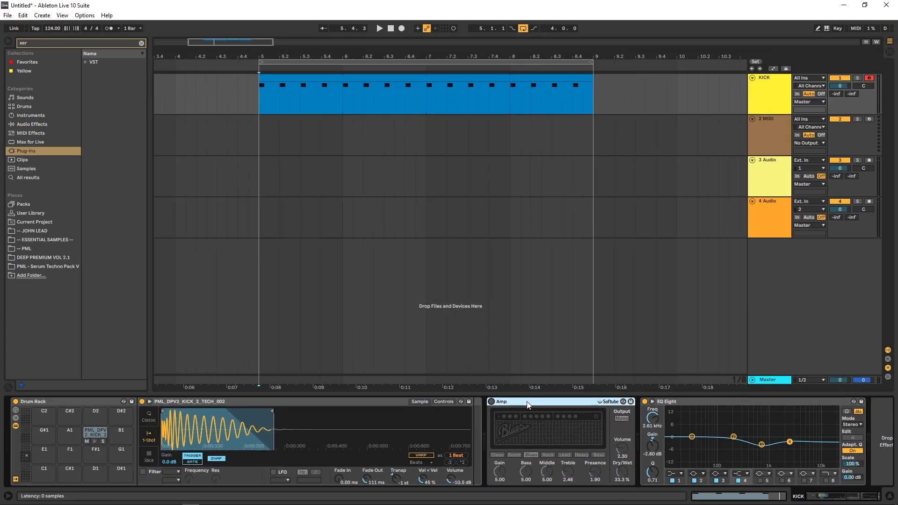
- Play the kick loop and bypass and re-enable Amp and EQ Eight to compare the processed and unprocessed sound
key(space)
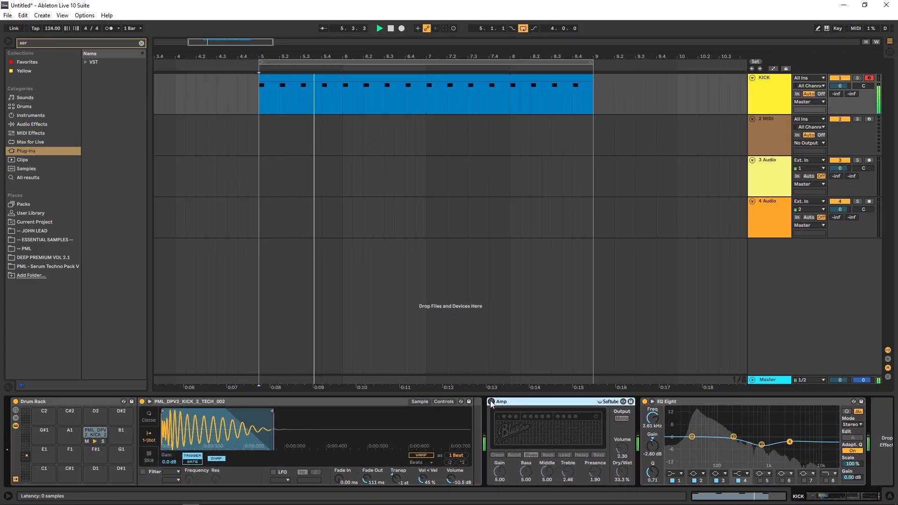
click(490, 401)
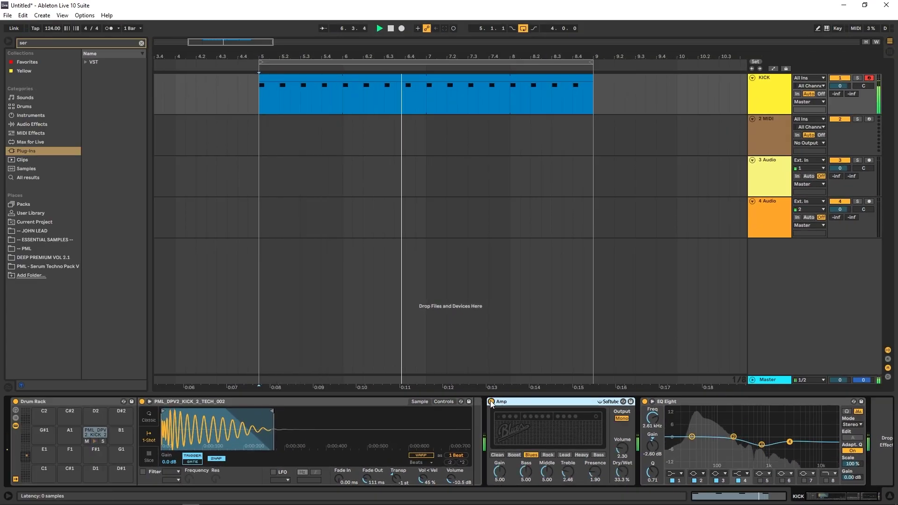
click(644, 403)
key(space)
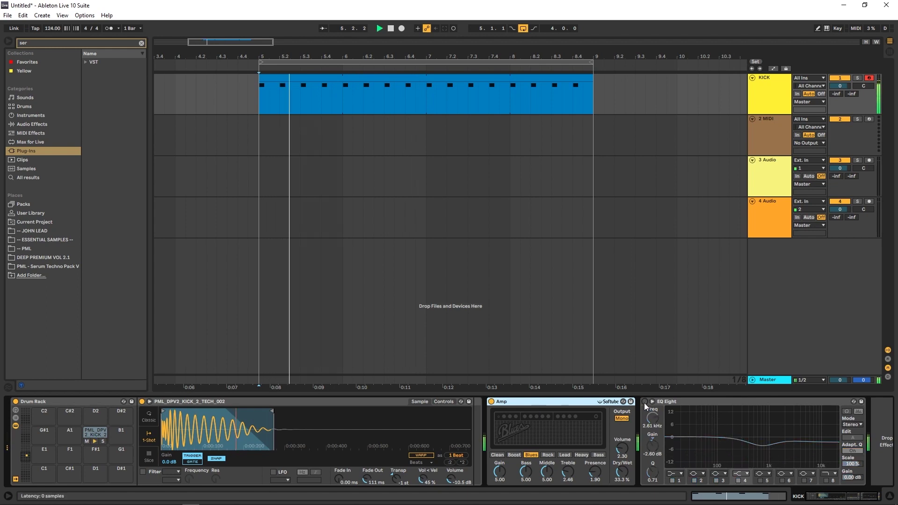
click(644, 403)
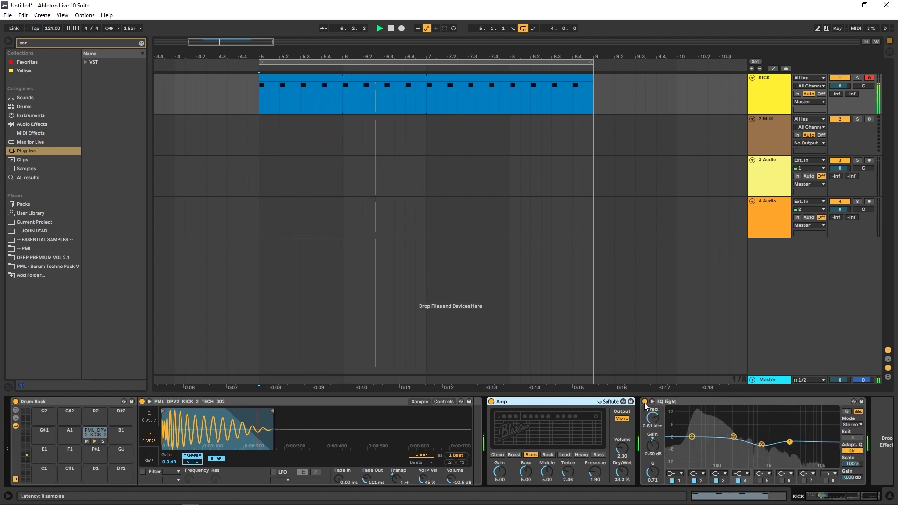
key(space)
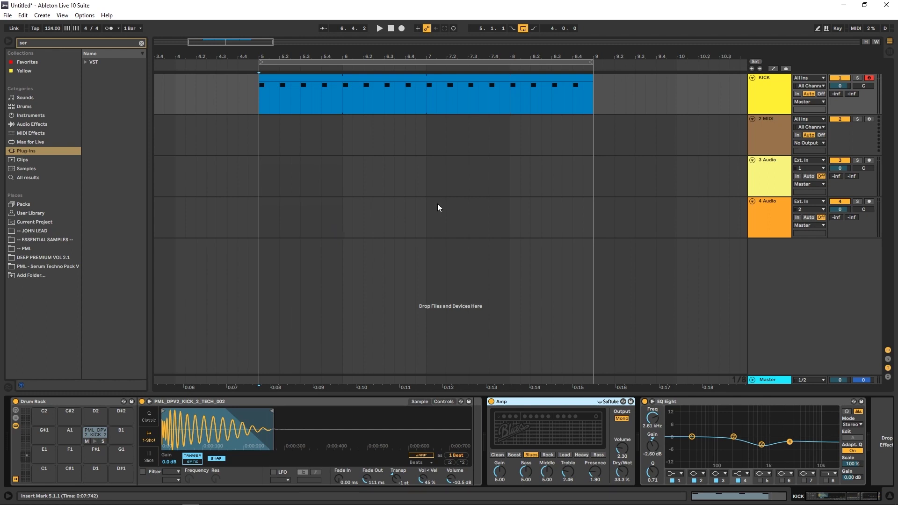
- Duplicate the KICK track together with its clip and devices
click(764, 96)
right_click(765, 95)
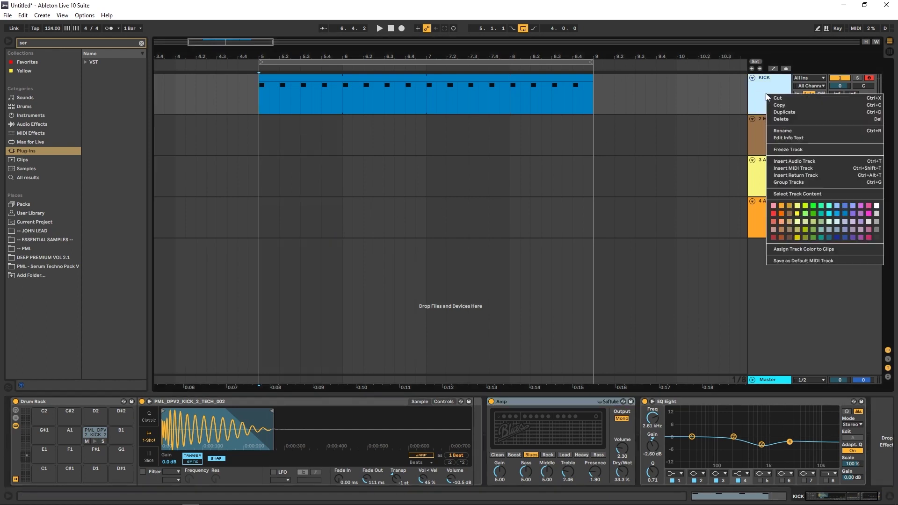
click(785, 113)
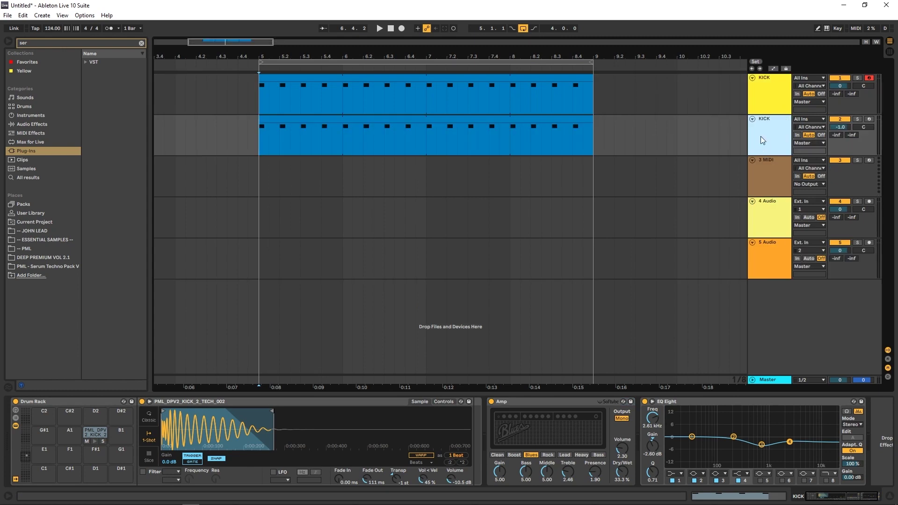
- Rename the upper kick track KICK SC and route its output to Sends Only
click(767, 100)
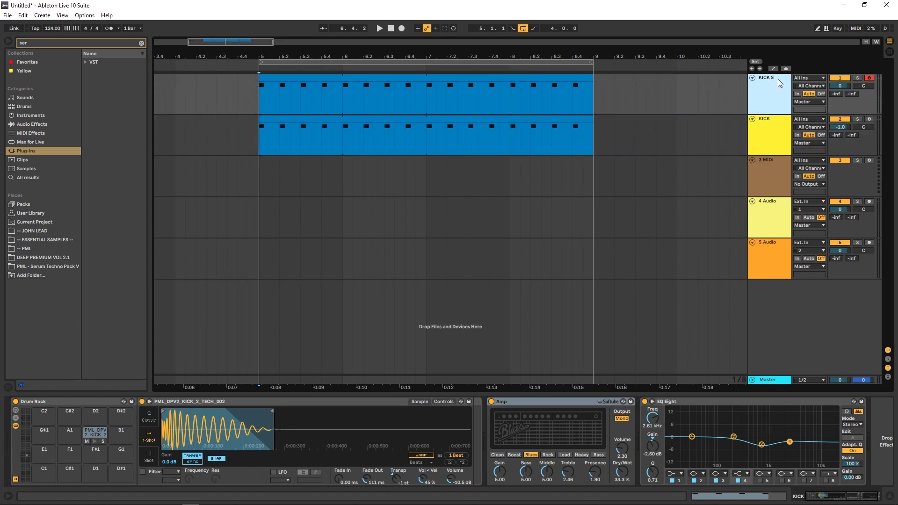
key(Return)
click(813, 102)
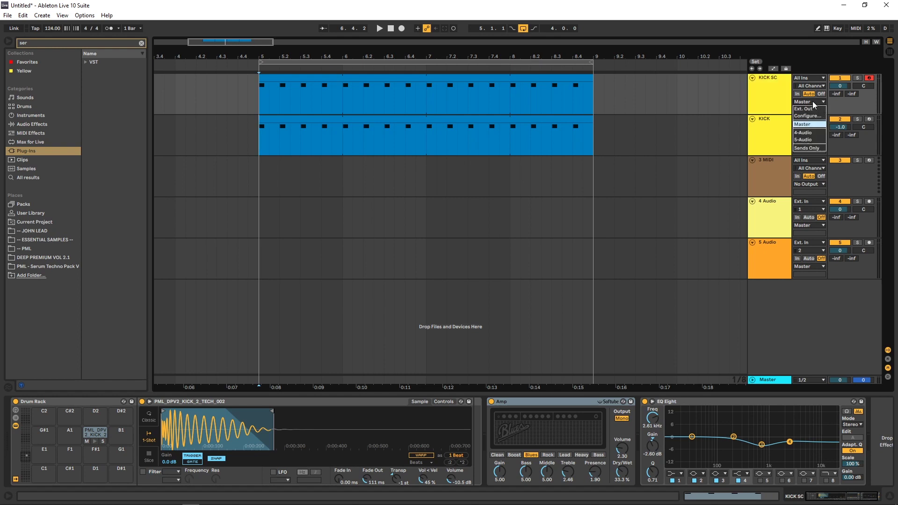
click(814, 148)
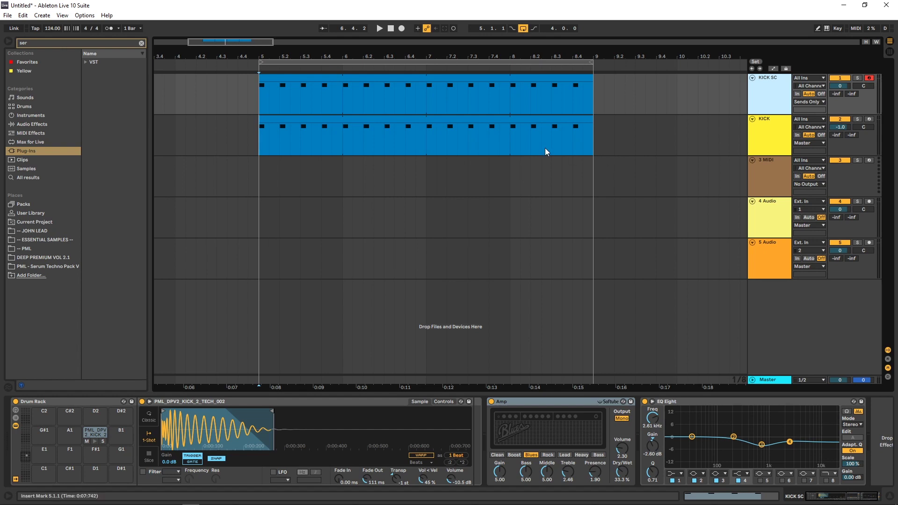
- Select the audible KICK track and play the loop to check both kick tracks' signals
scroll(564, 154, left, 3)
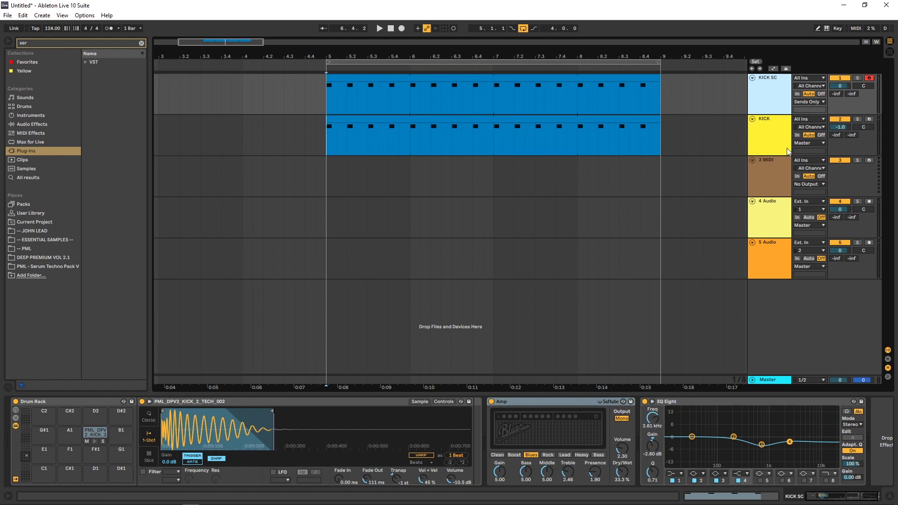
click(769, 134)
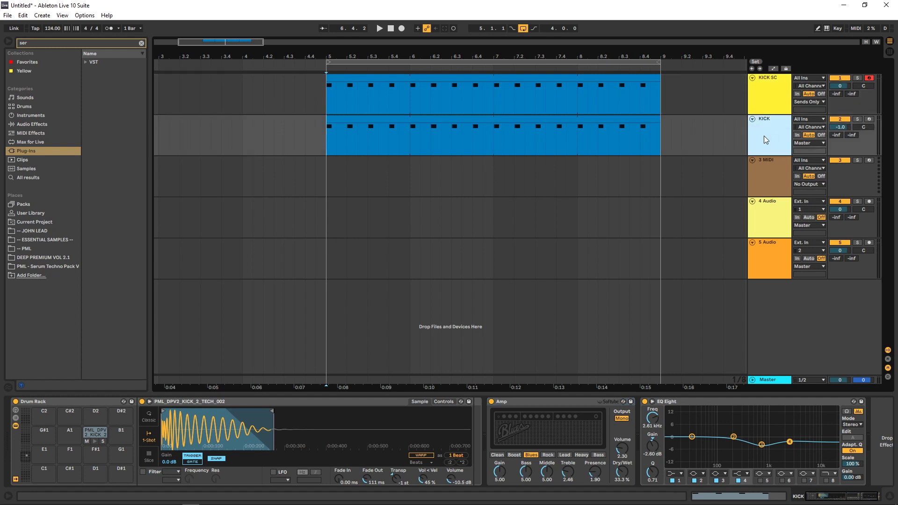
key(space)
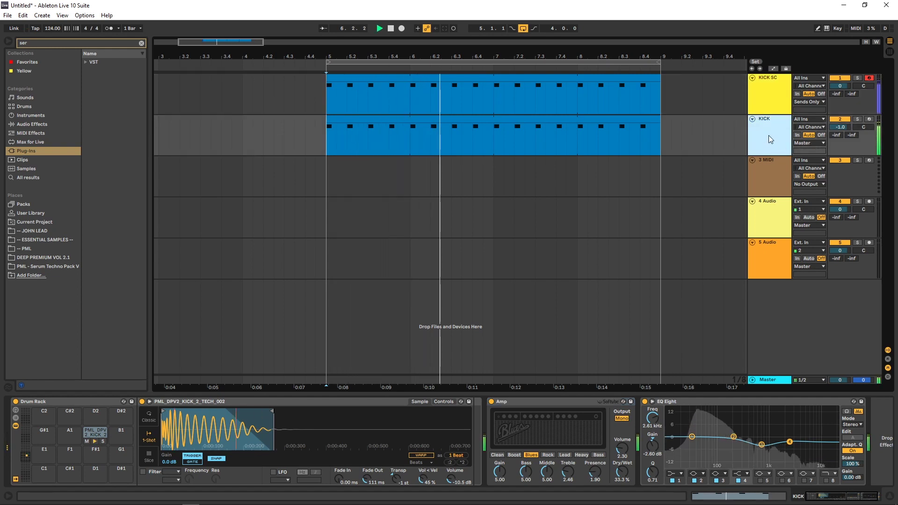
key(space)
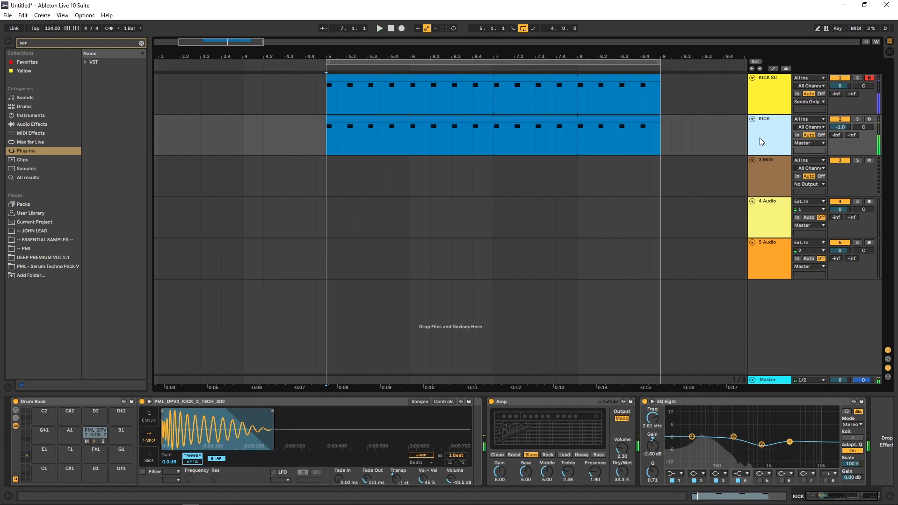
- Load the Serum_x64 instrument onto the empty MIDI track below the two kick tracks
click(772, 178)
click(35, 46)
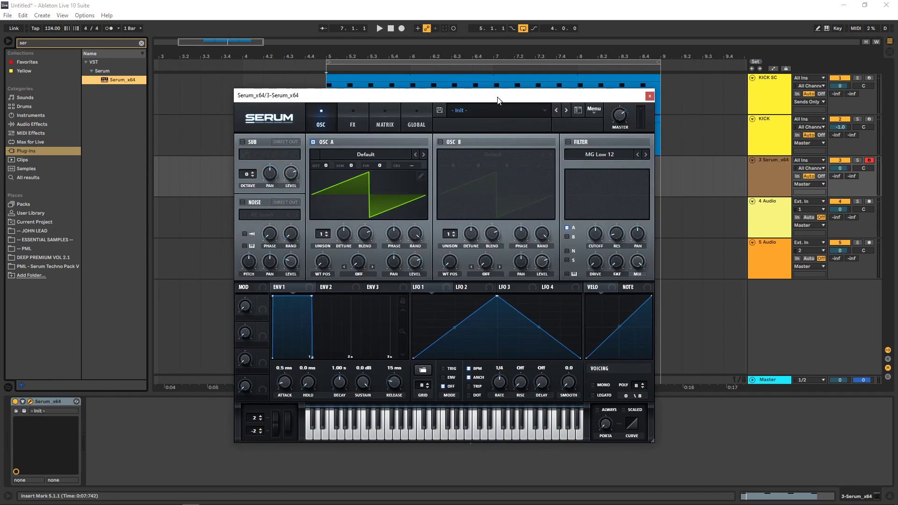
drag(498, 96, 468, 92)
- Load the user preset PML - STP2 - BA Quake from PML - Serum Techno Pack Vol.2 into Serum
click(471, 106)
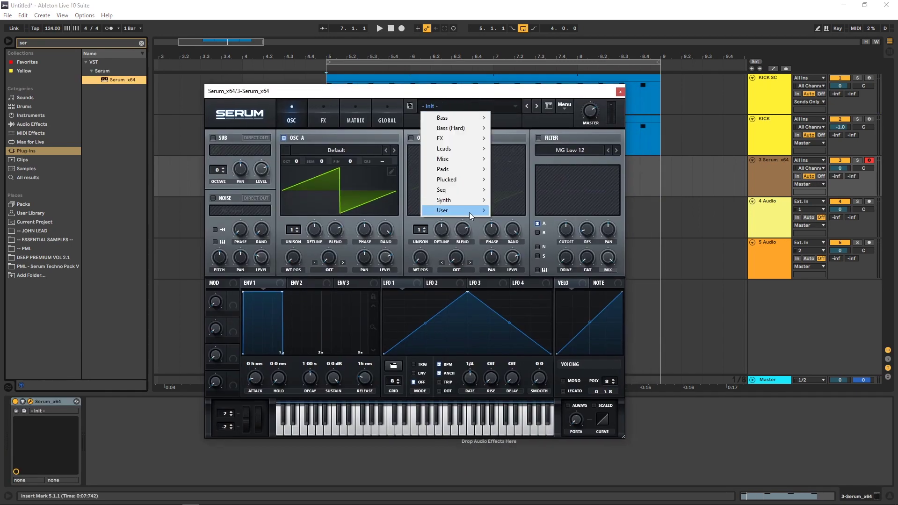
mouse_move(470, 212)
mouse_move(550, 225)
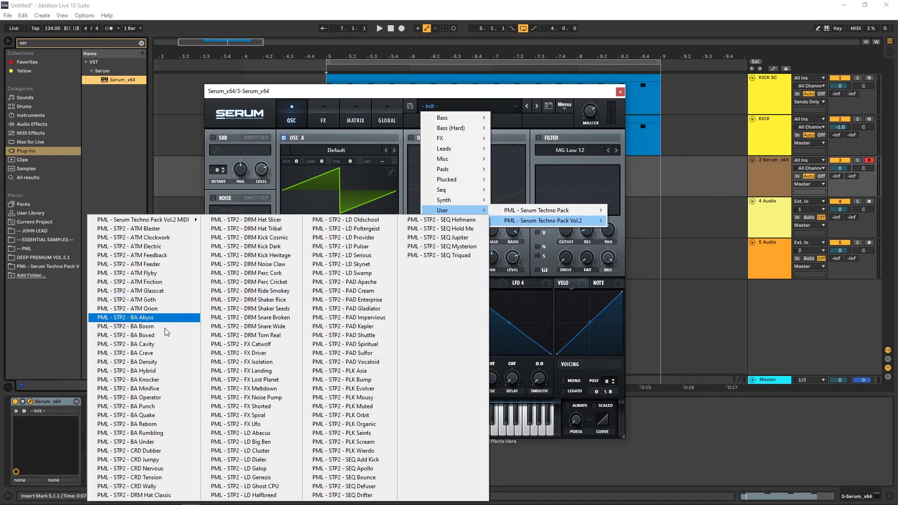
click(147, 416)
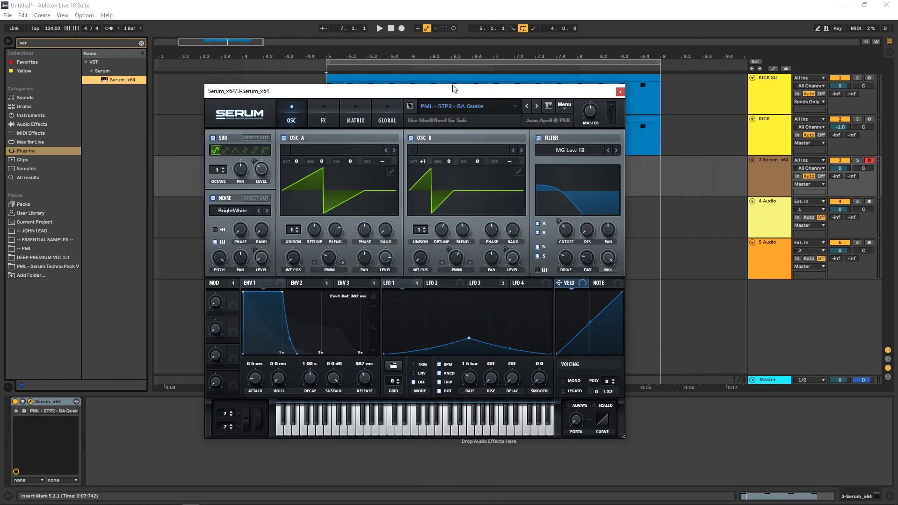
drag(452, 92, 513, 88)
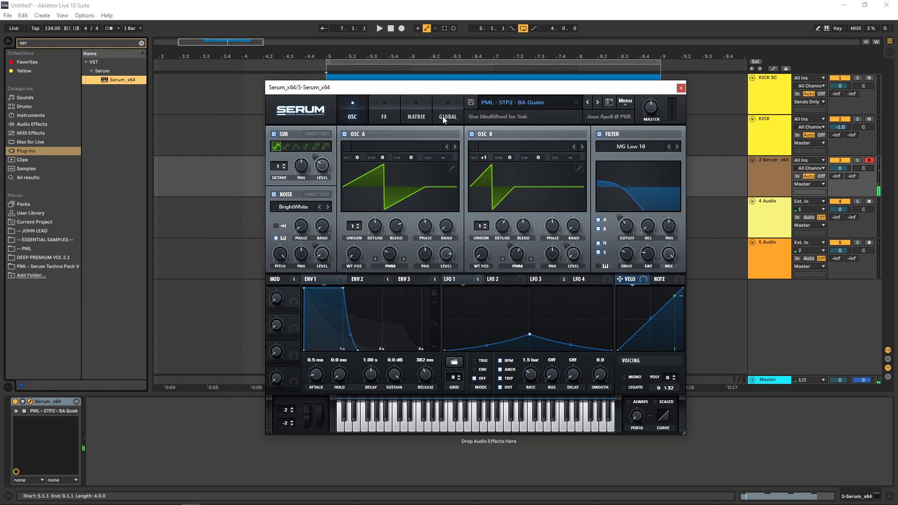
- Examine the bass preset's modulation matrix, LFO 3's Amp destination and the LFO 3 shape, and close the Serum window
click(388, 106)
click(416, 110)
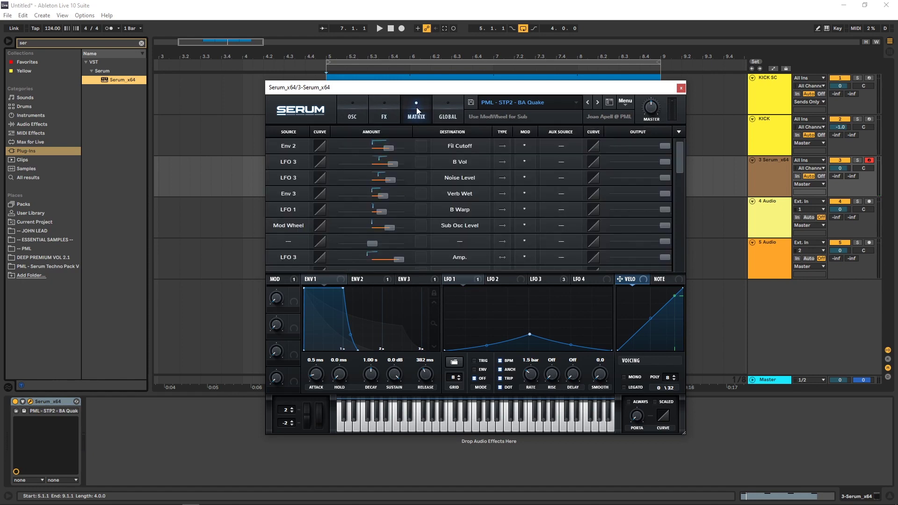
drag(676, 146, 678, 161)
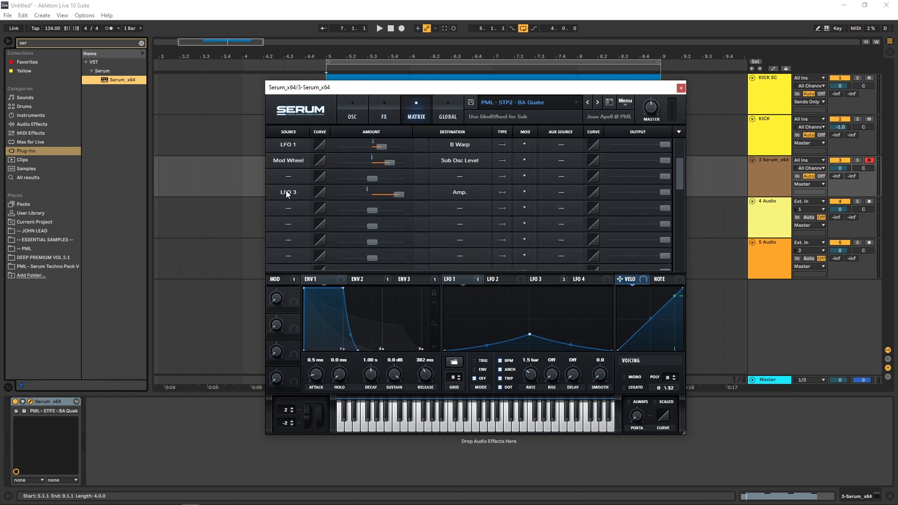
click(465, 193)
mouse_move(477, 281)
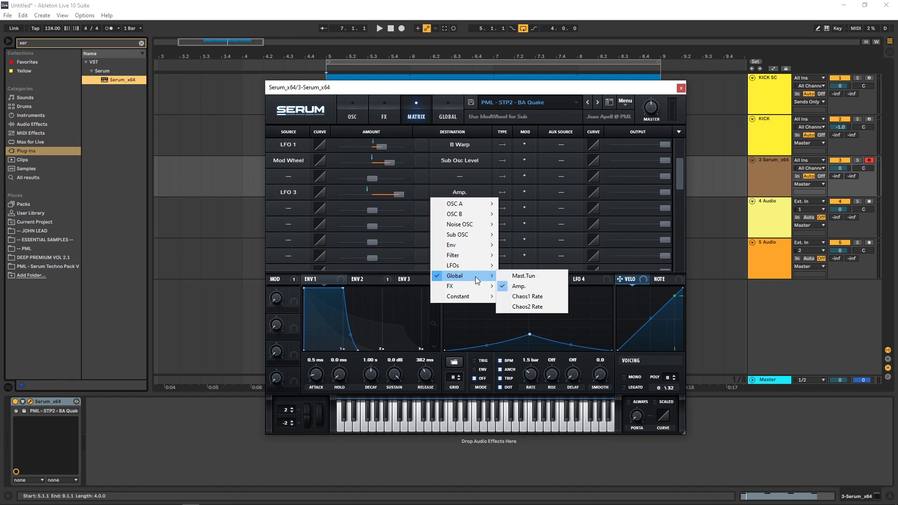
click(461, 88)
click(353, 112)
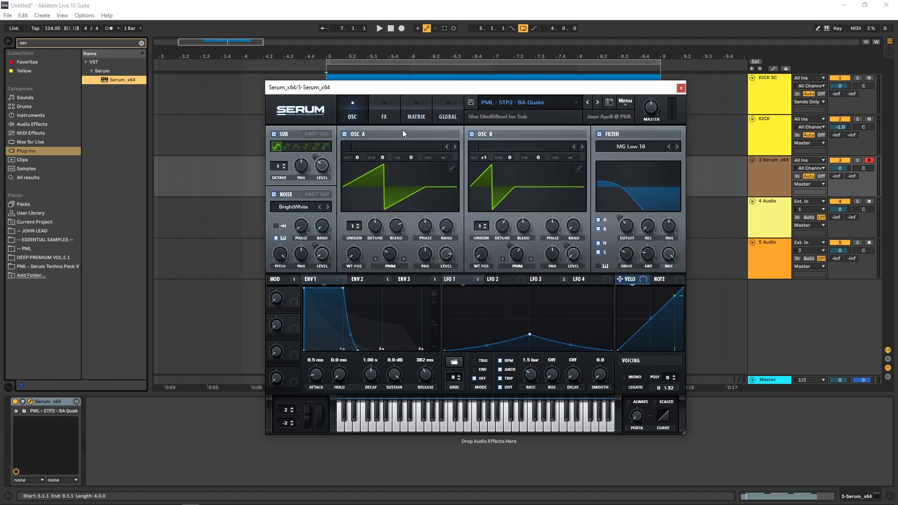
click(538, 281)
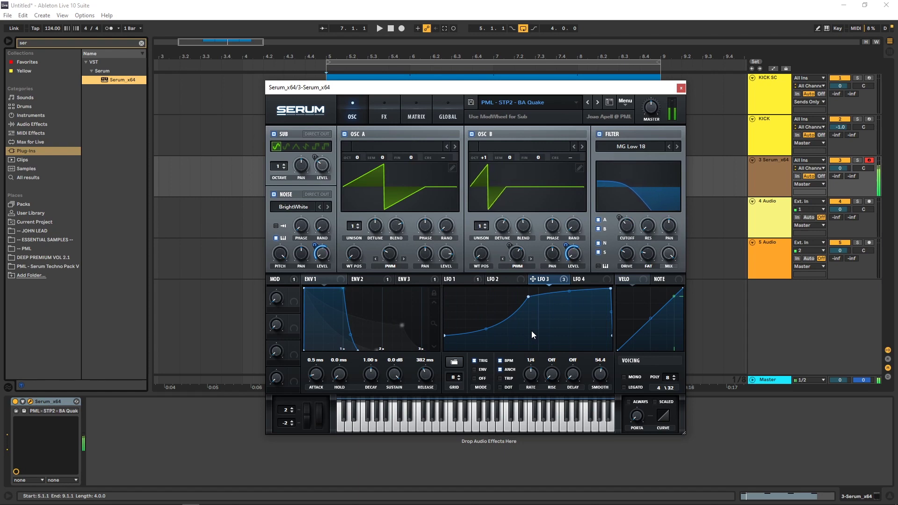
click(682, 88)
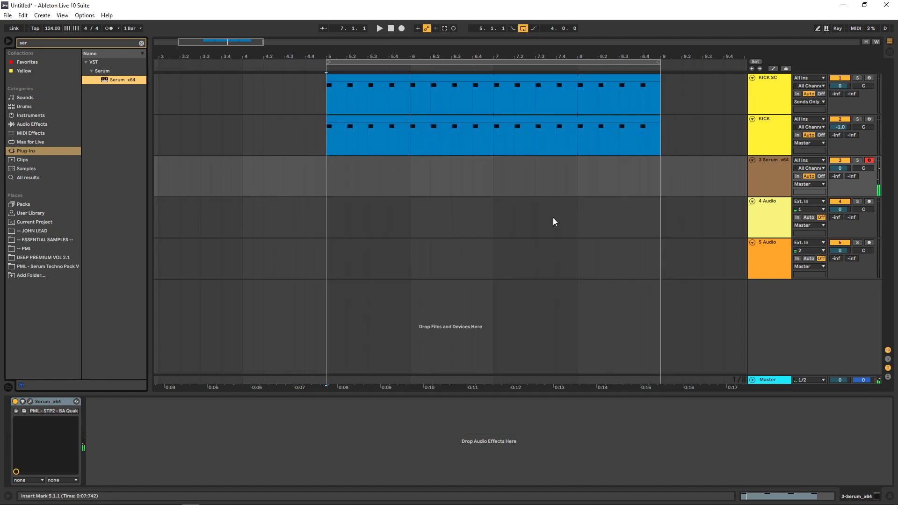
- Place PML - STP2 - BA Quake.mid from the Serum Techno Pack Vol.2 MIDI folder on the Serum track at bar 5
click(763, 167)
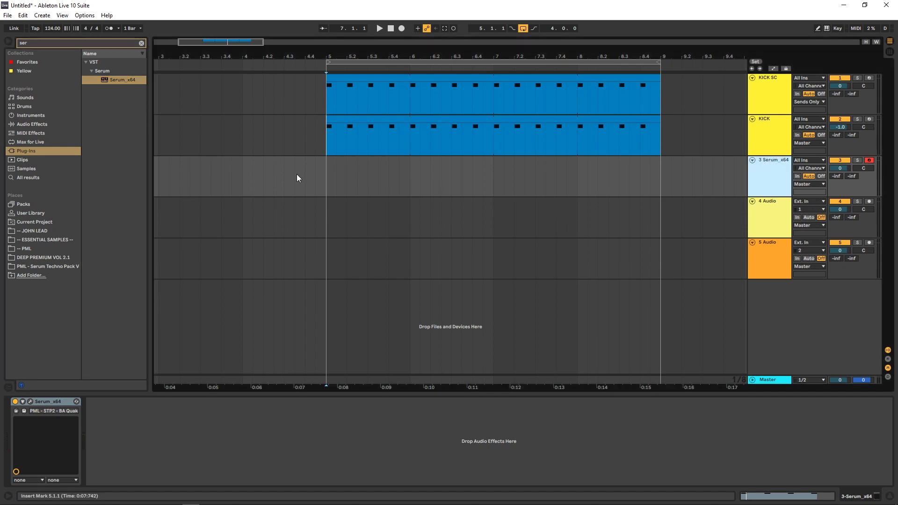
click(50, 267)
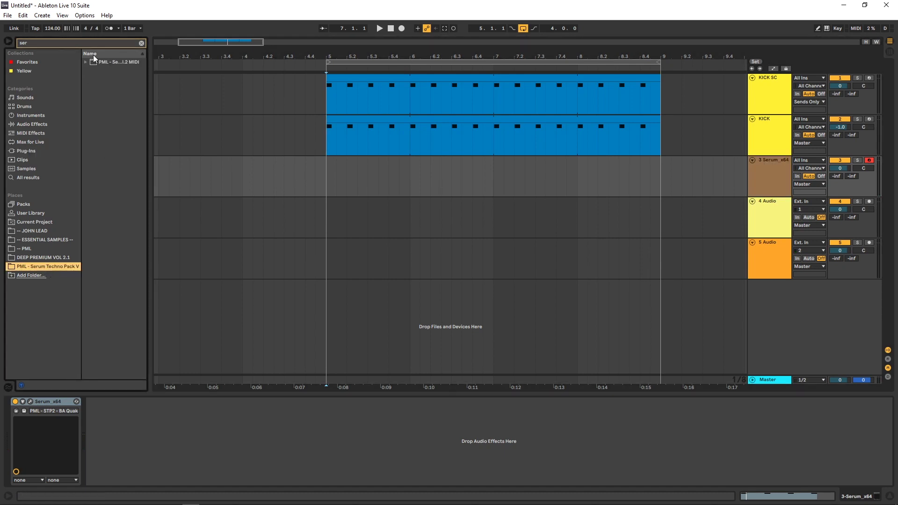
click(141, 44)
click(104, 63)
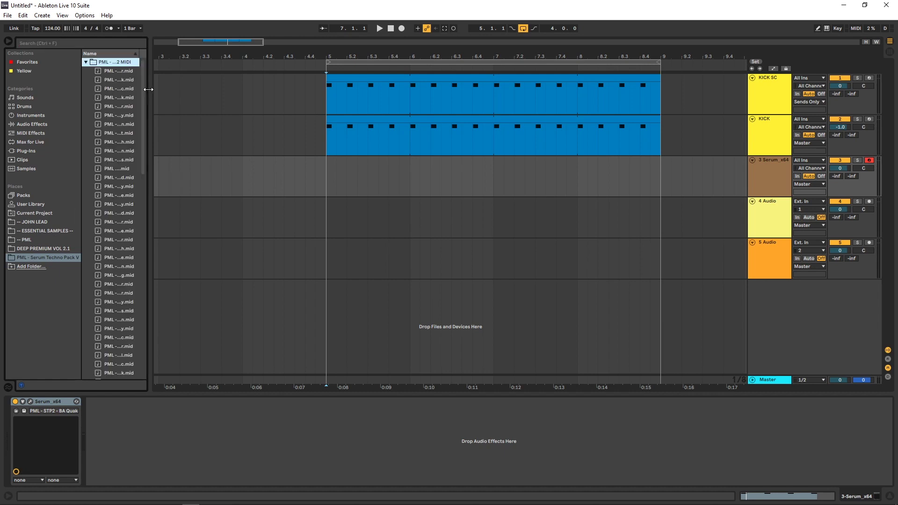
drag(149, 89, 199, 91)
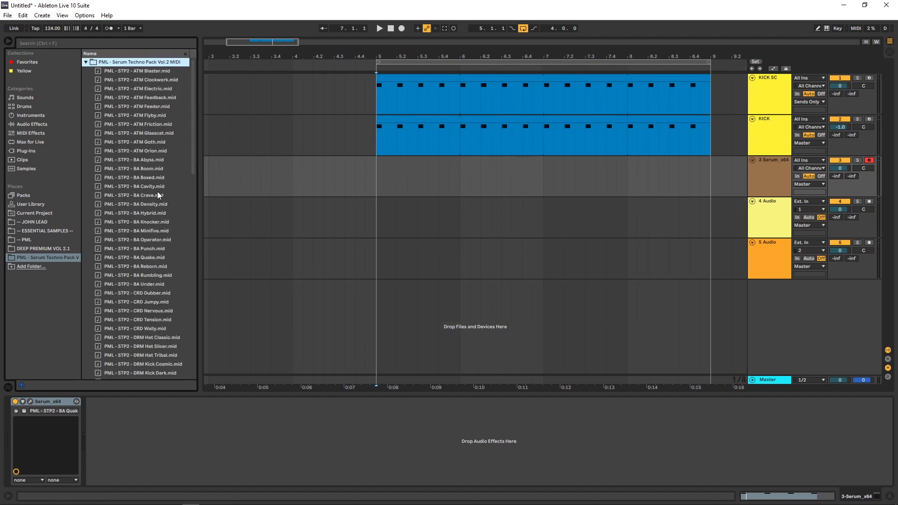
drag(145, 257, 377, 172)
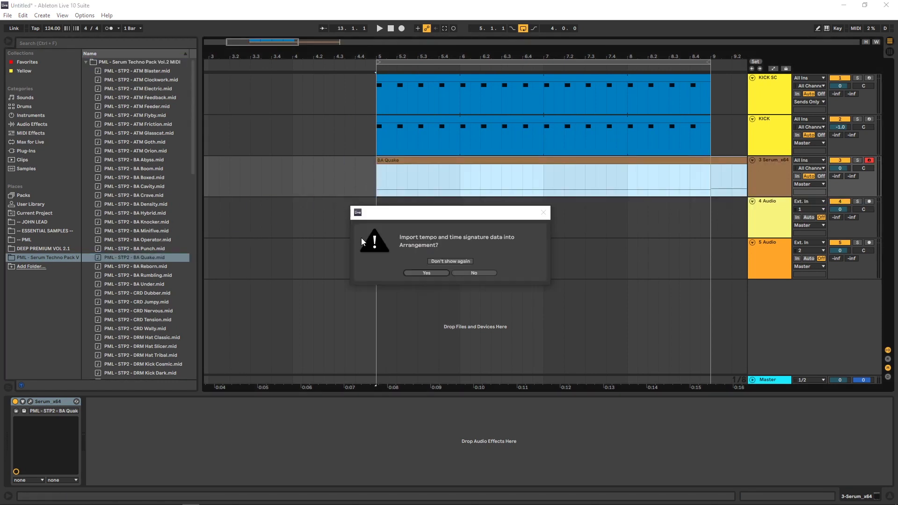
- Extend the arrangement loop to eight bars, from bar 5 to bar 13
click(333, 63)
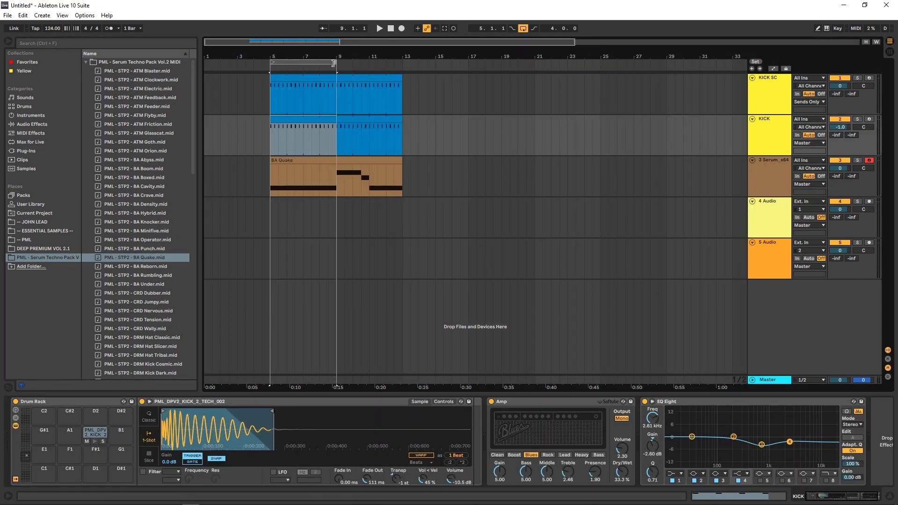
drag(334, 63, 404, 71)
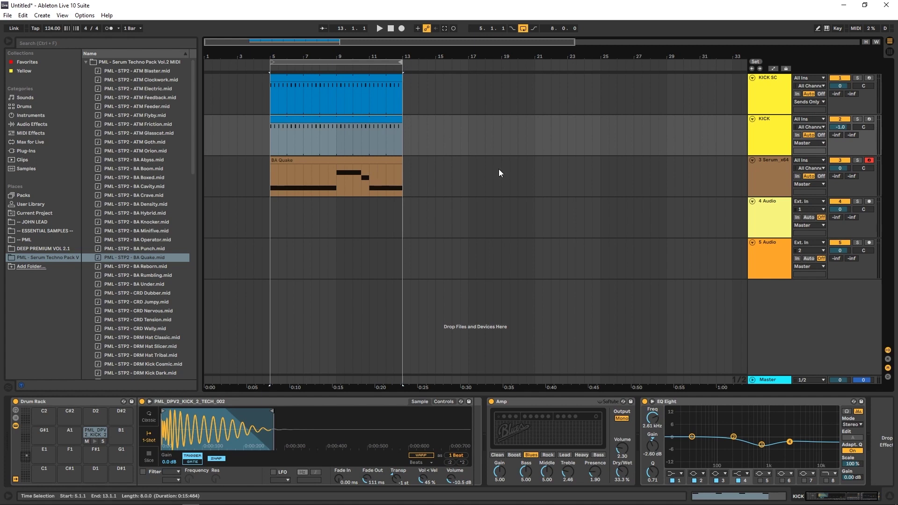
- Add a Compressor after Serum on the bass track while the loop plays, and enable its Sidechain section
click(778, 175)
key(space)
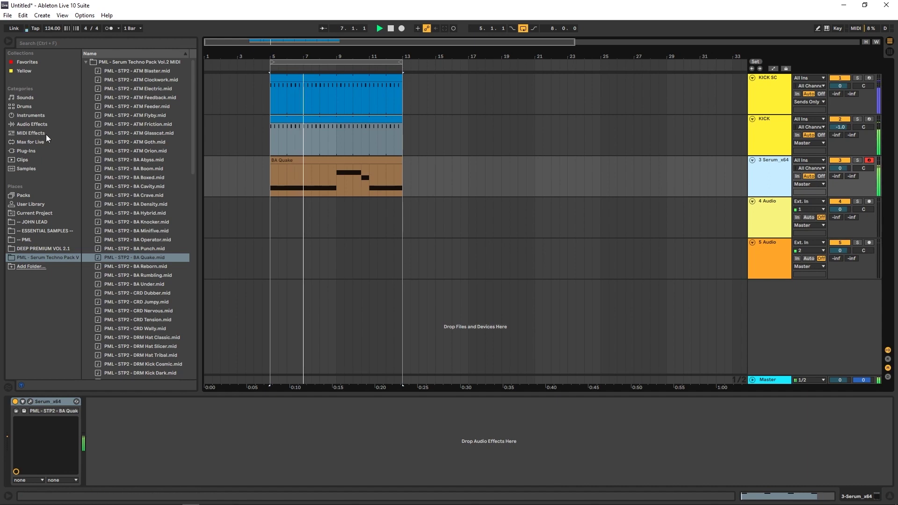
click(34, 124)
drag(122, 133, 141, 414)
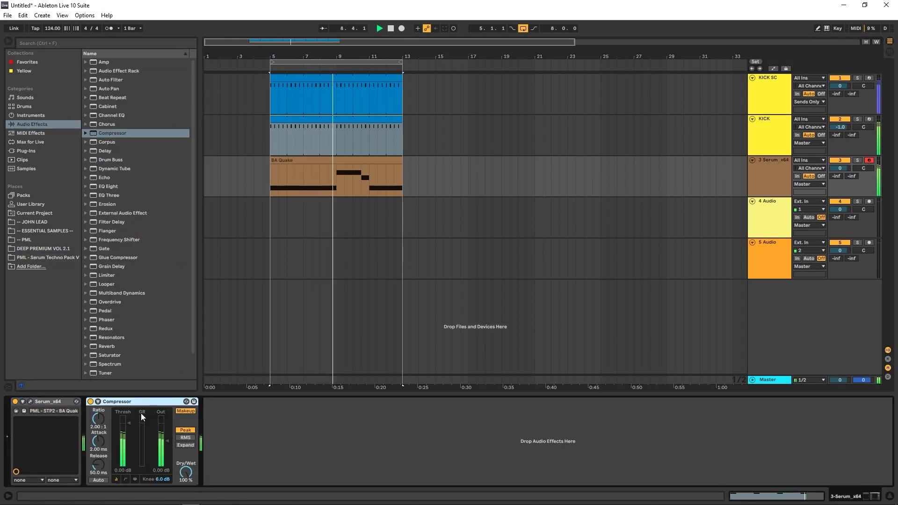
click(98, 401)
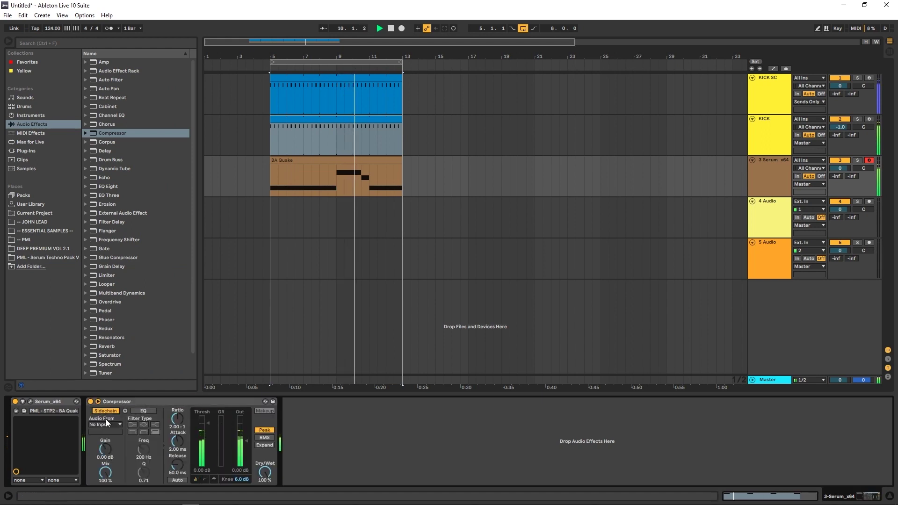
- Set the bass Compressor's sidechain source to KICK SC, Post FX, and enable its sidechain EQ
click(107, 425)
click(111, 433)
click(144, 411)
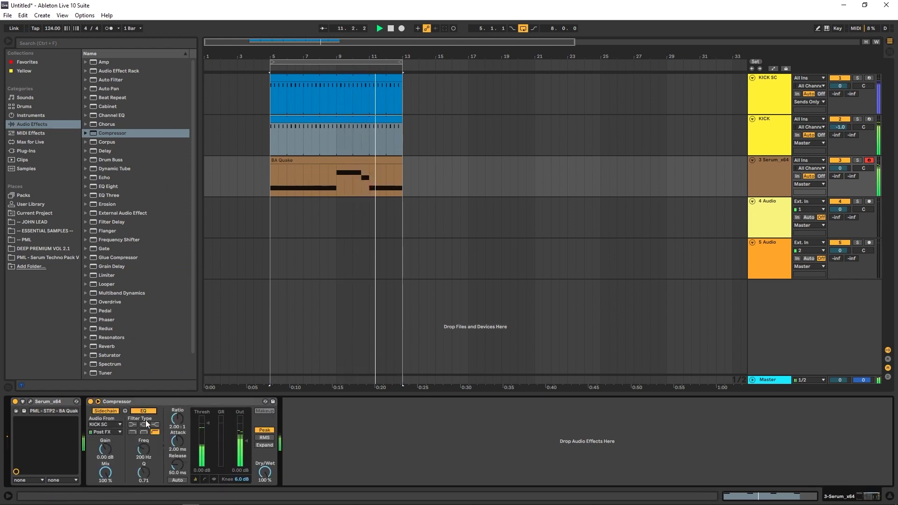
- Fold the sidechain section and set the bass Compressor's ratio to inf:1 and its threshold to -18.7 dB, checking it against the playing loop
click(98, 402)
drag(95, 420, 94, 397)
drag(127, 426, 129, 448)
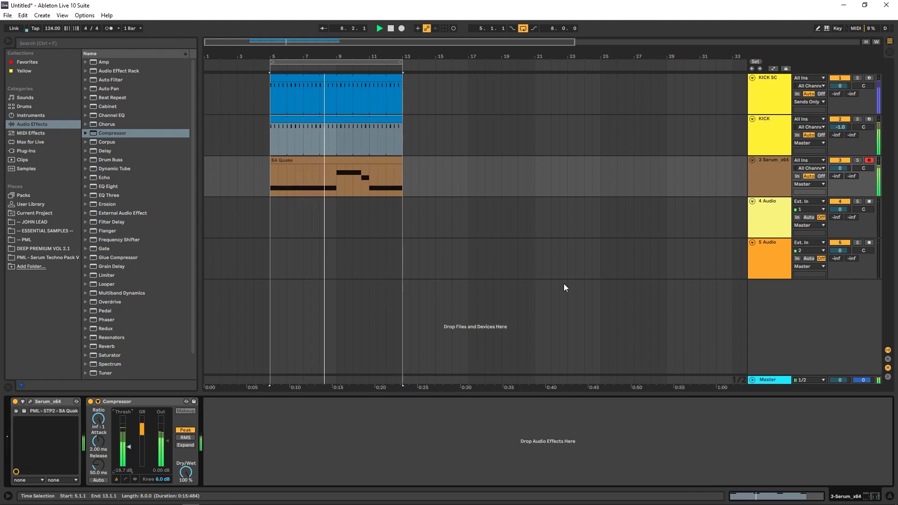
click(764, 176)
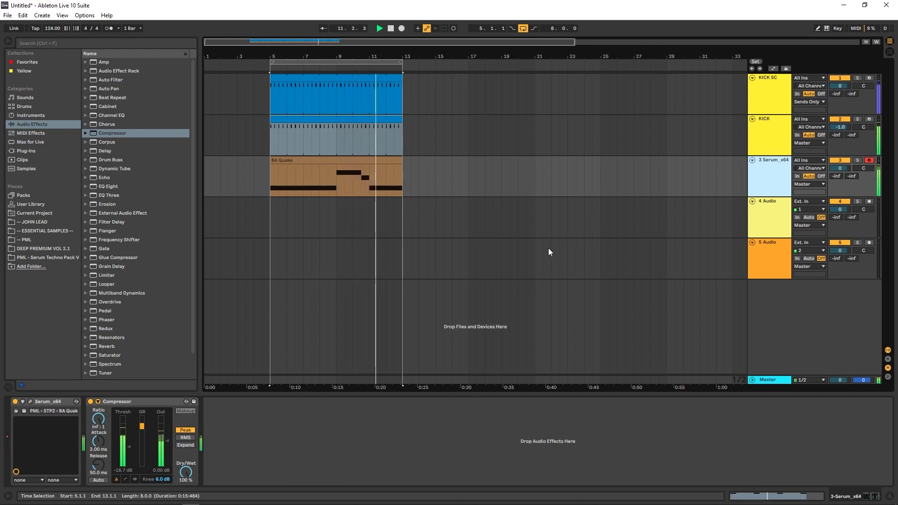
key(space)
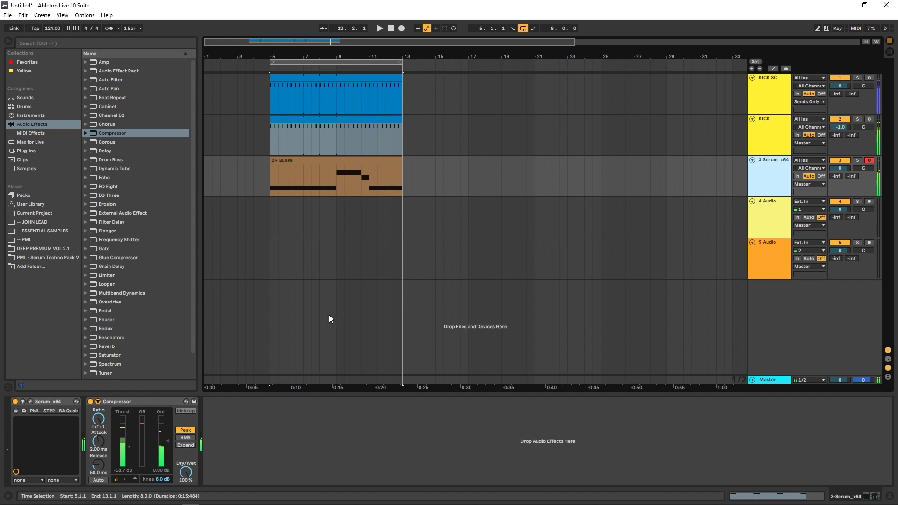
- Play the loop in Session View and check the peak levels of the KICK and Serum tracks in the mixer
click(153, 401)
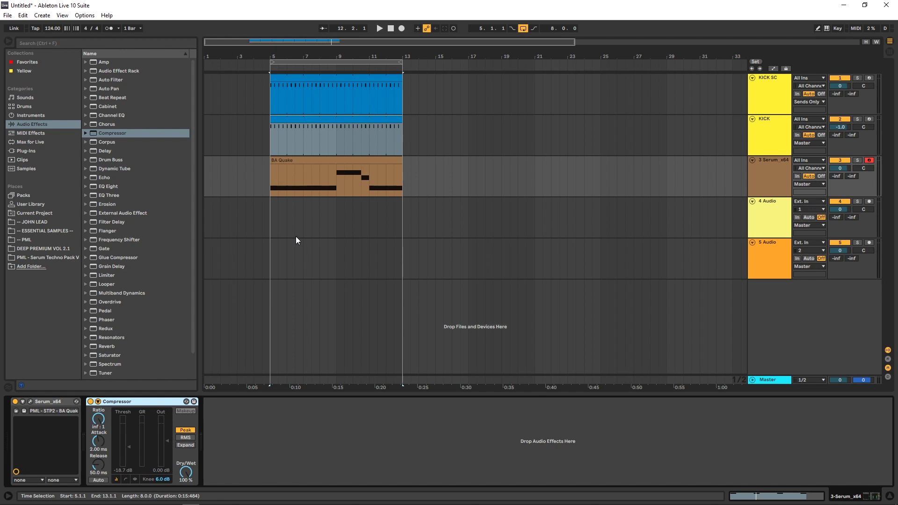
click(765, 171)
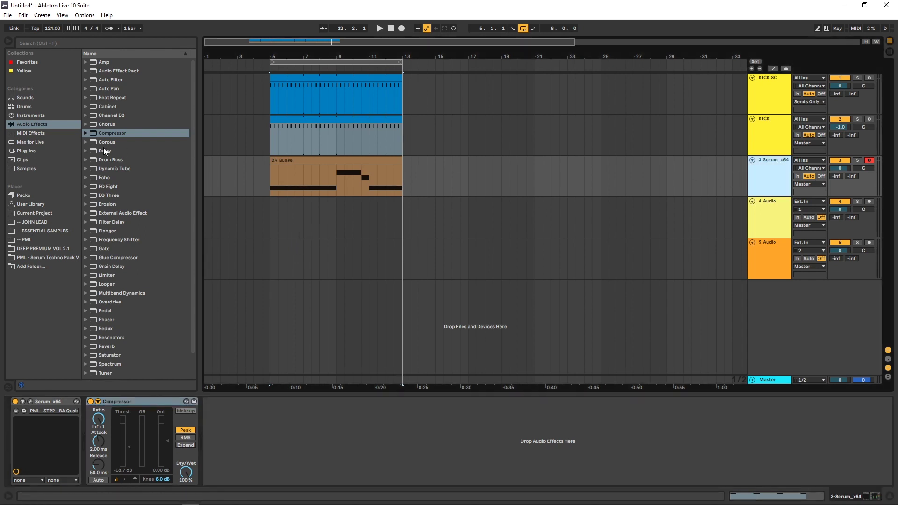
key(space)
key(space)
key(Tab)
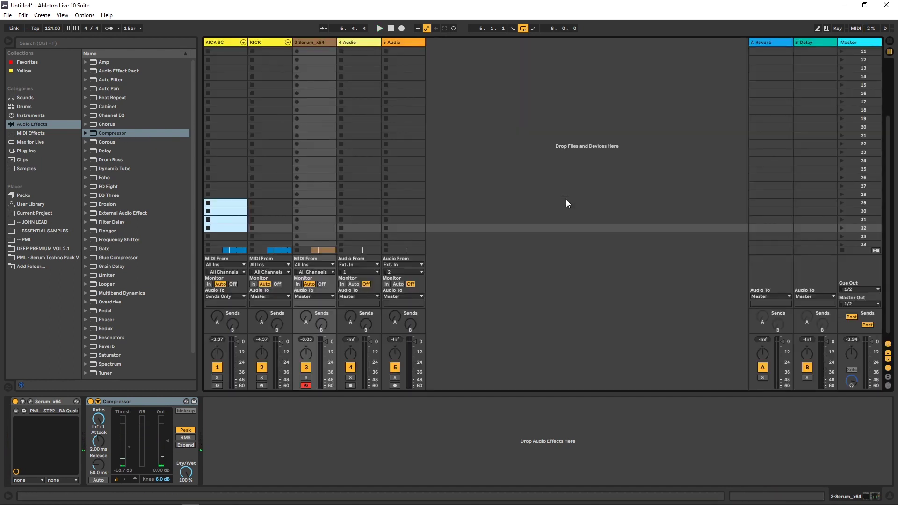
key(space)
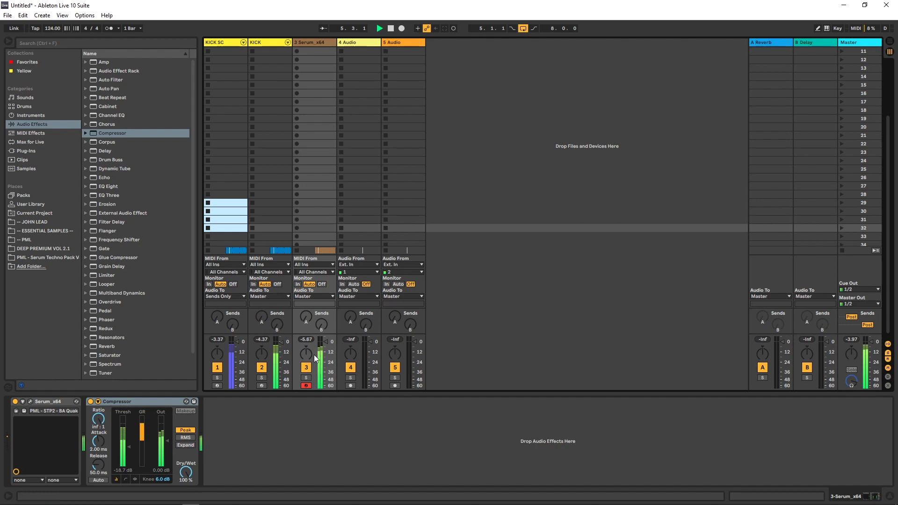
click(262, 339)
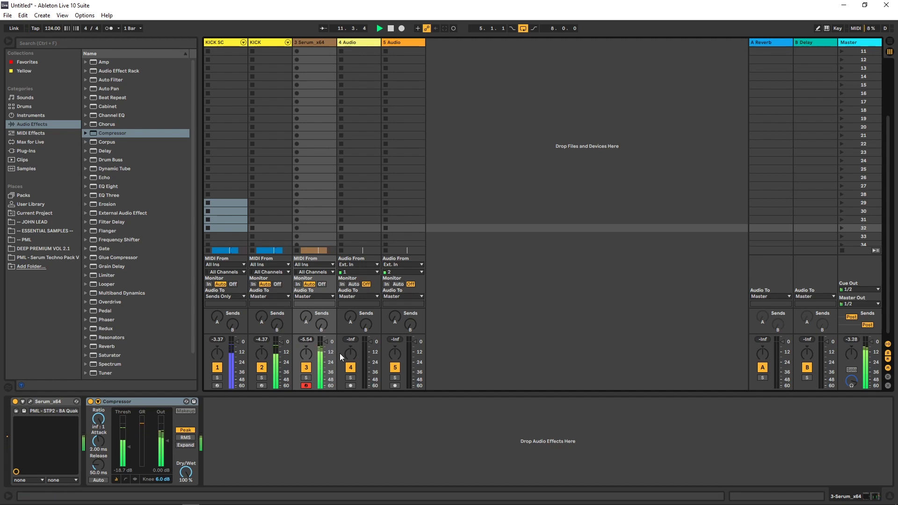
key(space)
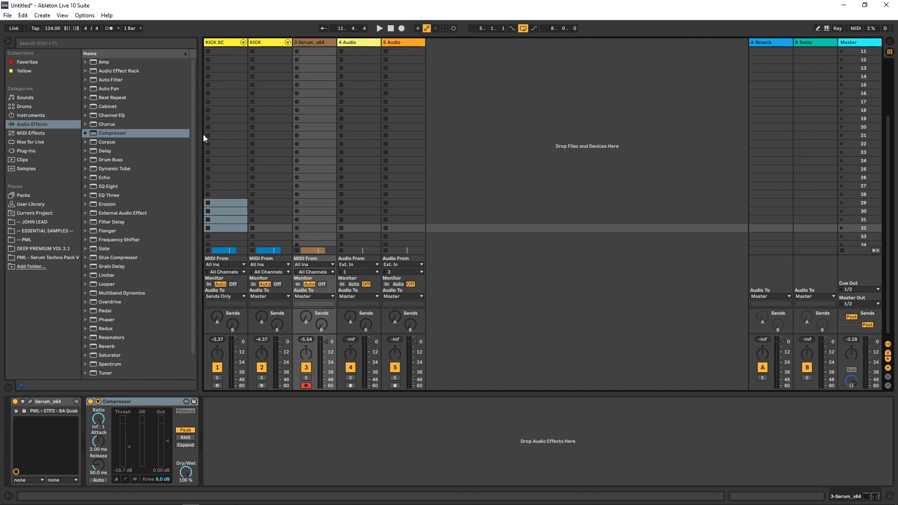
- Insert another Compressor between Serum and the sidechain compressor, with its attack at 0.51 ms and Makeup turned off
click(119, 136)
drag(87, 443, 80, 431)
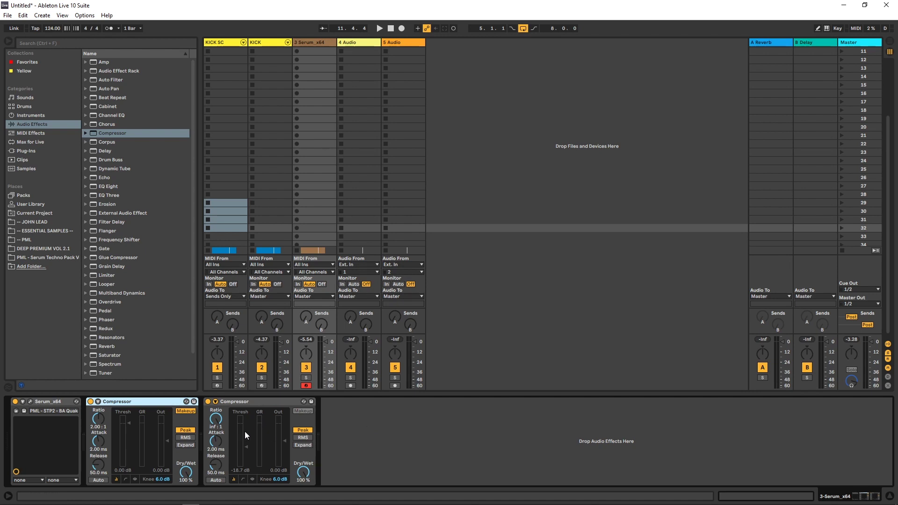
drag(101, 447, 101, 463)
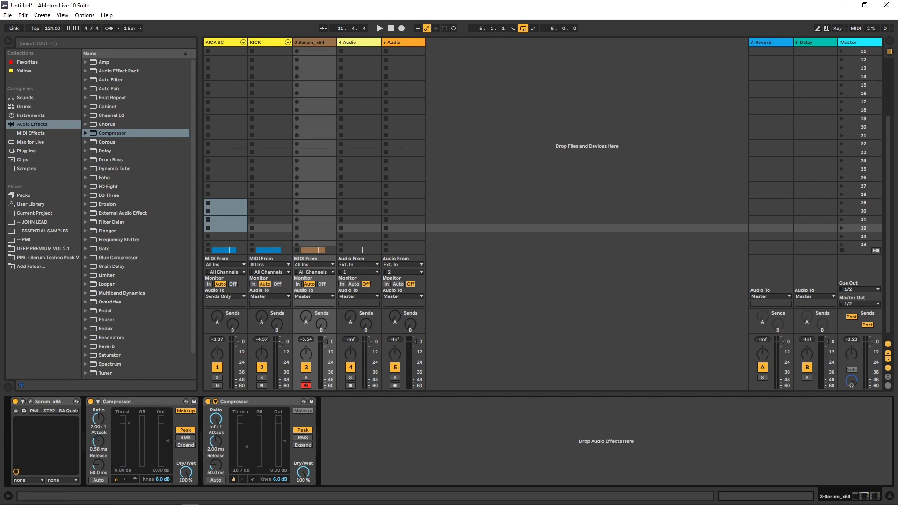
click(309, 341)
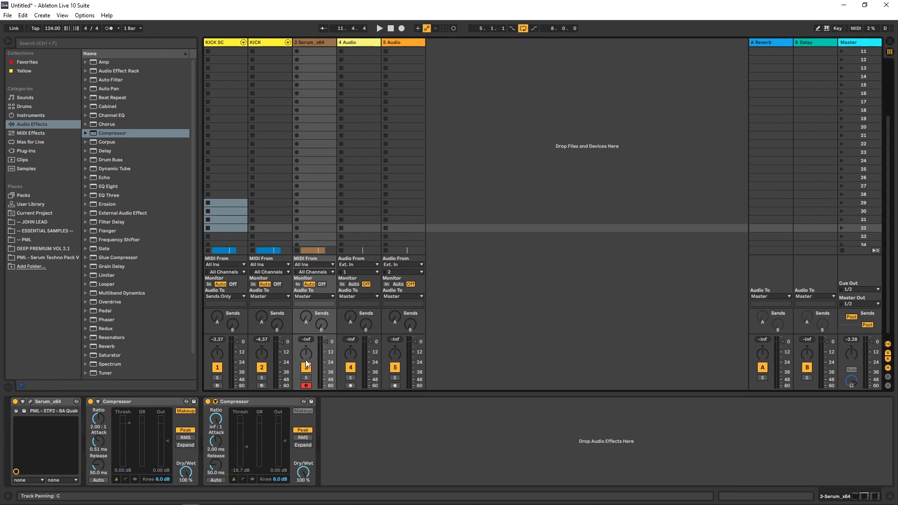
click(185, 411)
- While the loop plays, set the first Compressor's threshold to -15.7 dB and its output gain to 2 dB
key(space)
drag(130, 423, 128, 439)
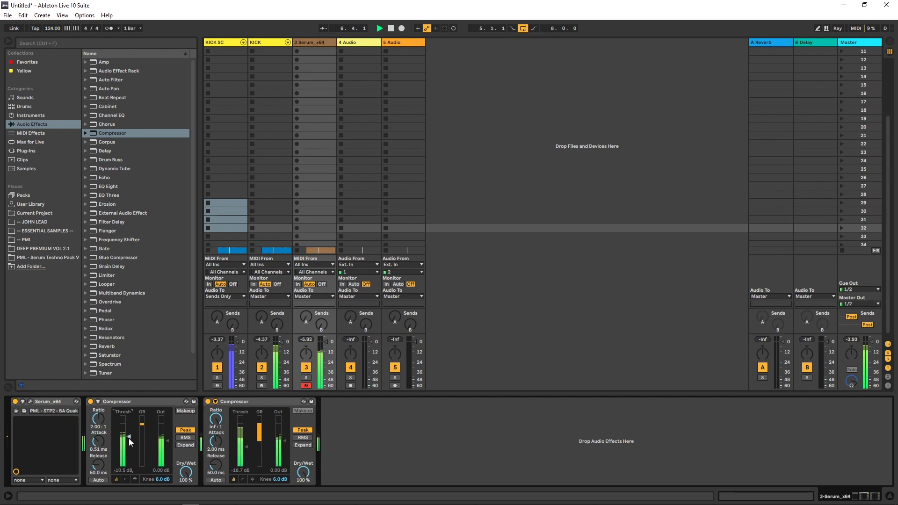
drag(130, 436, 130, 439)
drag(163, 472, 163, 465)
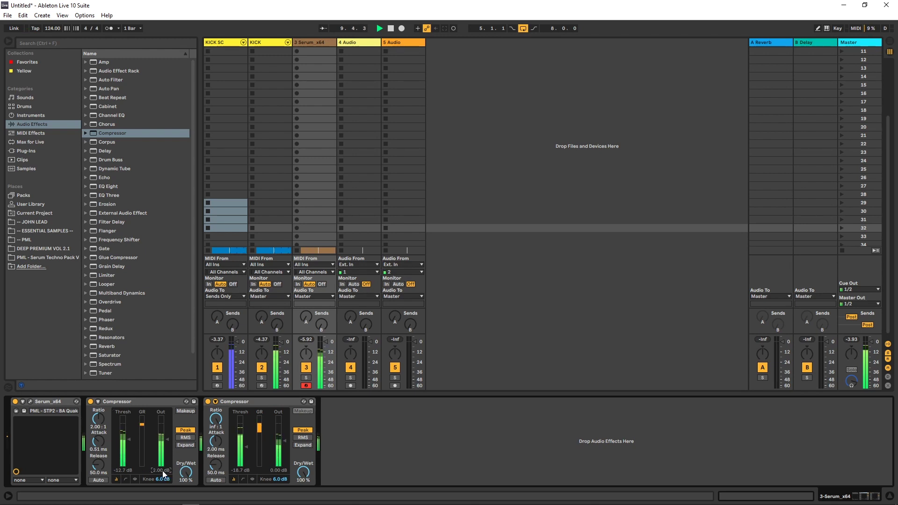
drag(129, 440, 128, 444)
- Set the output gain to 3 dB on the first Compressor and 1 dB on the sidechain compressor, and recheck the bass peak level
click(307, 339)
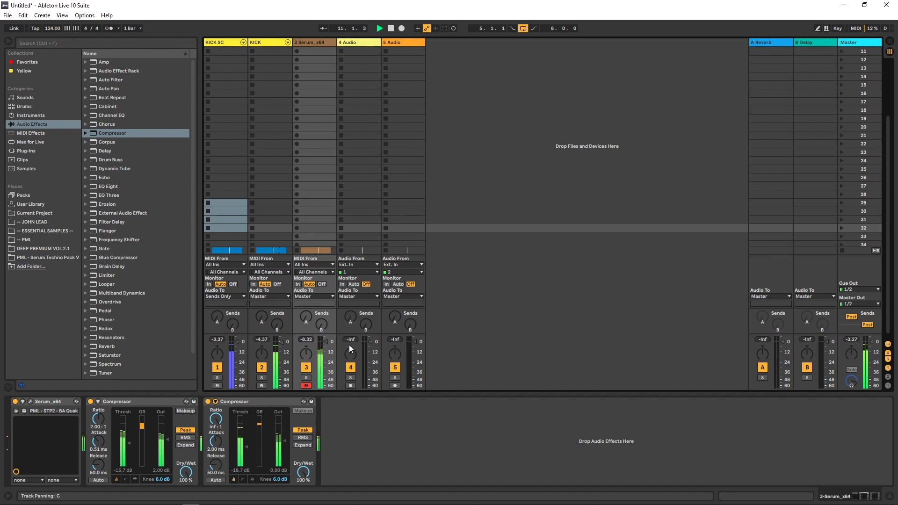
key(space)
text(2)
key(Return)
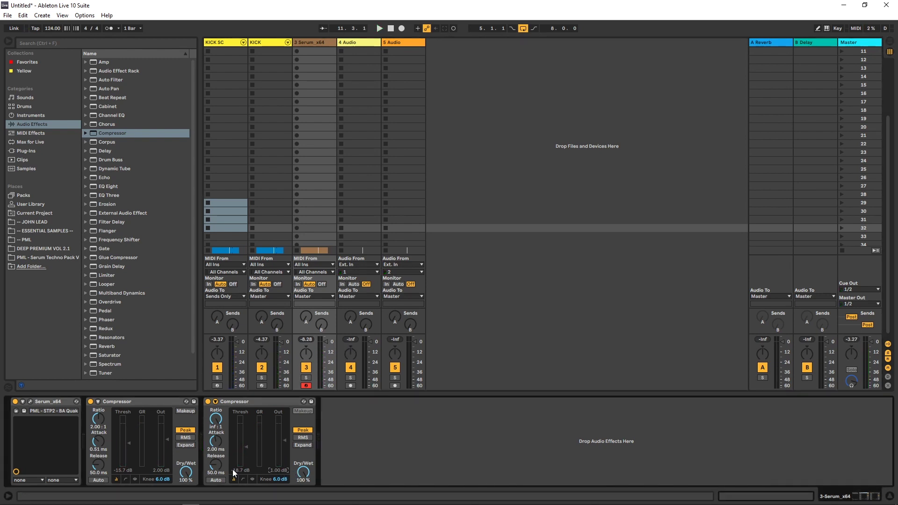
click(312, 341)
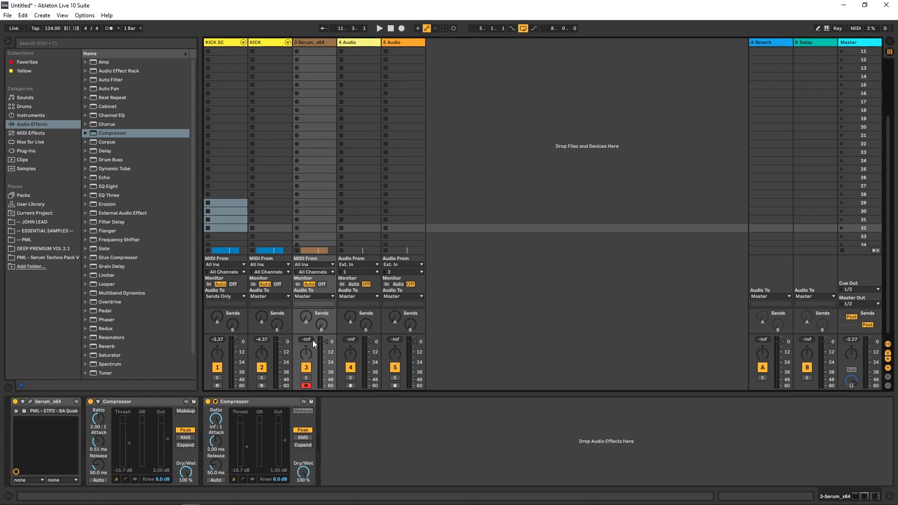
key(space)
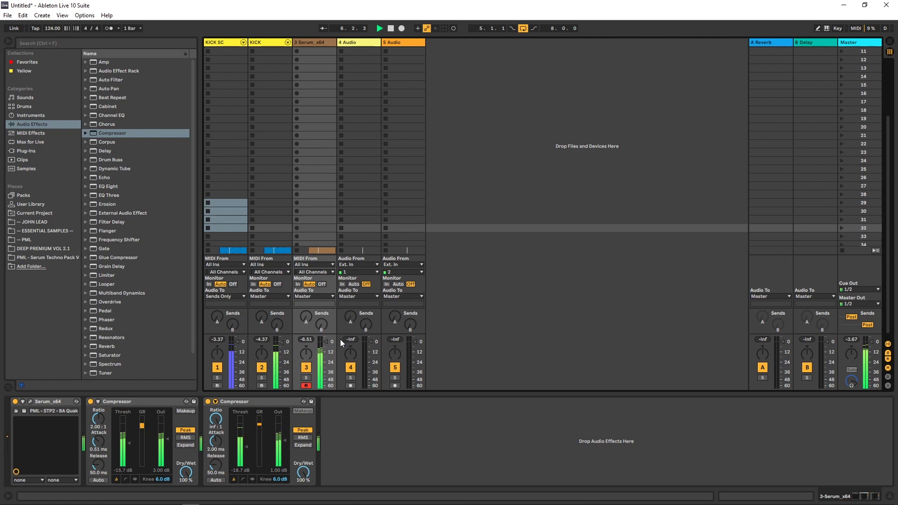
key(space)
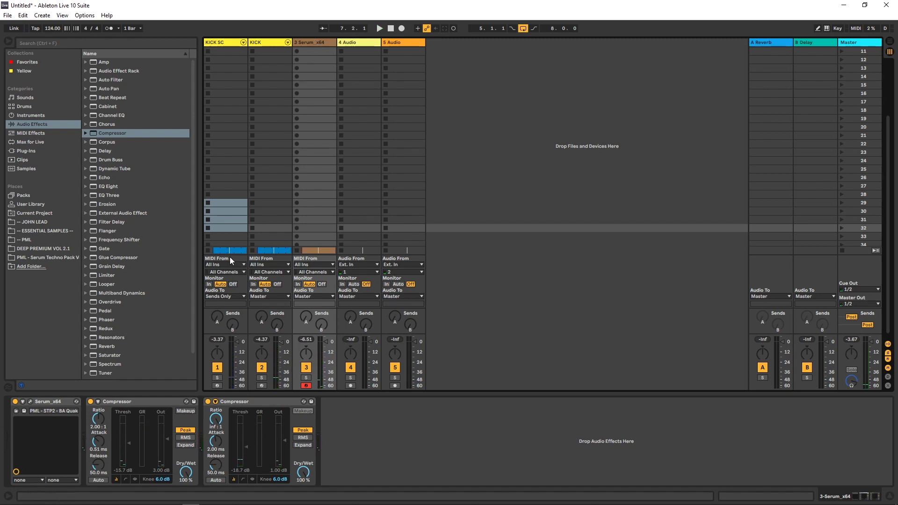
- Add an EQ Eight after the compressors on the Serum track, and examine the playing kick's spectrum in the KICK track's EQ Eight
drag(110, 186, 388, 453)
click(270, 43)
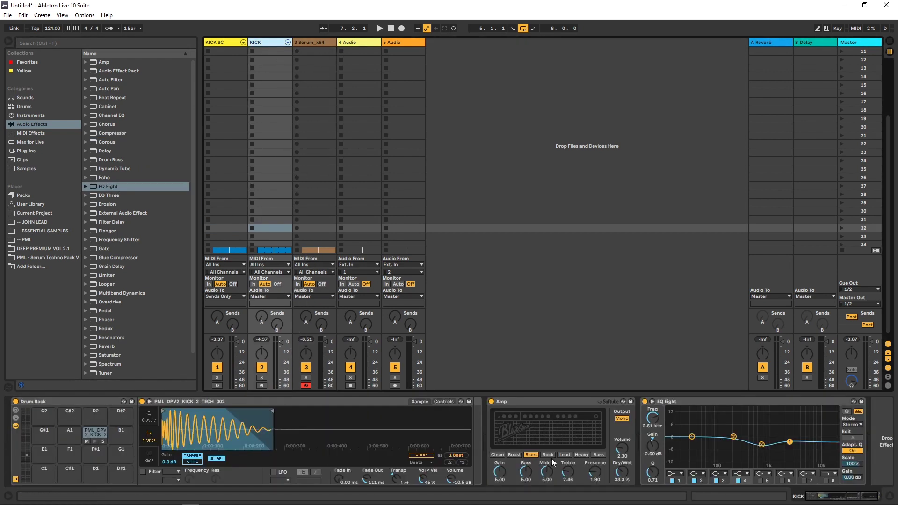
click(653, 401)
key(space)
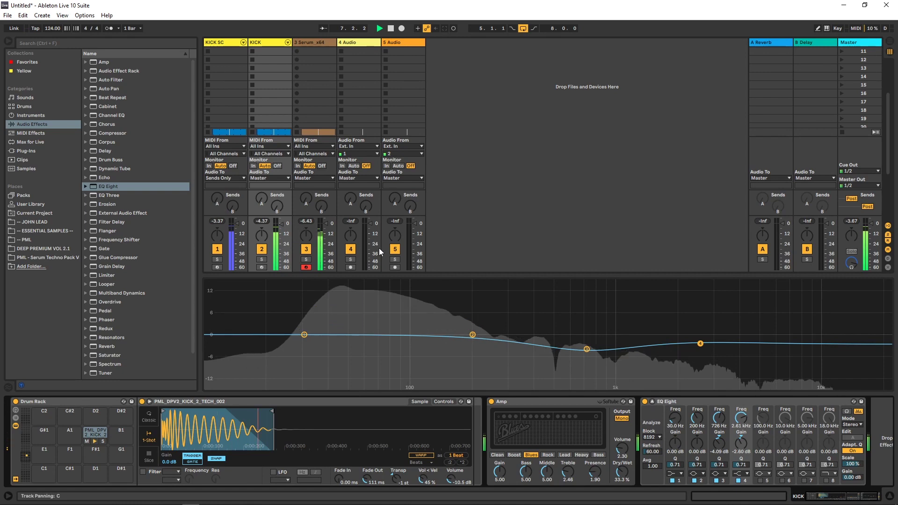
click(653, 401)
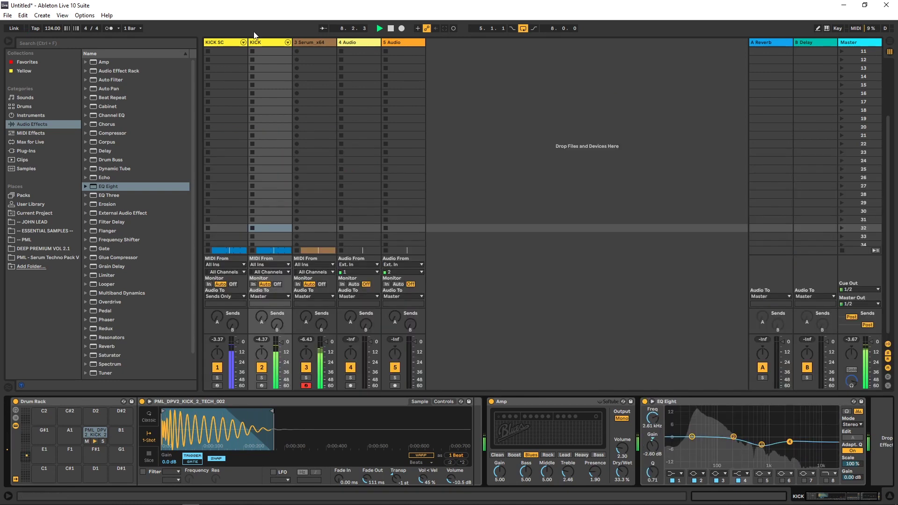
- Return to Arrangement View and cut the bass with band 2 of its EQ Eight at 33 Hz, gain -3.84 dB and Q 4.43
click(323, 41)
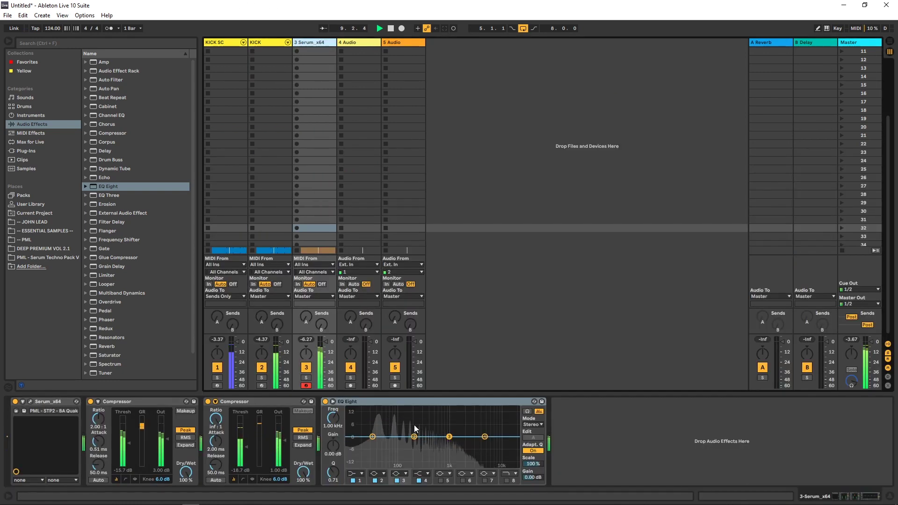
key(Tab)
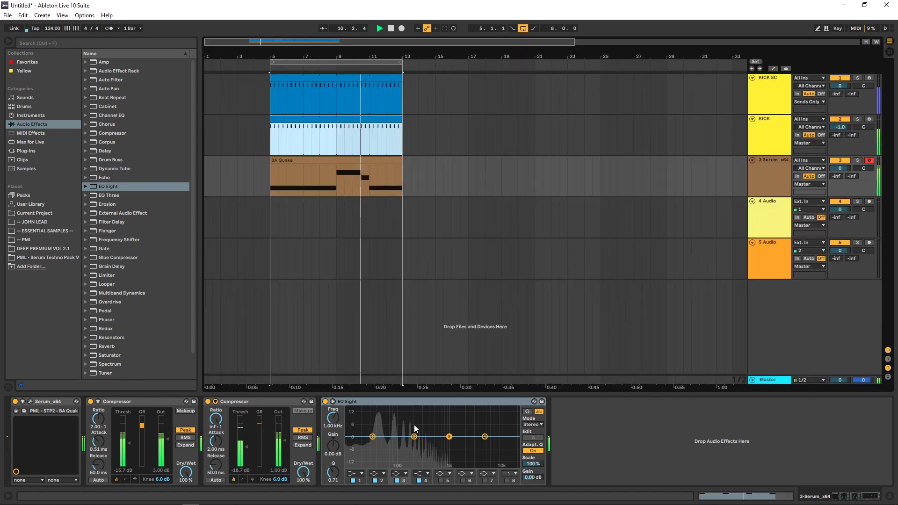
click(766, 164)
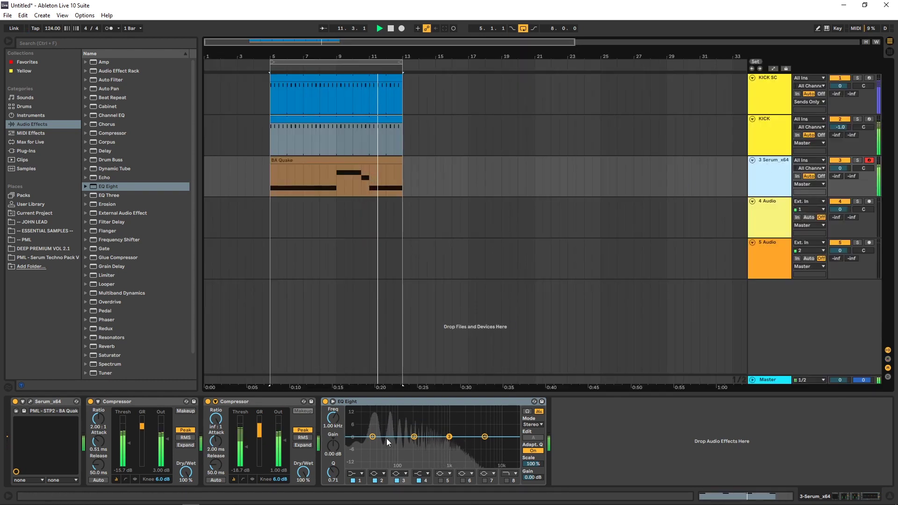
key(space)
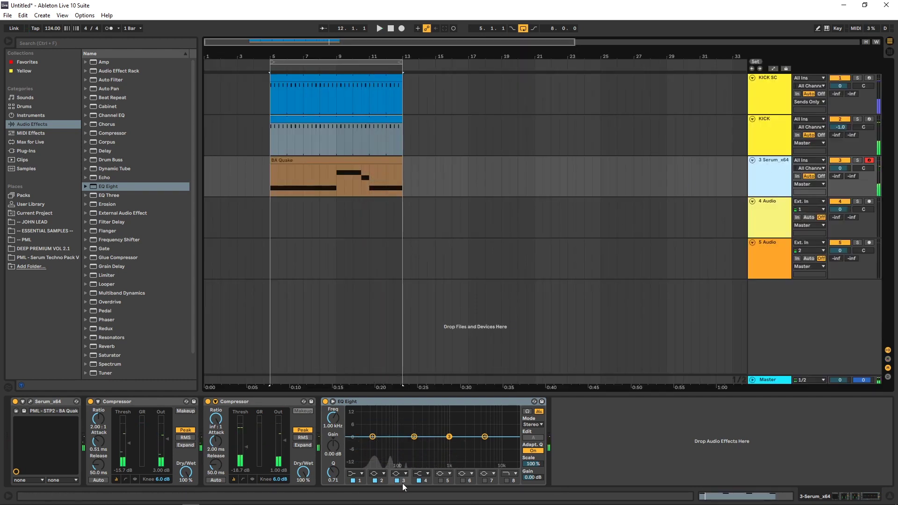
click(384, 482)
drag(414, 438, 374, 444)
key(space)
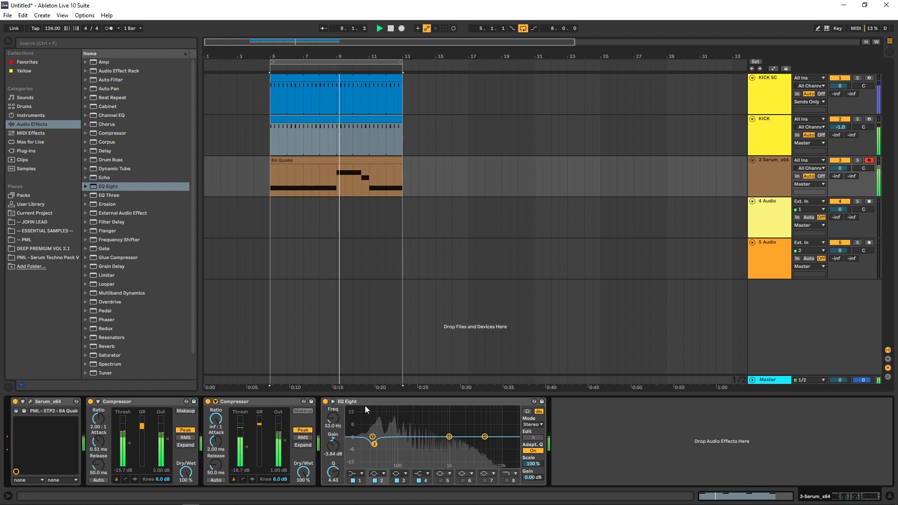
- Compare the bass with EQ Eight bypassed and active, and lower the sidechain compressor's threshold to -20.1 dB
click(326, 405)
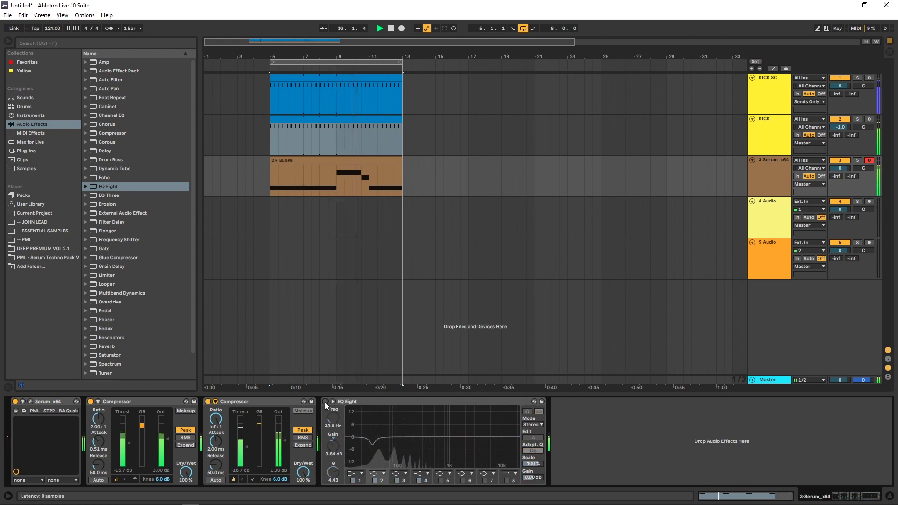
click(325, 403)
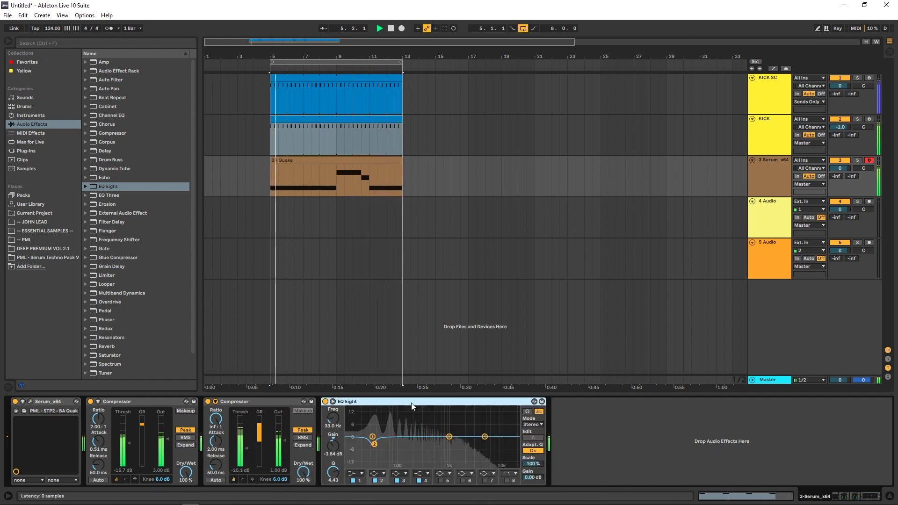
click(758, 193)
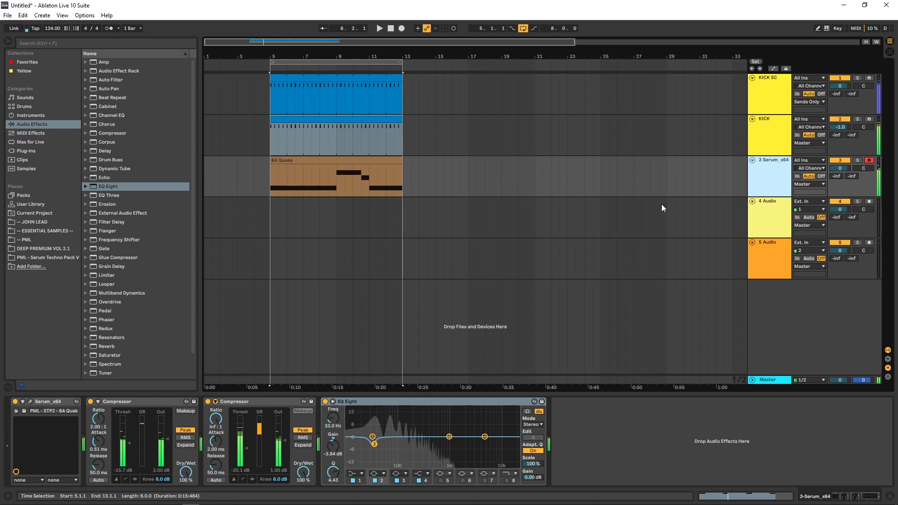
- Examine the notes of the BA Quake MIDI clip, and return to the Serum track's device chain
double_click(349, 160)
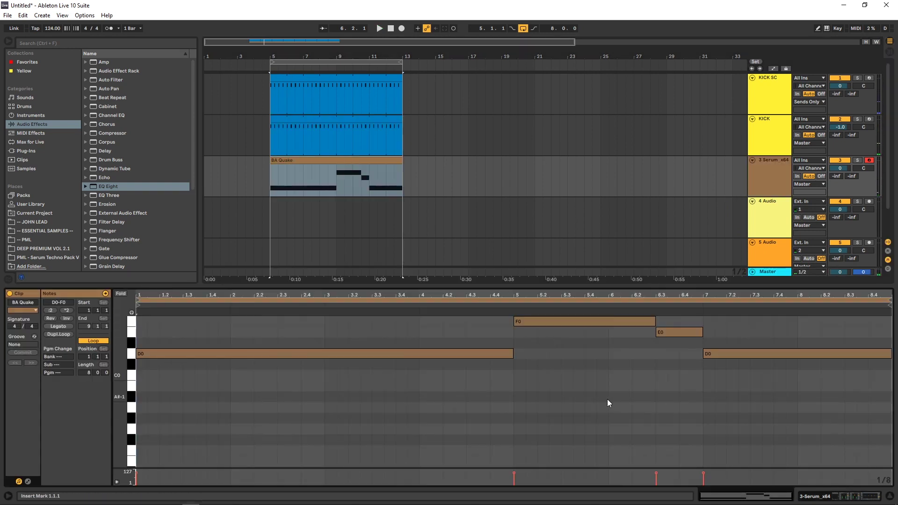
scroll(553, 401, up, 1)
scroll(565, 410, up, 2)
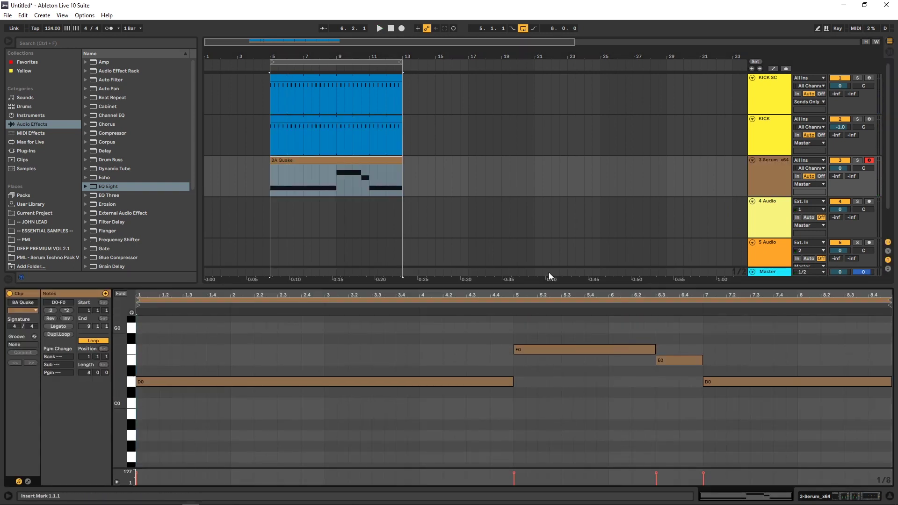
click(776, 170)
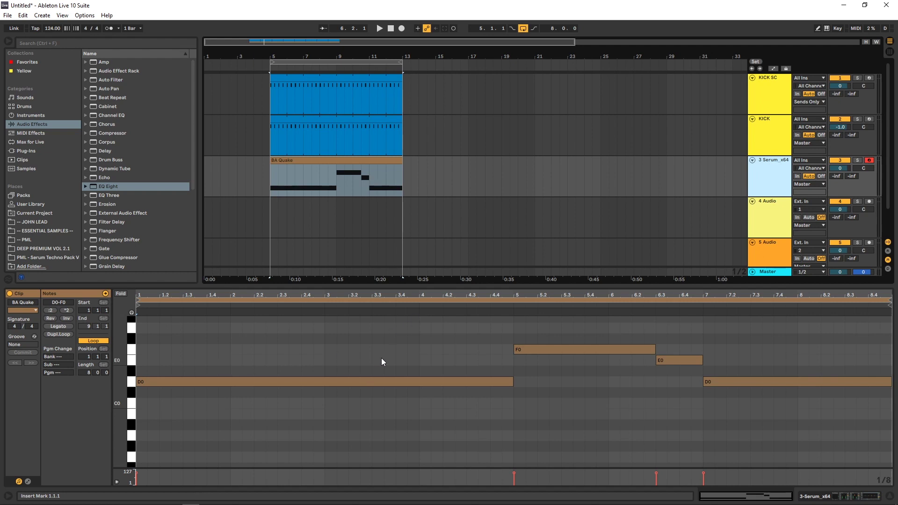
click(768, 169)
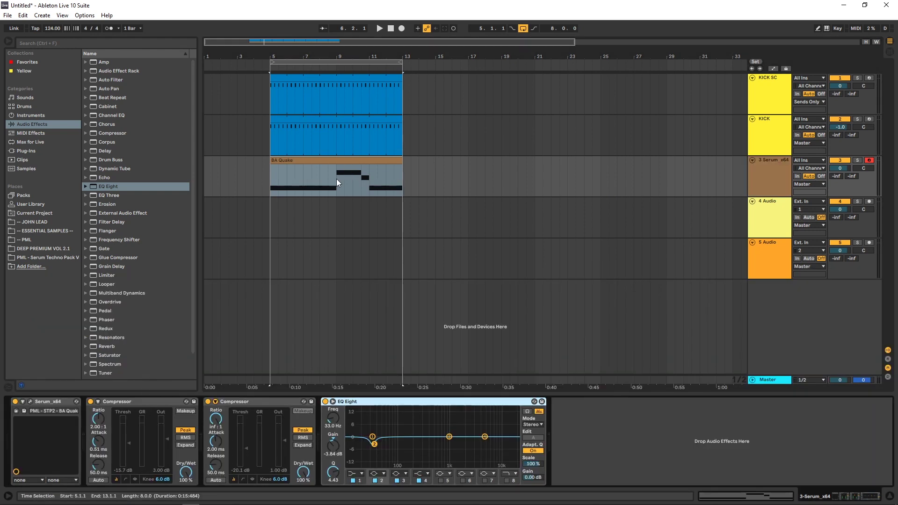
- Switch the bass Serum to mono voicing with a portamento time of 922 ms
double_click(372, 179)
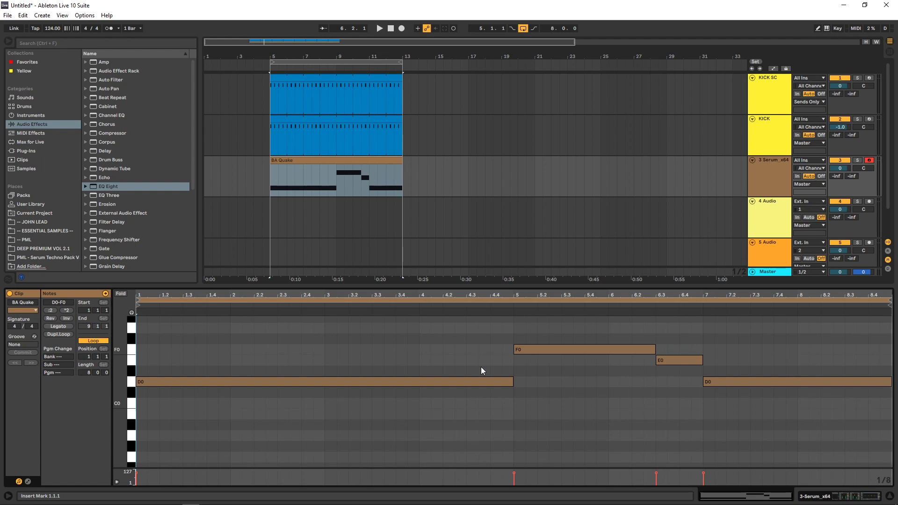
click(770, 176)
click(30, 403)
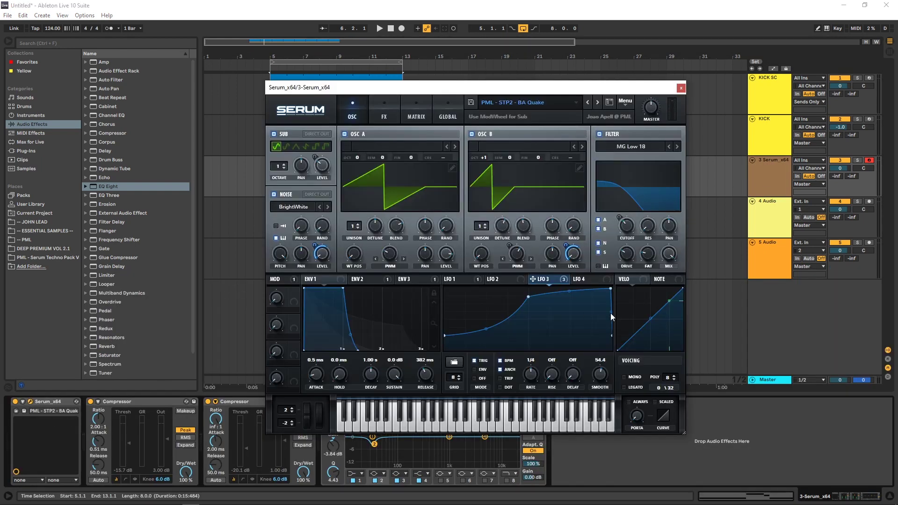
click(624, 377)
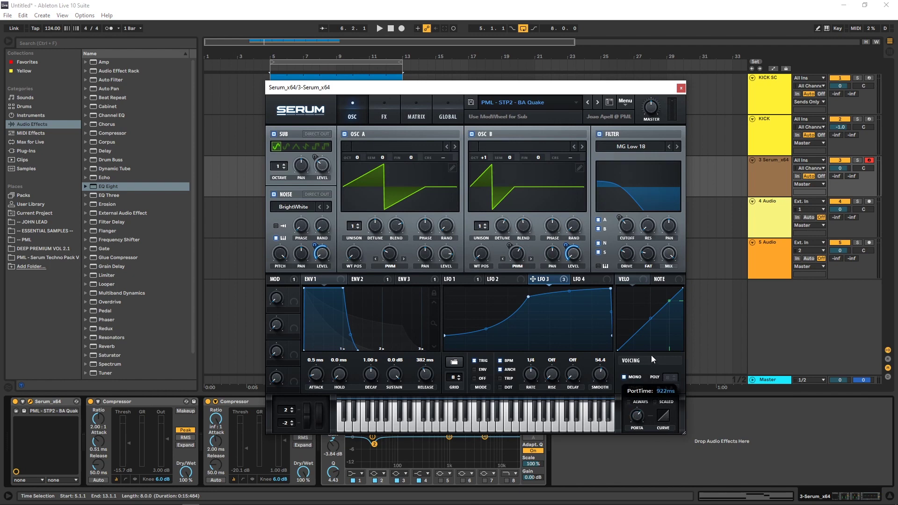
click(681, 88)
- Extend the first D0 note to 5.2 and the F0 note to 6.4 in the BA Quake clip, and play the loop
double_click(328, 167)
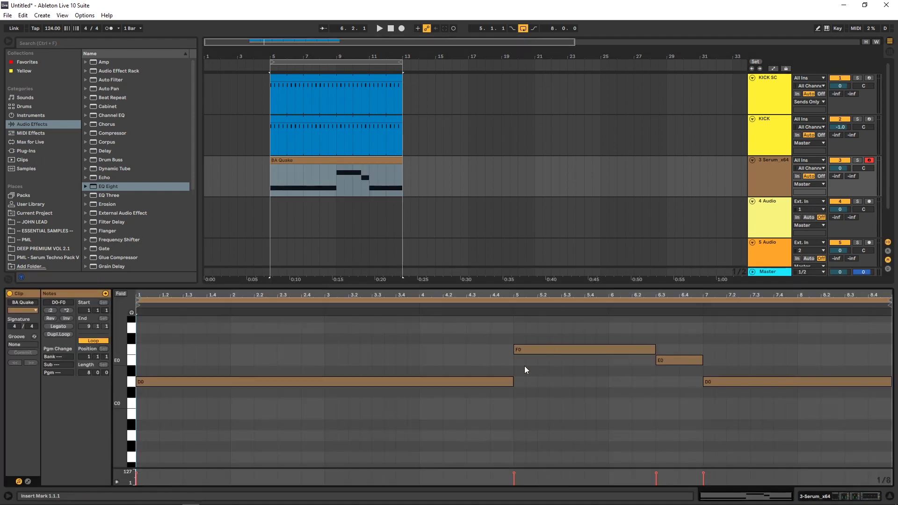
drag(511, 380, 539, 384)
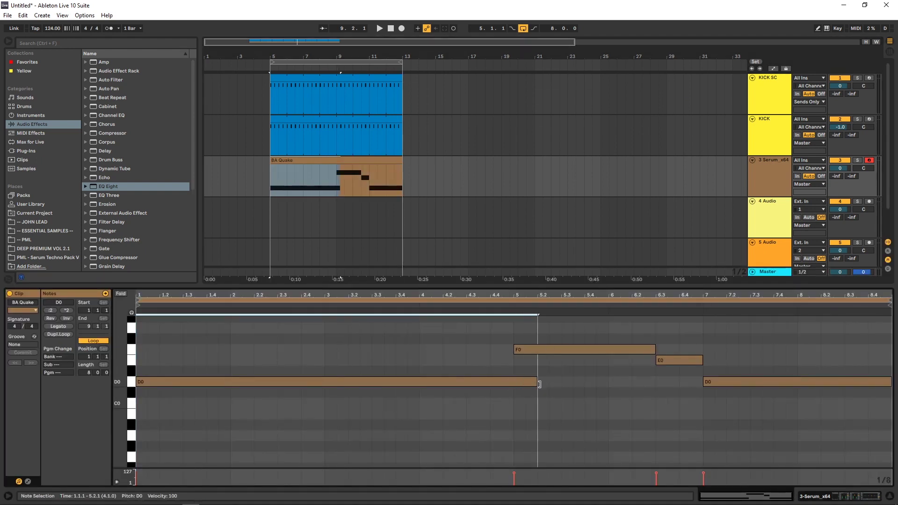
drag(654, 349, 682, 350)
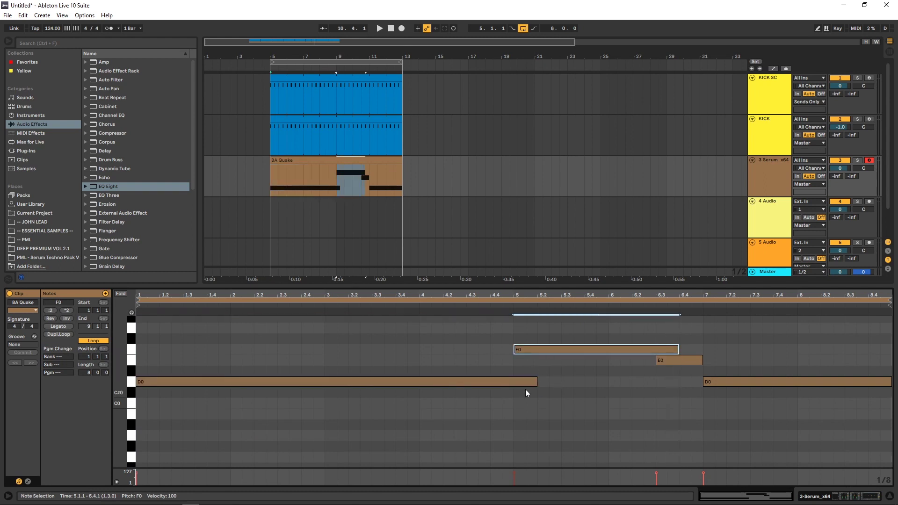
key(space)
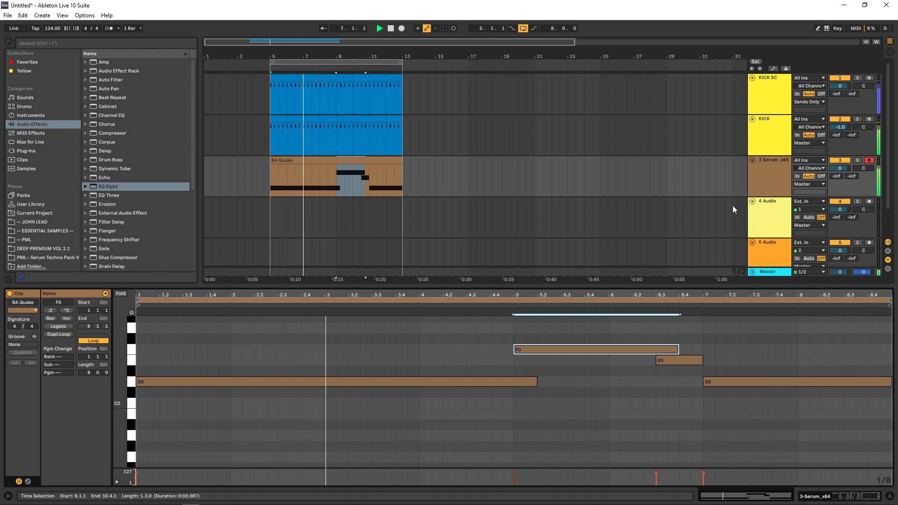
click(768, 172)
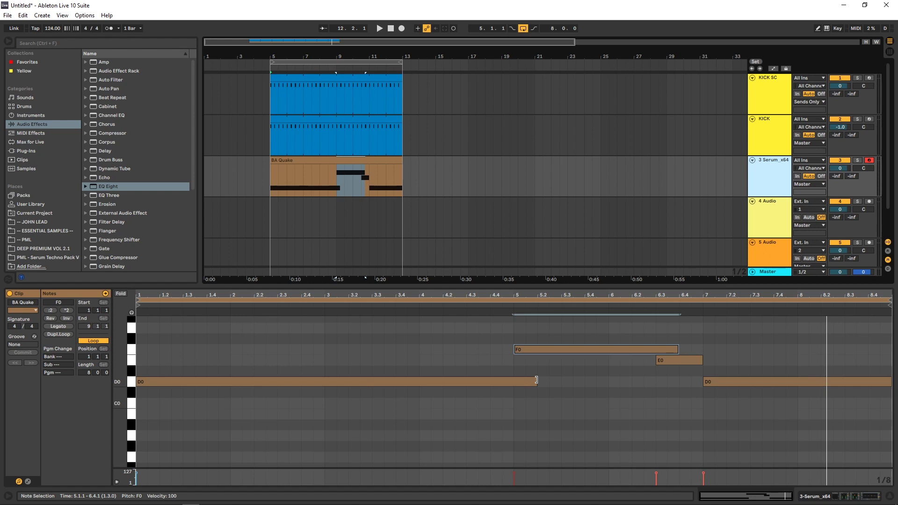
- Compare the bass transition with the first D0 note shortened to bar 5 and extended back to 5.2
drag(536, 380, 511, 383)
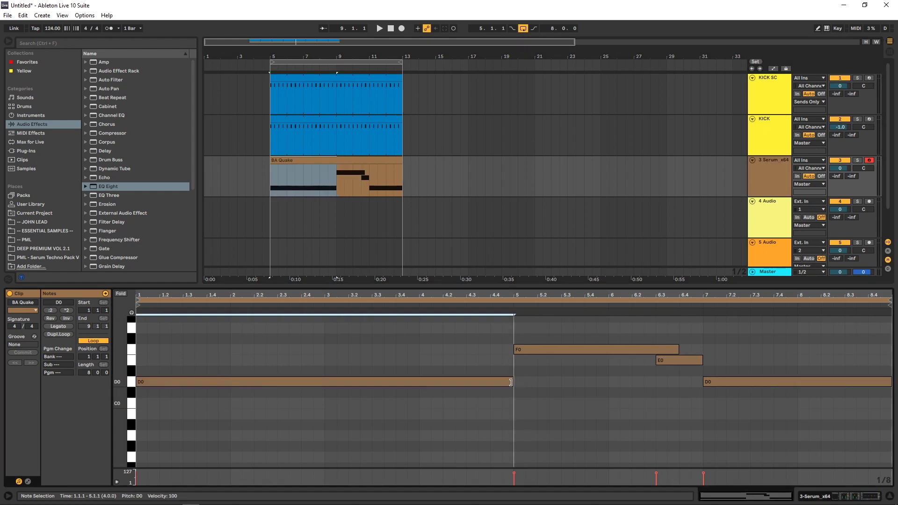
click(417, 304)
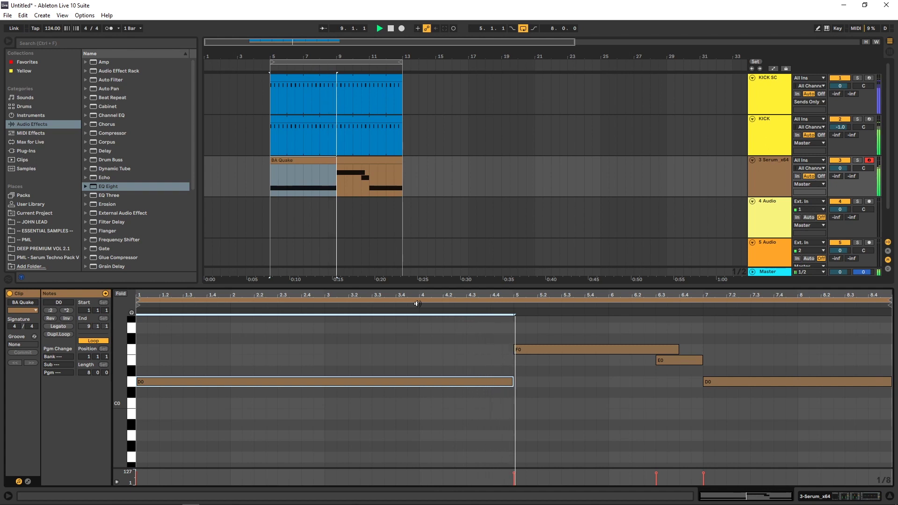
key(space)
drag(513, 382, 542, 384)
click(420, 305)
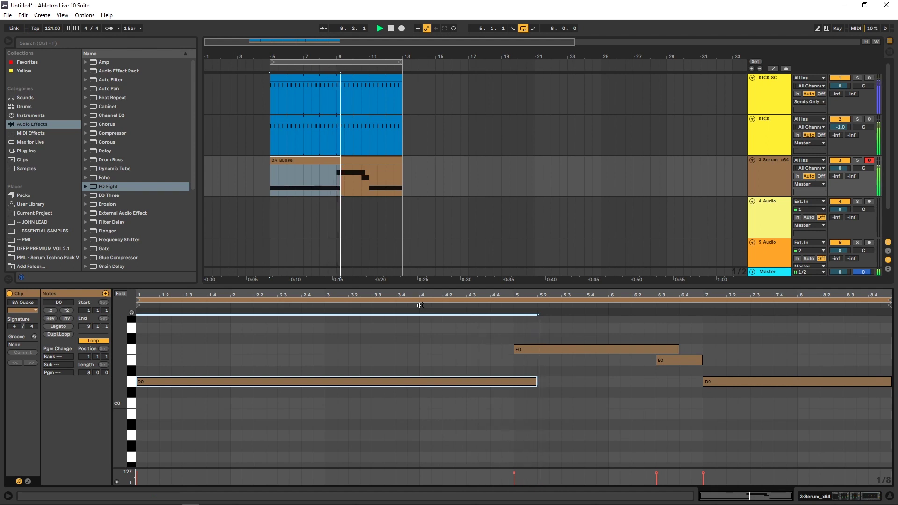
click(768, 164)
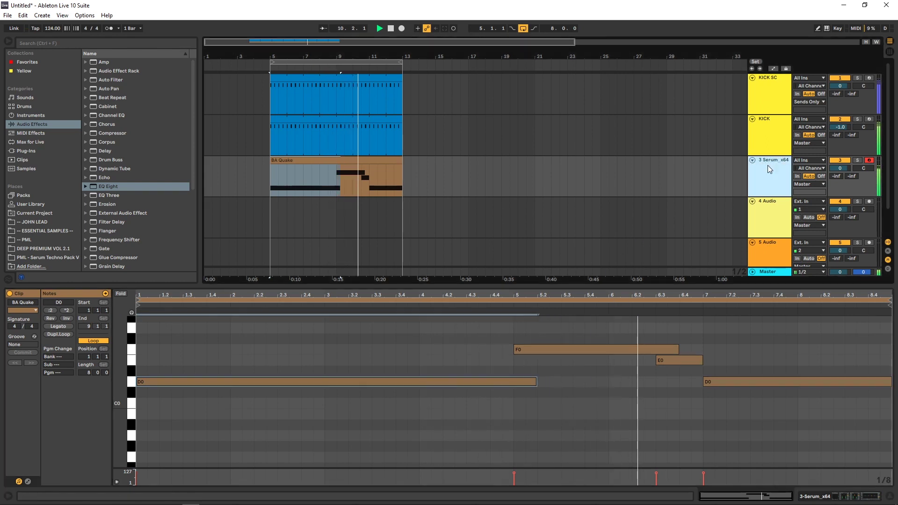
key(space)
- Show the sidechain compressor's activity view and sidechain settings on the Serum track, and set its lookahead to 10 ms
key(shift+Tab)
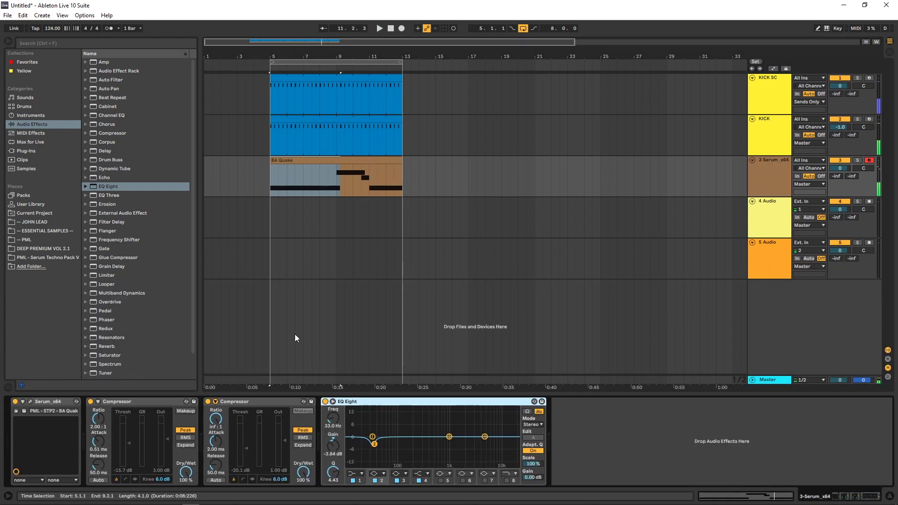
click(215, 401)
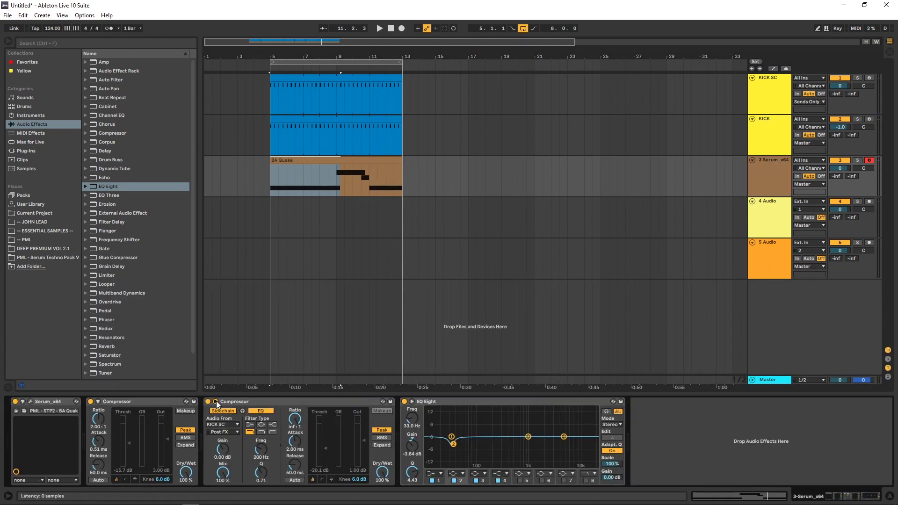
click(215, 401)
click(253, 479)
click(310, 478)
click(312, 473)
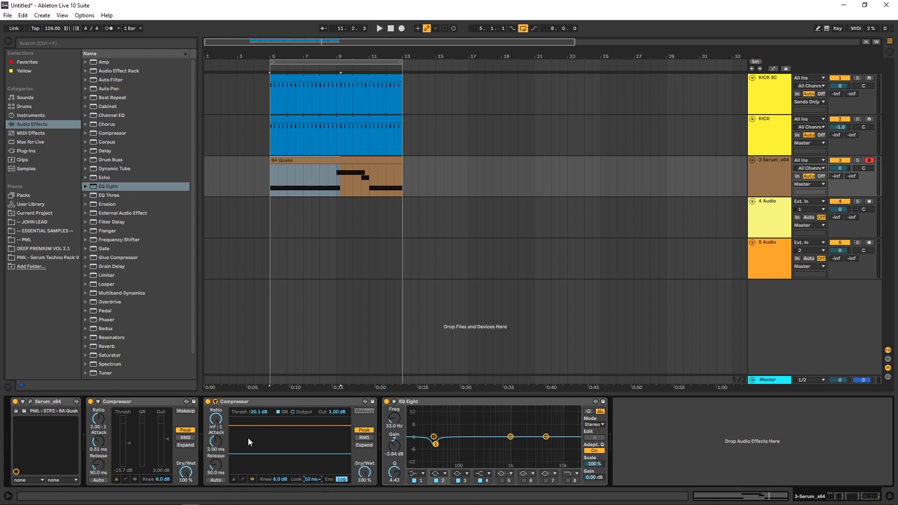
click(215, 402)
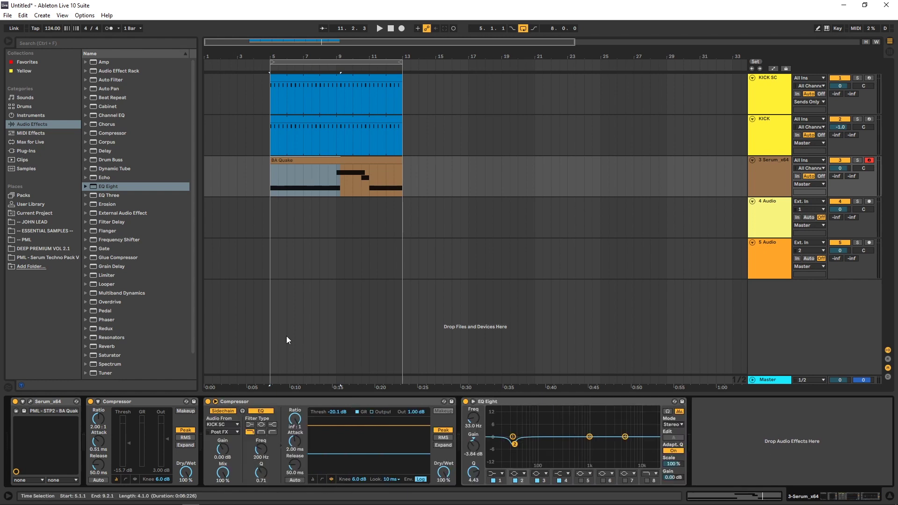
- Play the loop to examine the sidechain compressor's gain reduction curve, and return the compressor to its collapsed view
click(346, 162)
key(space)
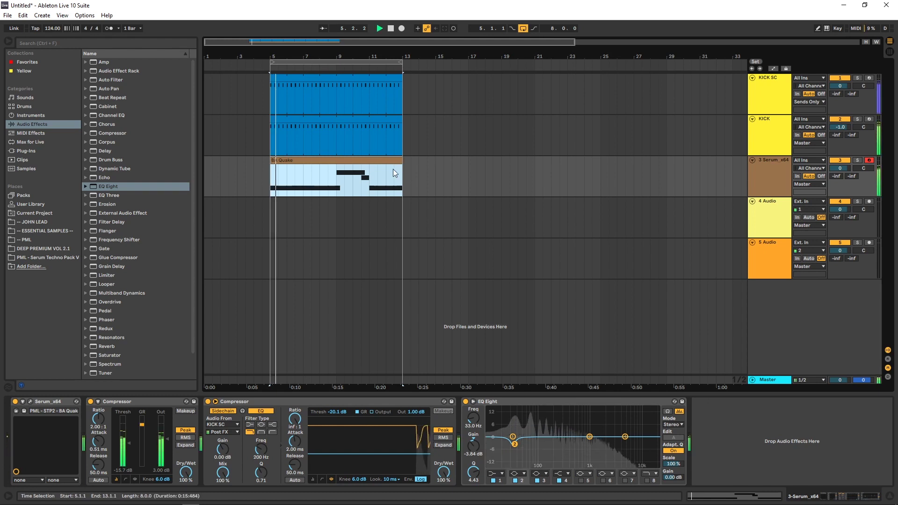
click(337, 178)
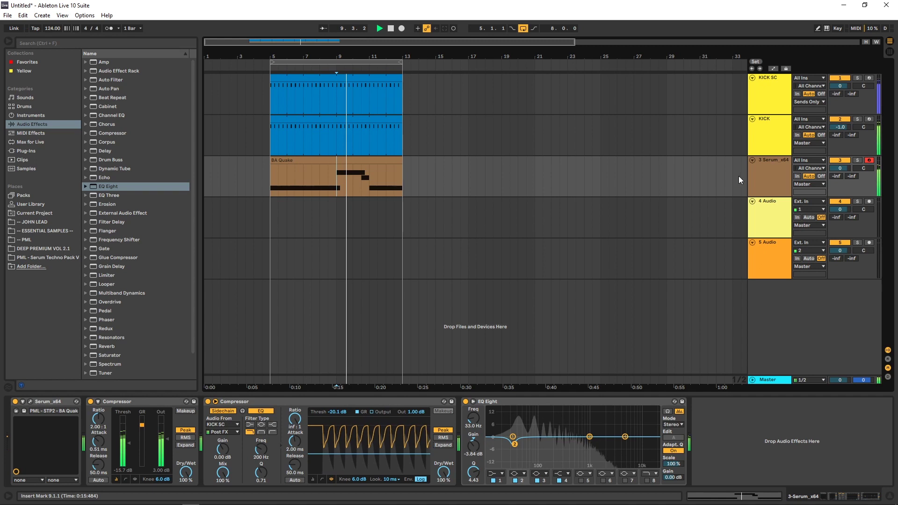
click(764, 170)
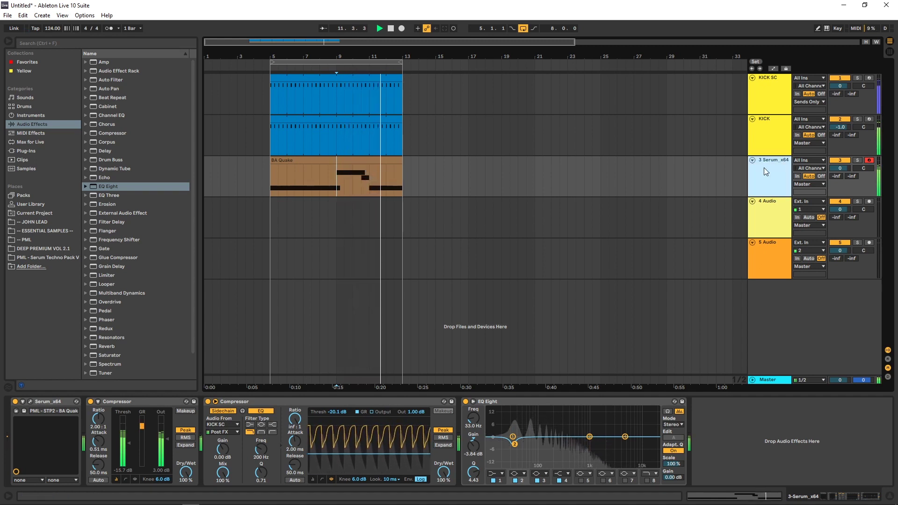
click(312, 479)
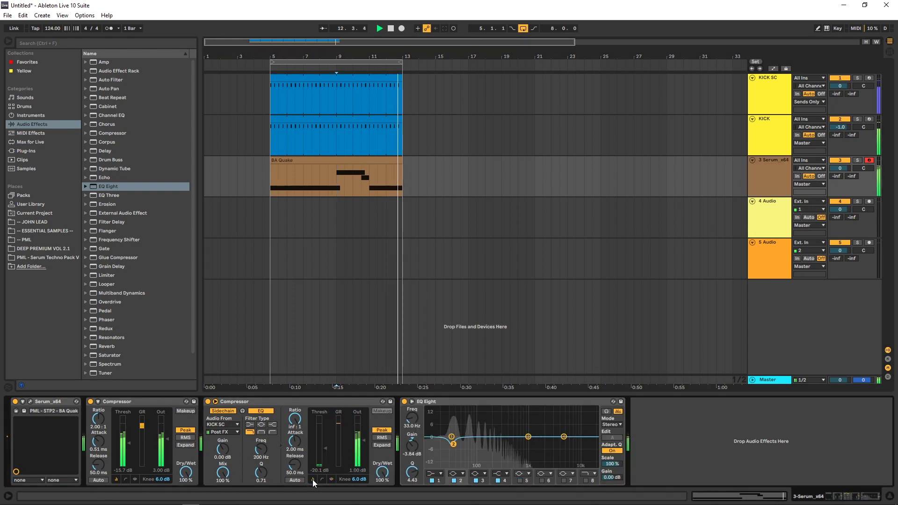
- Check the mixer levels in Session View while the loop plays, return to Arrangement View and stop playback
key(Tab)
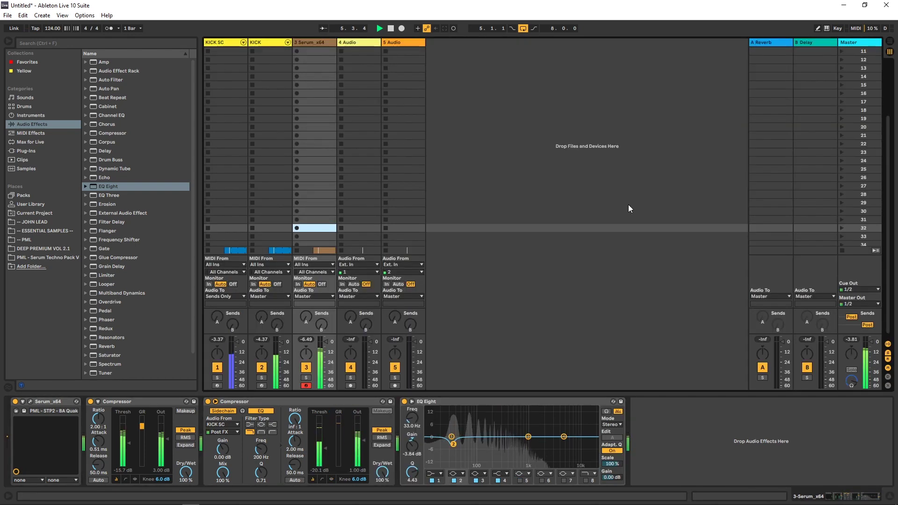
key(Tab)
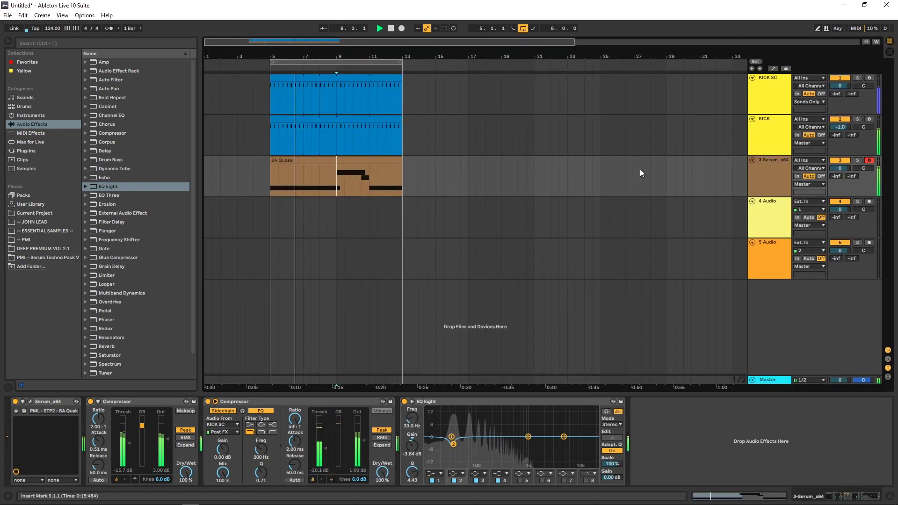
click(772, 174)
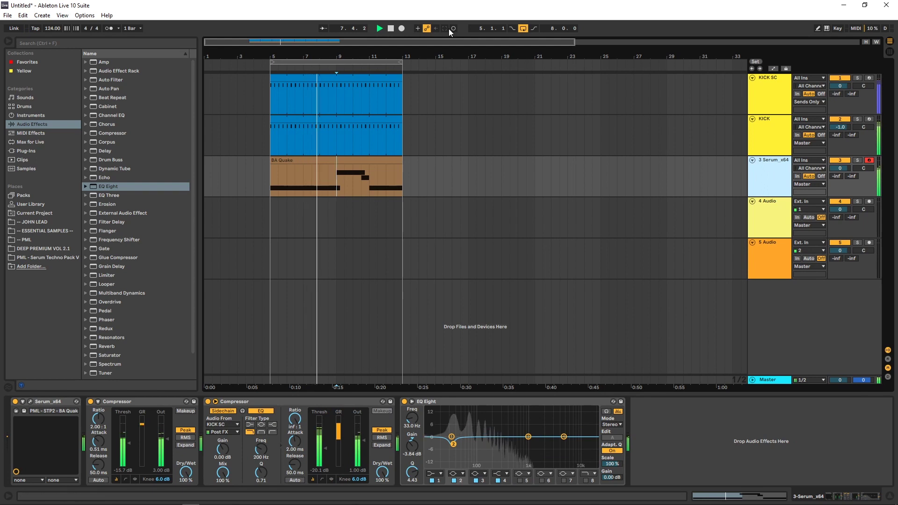
key(space)
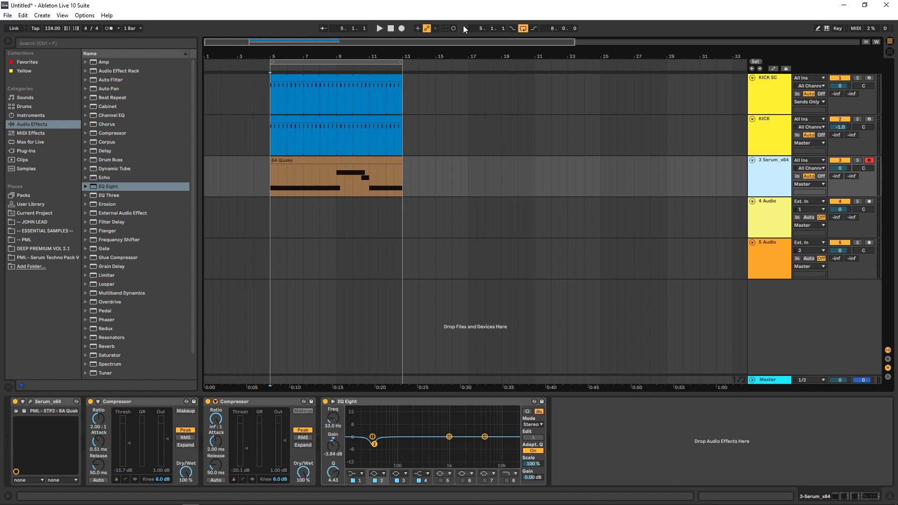
- Search the plug-ins for "ser" and add a Serum_x64 instrument on a new track below the bass
click(46, 43)
text(ser)
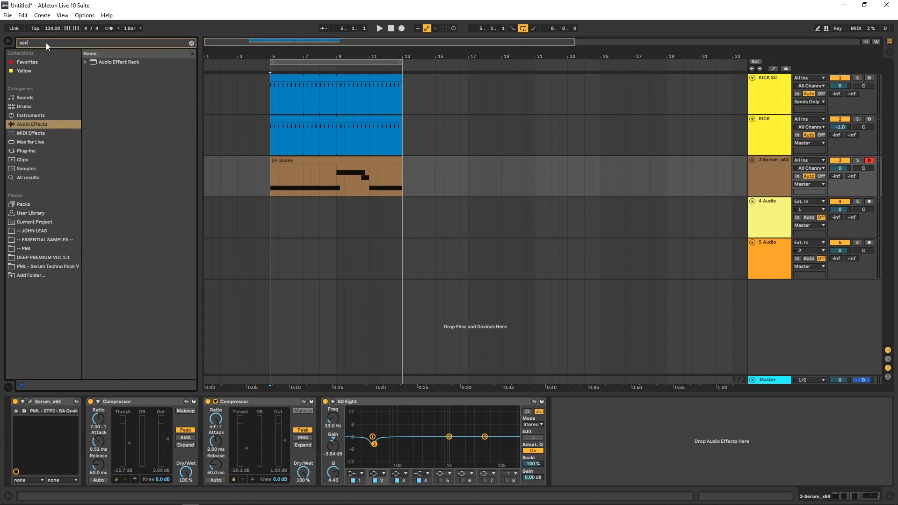
click(30, 150)
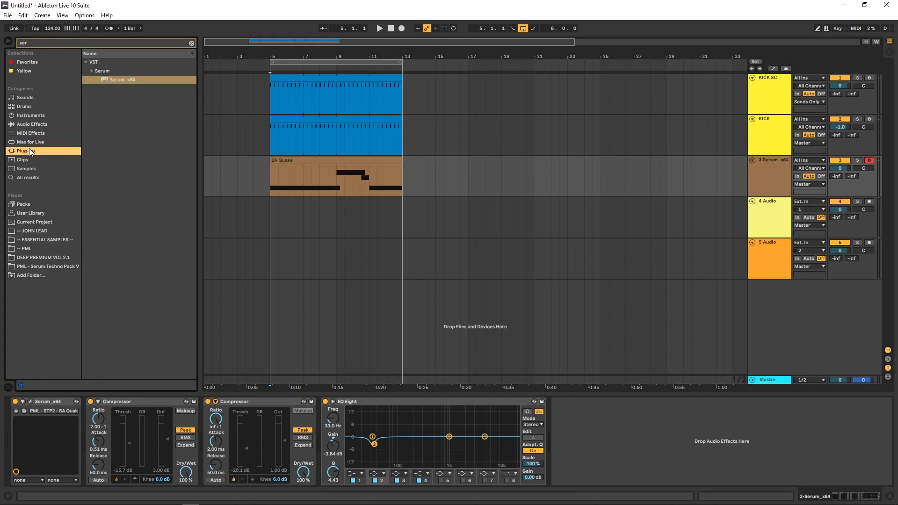
drag(125, 80, 307, 227)
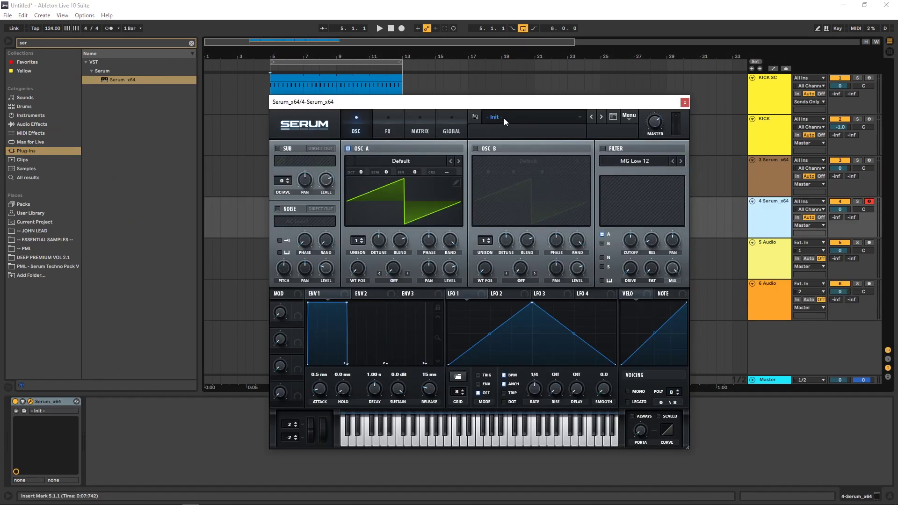
- Load the preset PML - STP2 - DRM Perc Cricket from PML - Serum Techno Pack Vol.2 and close the plug-in window
click(504, 117)
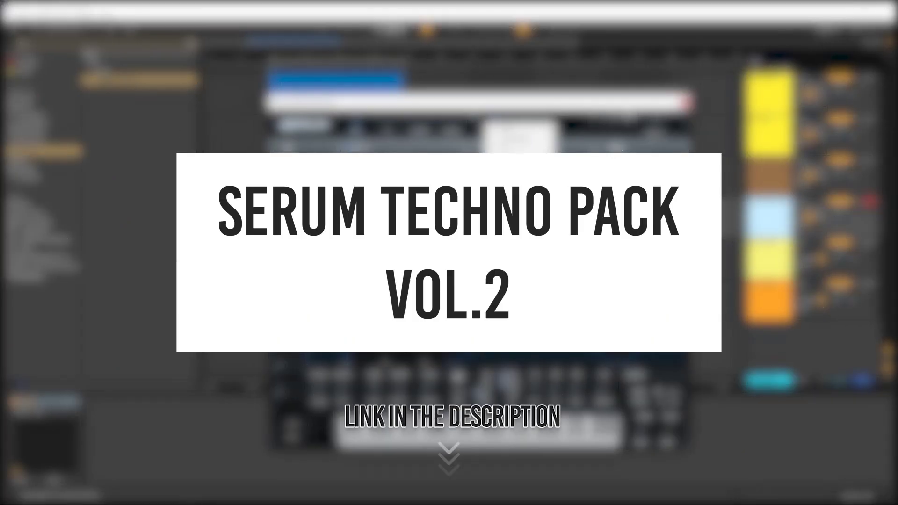
mouse_move(520, 221)
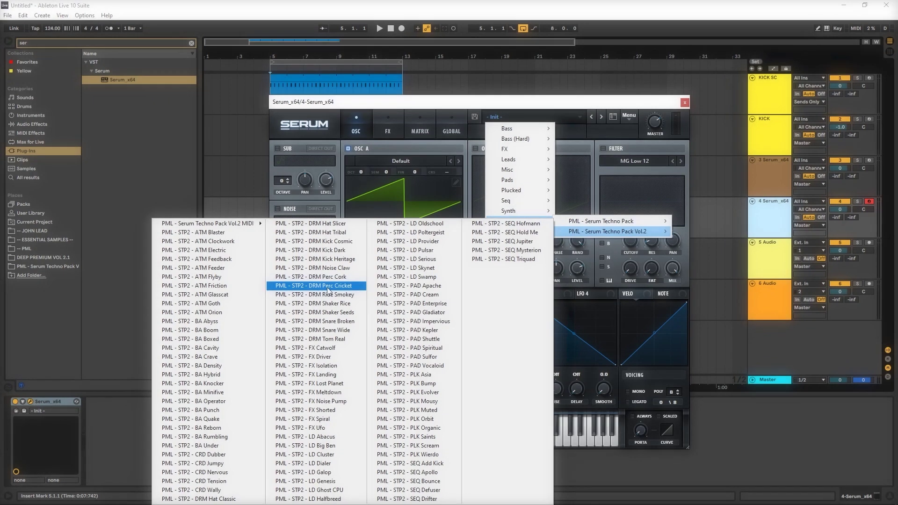
click(328, 287)
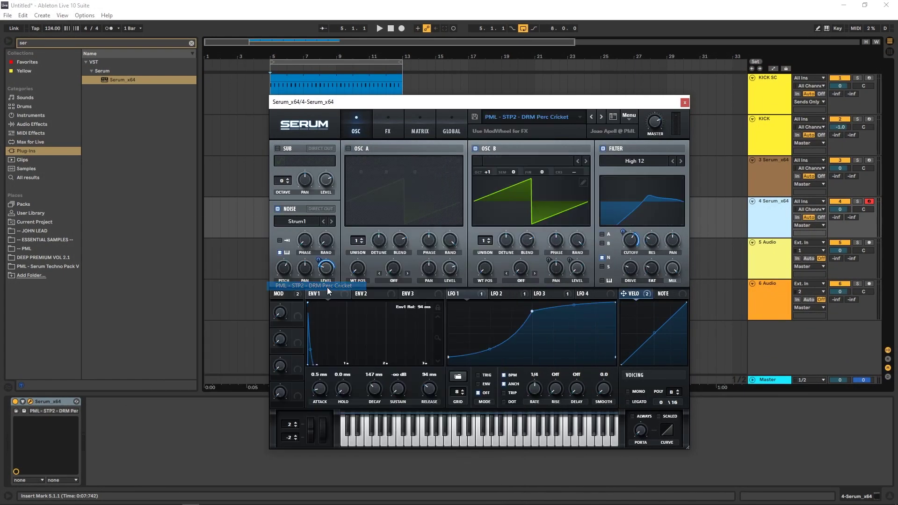
click(684, 103)
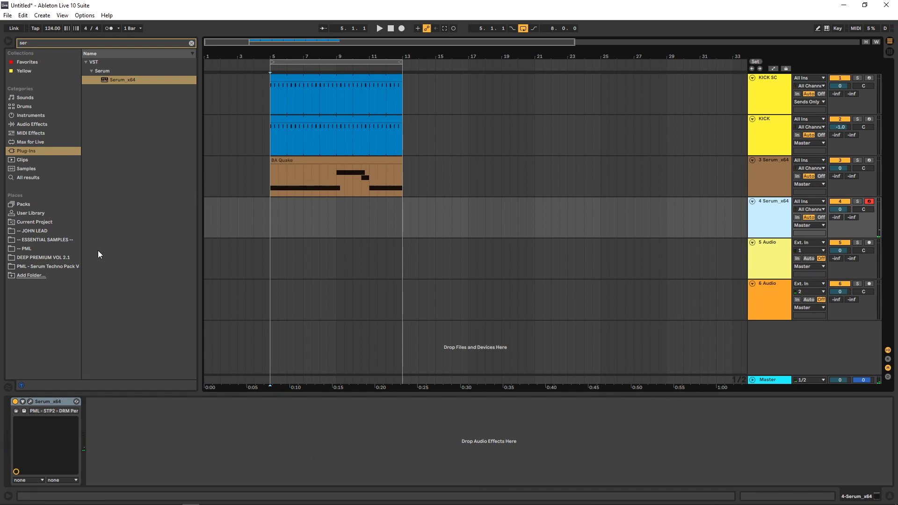
- Place PML - STP2 - DRM Perc Cricket.mid across bars 5 to 13 on the new Serum track, and open its notes during playback
click(42, 266)
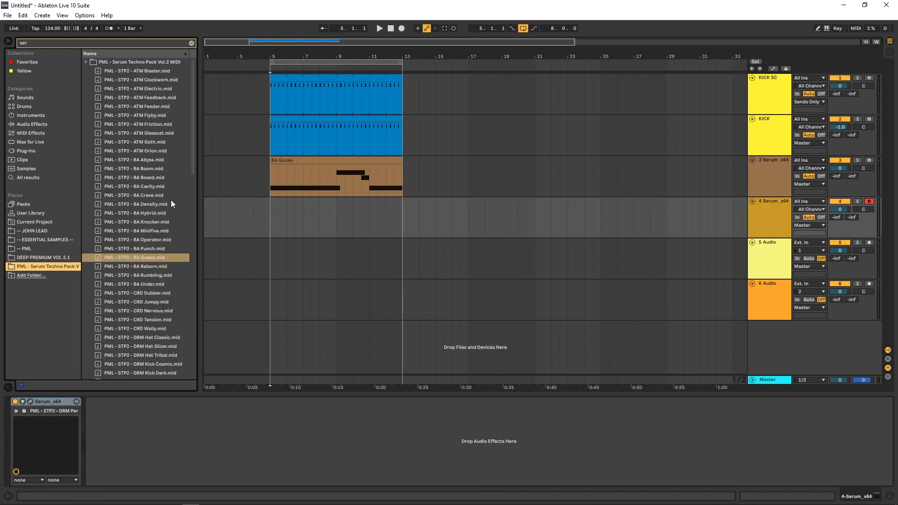
scroll(149, 194, down, 3)
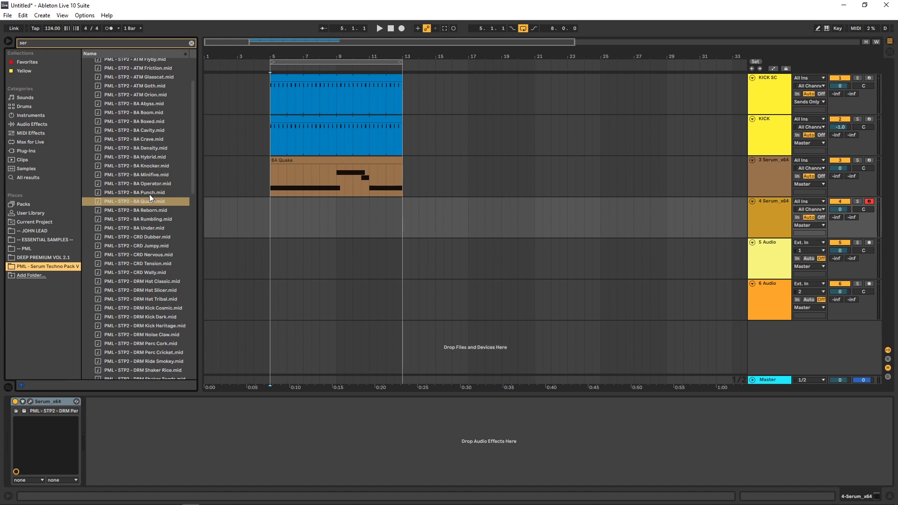
scroll(159, 220, down, 1)
drag(140, 296, 403, 213)
key(Escape)
click(750, 215)
key(space)
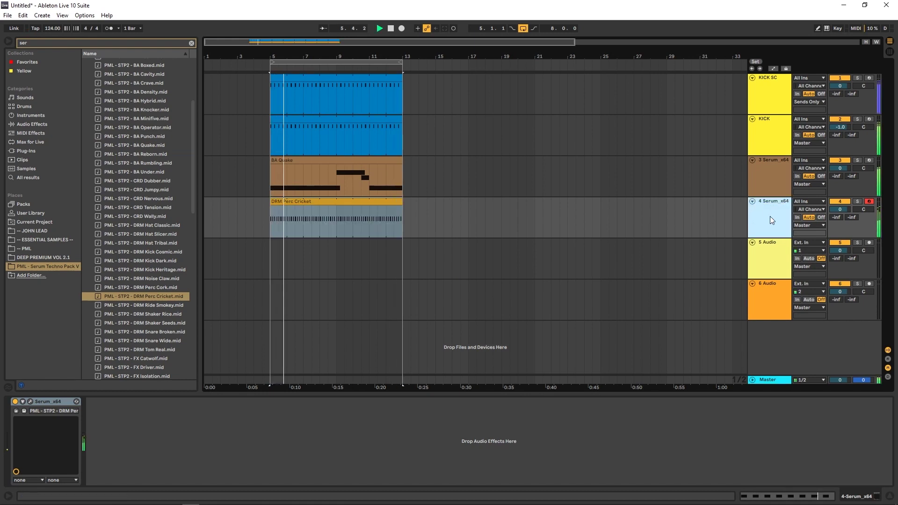
double_click(307, 218)
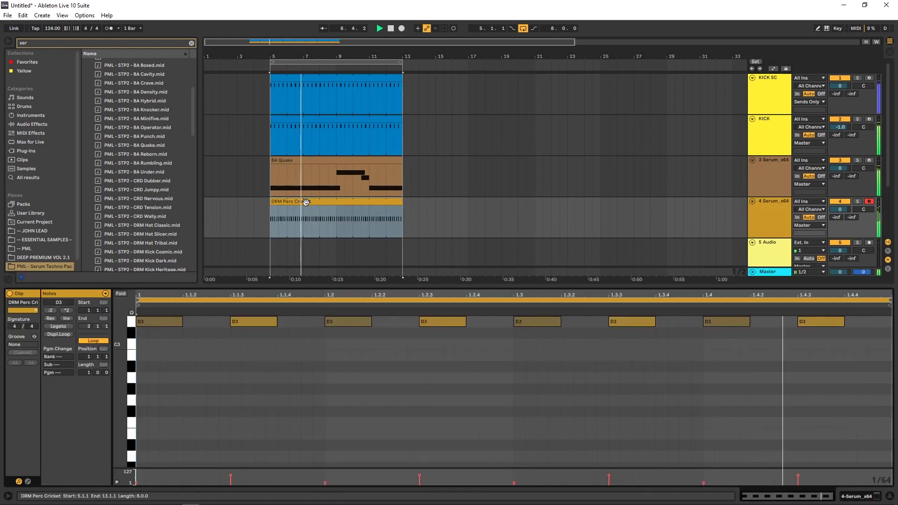
- Lower the volume of the Perc Cricket Serum track to -6.5 dB
click(769, 212)
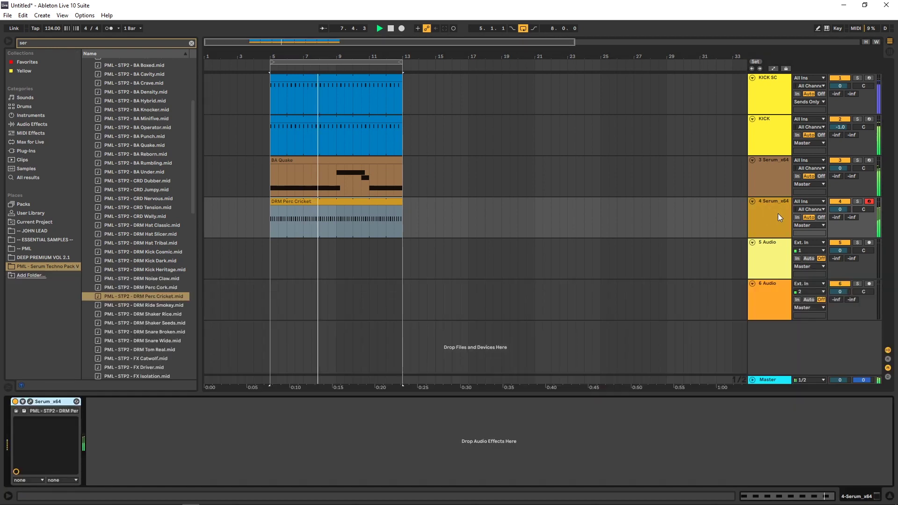
drag(848, 210, 847, 234)
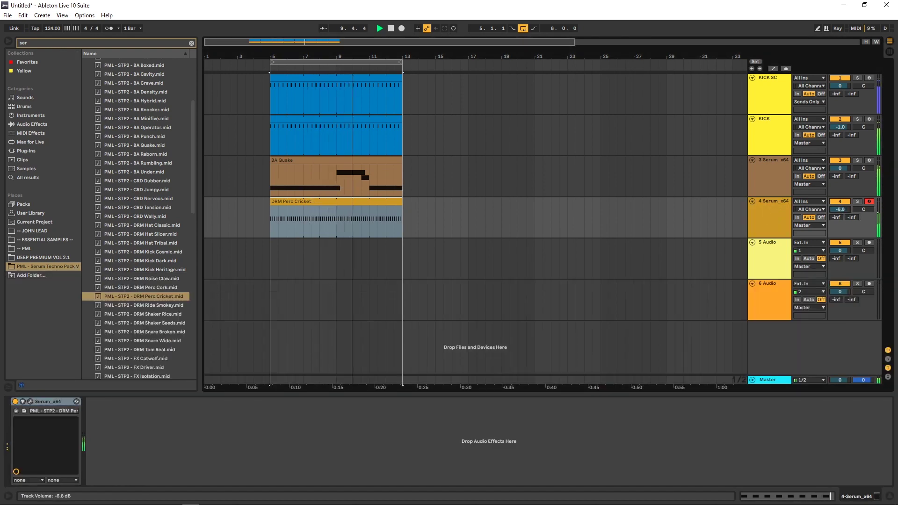
click(750, 224)
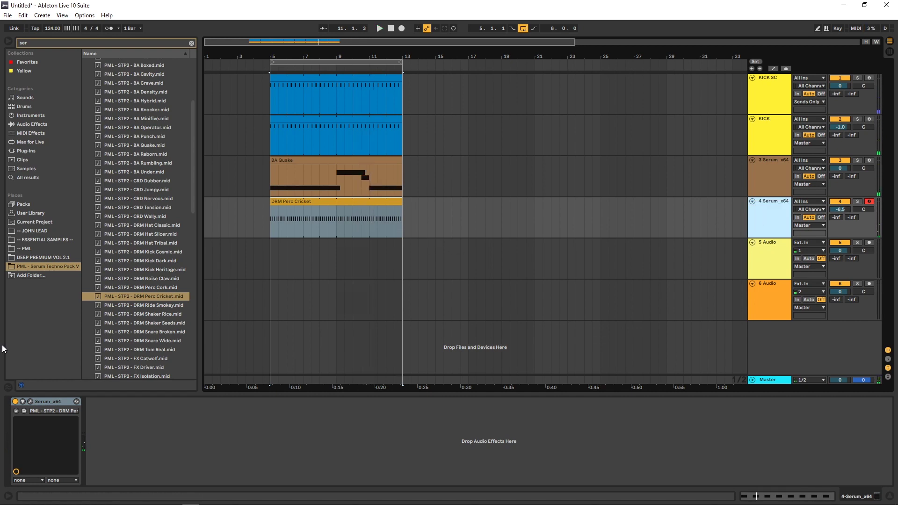
- Open the Perc Cricket track's Serum editor and audition oscillator B alone with the noise oscillator switched off
click(29, 401)
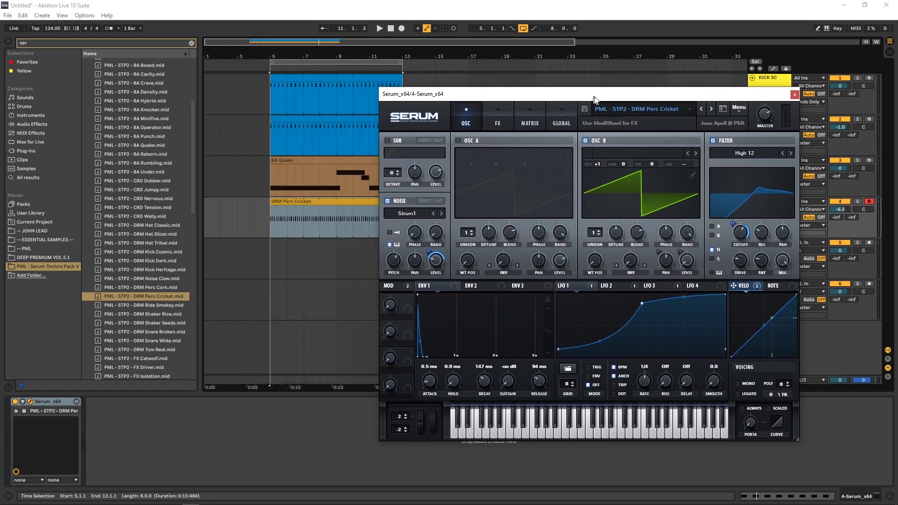
drag(594, 99, 538, 93)
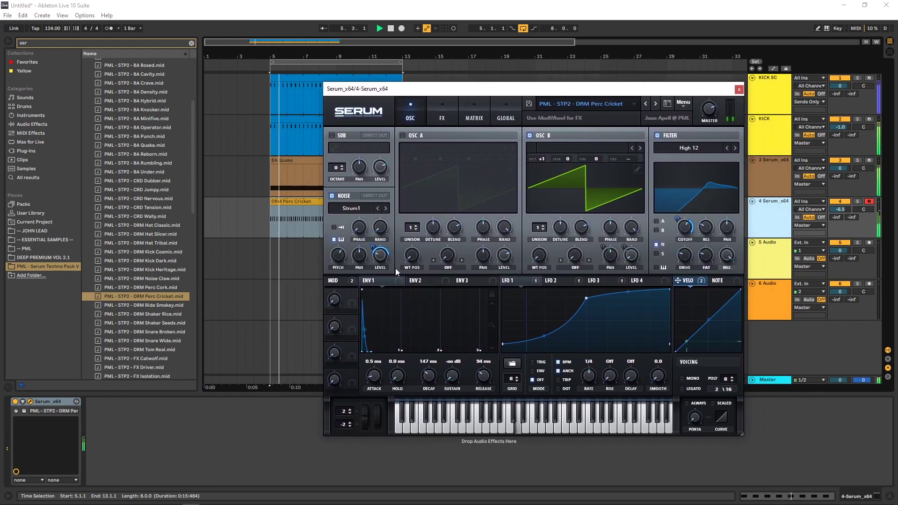
key(space)
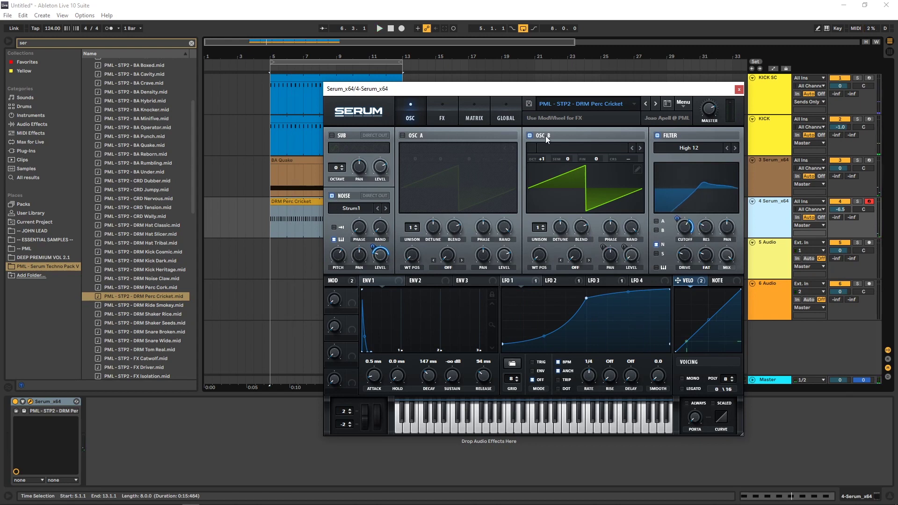
click(332, 196)
key(space)
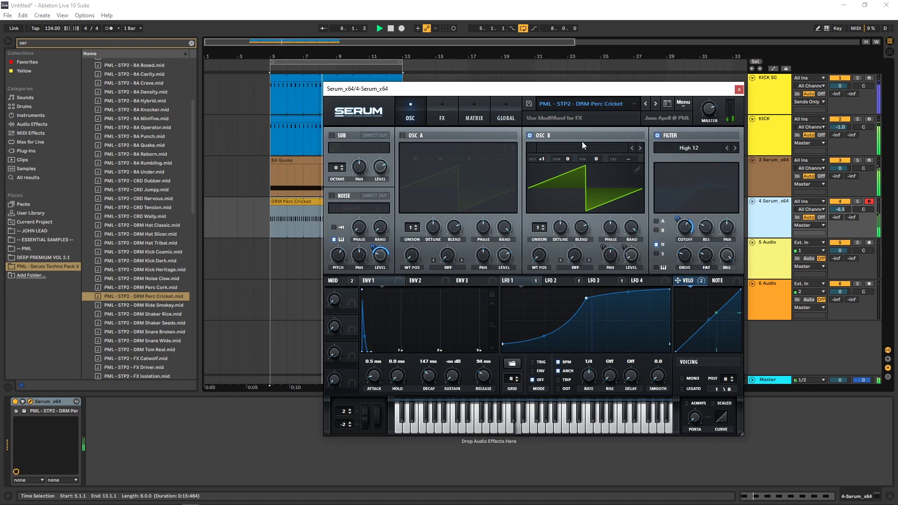
- Give LFO 2 a slight ramp-in by moving the starting peak of its curve a little later
click(563, 279)
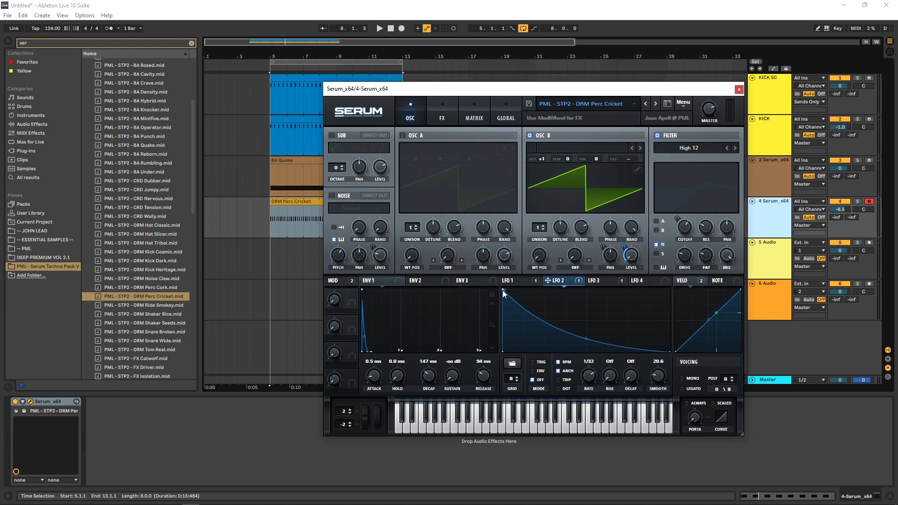
drag(503, 290, 514, 265)
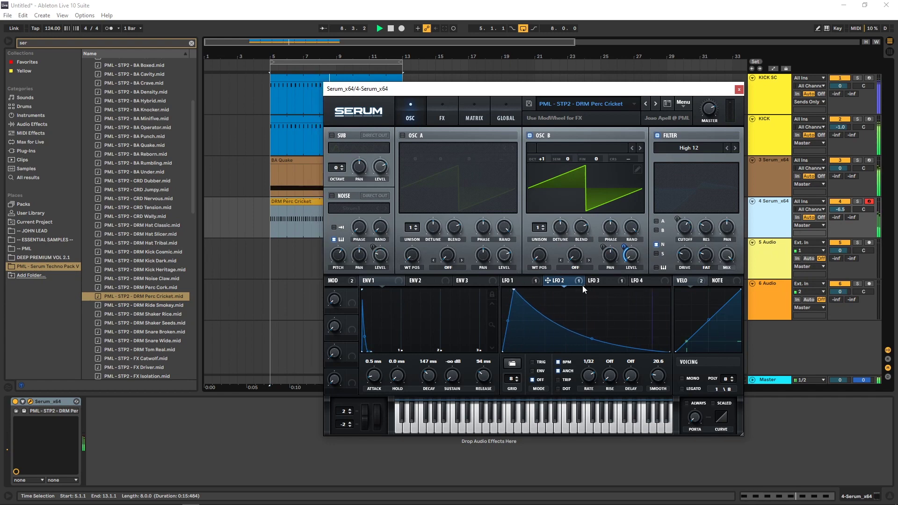
- Audition the Strum1 noise alone with oscillator B off, and end with both sources enabled
click(530, 136)
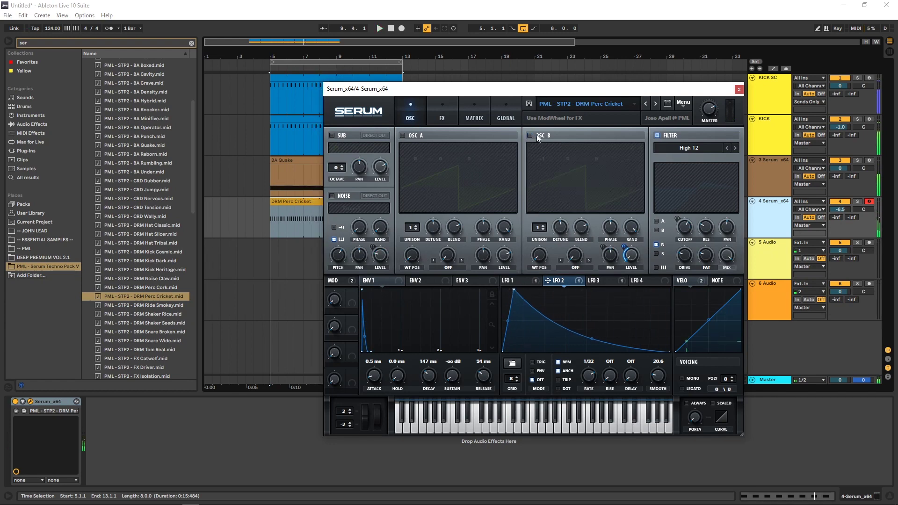
click(332, 196)
key(space)
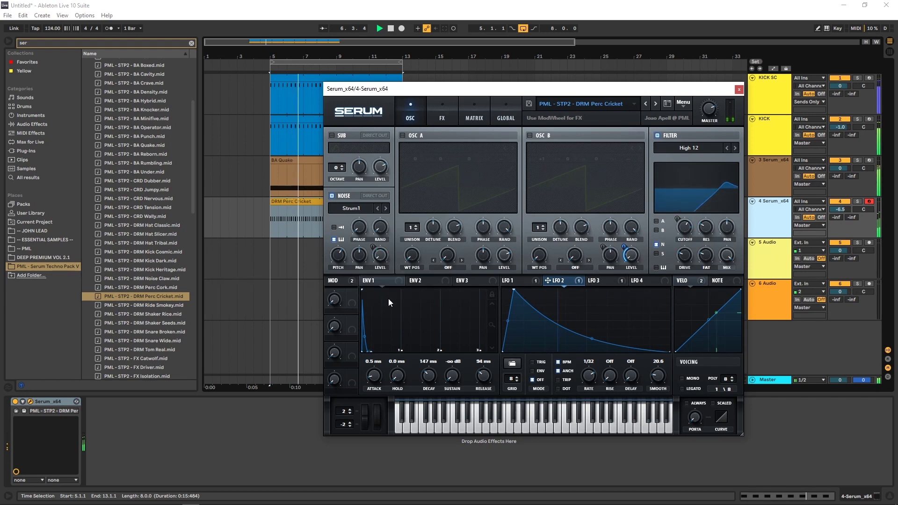
click(530, 135)
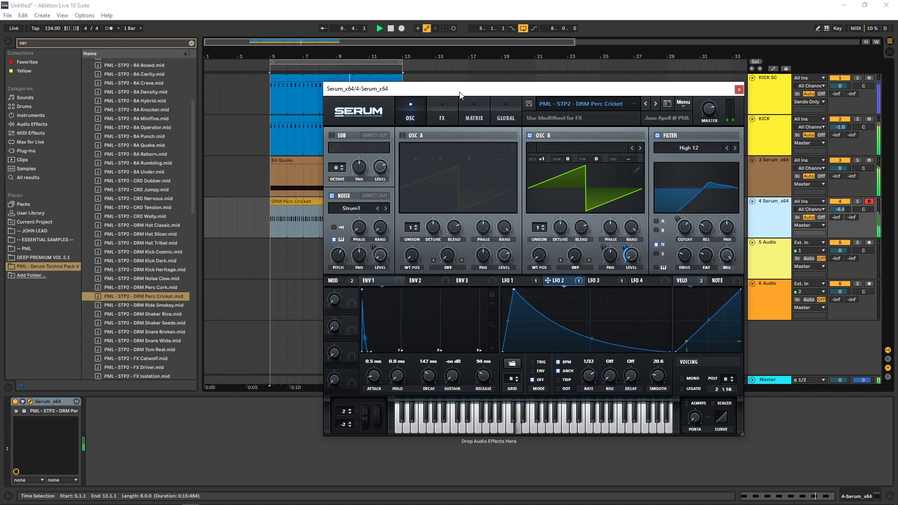
drag(466, 91, 500, 83)
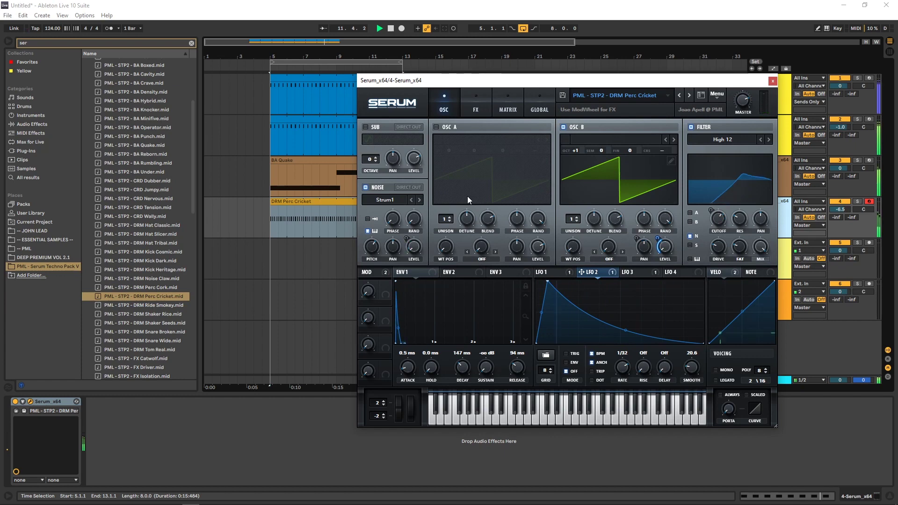
- Replace the noise oscillator's Strum1 sample with AlphaNz and play the loop
click(386, 200)
click(373, 188)
click(366, 188)
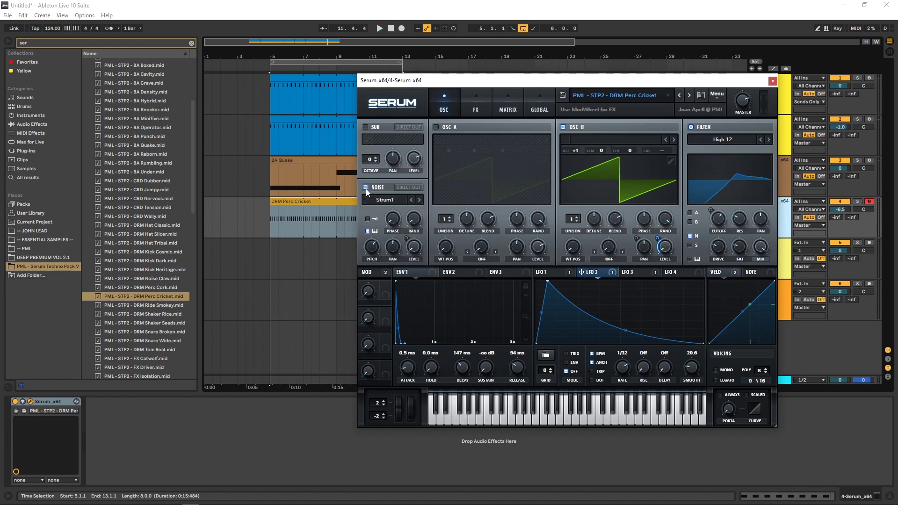
click(419, 200)
key(space)
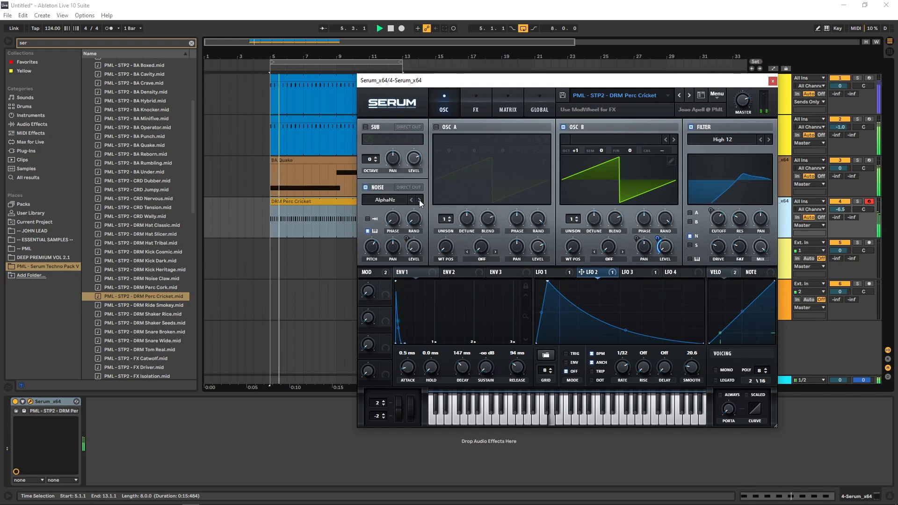
- Inspect what LFO 3, LFO 1 and the velocity source modulate in the percussion patch
click(543, 271)
click(637, 275)
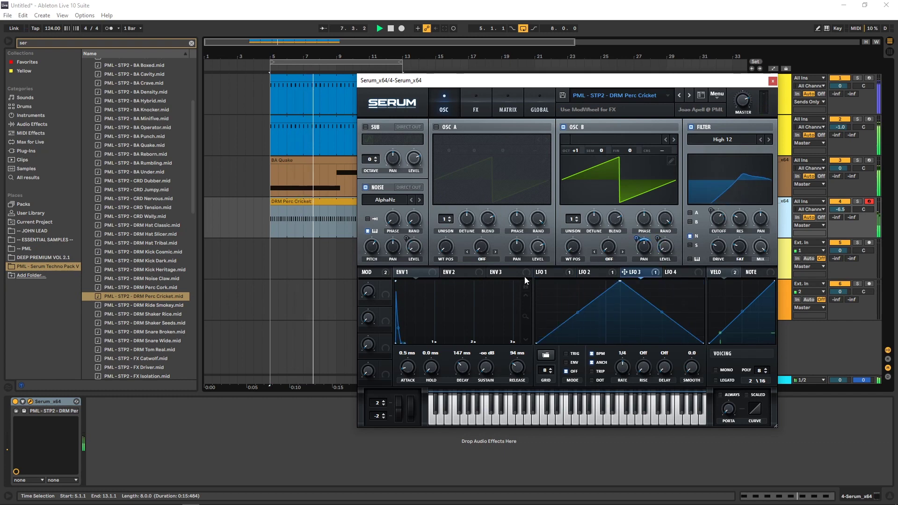
click(608, 271)
click(545, 272)
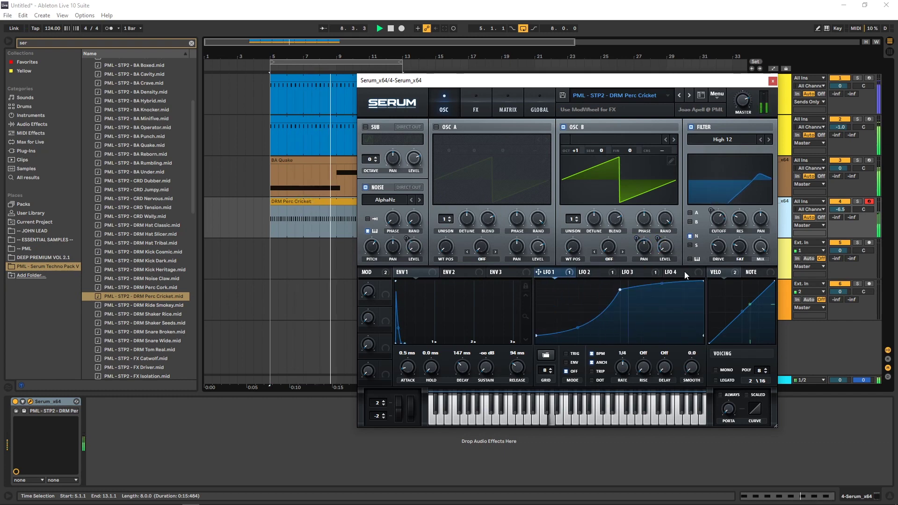
click(719, 273)
mouse_move(408, 244)
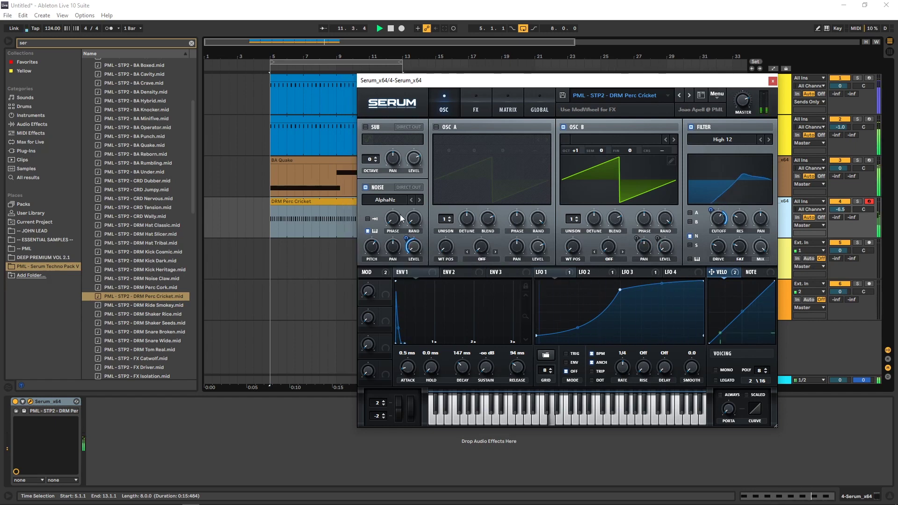
- Try several other noise samples during playback and return the noise oscillator to AlphaNz
click(420, 198)
click(419, 198)
click(419, 198)
click(420, 199)
click(411, 200)
click(411, 200)
click(412, 200)
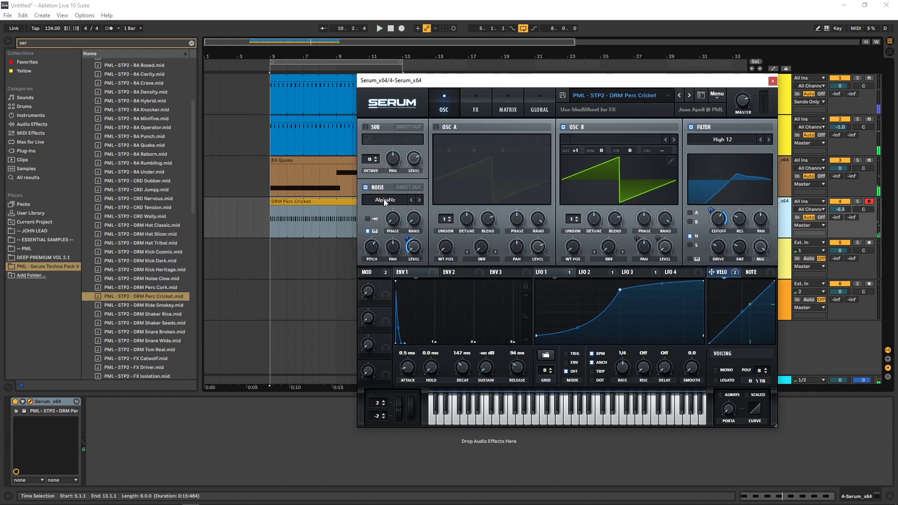
- Copy the second Compressor from the bass track to the Perc Cricket track and set its threshold to -17.9 dB
click(773, 84)
click(765, 183)
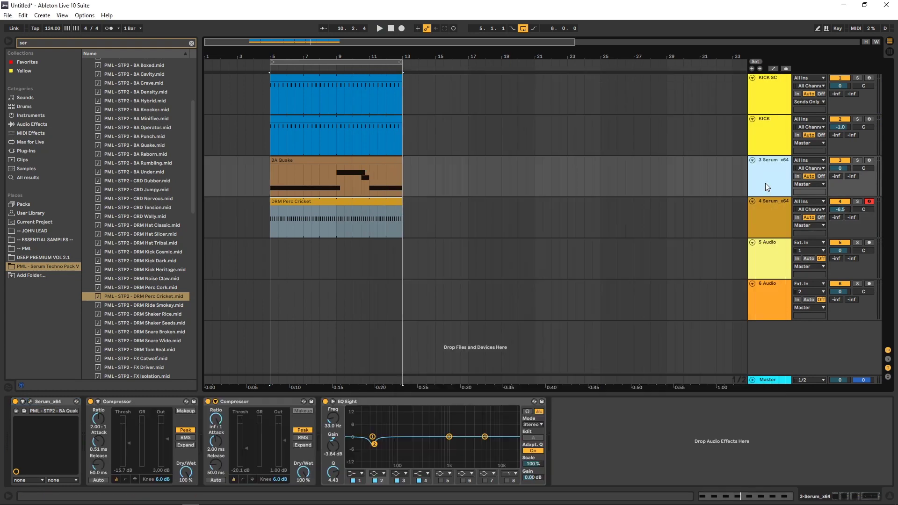
click(249, 401)
click(724, 222)
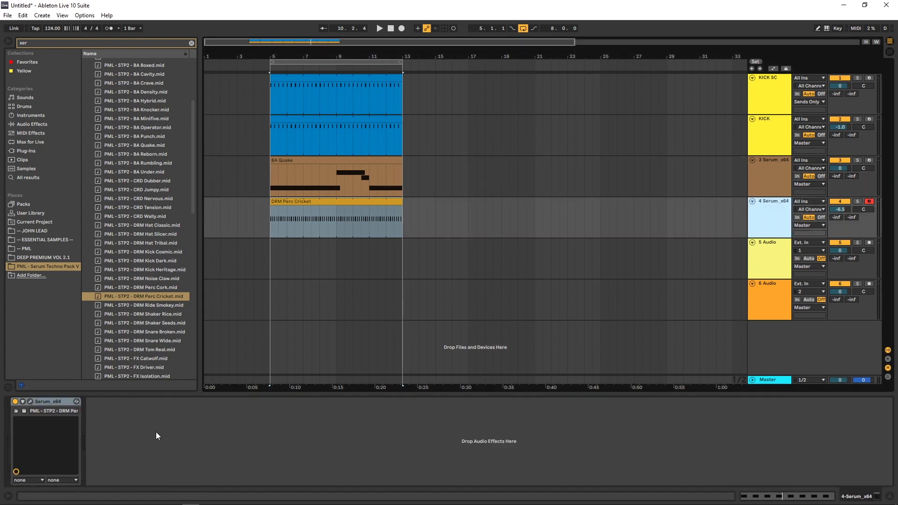
key(ctrl+v)
key(space)
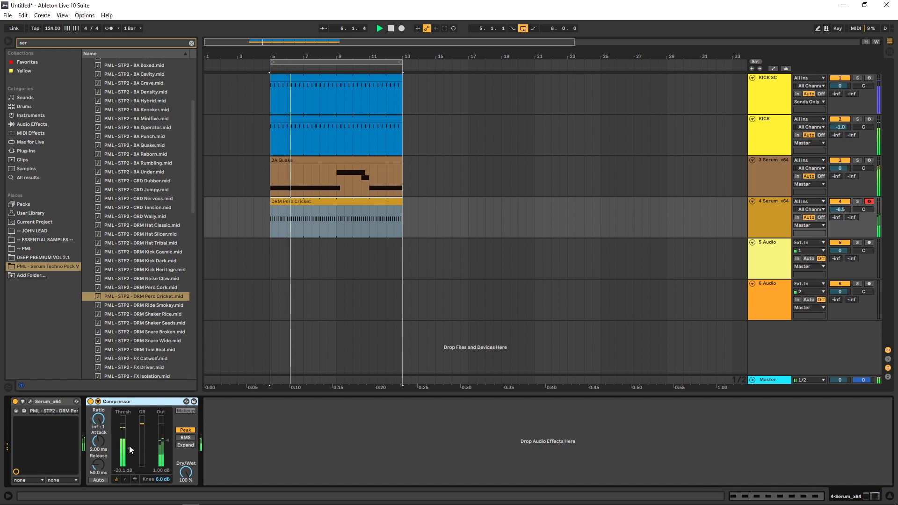
drag(129, 446, 129, 446)
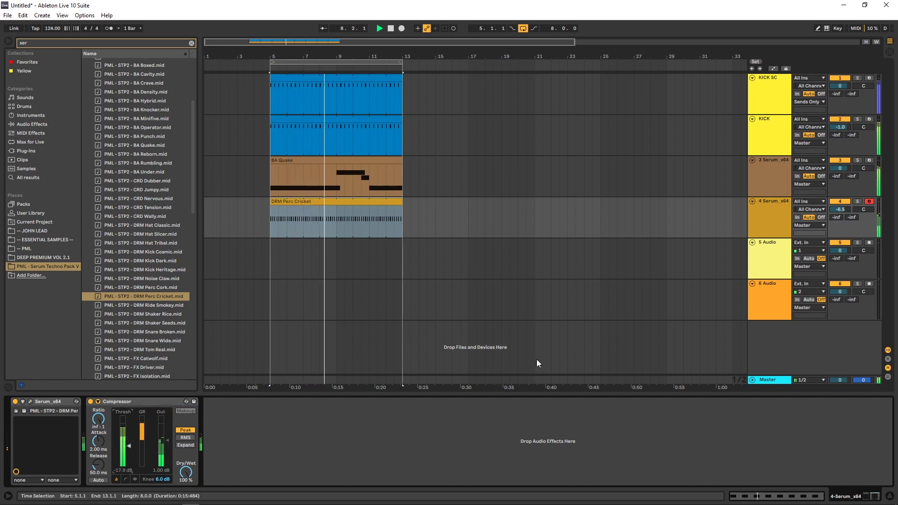
- Compare the compressed percussion with oscillator B off and on in Serum, and close the plug-in window
click(30, 402)
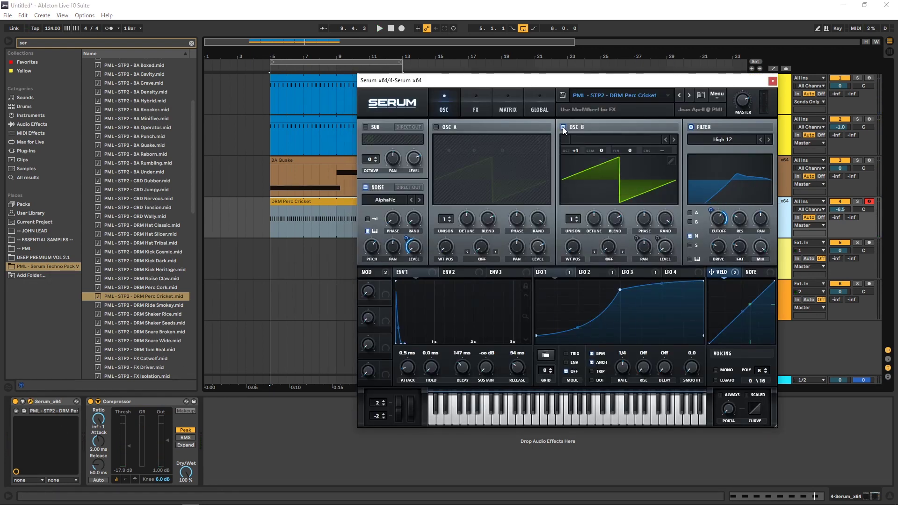
key(space)
click(563, 127)
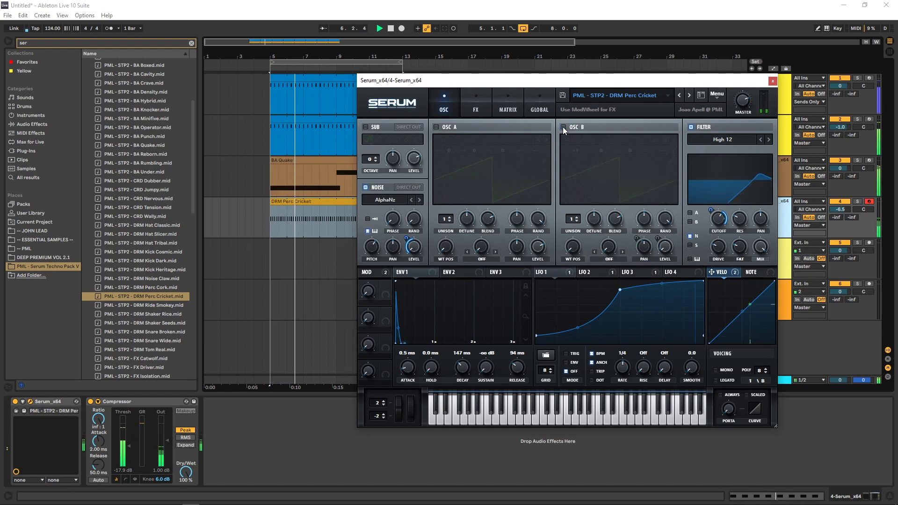
click(563, 127)
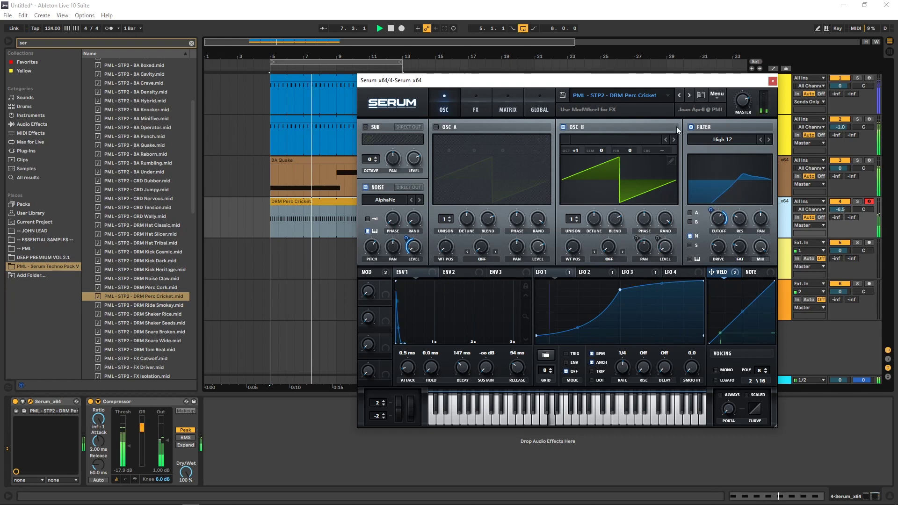
click(772, 81)
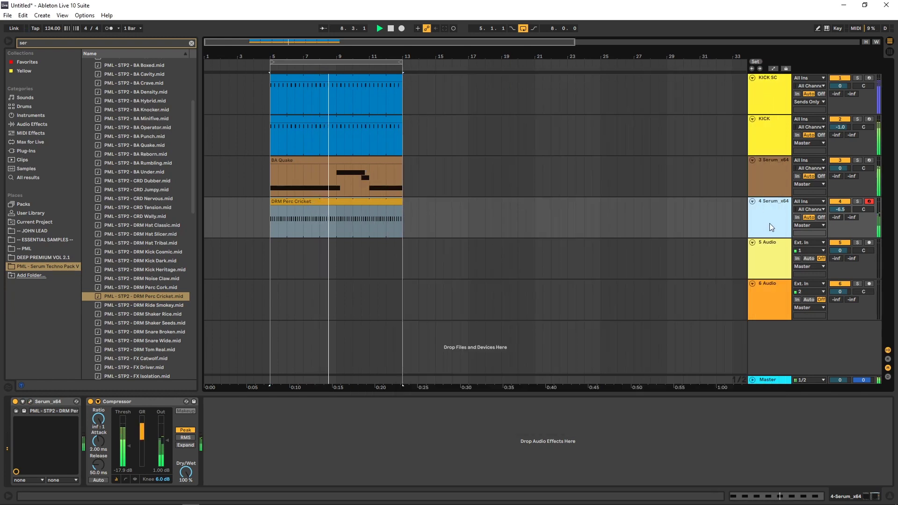
- Lower the Perc Cricket track's volume to -7.5 dB and stop playback
drag(846, 209, 846, 210)
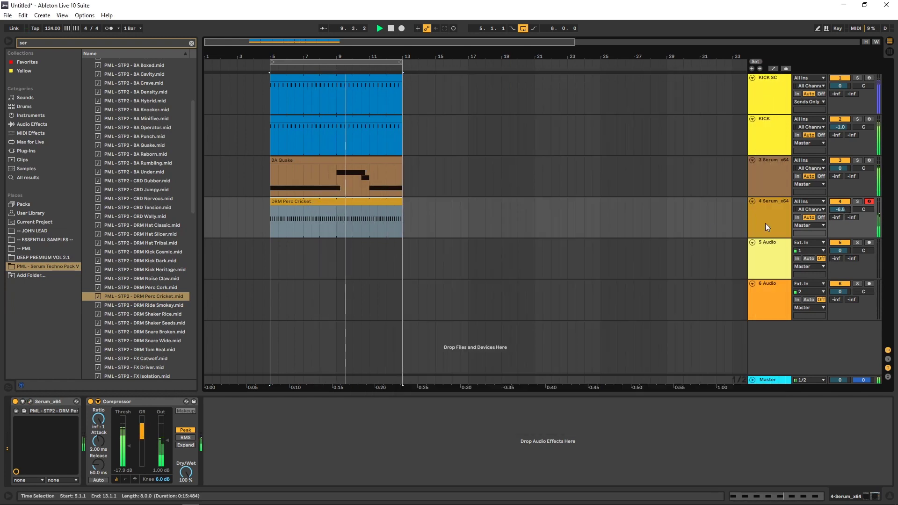
drag(846, 210, 846, 214)
click(755, 218)
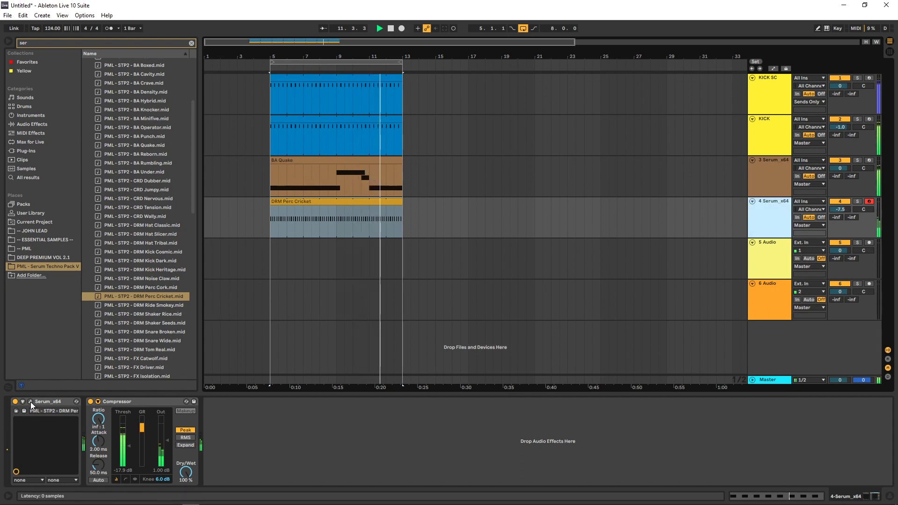
key(space)
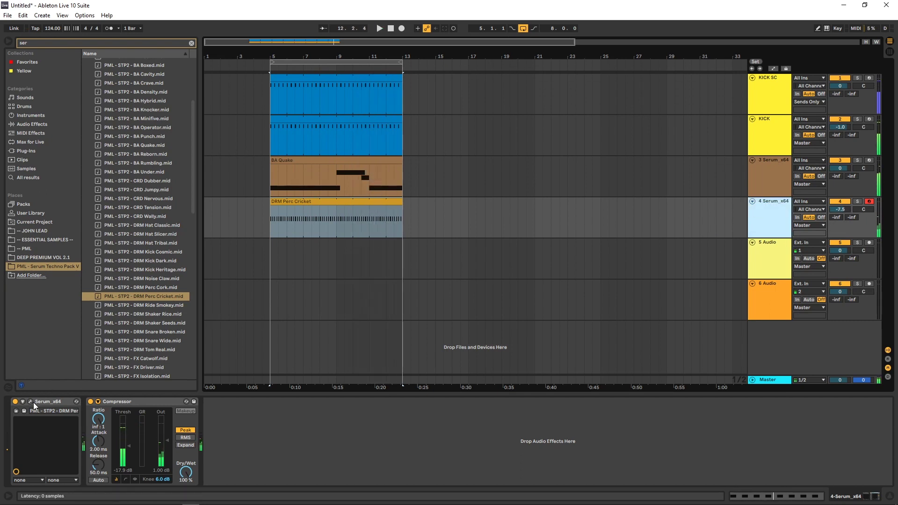
- Open the percussion Serum's effects page and review the effects chain down to the reverb during playback
click(31, 402)
click(476, 109)
key(space)
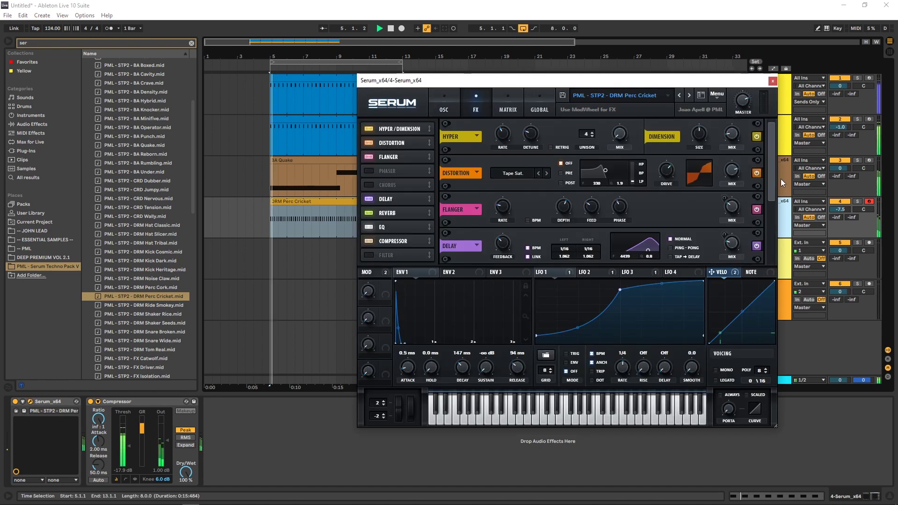
drag(770, 161, 765, 205)
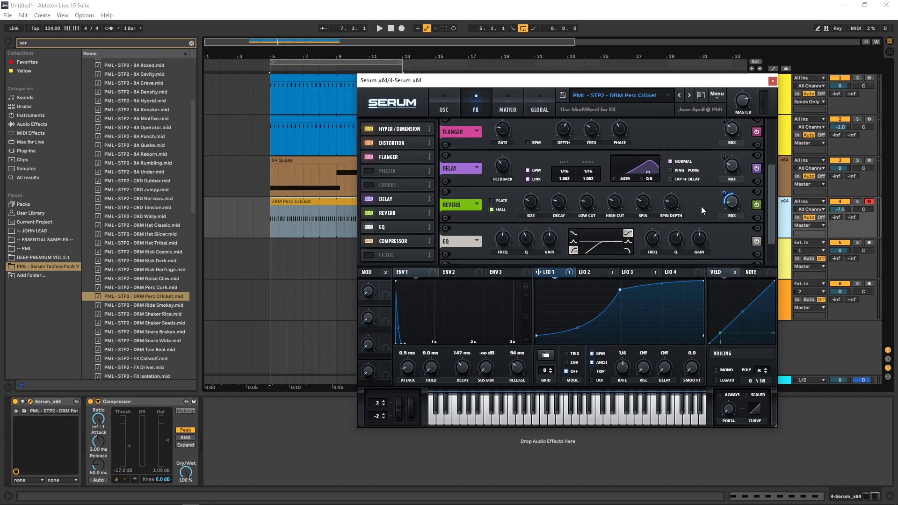
- Compare the percussion with Serum's reverb bypassed and enabled, and try the reverb mix at 0%
key(space)
click(757, 204)
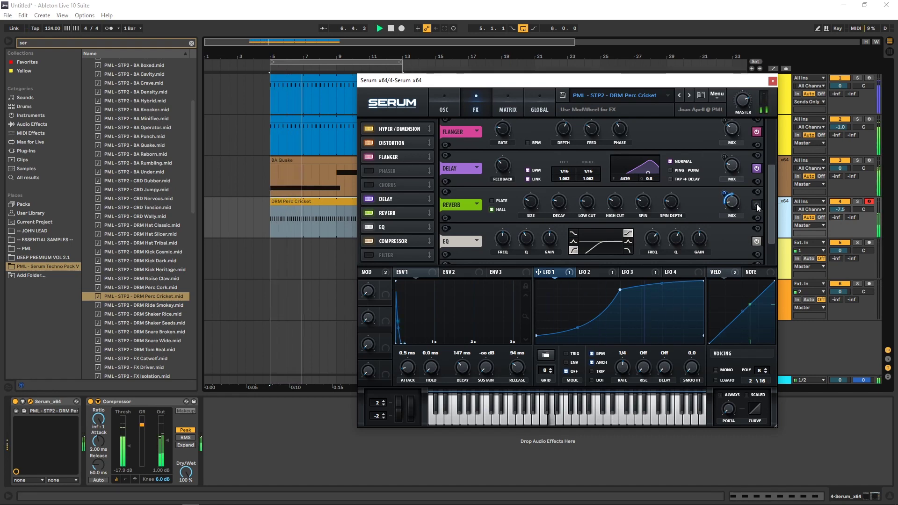
click(756, 204)
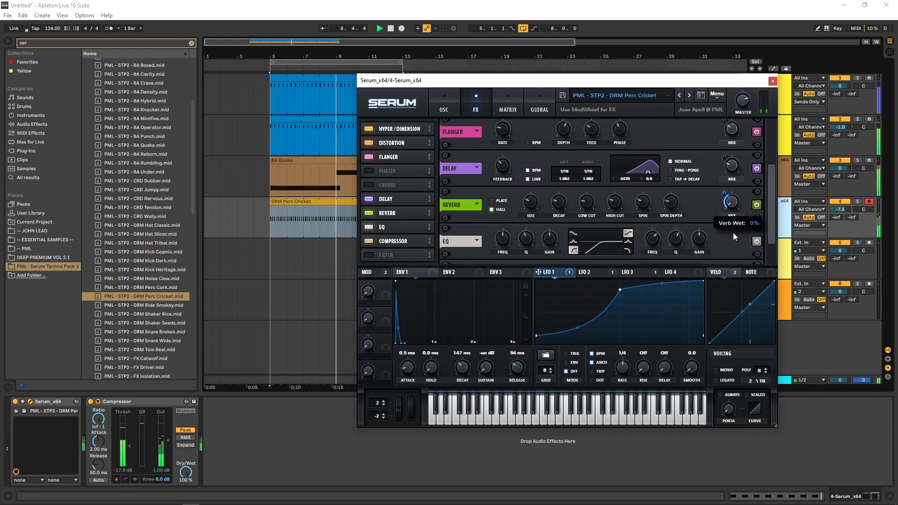
mouse_move(725, 195)
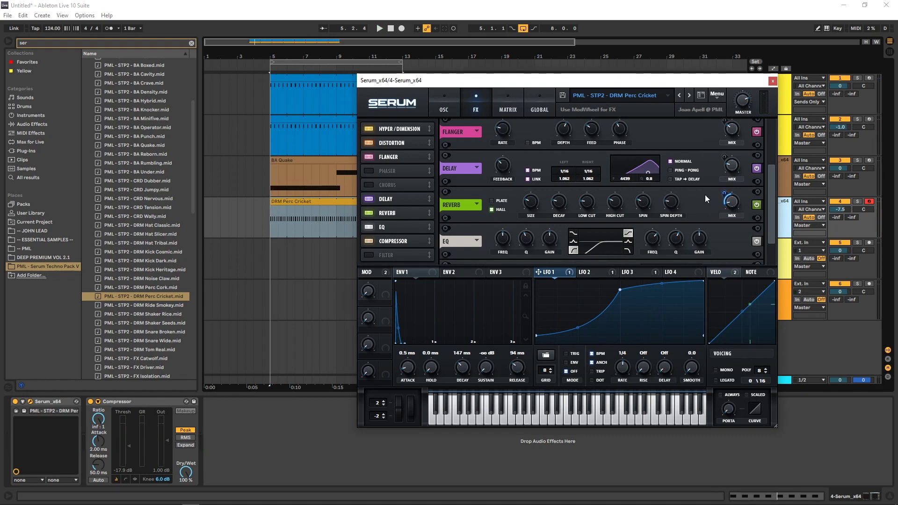
- Play the loop briefly, close the percussion's Serum window and fold the KICK SC track
key(space)
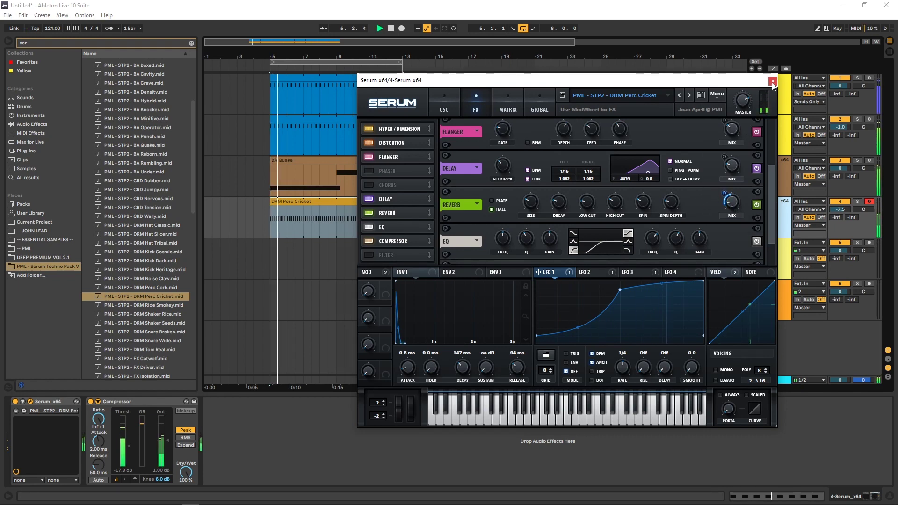
click(772, 83)
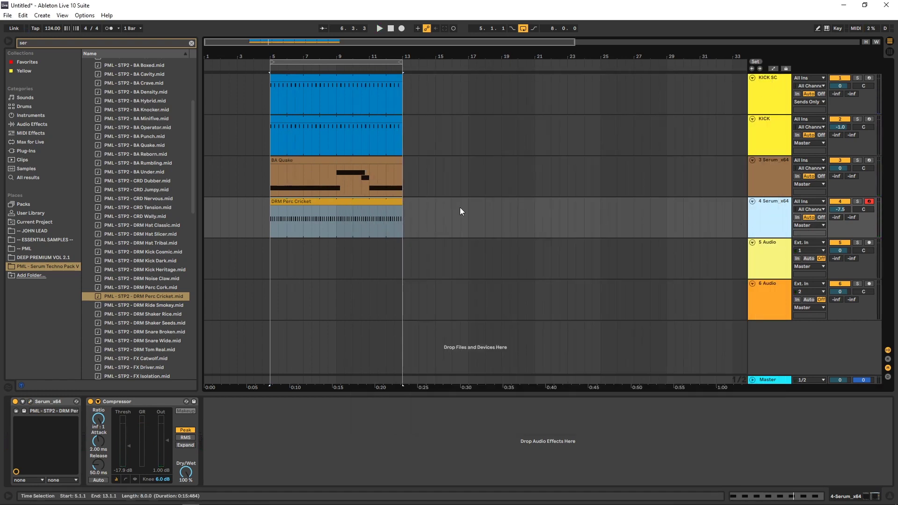
click(752, 78)
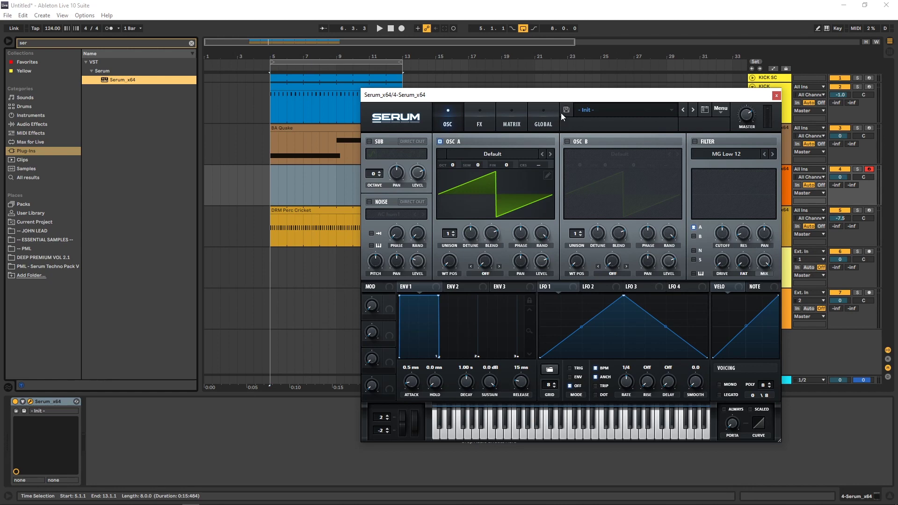
- Load the PML - STP2 - DRM Tom Real preset from Serum Techno Pack Vol.2 in the new Serum instance and audition it
click(601, 109)
mouse_move(617, 215)
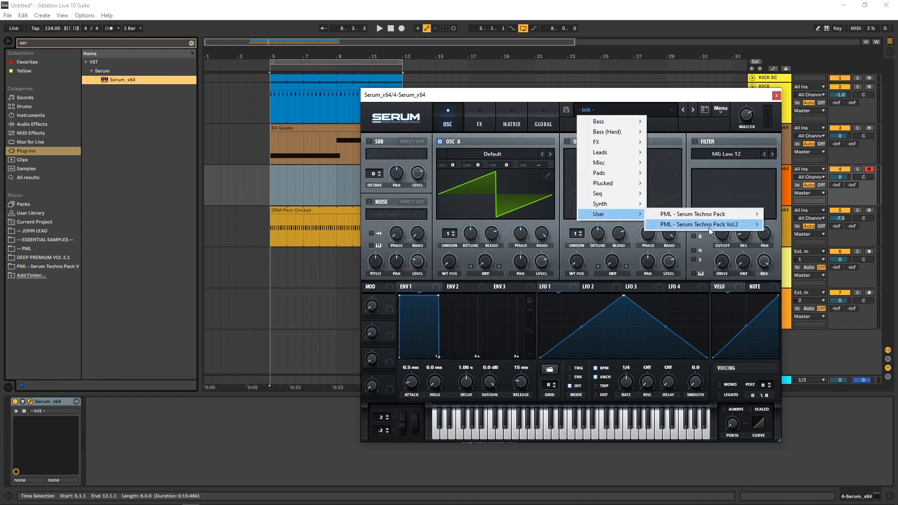
mouse_move(709, 227)
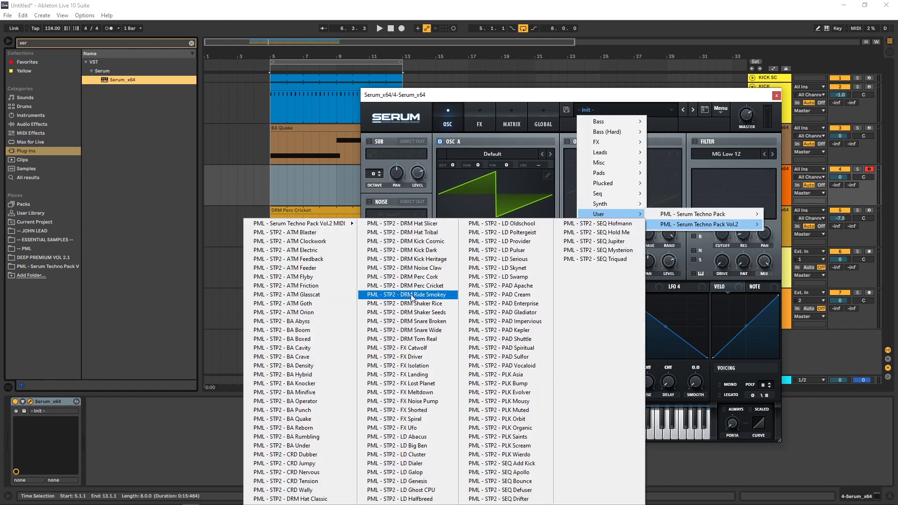
click(435, 338)
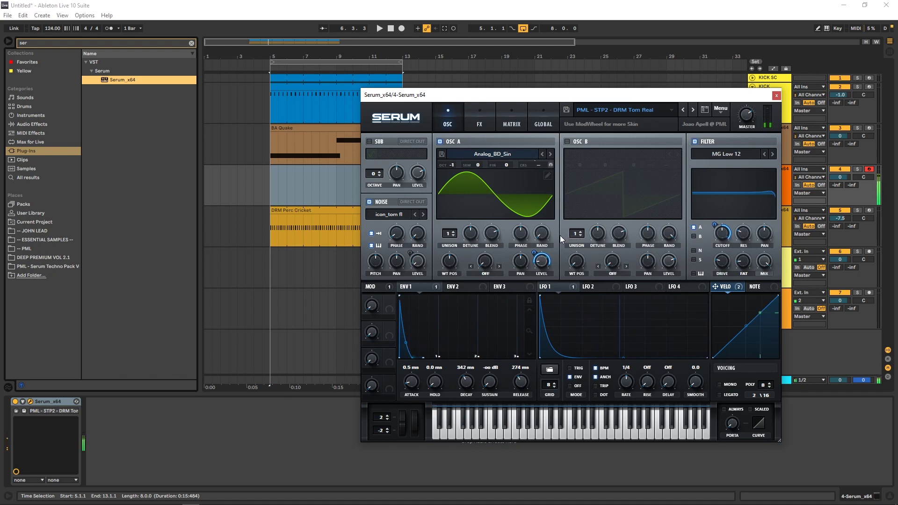
key(space)
- Load the PML - STP2 - DRM Kick Heritage preset from Serum Techno Pack Vol.2 into track 4's Serum
click(641, 112)
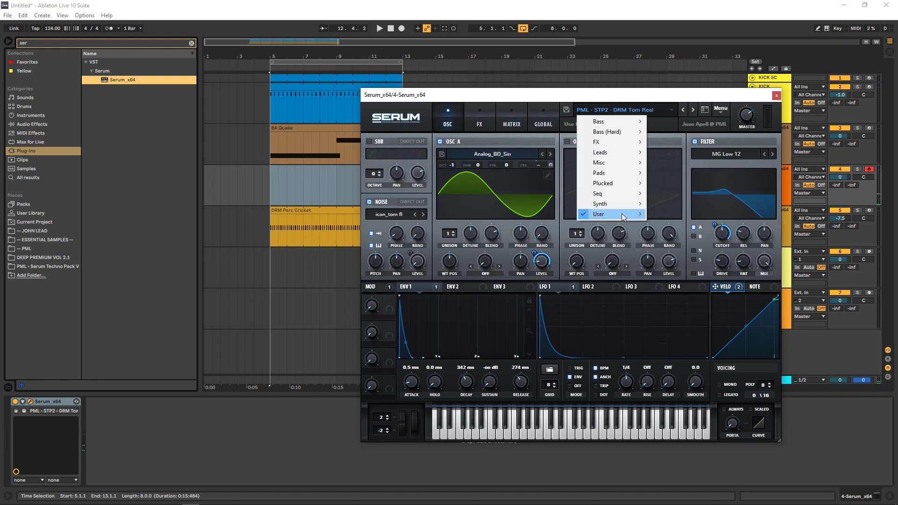
mouse_move(622, 213)
mouse_move(730, 225)
click(410, 260)
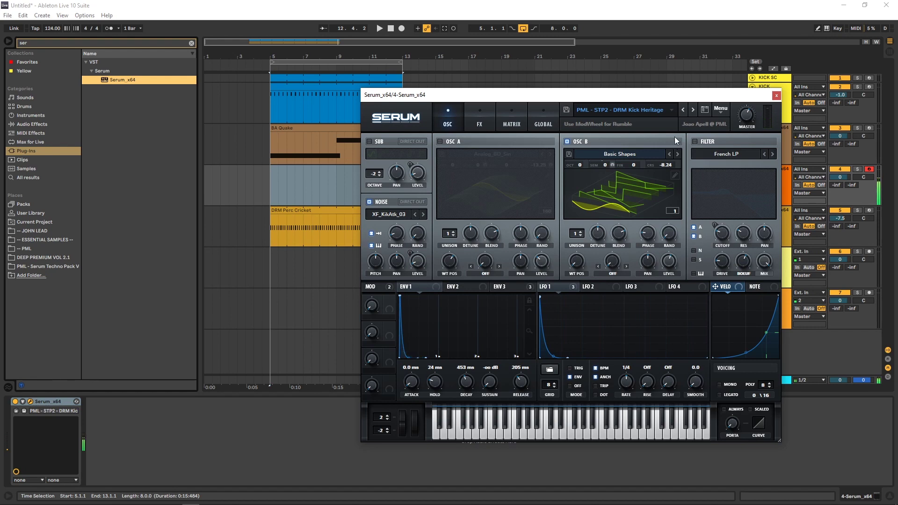
- Switch the Kick Heritage preset's filter to MG Low 24 and bring its cutoff to about 51 Hz
click(727, 154)
mouse_move(715, 167)
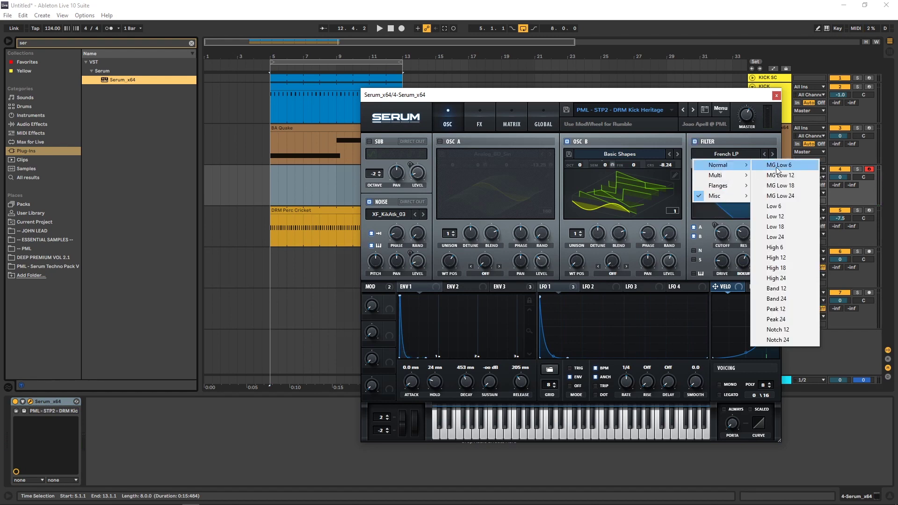
click(780, 195)
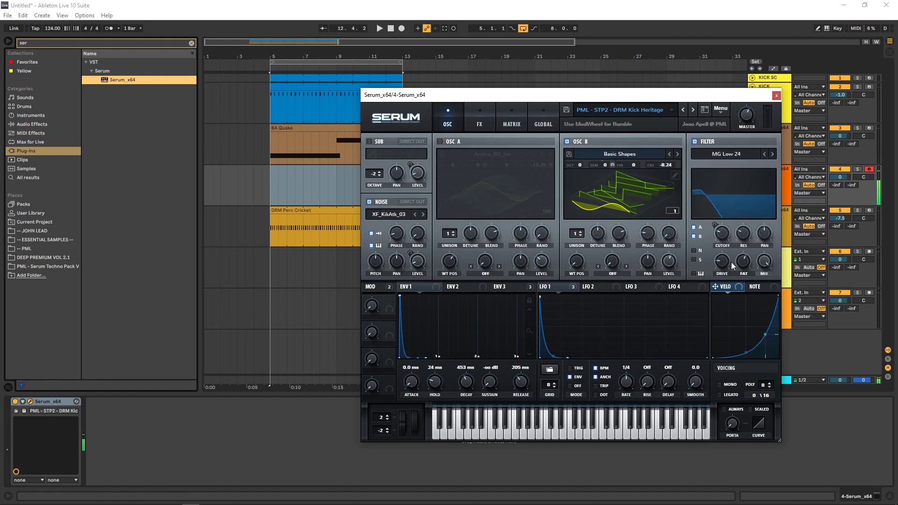
mouse_move(723, 237)
mouse_down()
mouse_move(725, 222)
mouse_move(722, 235)
mouse_up()
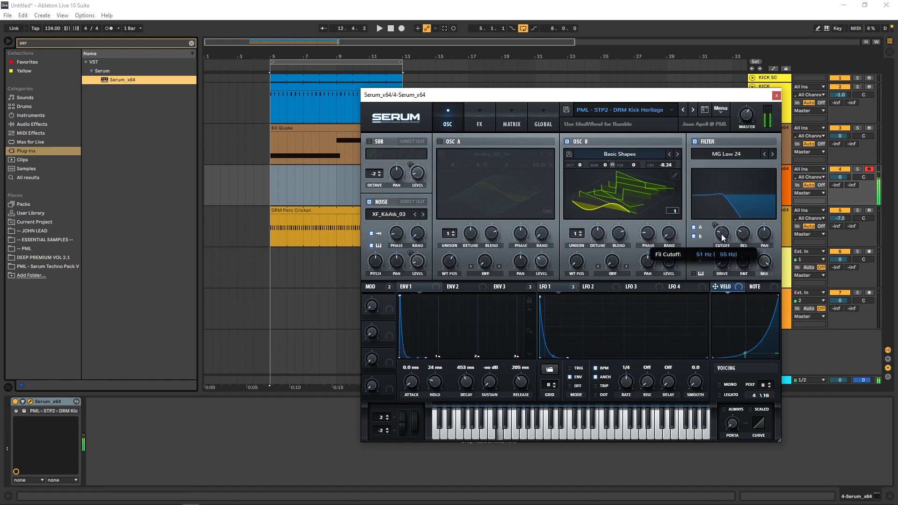
- Fine-tune the filter cutoff against the playing loop, stop playback and close the Serum window
key(space)
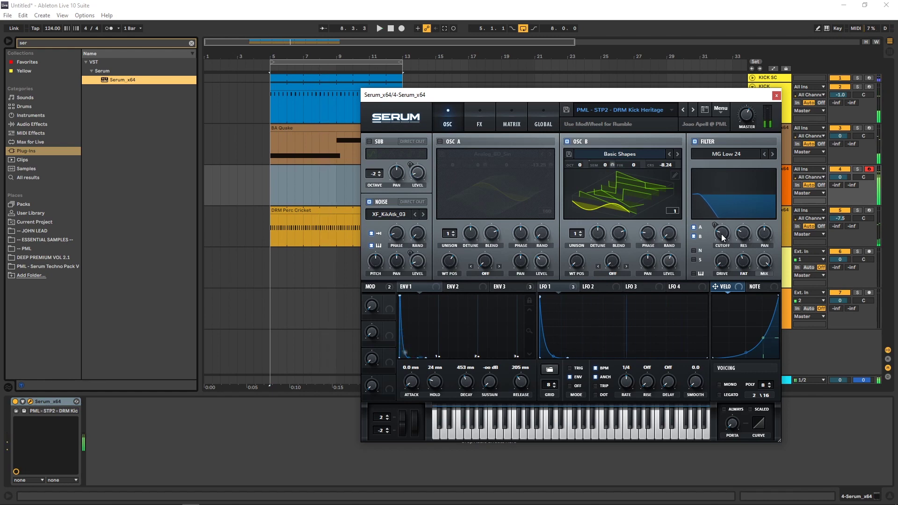
drag(725, 235, 719, 236)
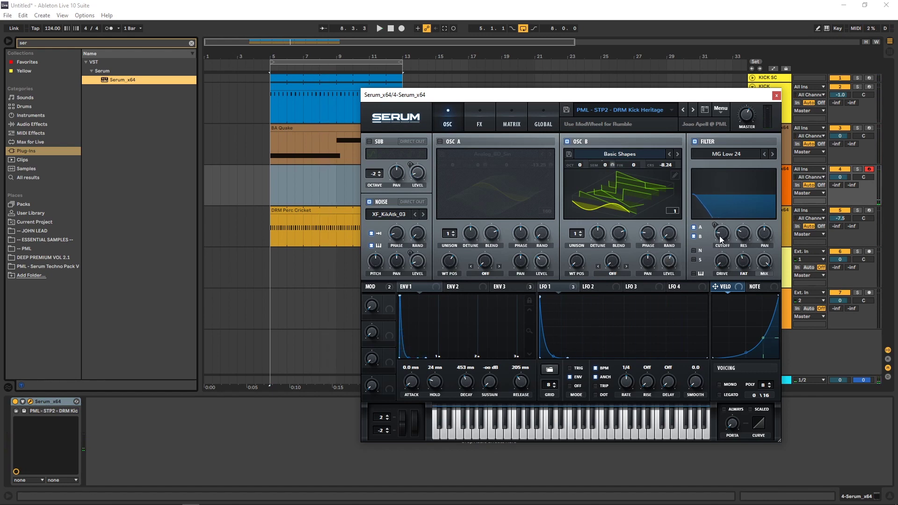
key(space)
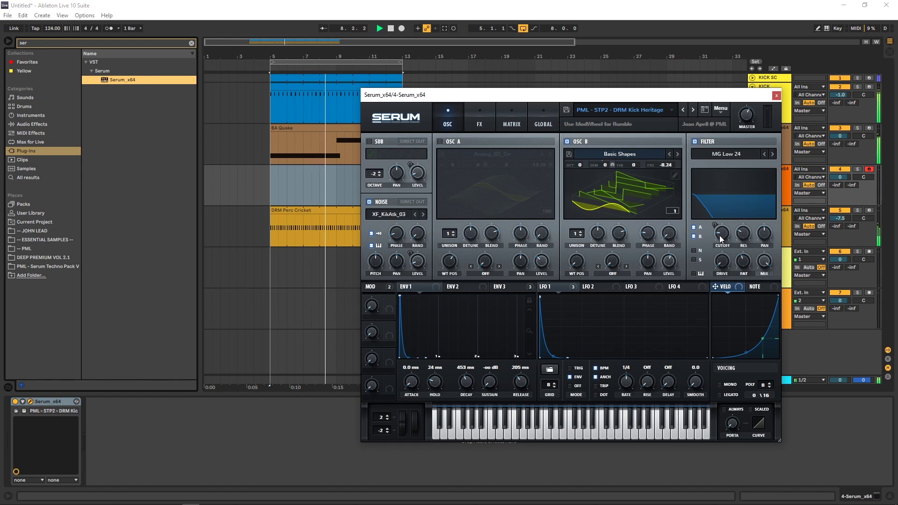
key(space)
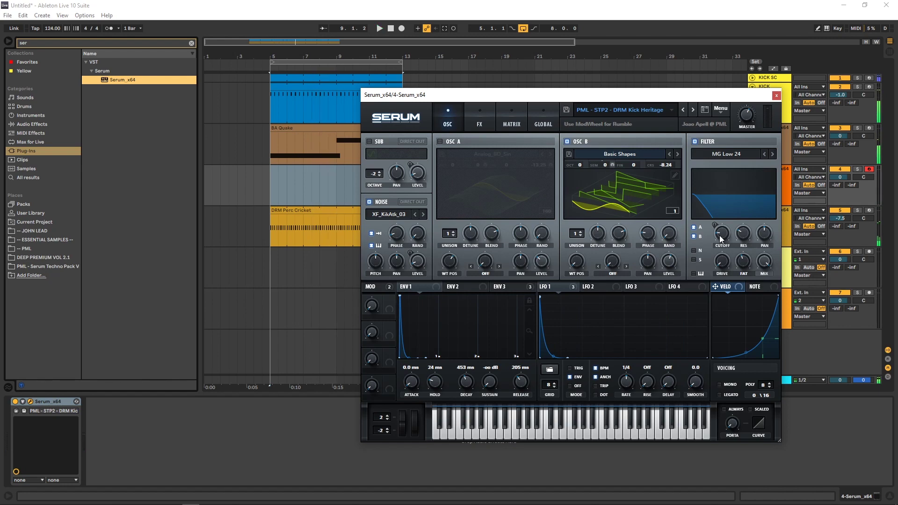
click(776, 96)
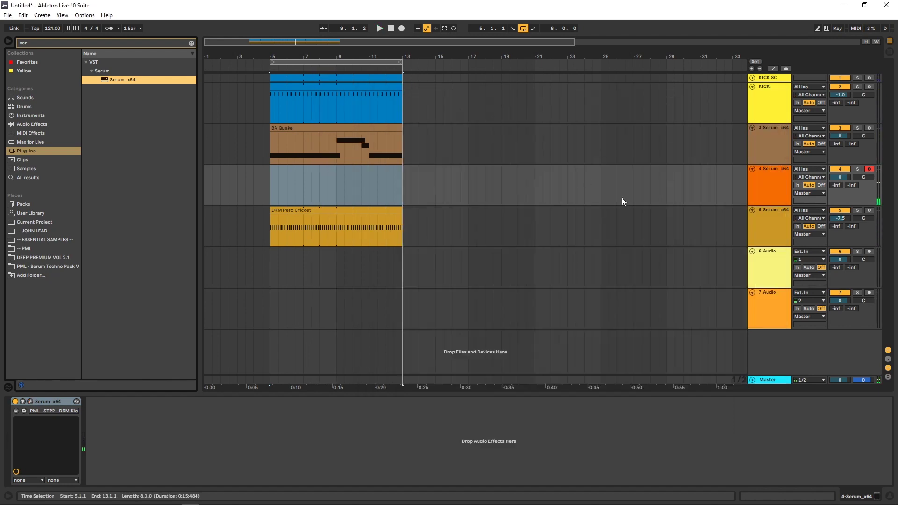
- Add a Compressor audio effect after Serum on track 4
click(765, 181)
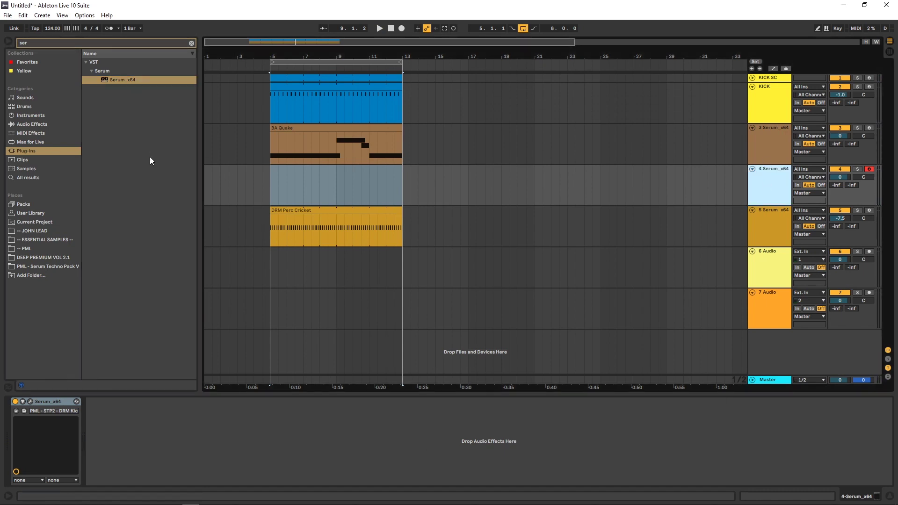
click(31, 124)
drag(115, 133, 144, 424)
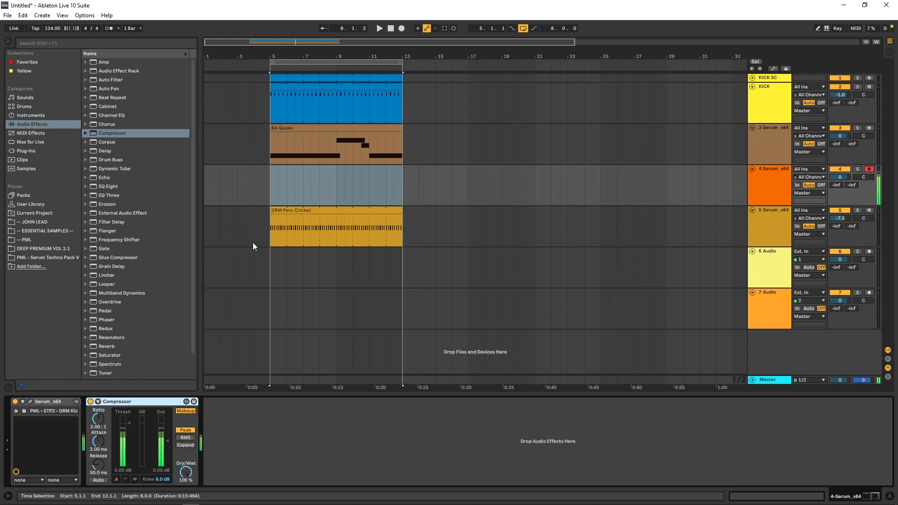
- Insert an empty MIDI clip on track 4 spanning bars 5 to 13
drag(277, 177, 403, 180)
right_click(282, 170)
click(347, 232)
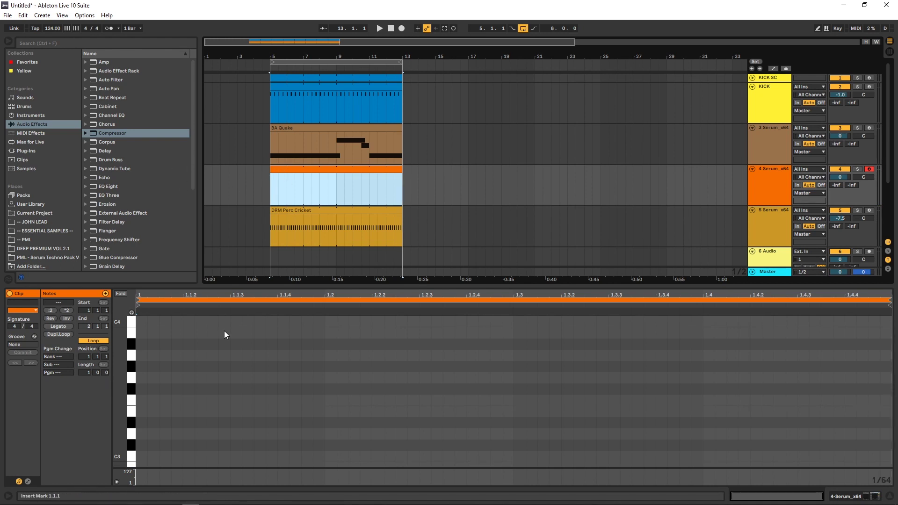
- Extend the new clip's loop to two bars and set its note grid to 1/16
scroll(172, 377, down, 3)
click(768, 177)
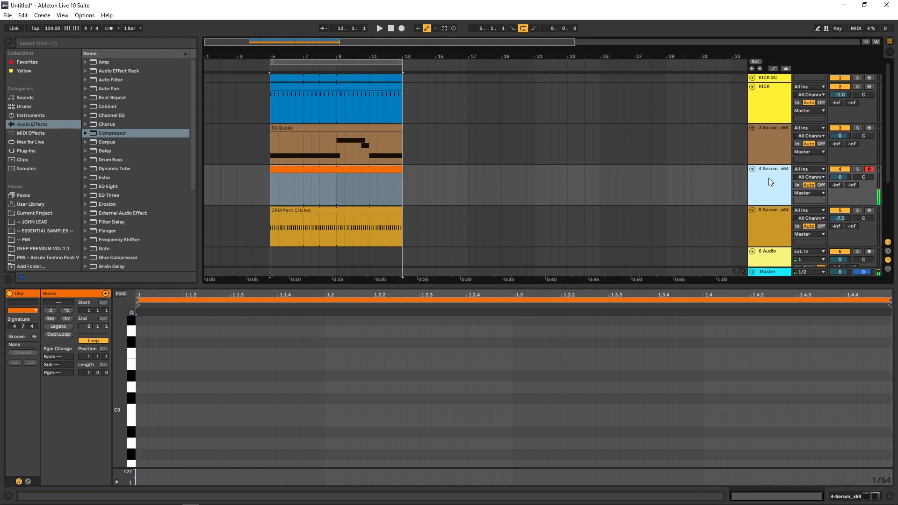
click(138, 363)
scroll(138, 363, down, 3)
drag(124, 355, 177, 380)
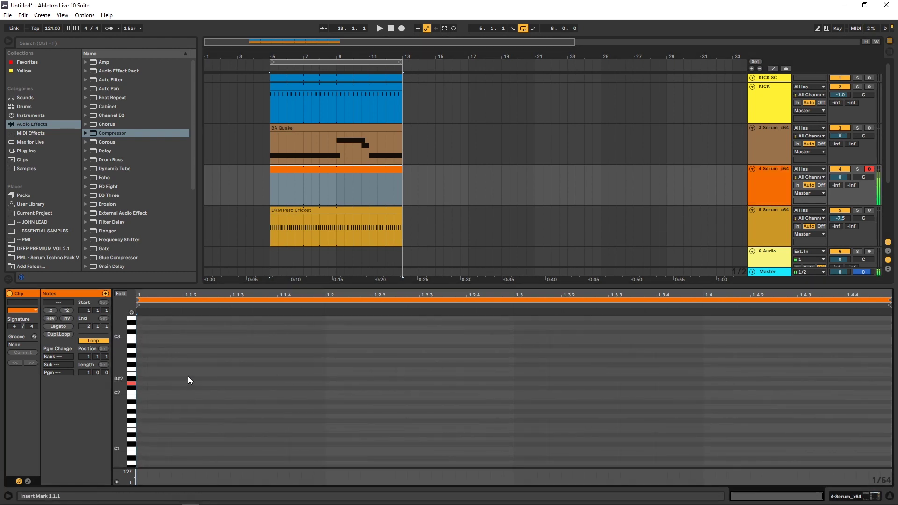
scroll(208, 375, down, 1)
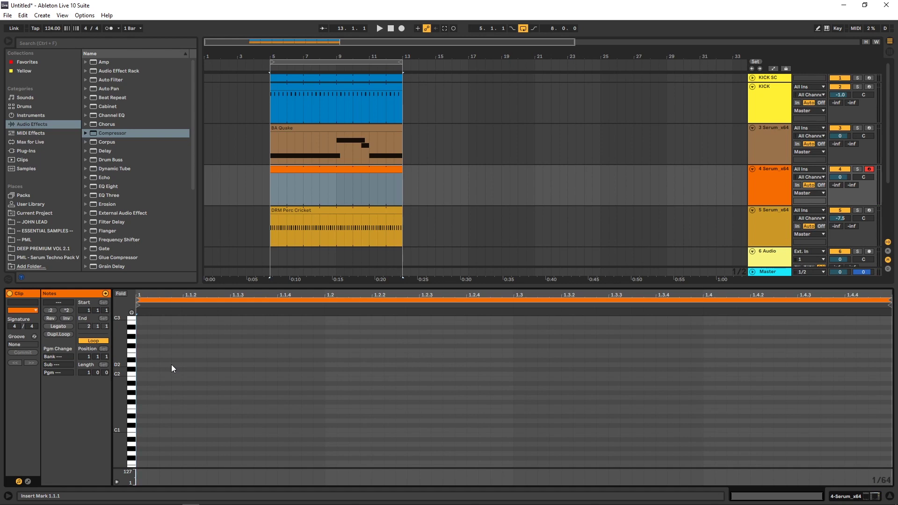
key(space)
right_click(380, 395)
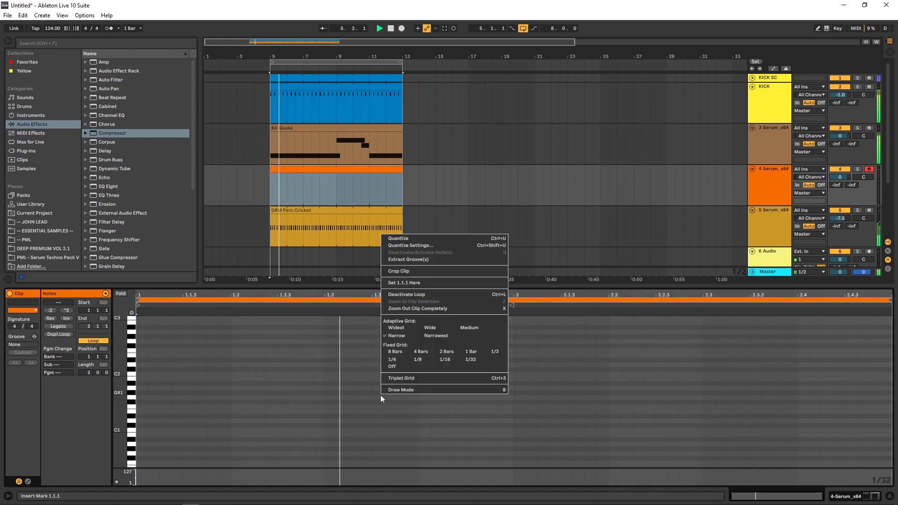
click(443, 361)
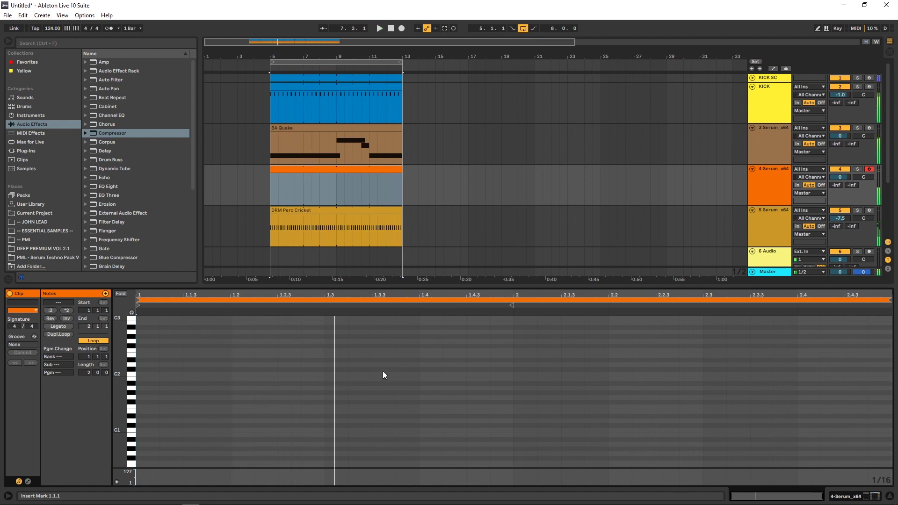
- Add two D#2 sixteenth notes at 1.3.2 and 1.4.3 in the clip and start playback
double_click(360, 360)
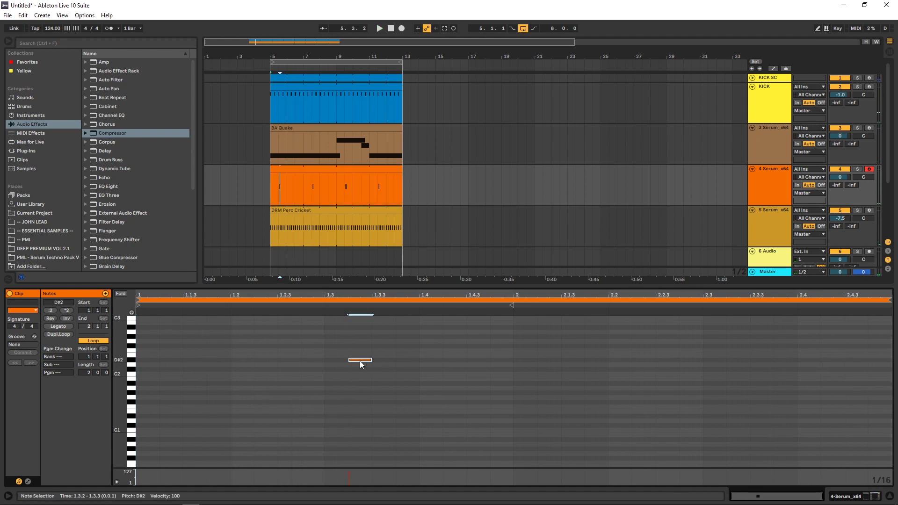
double_click(476, 360)
key(space)
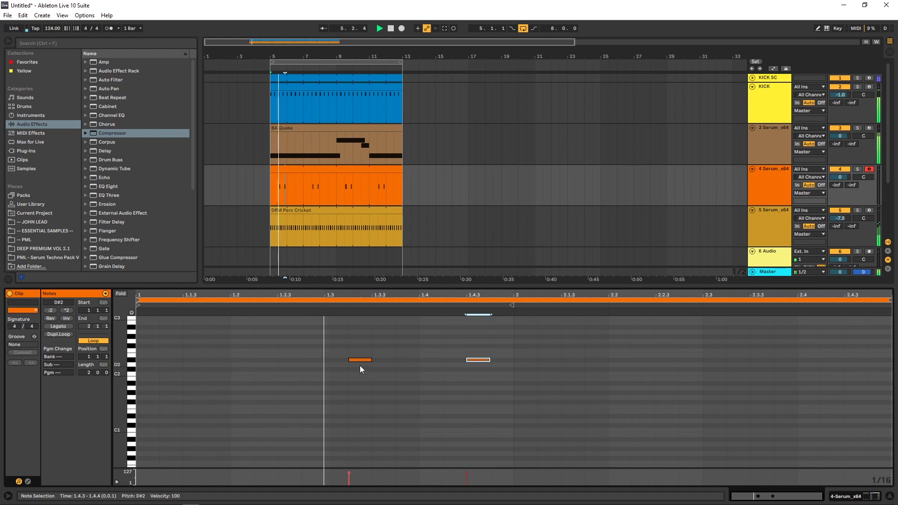
- Reposition the two D#2 notes by ear so they sit at 1.3.4 and 1.4.3
drag(358, 363, 386, 363)
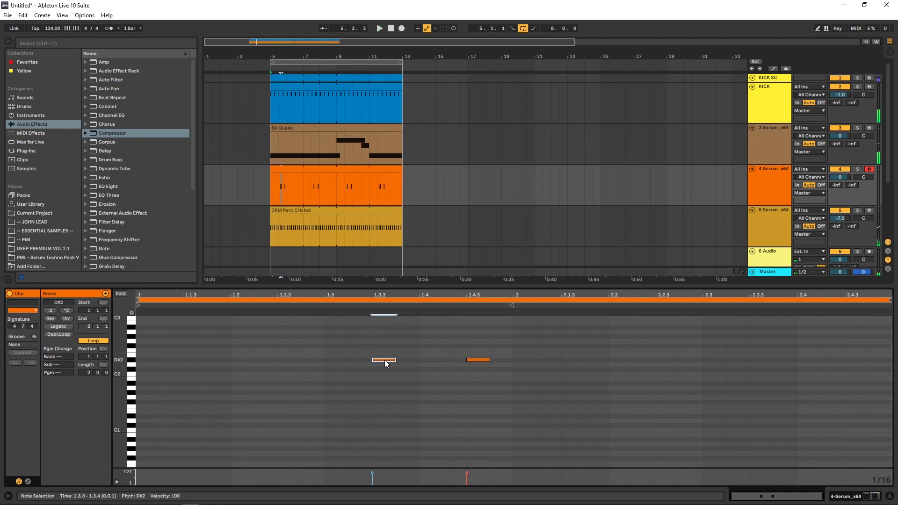
drag(477, 362, 455, 363)
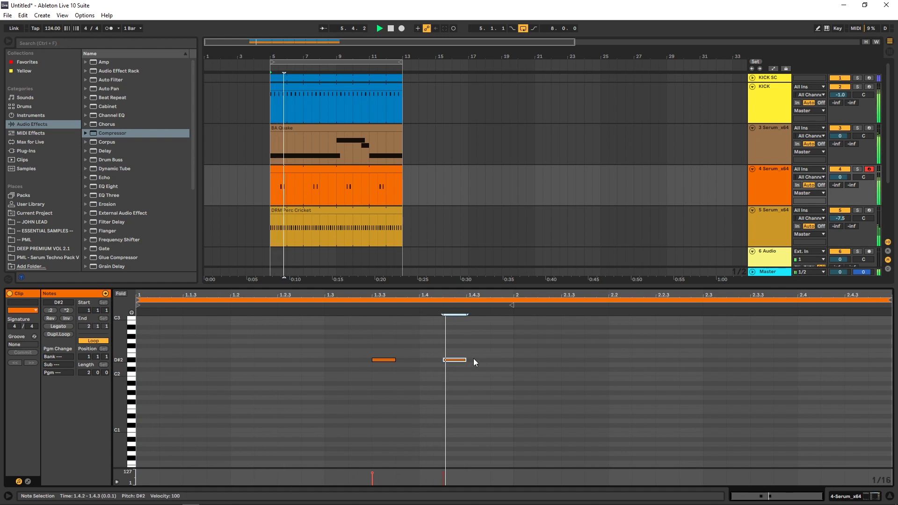
drag(386, 361, 485, 372)
key(space)
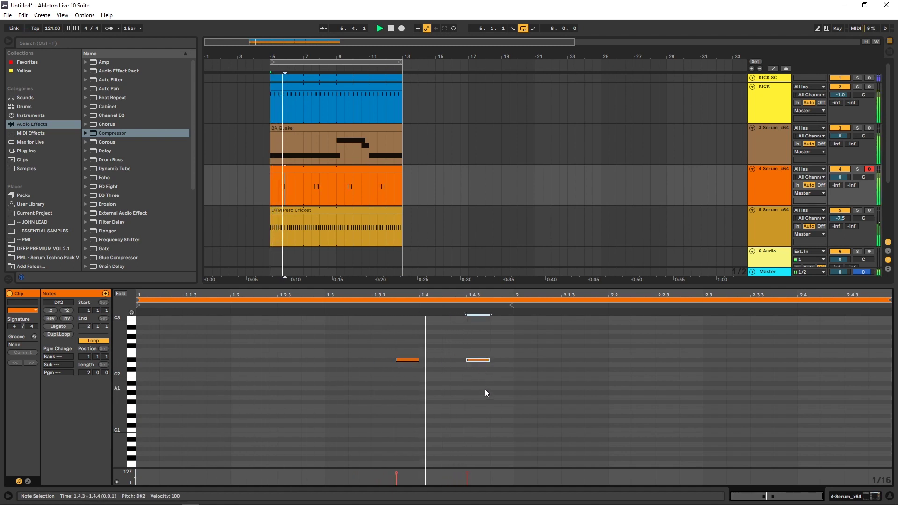
- Add a D2 sixteenth note in the clip's second bar and move it to 2.2.3
double_click(759, 360)
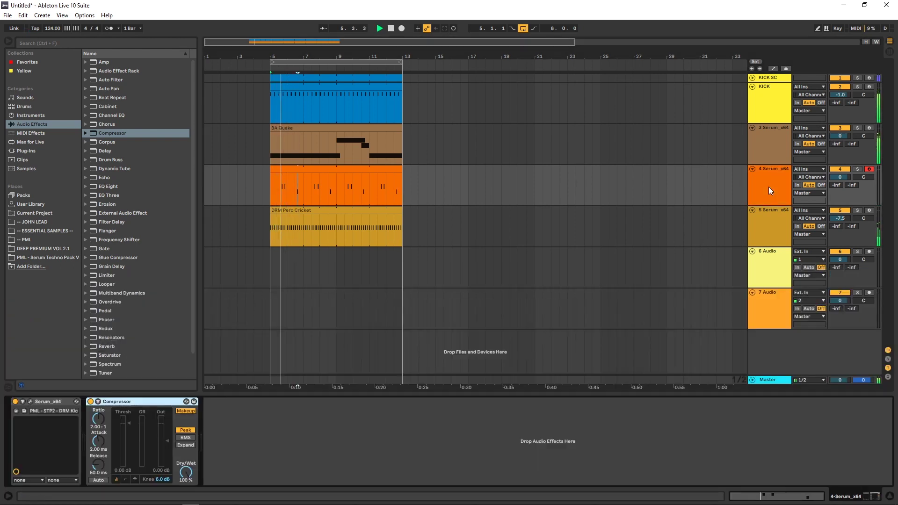
click(768, 187)
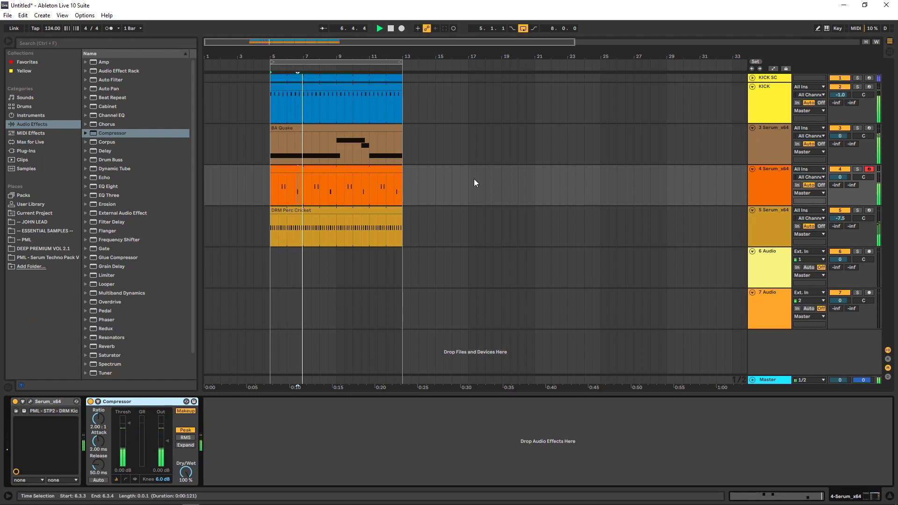
click(358, 169)
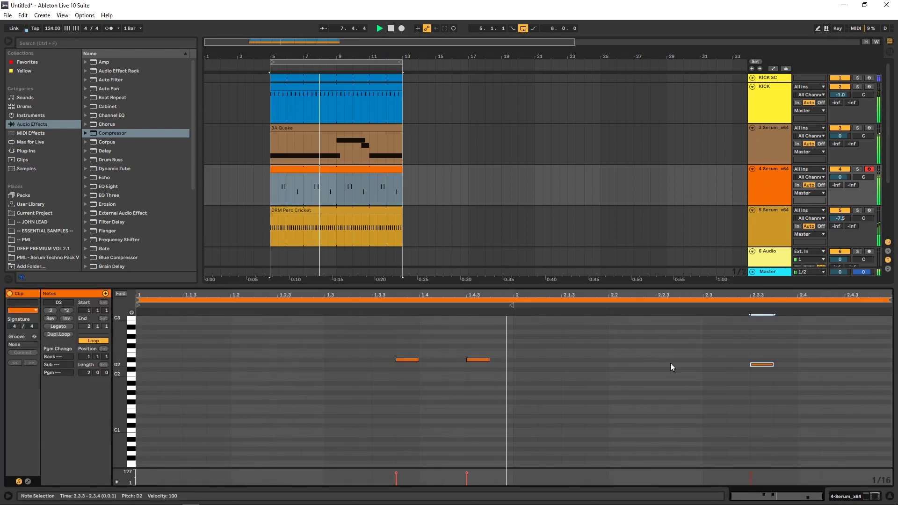
drag(765, 366, 672, 364)
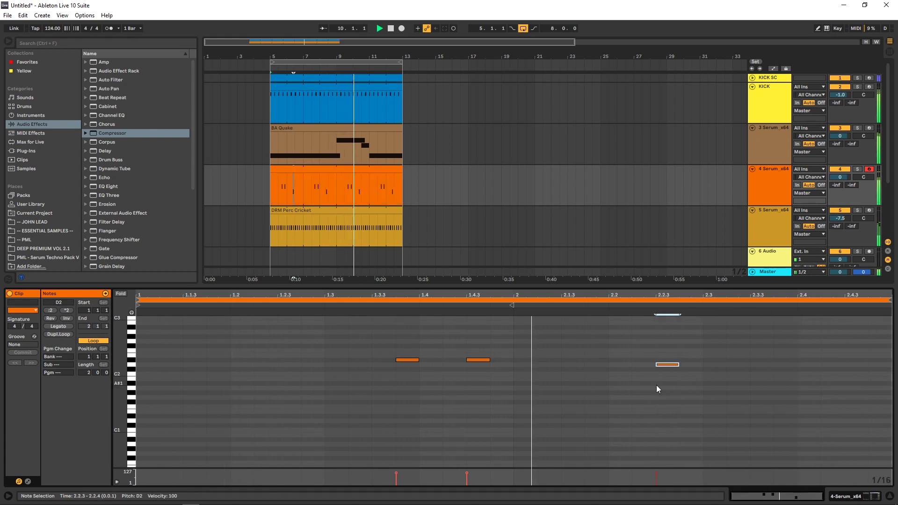
- Lower the two first-bar notes by a semitone to D2 and display track 4's devices
drag(372, 345, 495, 368)
key(Down)
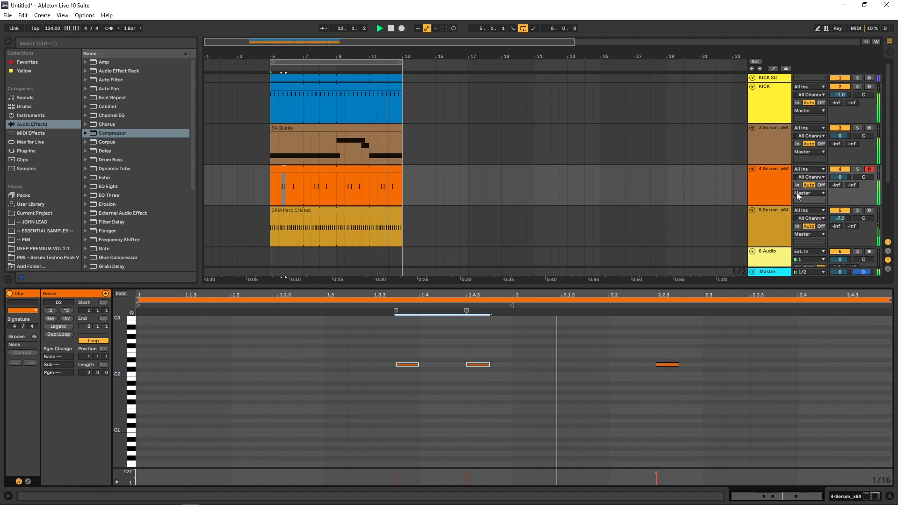
click(781, 178)
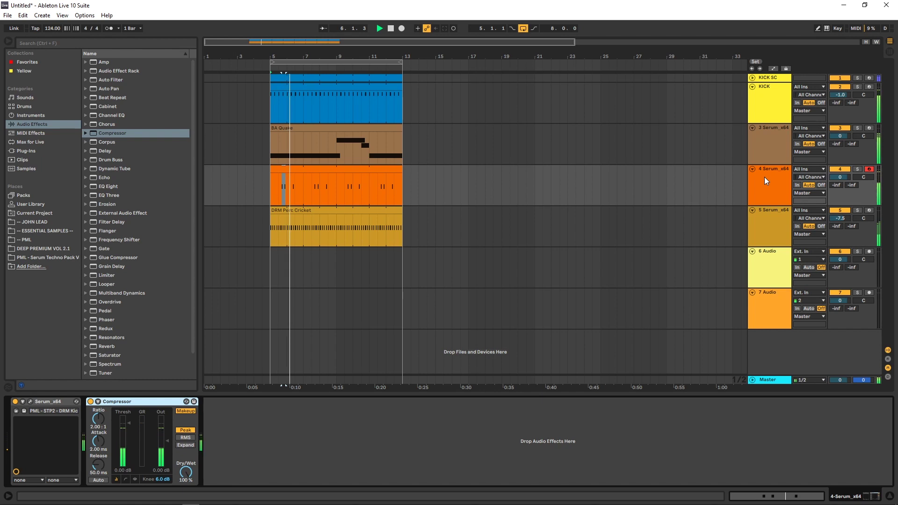
- Try track 4's three clip notes an octave higher at D3 and return them to D2
click(354, 170)
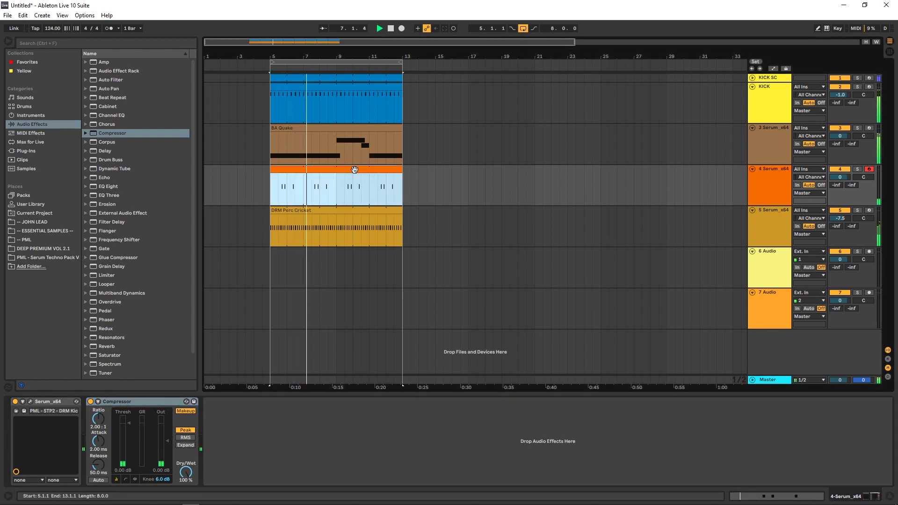
double_click(355, 169)
drag(300, 345, 675, 384)
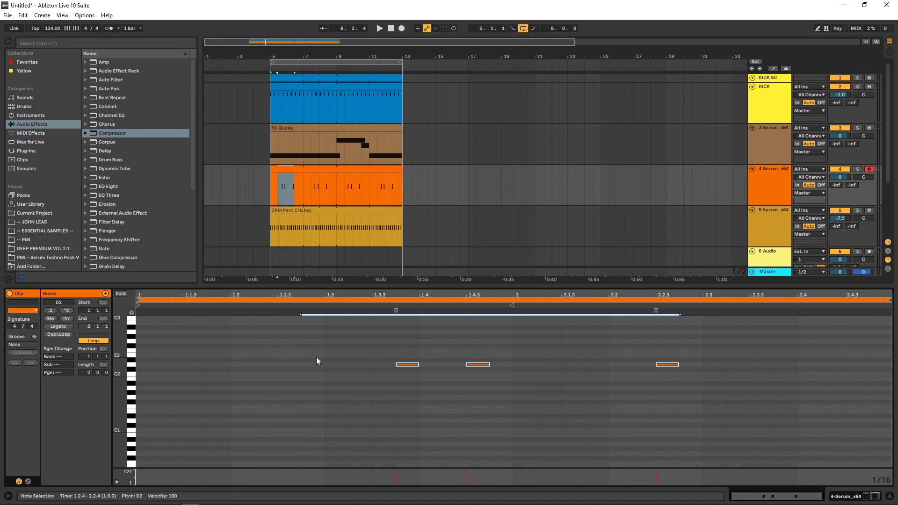
key(ctrl+l)
key(space)
key(shift+Up)
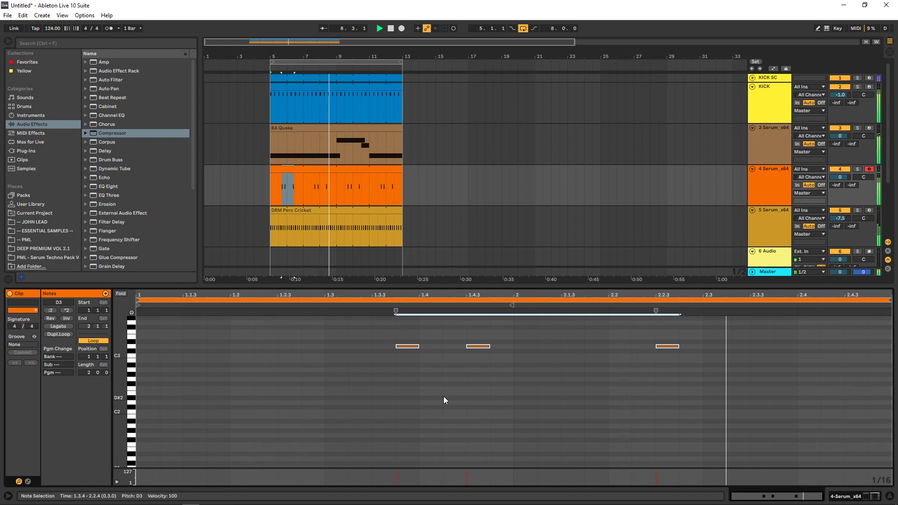
key(shift+Down)
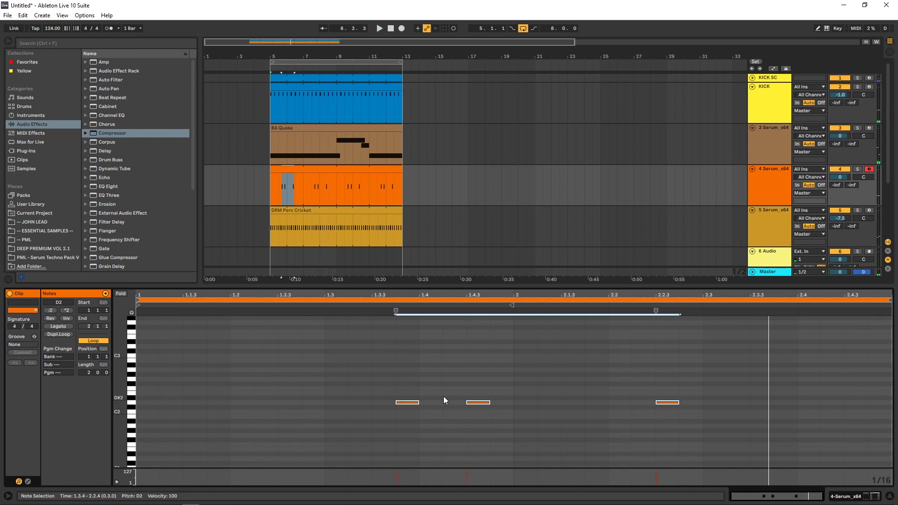
key(space)
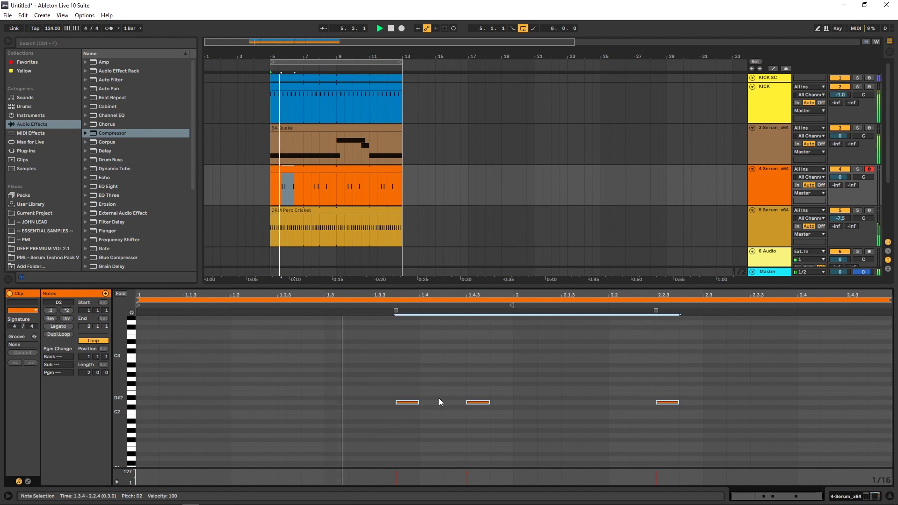
- Display the devices of track 5 to check its Compressor settings and play the loop
click(633, 389)
click(773, 220)
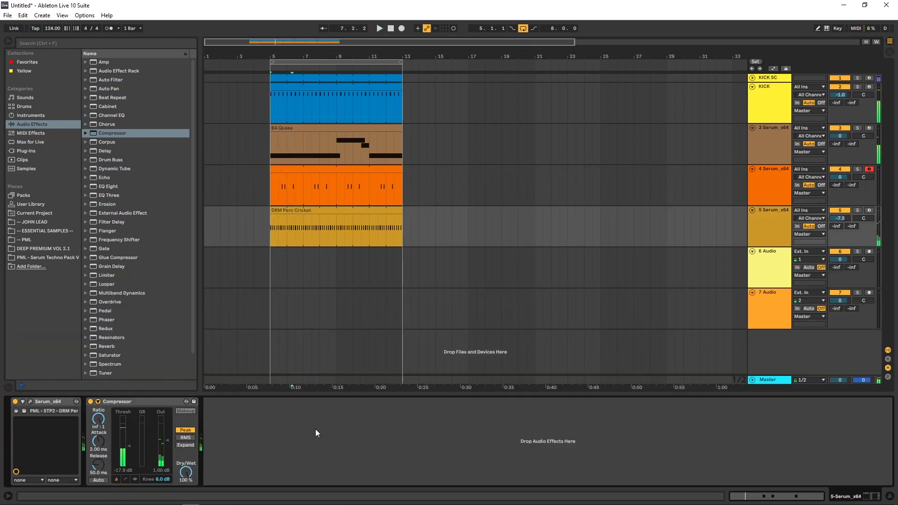
click(765, 226)
key(space)
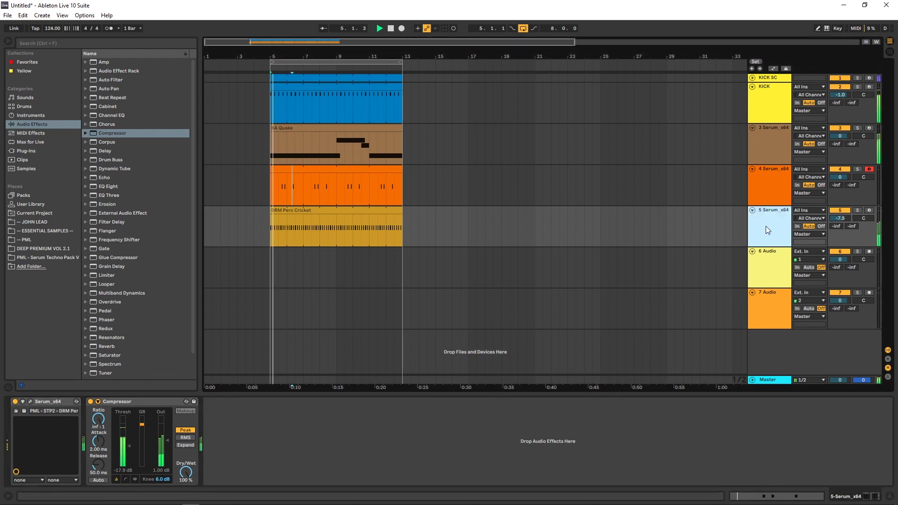
- On track 4's Compressor, turn off Makeup, set the threshold to -14.5 dB and the attack to 0.08 ms
click(770, 189)
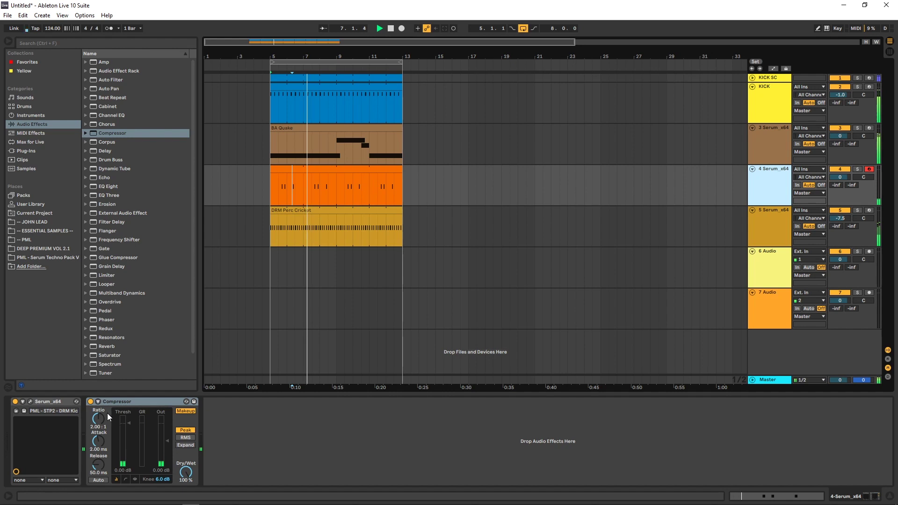
click(186, 411)
drag(130, 423, 100, 441)
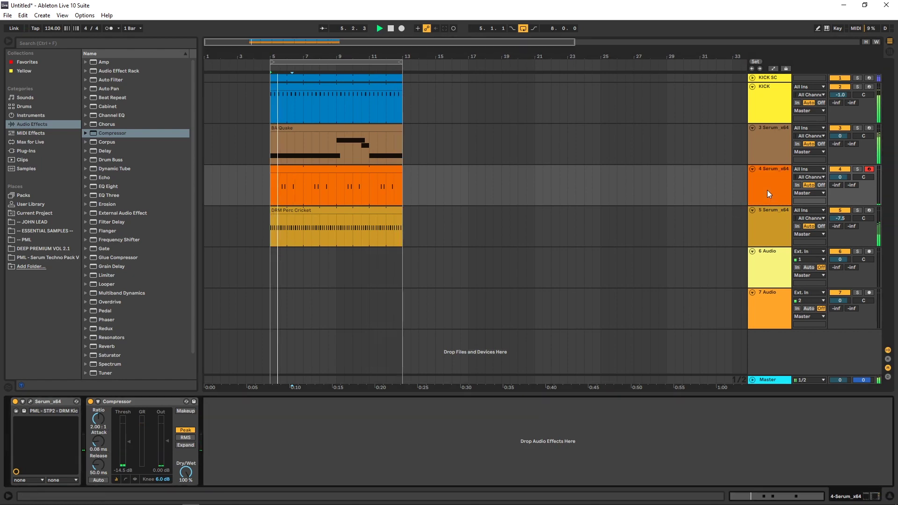
key(space)
- Try bypassing the EQ in track 4's Serum effects while the loop plays
click(30, 402)
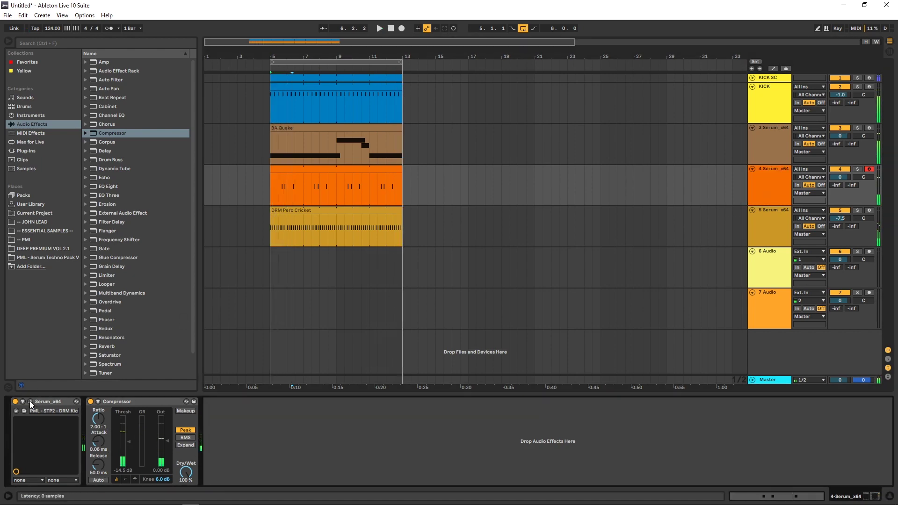
click(482, 117)
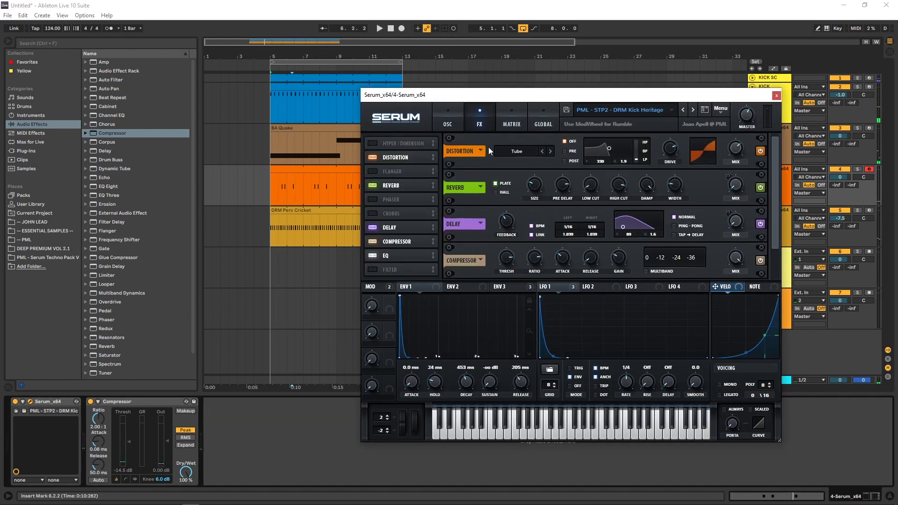
click(393, 255)
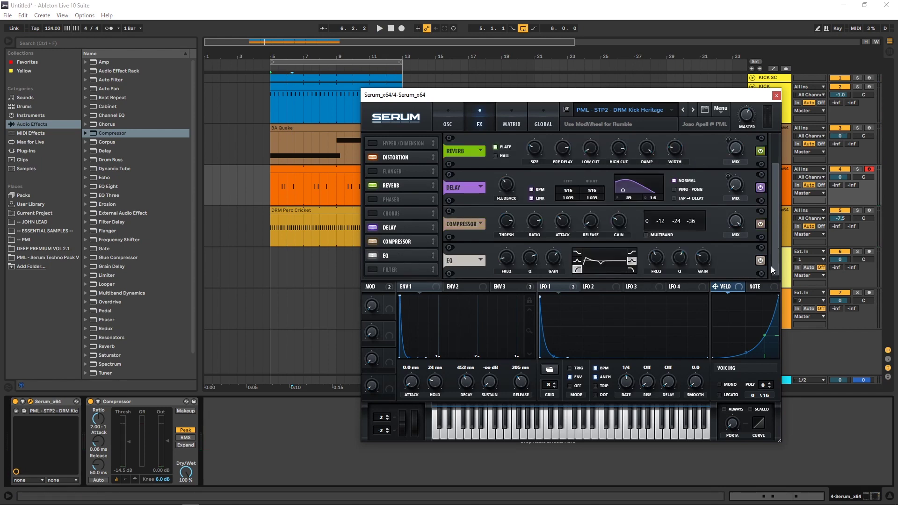
key(space)
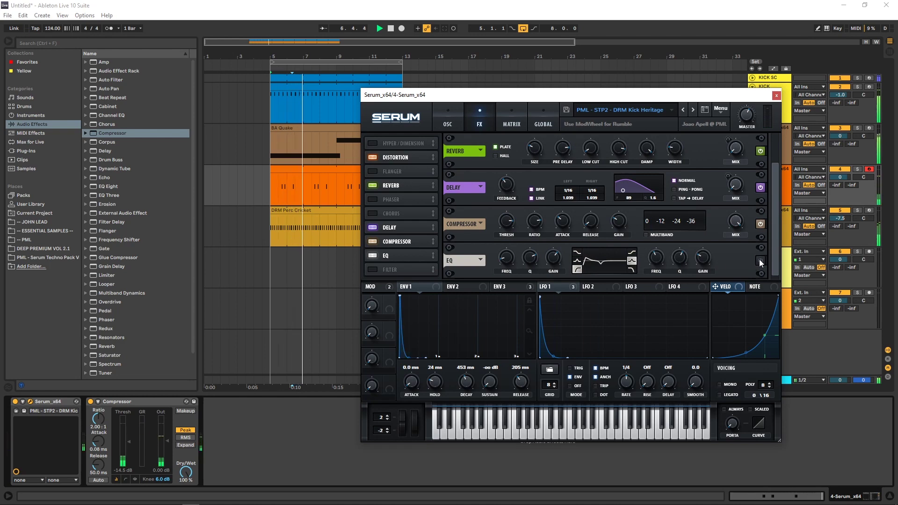
click(776, 95)
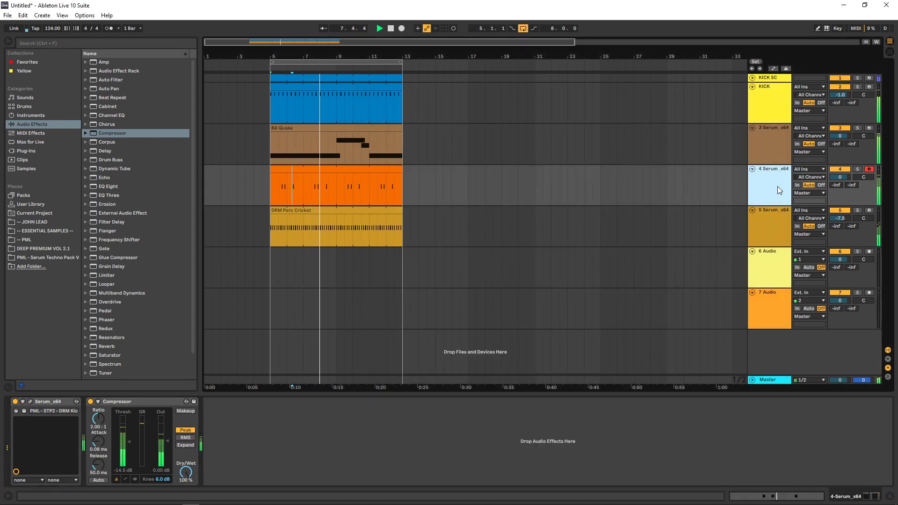
- Set track 4's Compressor threshold to -19.1 dB and its output gain to 2.81 dB while watching the mixer levels
key(Tab)
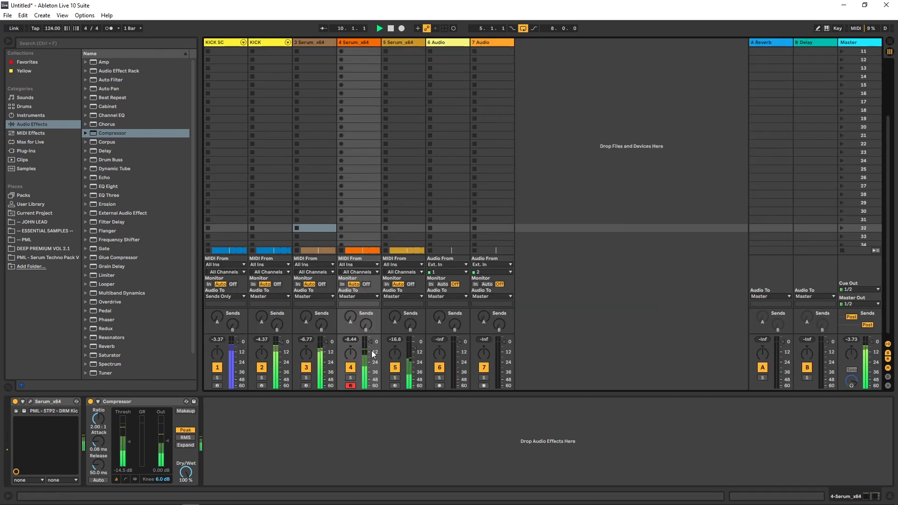
drag(128, 441, 154, 466)
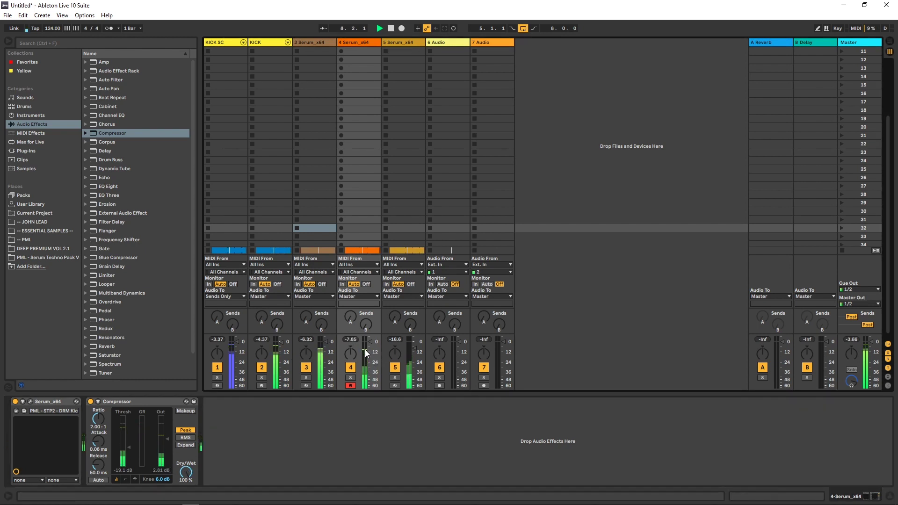
key(Tab)
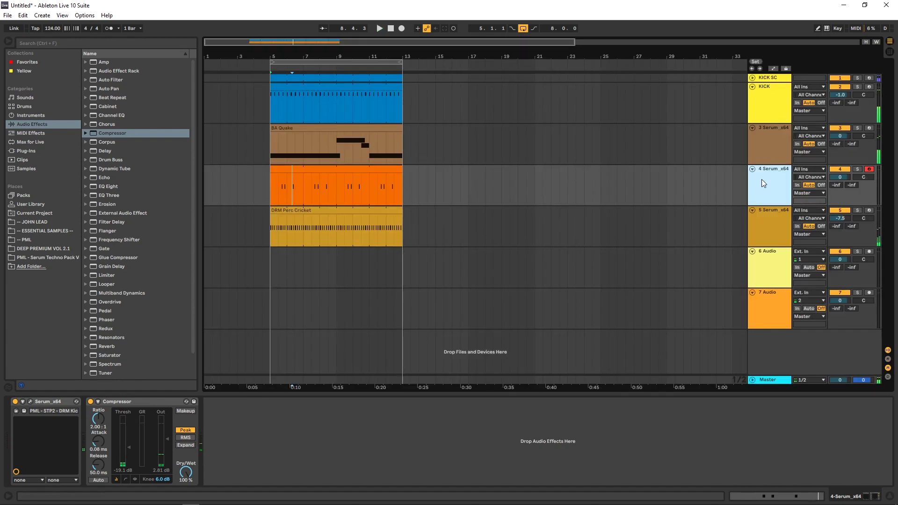
- Switch the EQ in track 4's Serum effects back on and adjust its low band, with Q at 53%
click(30, 401)
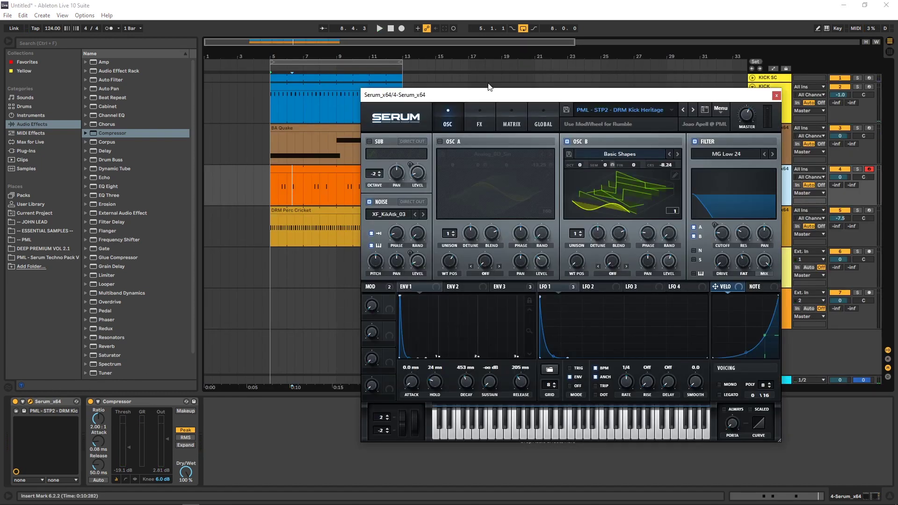
click(482, 112)
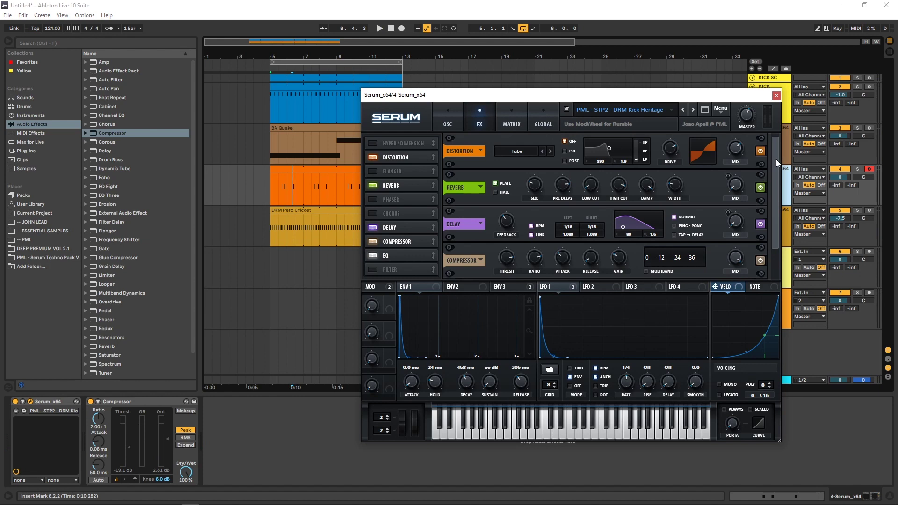
drag(773, 158, 770, 193)
click(759, 261)
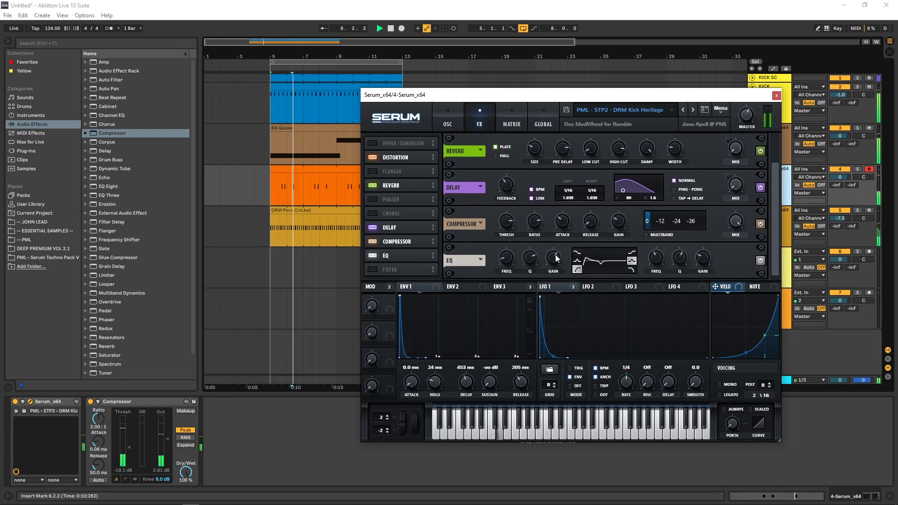
mouse_move(555, 265)
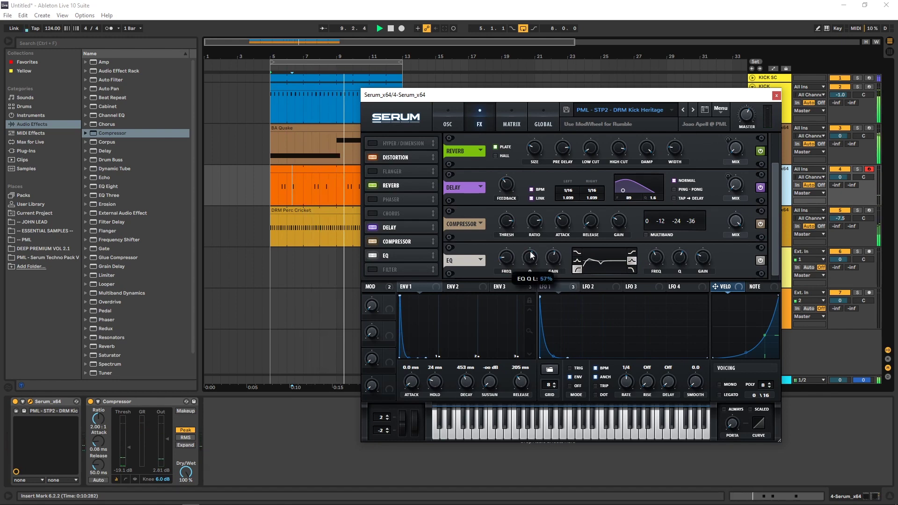
mouse_move(512, 256)
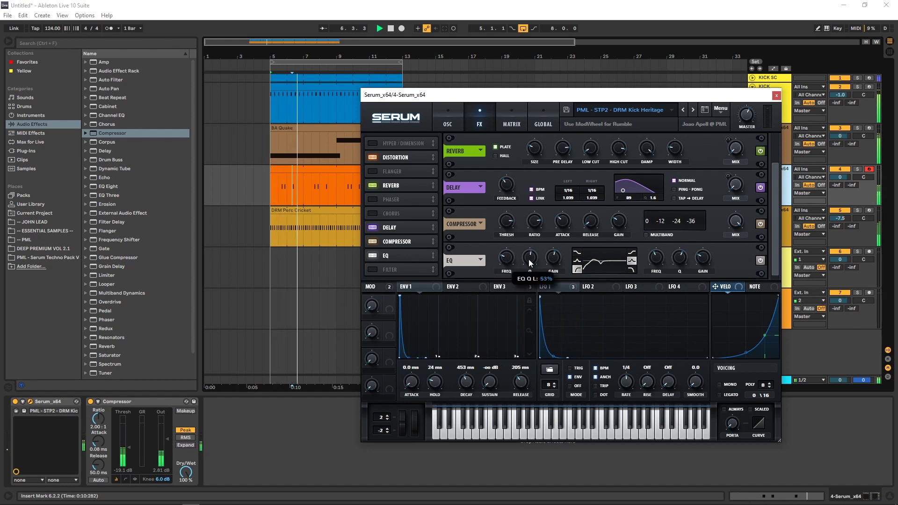
- Adjust the MG Low 24 filter's resonance to about 5% and close Serum
click(450, 122)
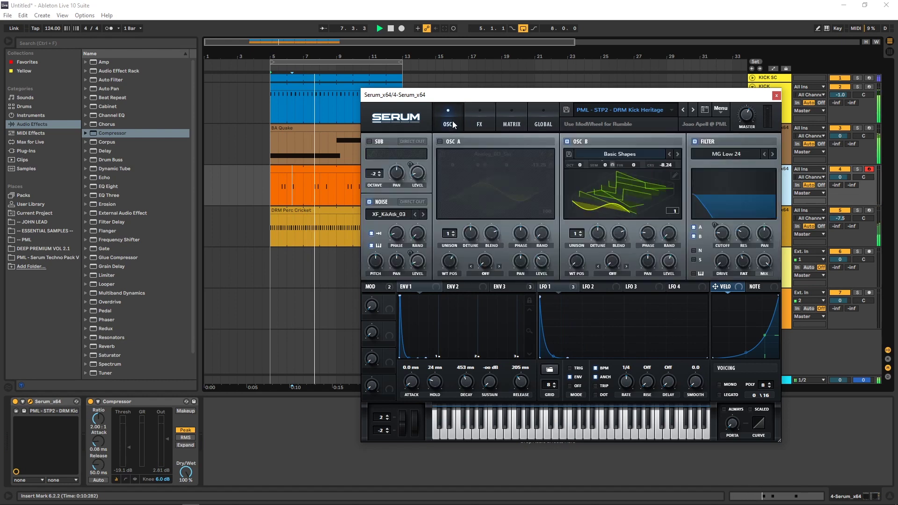
mouse_move(744, 240)
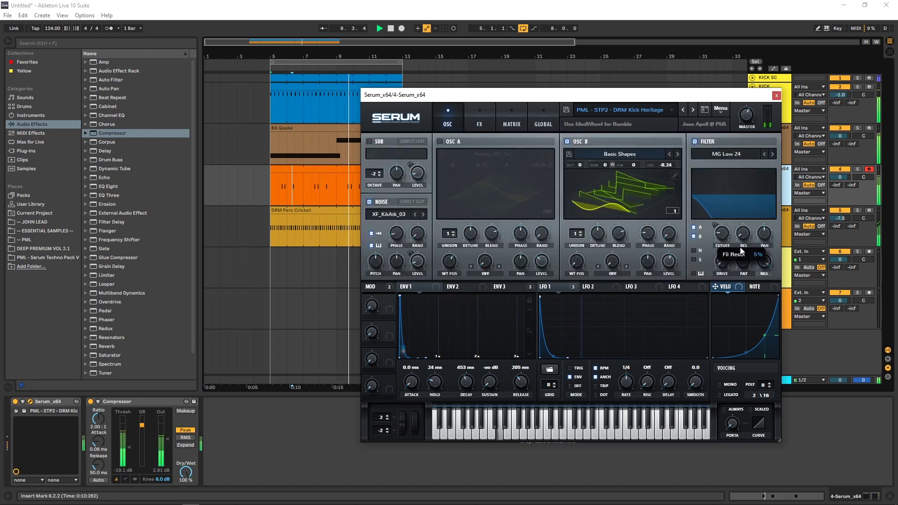
click(776, 97)
- Recheck track 4's peak level in the mixer and add EQ Eight after its Compressor
key(Tab)
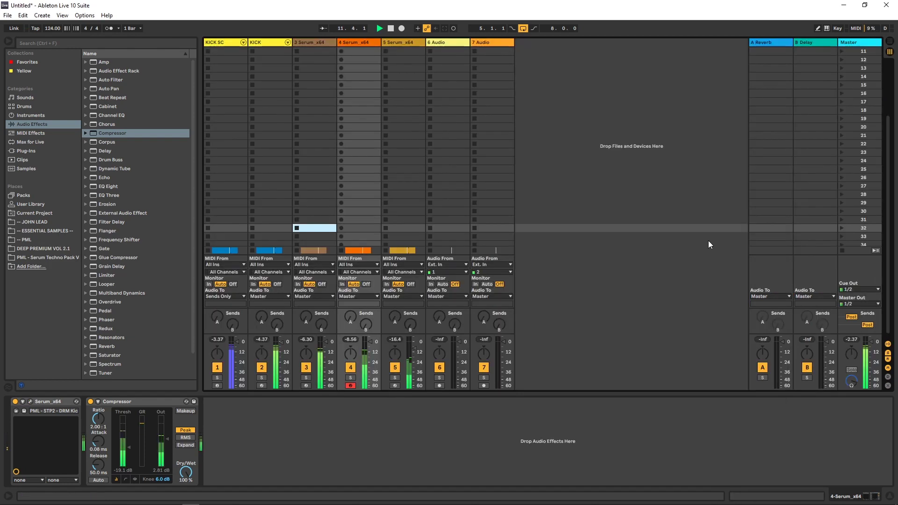
click(354, 341)
key(space)
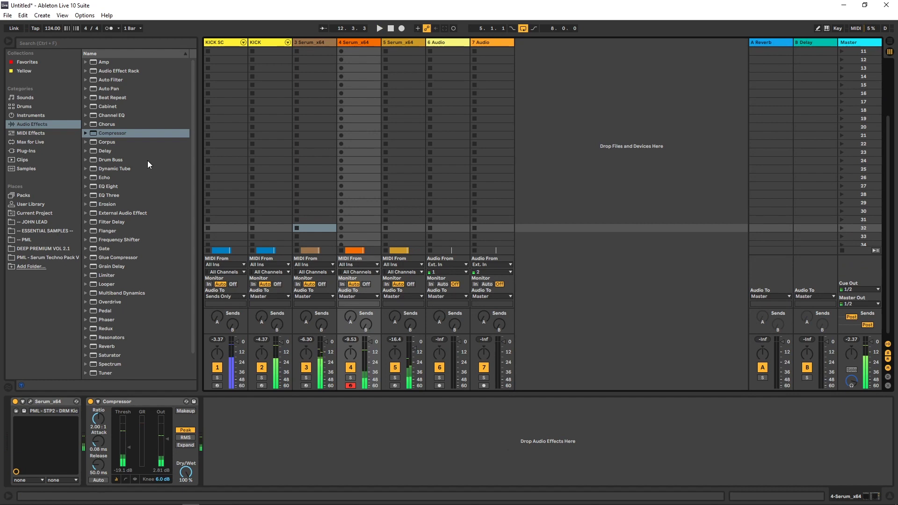
drag(106, 187, 269, 448)
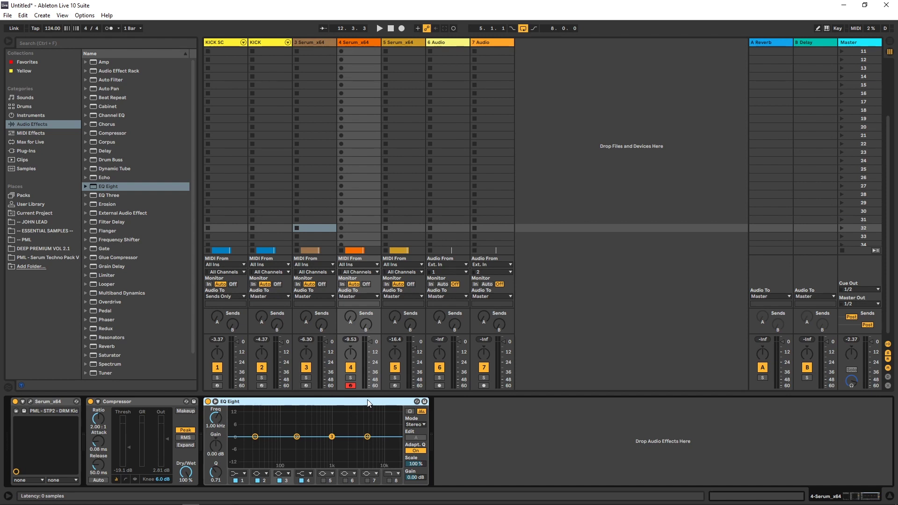
- Play the loop and make EQ Eight's band 1 a low cut at 30 Hz
key(space)
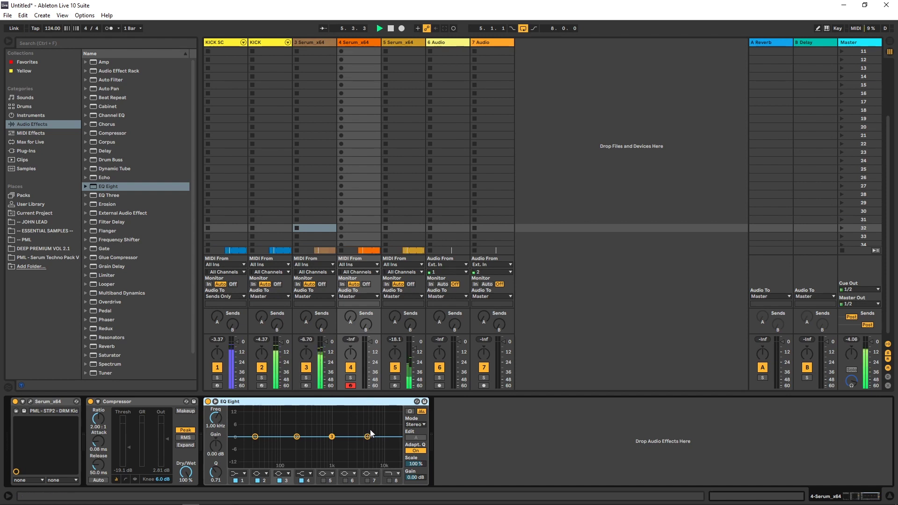
click(238, 474)
click(237, 419)
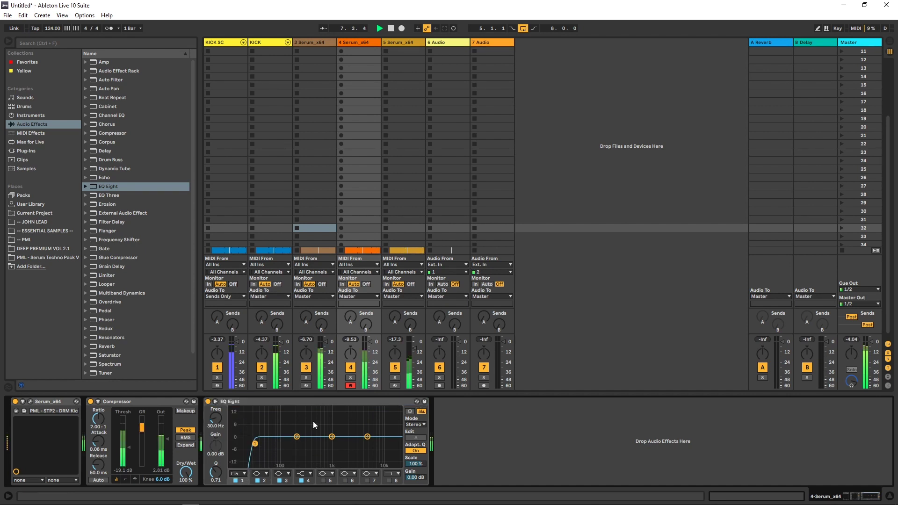
- Cut EQ Eight's band 3 by 4.83 dB at 2.25 kHz and enable band 8 as a 10 kHz high cut with Q 0.33
drag(331, 437, 350, 446)
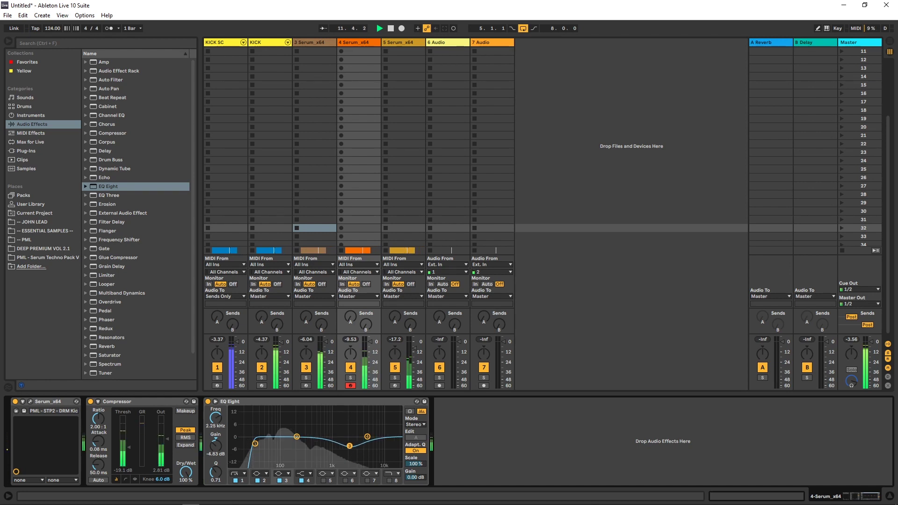
click(392, 481)
click(392, 481)
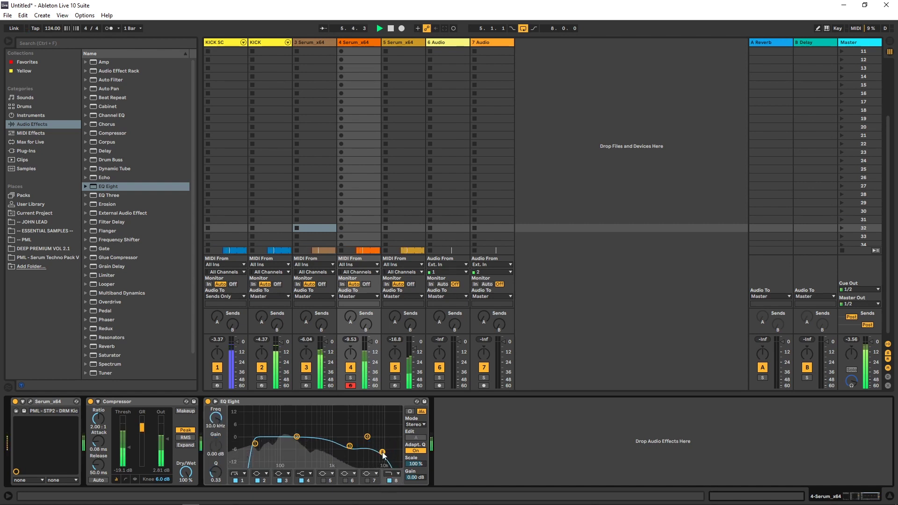
- Set the Env 1 attack in track 4's Serum to 0.5 ms and recheck the track's peak level
drag(352, 342, 386, 349)
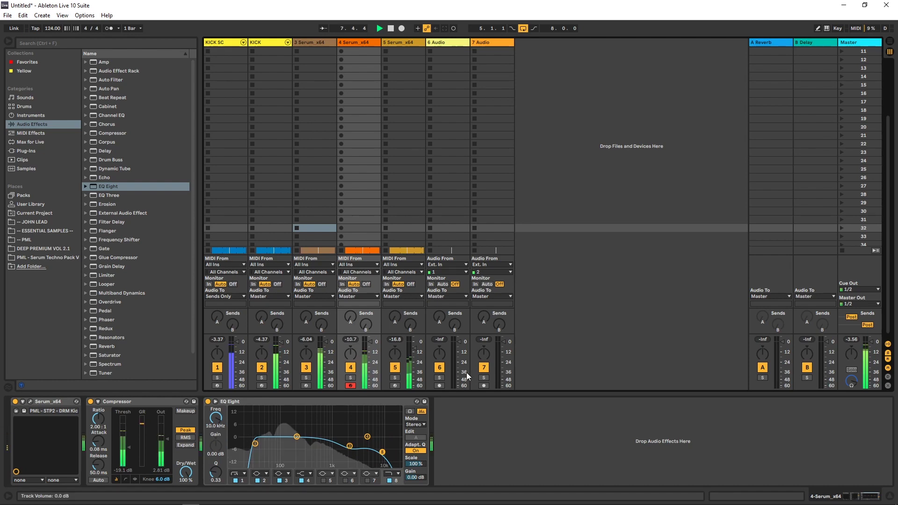
click(31, 402)
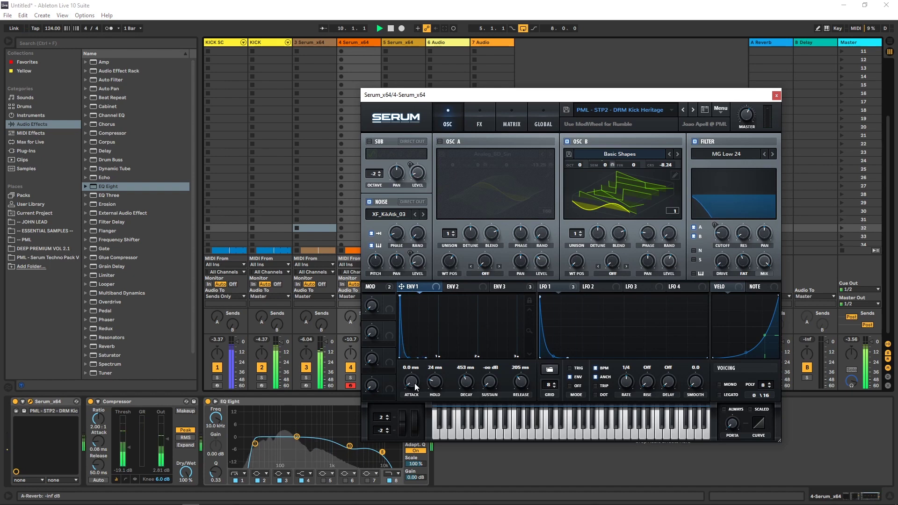
click(320, 341)
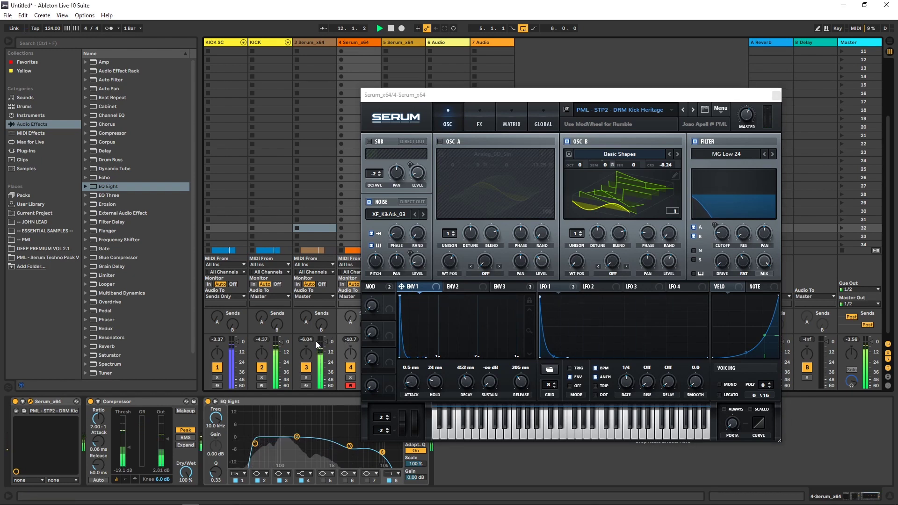
drag(429, 95, 466, 85)
click(352, 340)
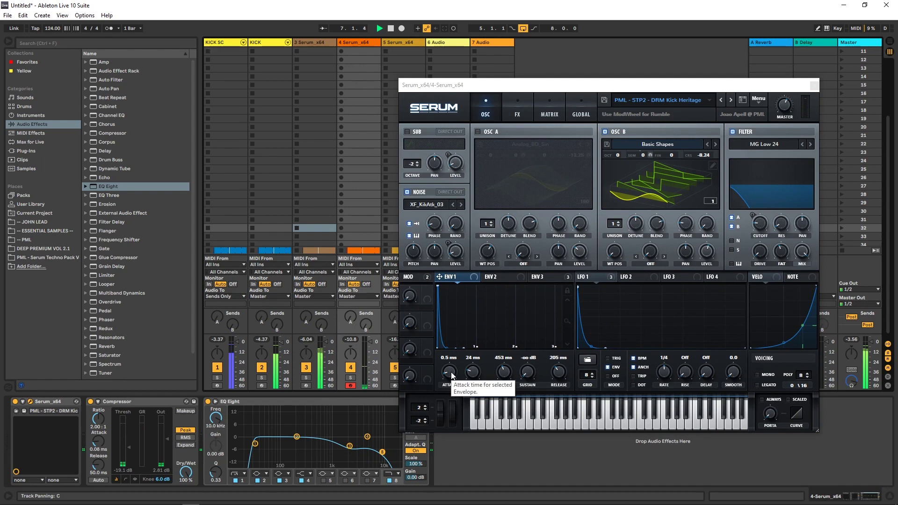
- Set the Env 1 attack in track 4's Serum to 0.2 ms and recheck the track's peak level
mouse_move(453, 373)
mouse_down()
mouse_move(453, 388)
mouse_move(453, 373)
mouse_up()
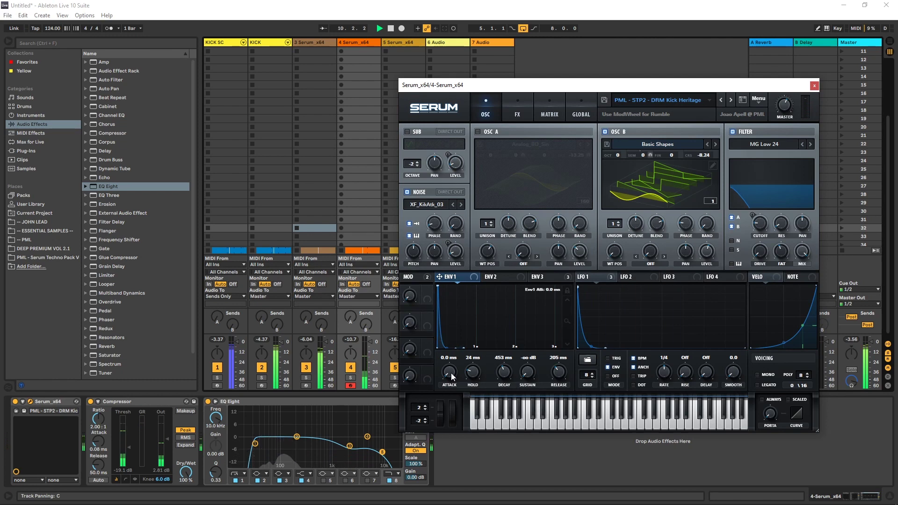
drag(453, 371, 457, 371)
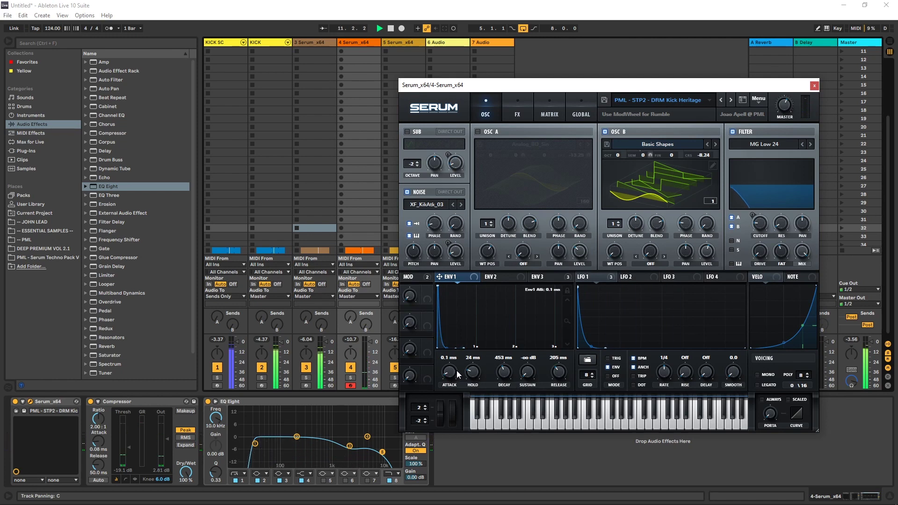
click(351, 340)
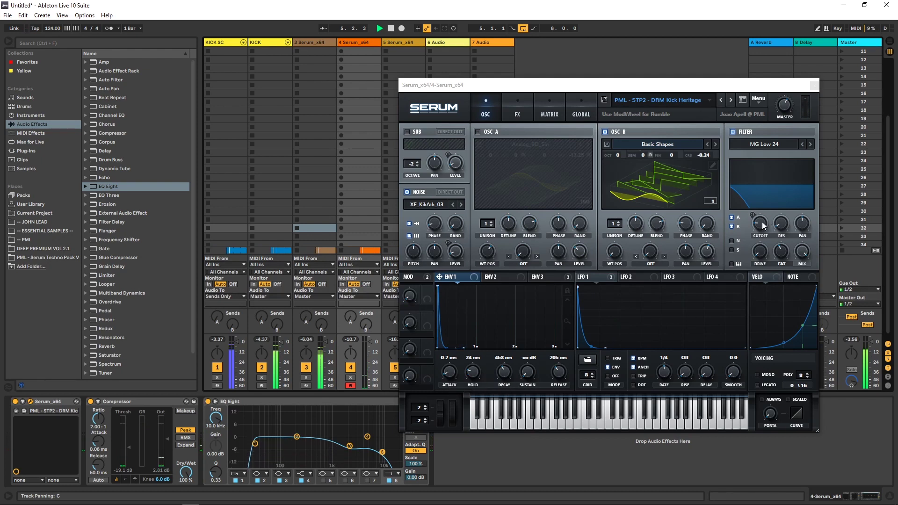
- Raise the Serum filter cutoff to about 135 Hz, recheck track 4's peak level and close Serum
drag(764, 226, 767, 208)
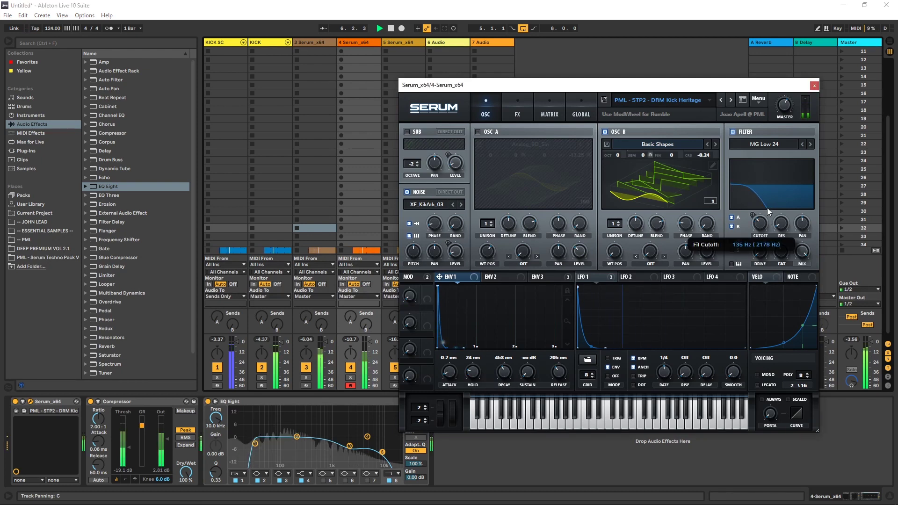
drag(353, 339, 353, 341)
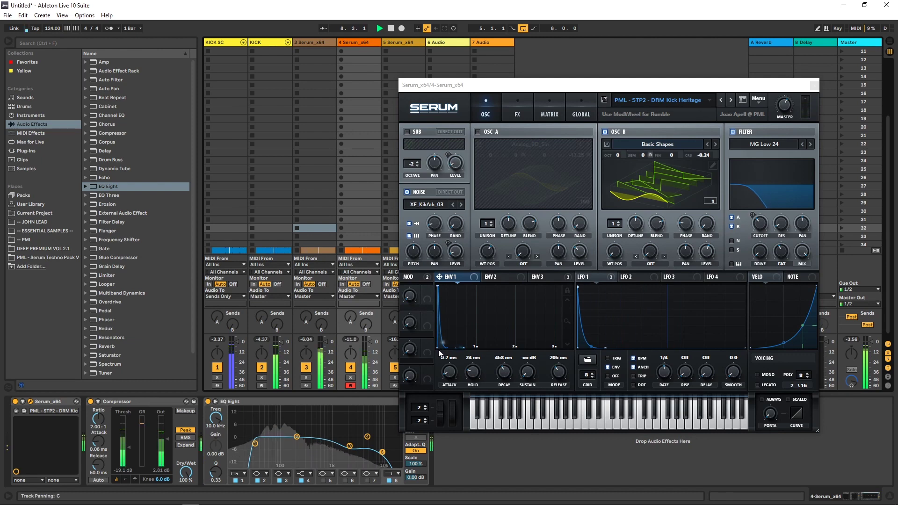
key(space)
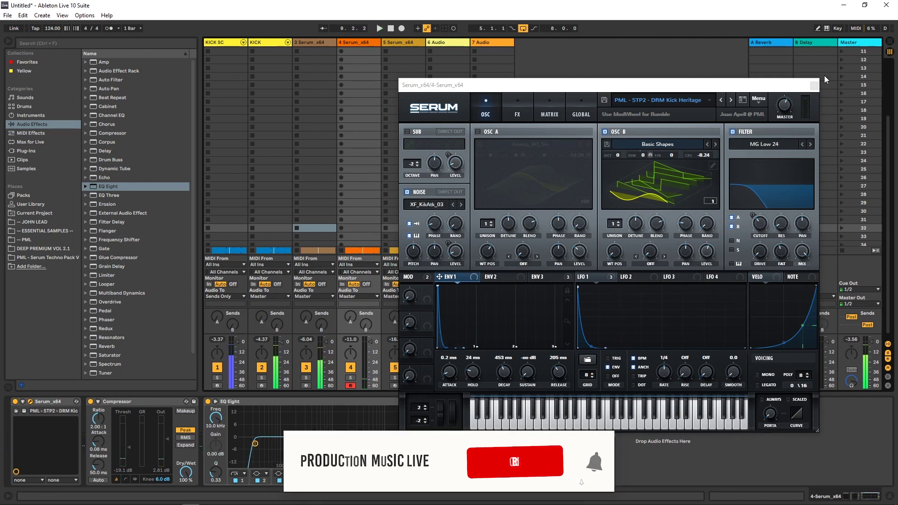
click(814, 85)
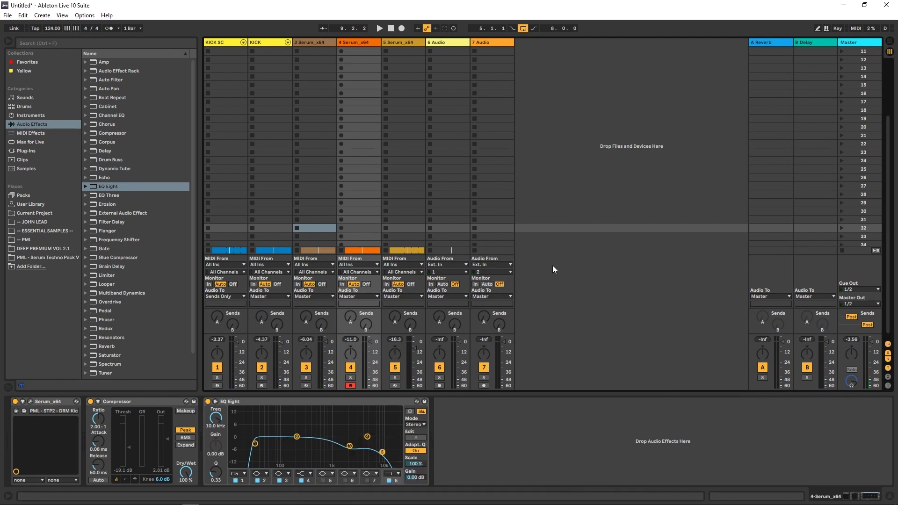
- Switch to the Arrangement and play the loop from bar 5 to hear the kick part in context
key(Tab)
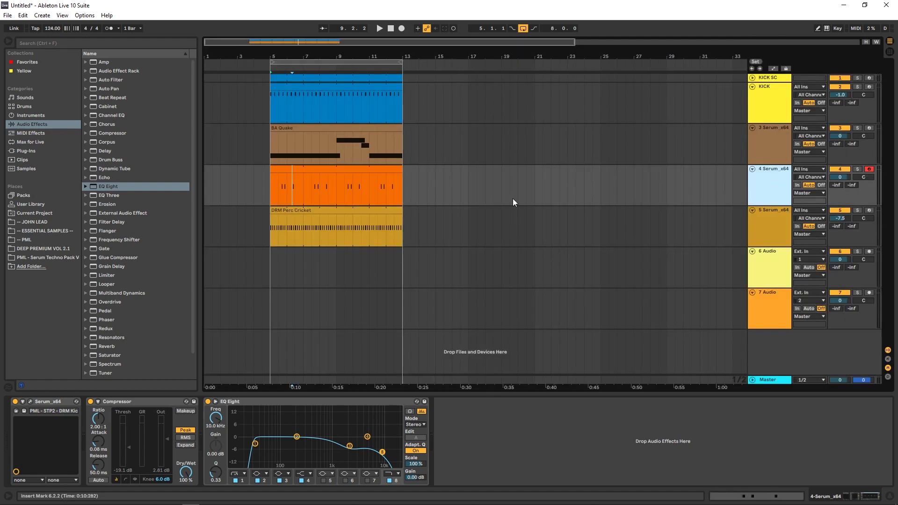
click(269, 179)
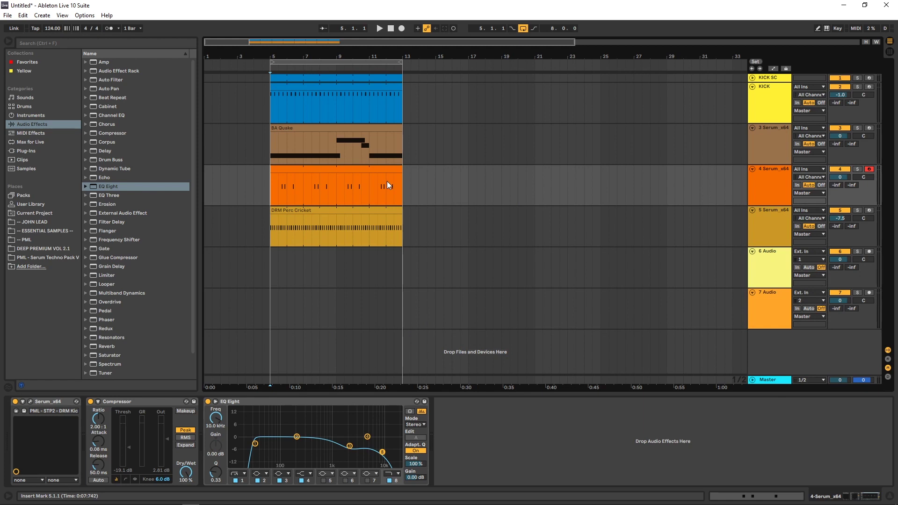
key(space)
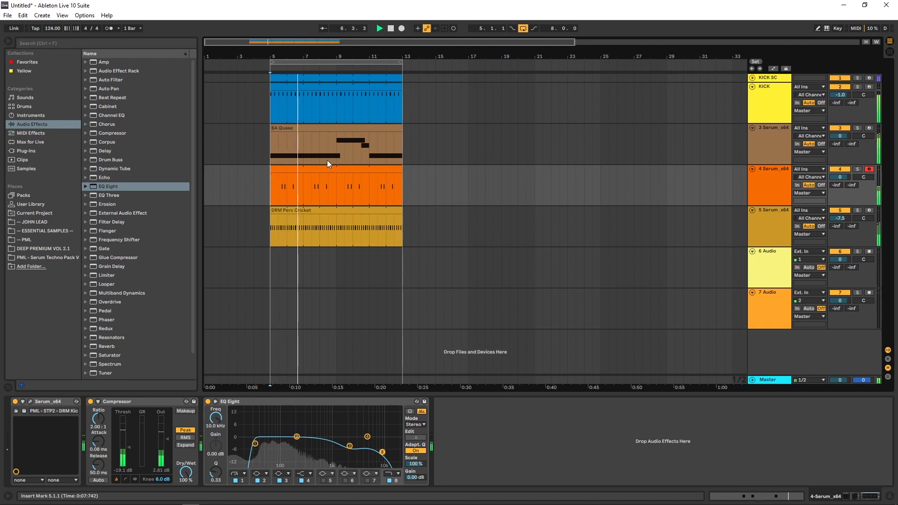
click(317, 169)
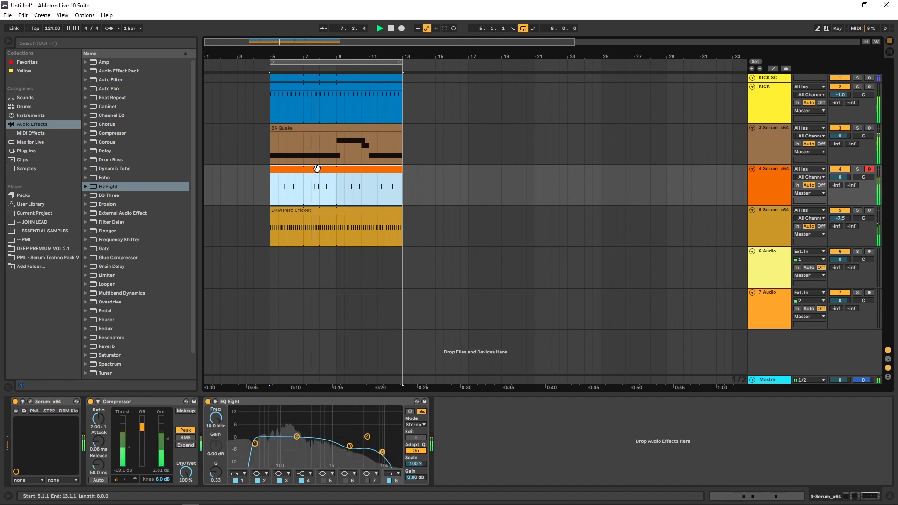
key(space)
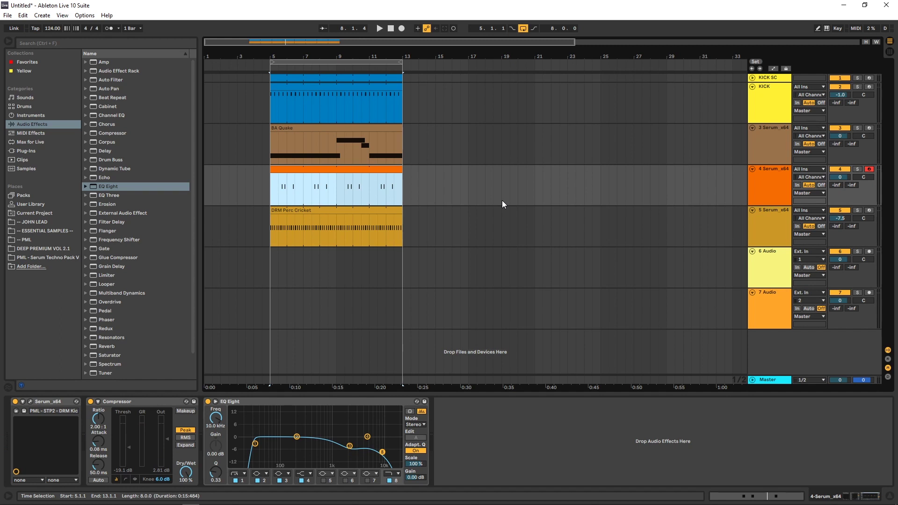
- Insert a new MIDI track below track 5 and load the Serum_x64 plug-in on it
click(763, 223)
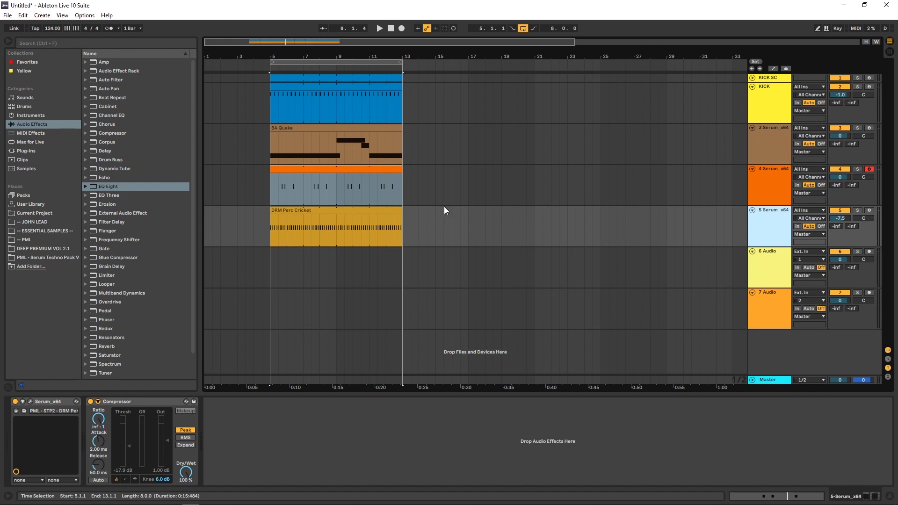
right_click(760, 220)
click(812, 290)
click(776, 264)
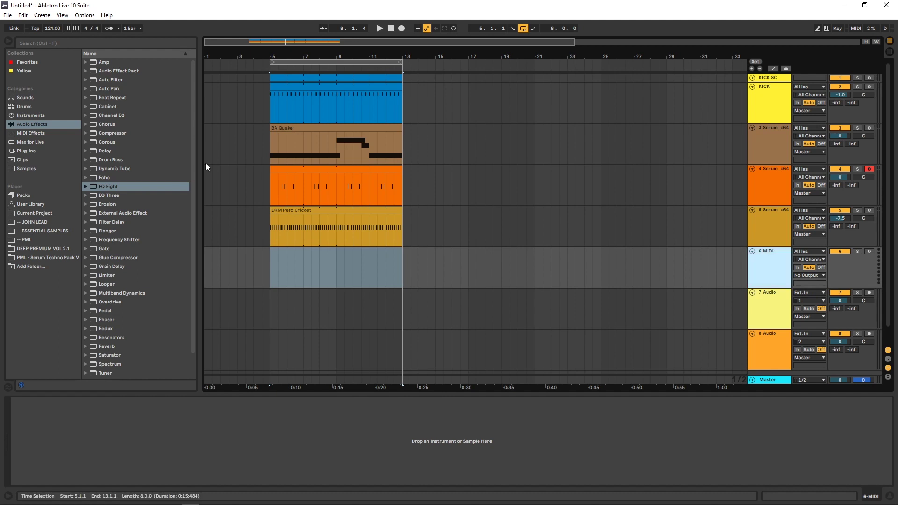
click(29, 151)
text(ser)
drag(125, 80, 322, 276)
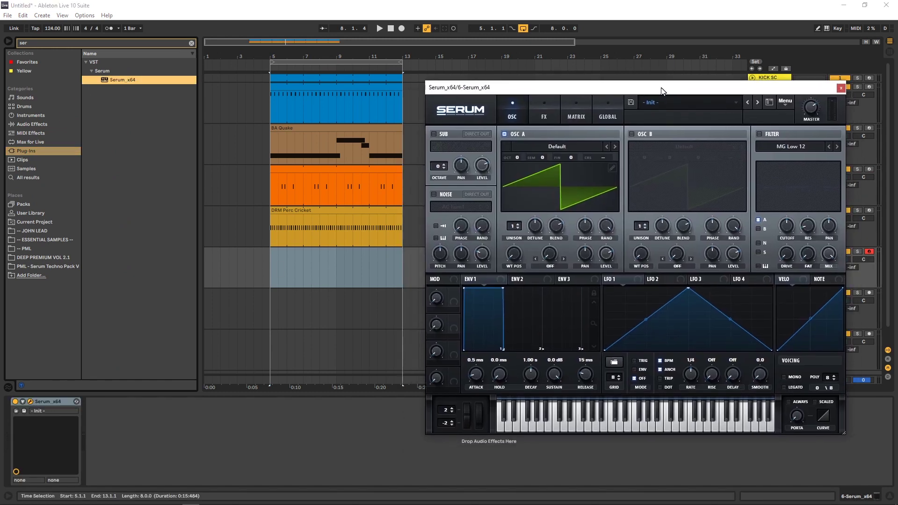
- Load the user preset PML - STP2 - DRM Shaker Rice in track 6's Serum and close the plug-in window
click(667, 103)
mouse_move(675, 208)
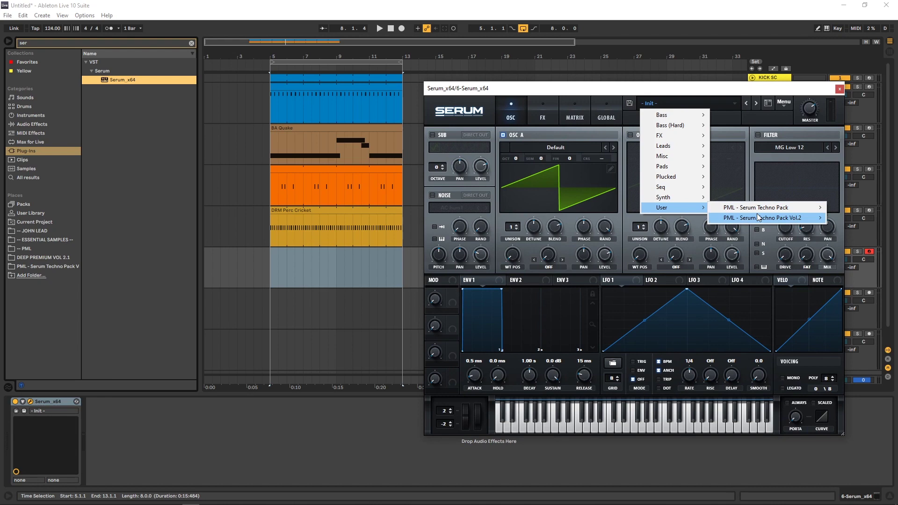
mouse_move(757, 216)
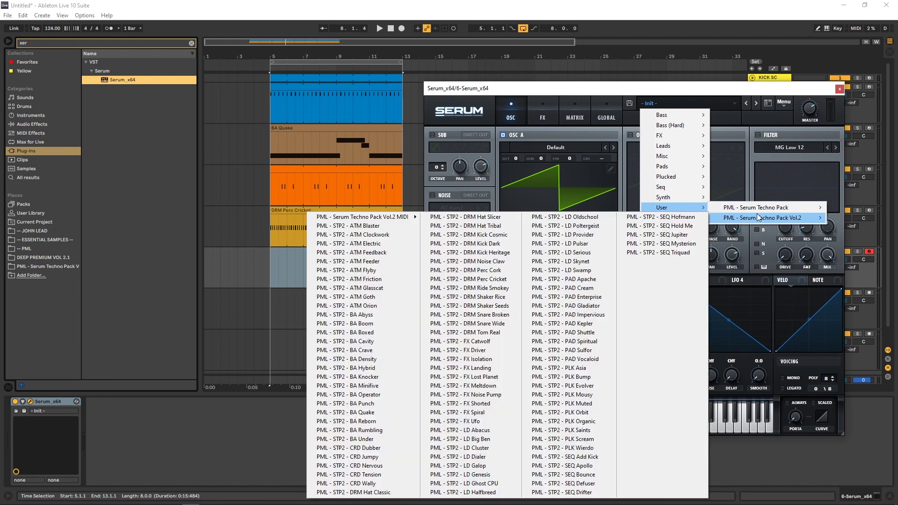
click(497, 297)
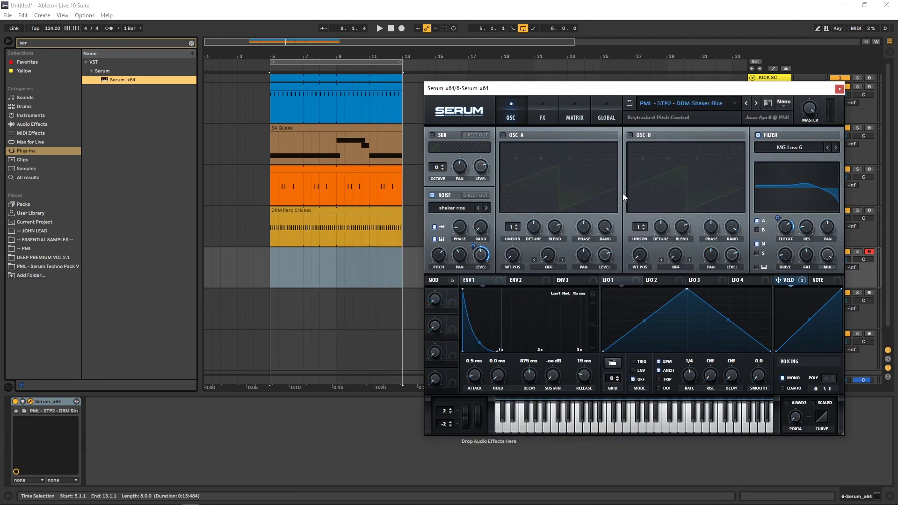
click(840, 89)
- Fill bars 5 to 13 of track 6 with PML - STP2 - DRM Shaker Rice.mid and play it soloed at -4.8 dB
click(769, 269)
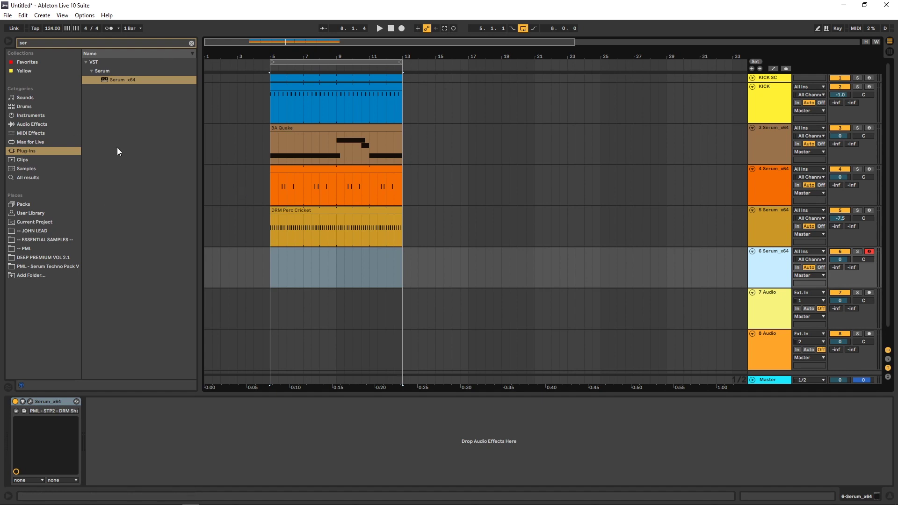
click(46, 266)
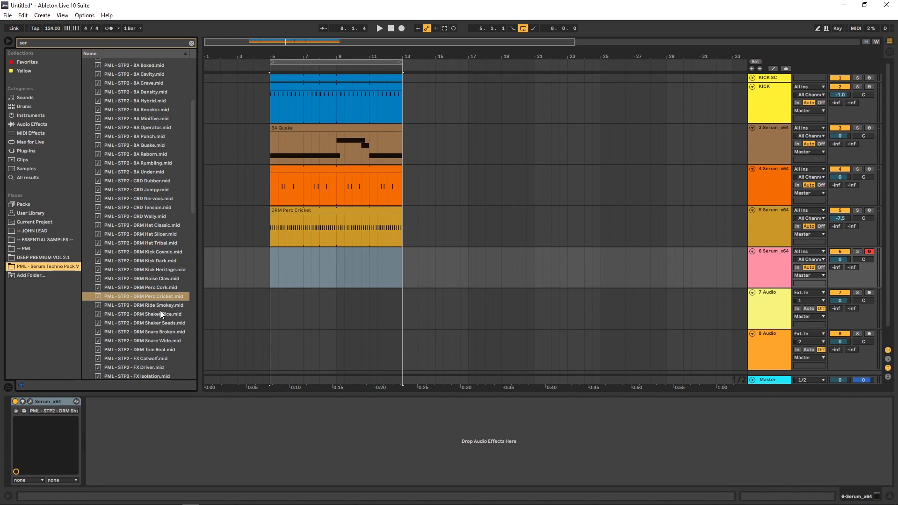
drag(160, 314, 281, 262)
key(space)
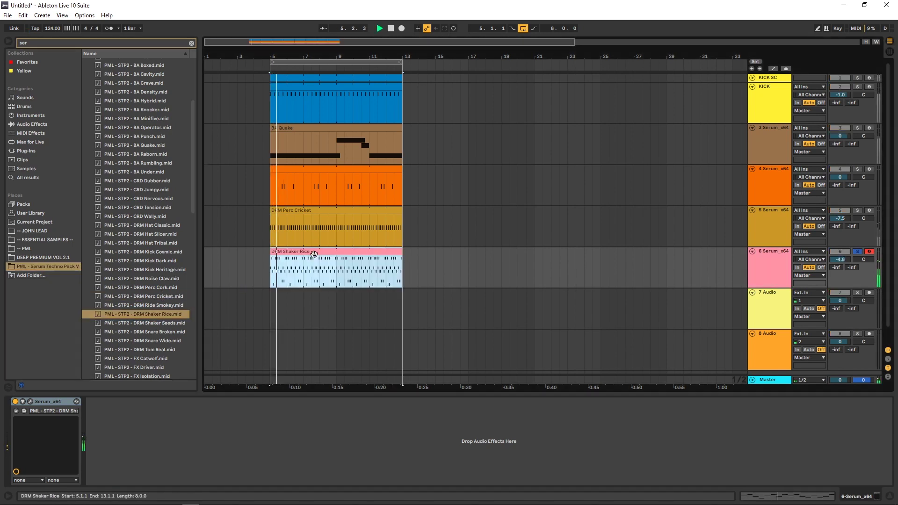
- Open the notes of the DRM Shaker Rice clip while it plays, and stop playback
double_click(314, 254)
click(768, 238)
scroll(540, 198, down, 1)
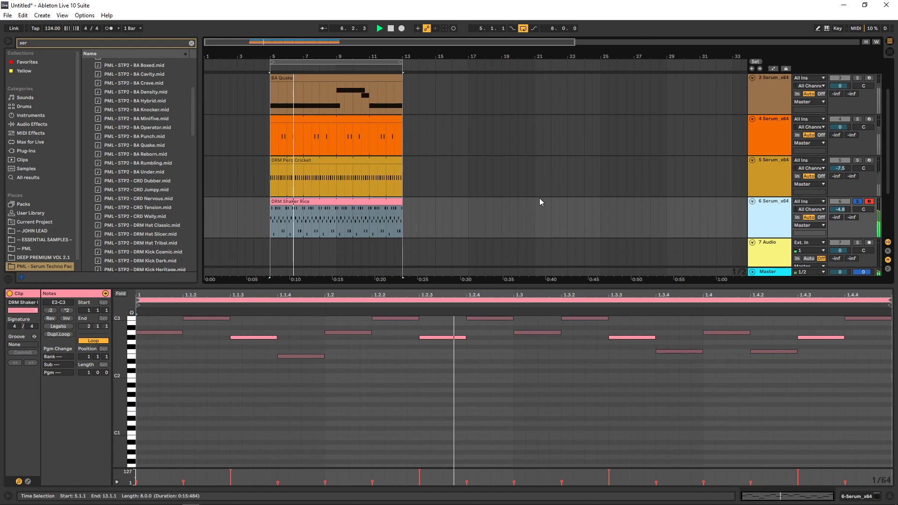
key(space)
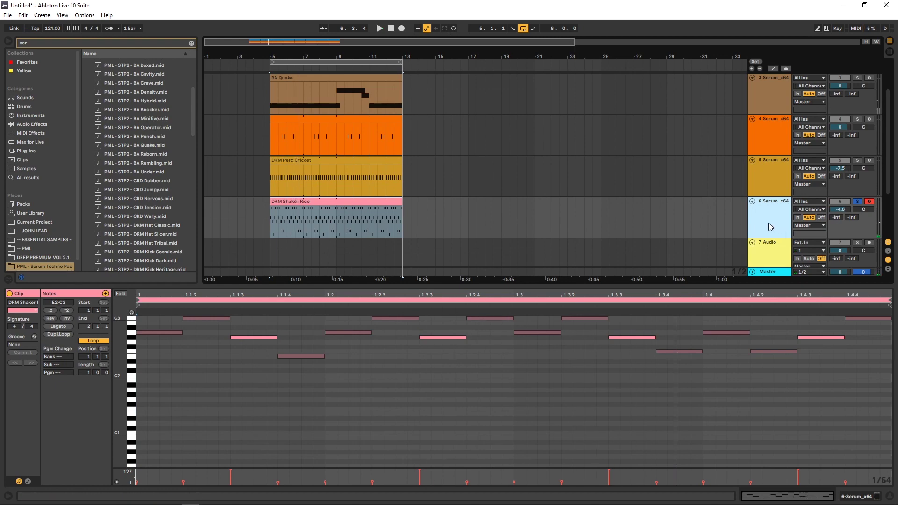
- Audition the shaker's C3, G#2 and E2 notes individually and play the soloed shaker pattern
click(154, 345)
scroll(153, 346, up, 2)
click(134, 339)
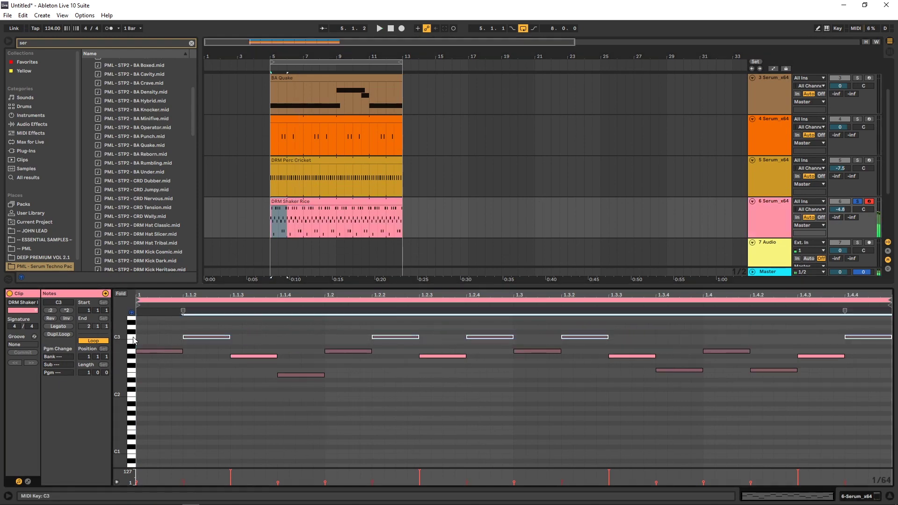
click(132, 352)
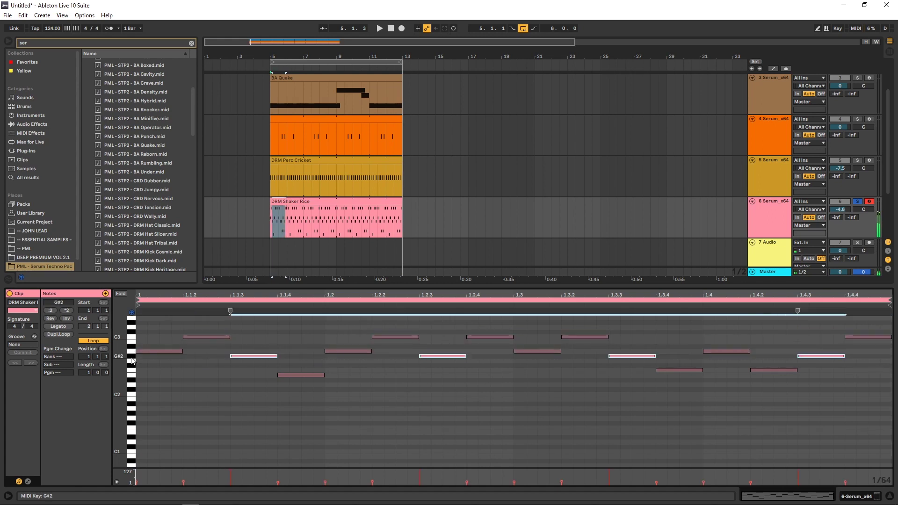
click(132, 376)
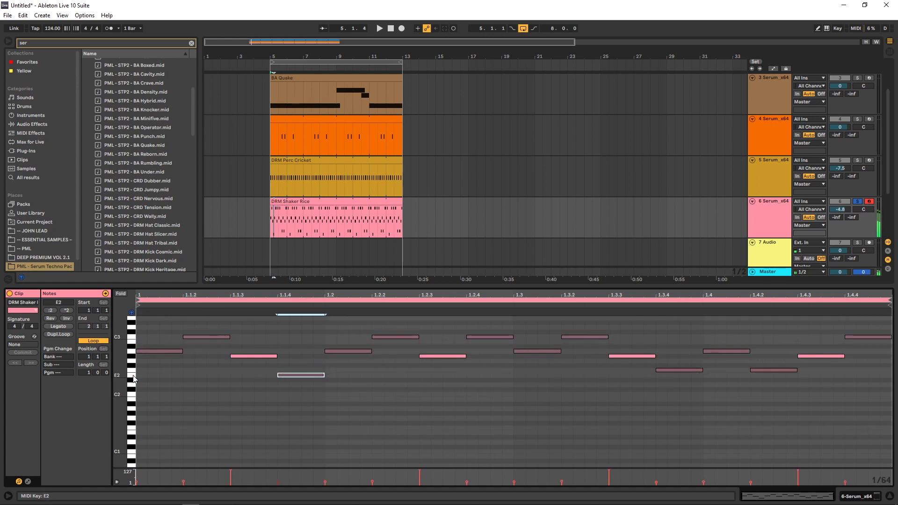
click(779, 208)
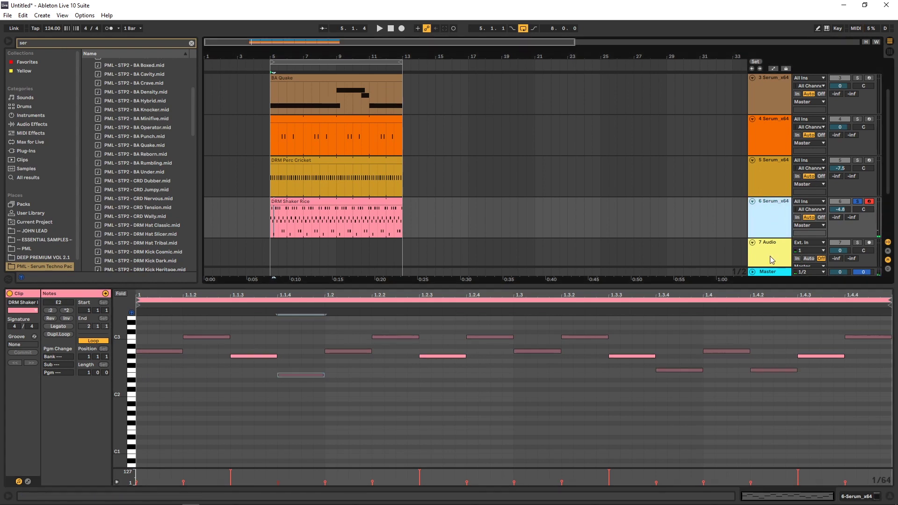
key(space)
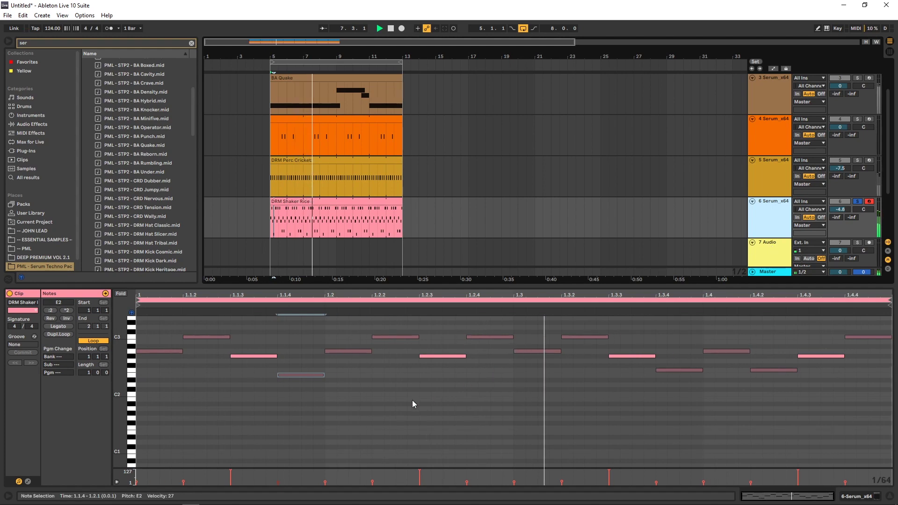
- Transpose all notes in the DRM Shaker Rice clip up five semitones, to the range A2 to F3
key(ctrl+a)
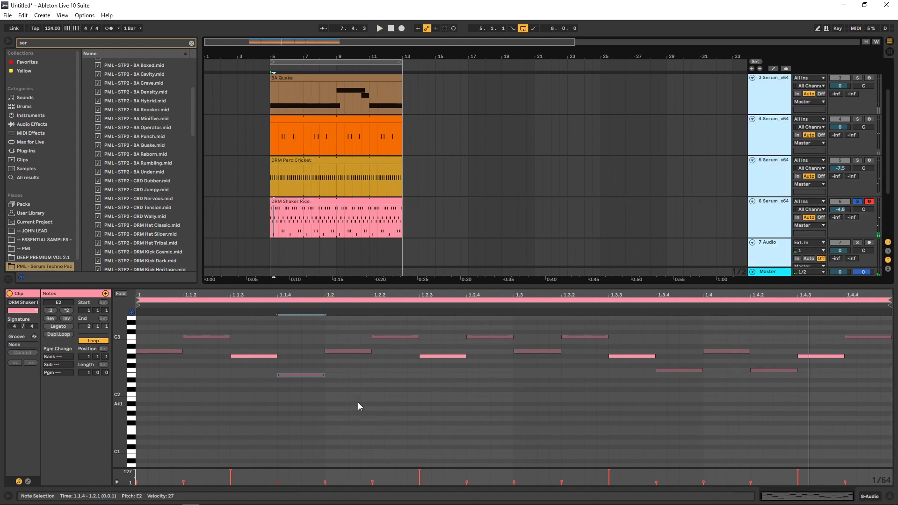
click(359, 406)
key(ctrl+a)
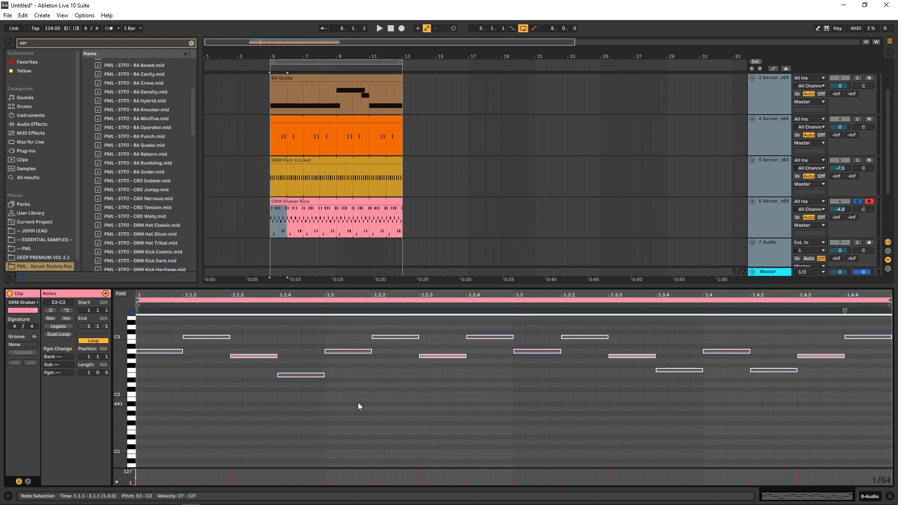
key(Up)
key(Up)
key(Up)
key(Up)
key(Up)
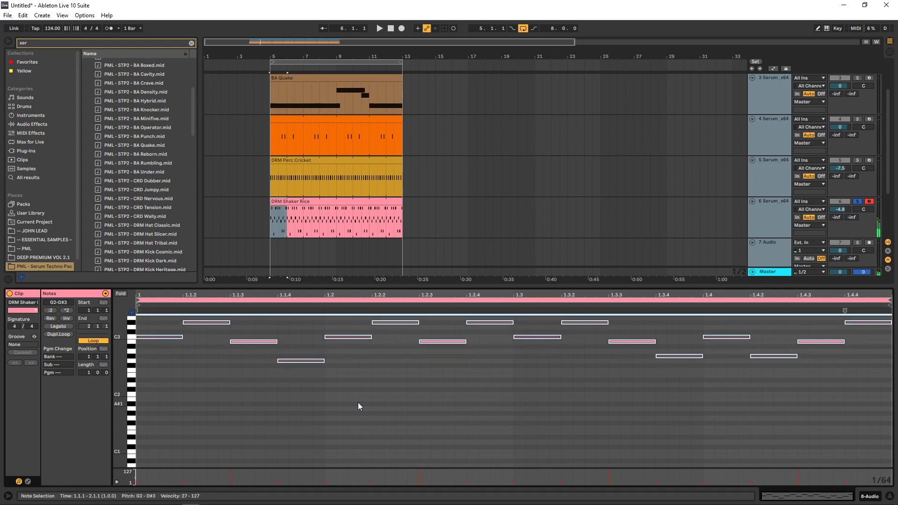
scroll(131, 348, up, 1)
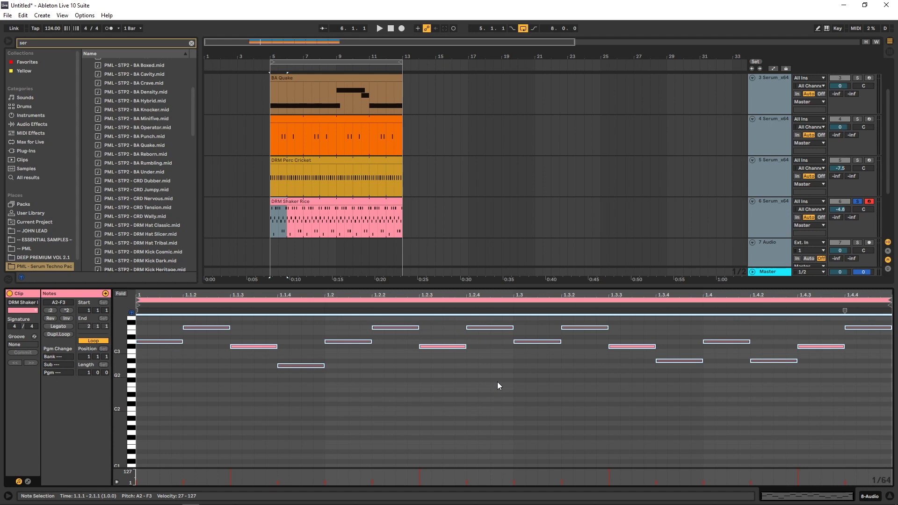
- Play the loop with track 6 unsoloed and show the device chain of percussion track 5
key(space)
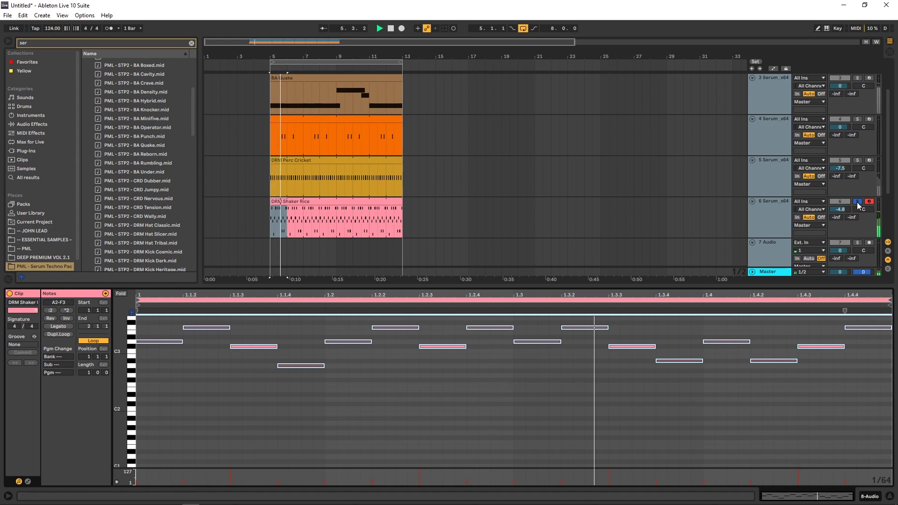
click(771, 217)
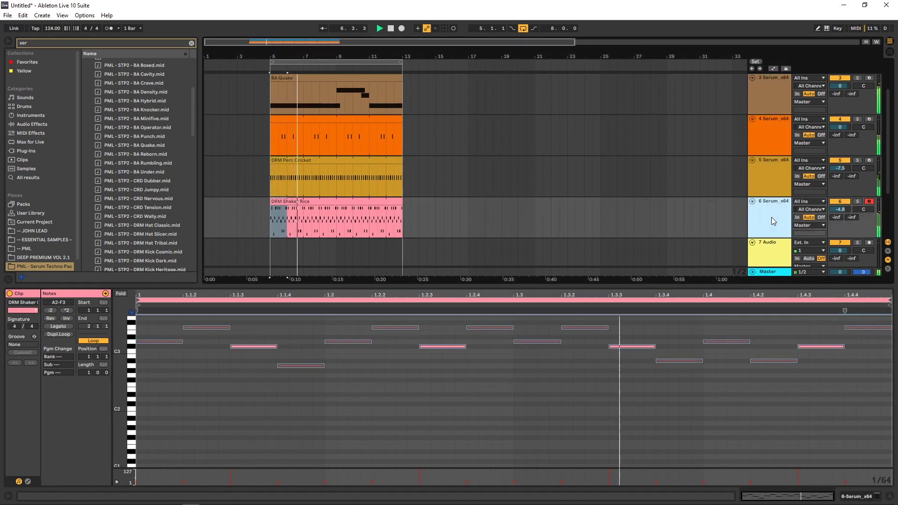
click(771, 182)
double_click(771, 182)
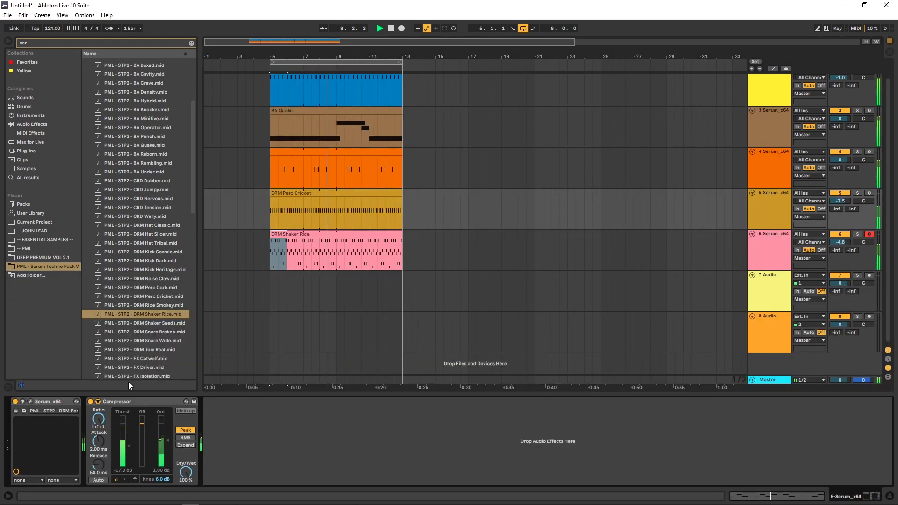
- Open Serum on percussion track 5 and set its velocity-to-noise-level modulation to 42
click(31, 401)
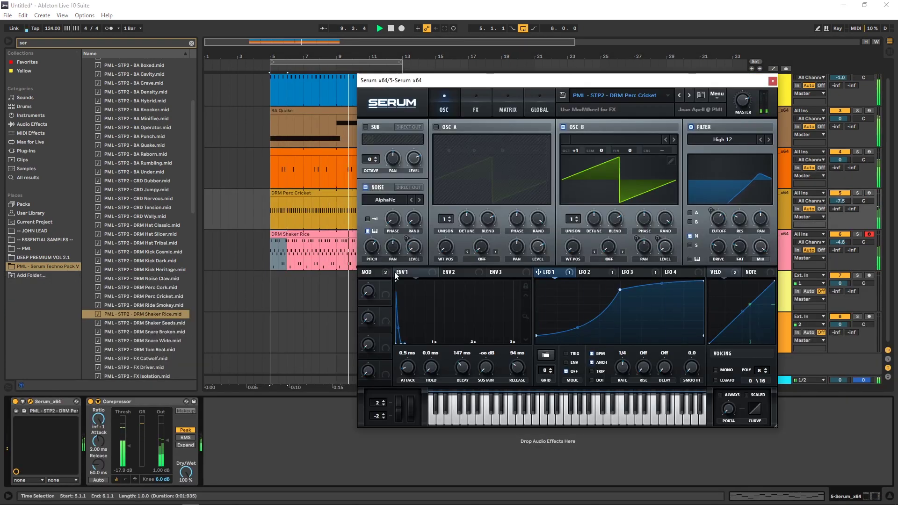
click(717, 273)
mouse_move(403, 244)
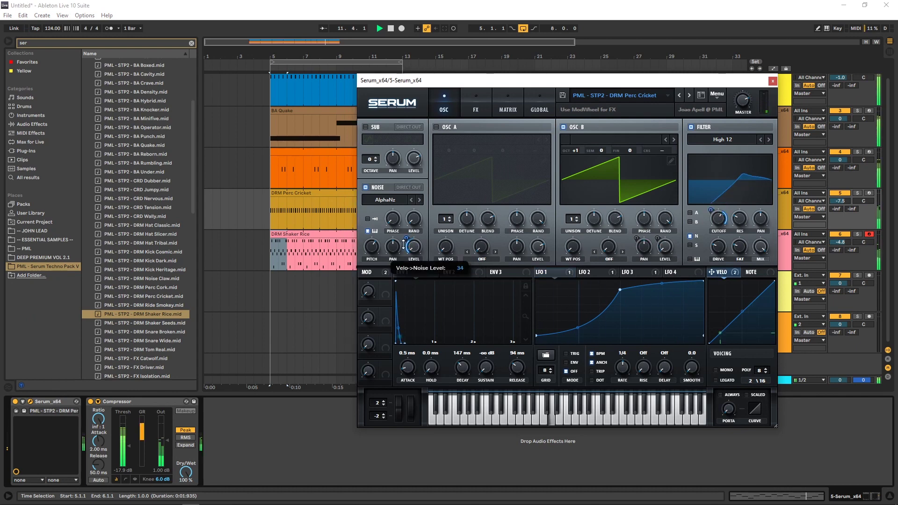
drag(404, 244, 407, 244)
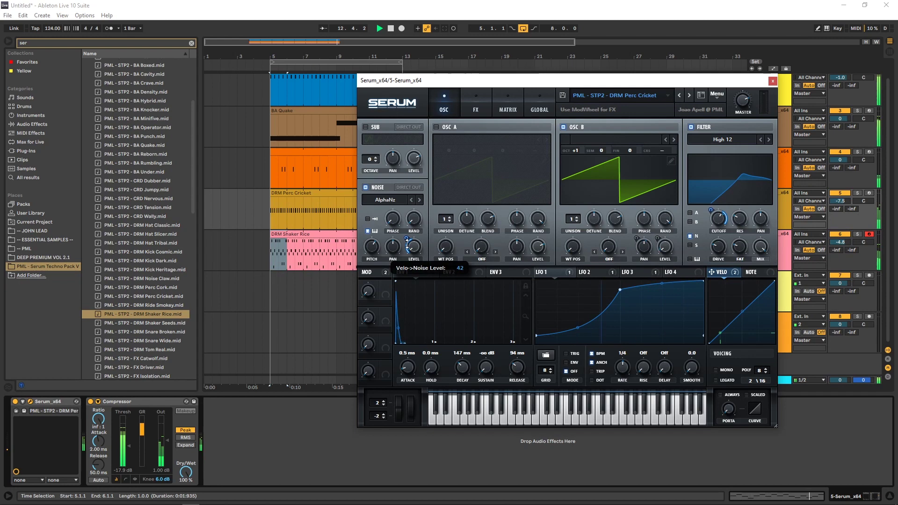
- Paste the compressor after Serum on shaker track 6 and set its threshold to -17.5 dB during playback
click(782, 236)
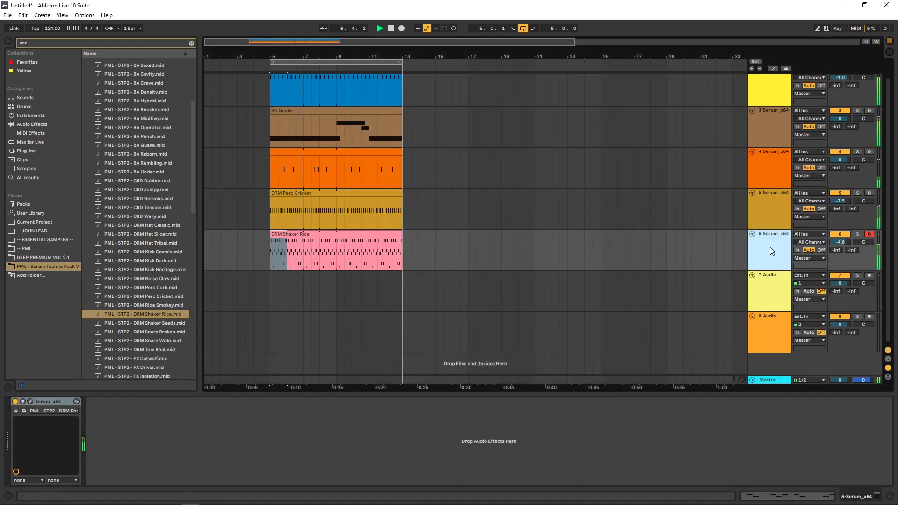
click(153, 440)
key(ctrl+v)
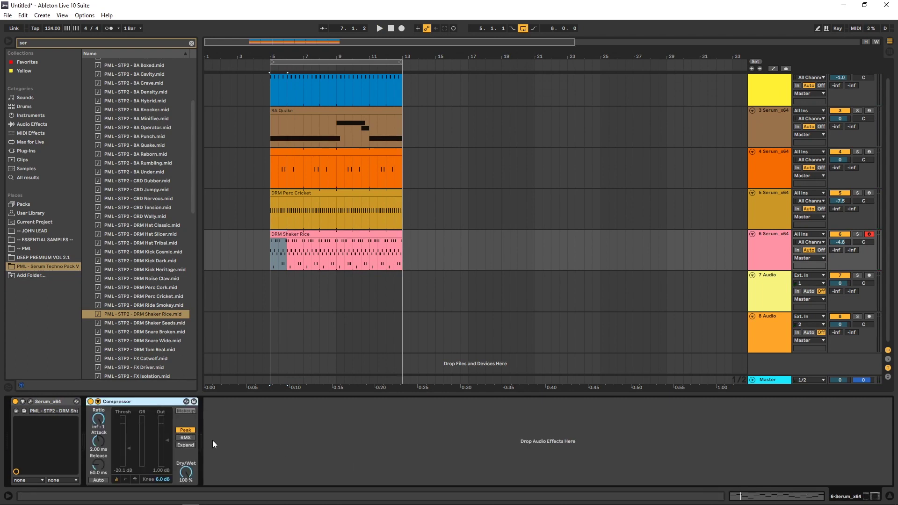
key(space)
drag(128, 448, 128, 445)
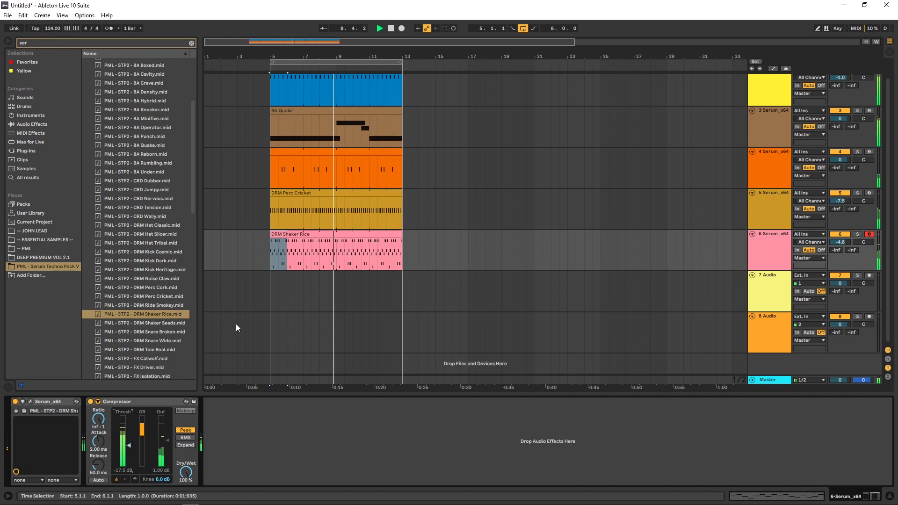
- Transpose the low A2 and A#2 notes in the DRM Shaker Rice clip down one octave and play the loop
double_click(281, 236)
click(534, 403)
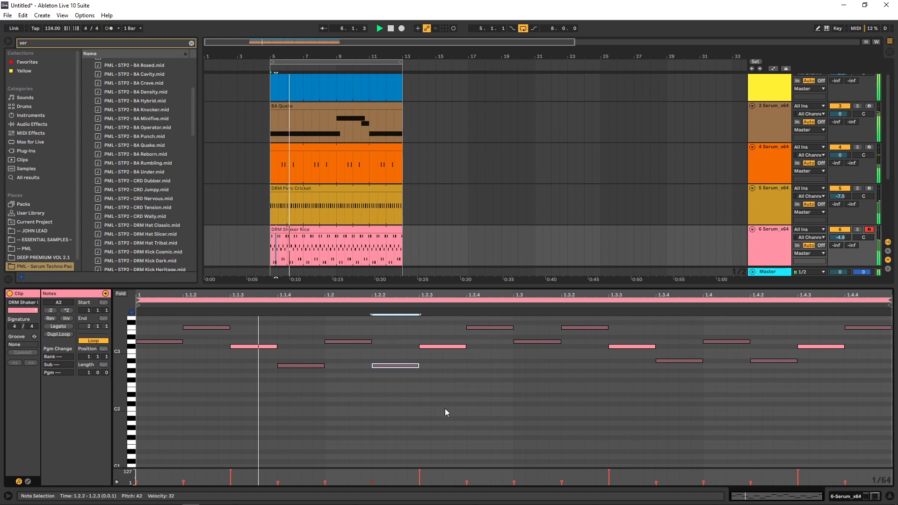
click(462, 421)
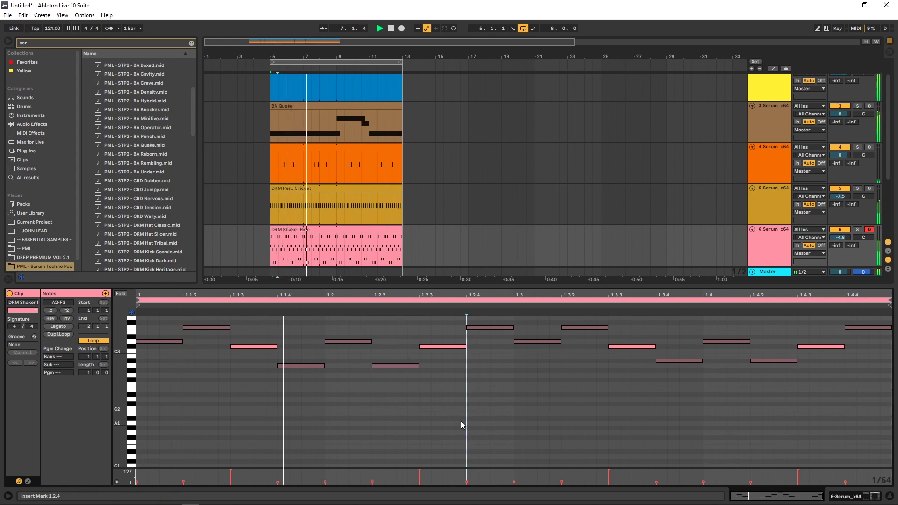
key(space)
drag(268, 397, 796, 359)
key(shift+Down)
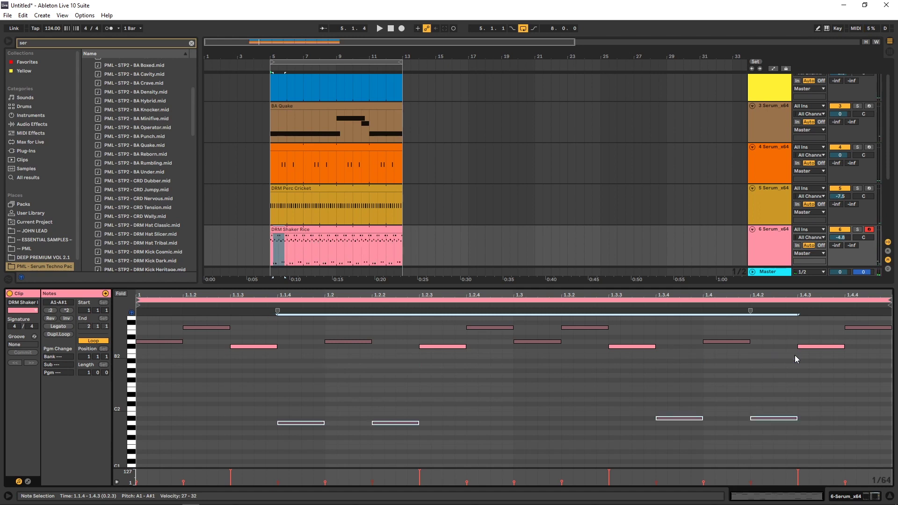
key(space)
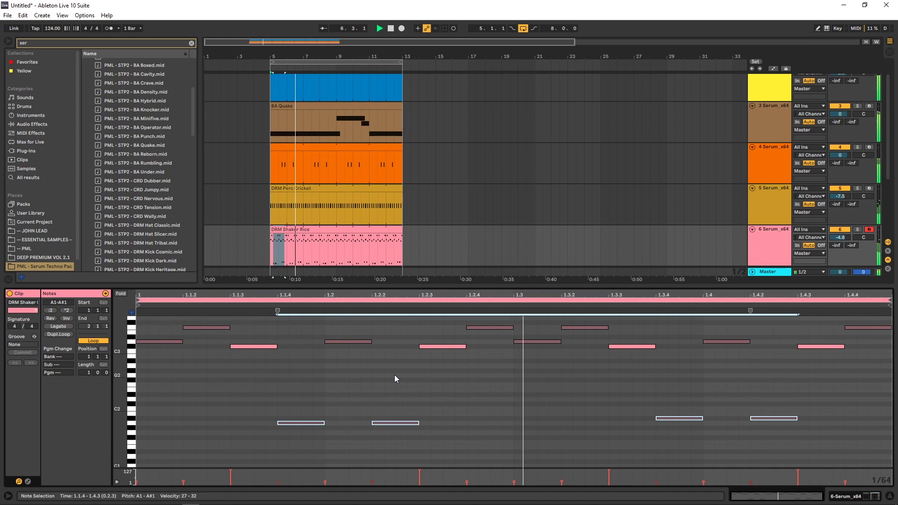
- Lower the velocity of the low shaker notes at 1.1.4 and 1.3.4 to 1 and play the loop
scroll(395, 375, down, 1)
drag(278, 377, 333, 428)
key(space)
shift+click(669, 410)
key(space)
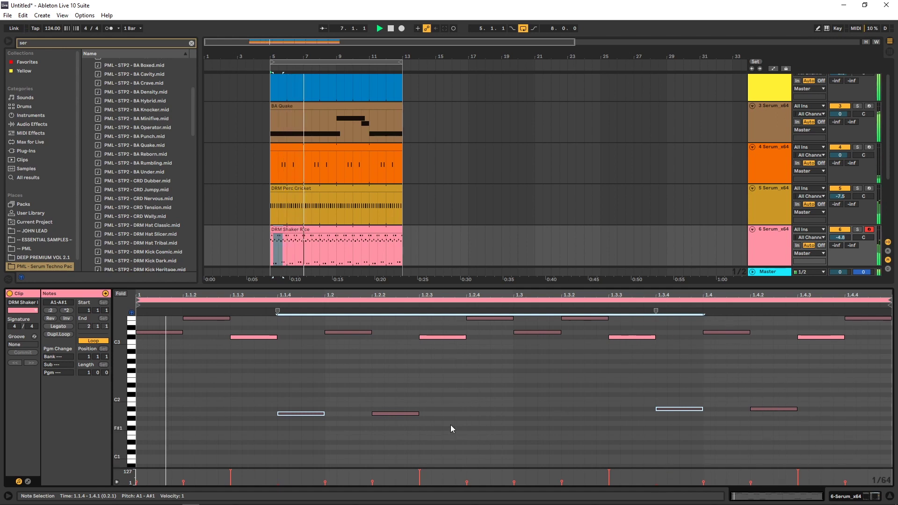
- Duplicate the two quiet A1 and A#1 notes to half a sixteenth after 1.1.1 and 1.3.1, and play the loop
key(space)
drag(295, 414, 177, 414)
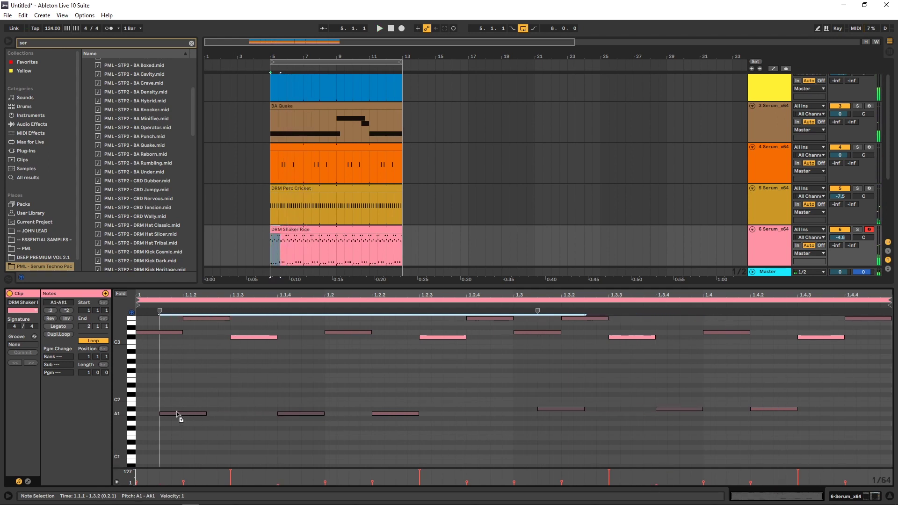
key(space)
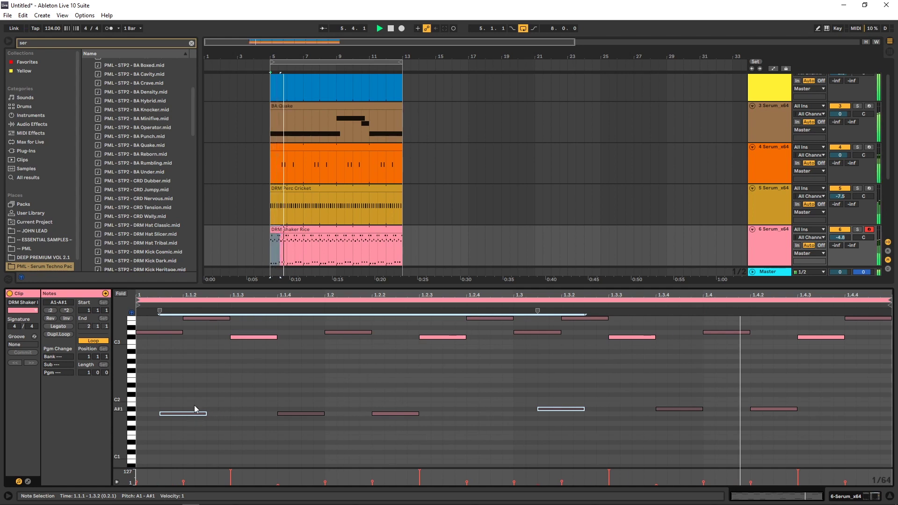
- Set the note grid to 1/16, align the duplicated A1 and A#1 notes to 1.1.1 and 1.3.1, and raise their velocity to 59
right_click(215, 385)
click(232, 358)
drag(181, 416, 209, 414)
key(space)
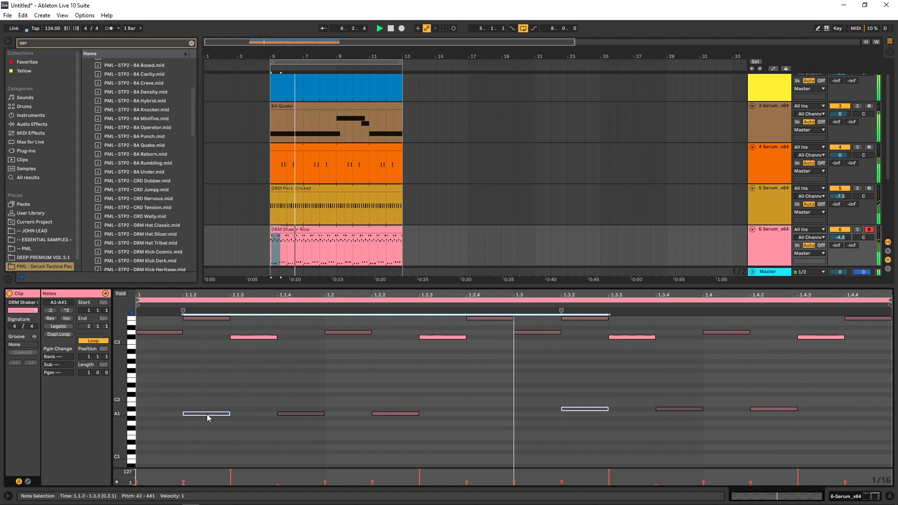
drag(207, 414, 157, 418)
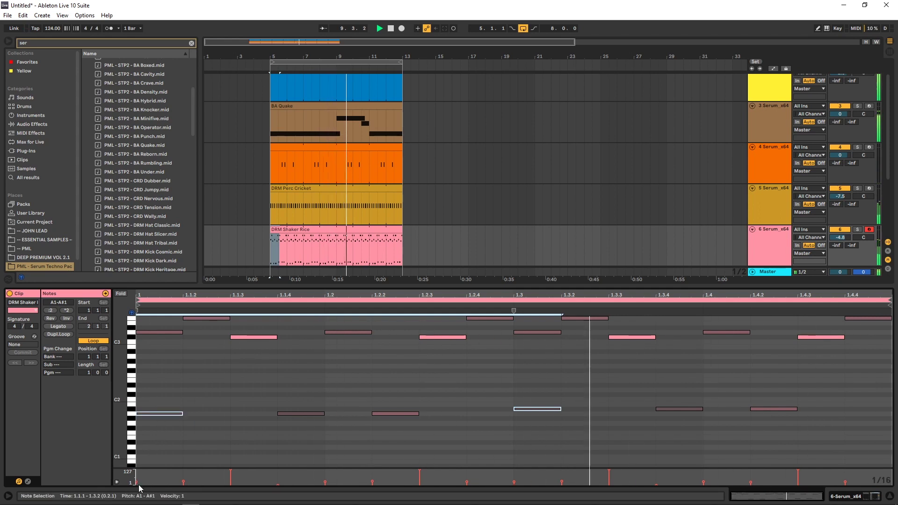
drag(137, 484, 136, 477)
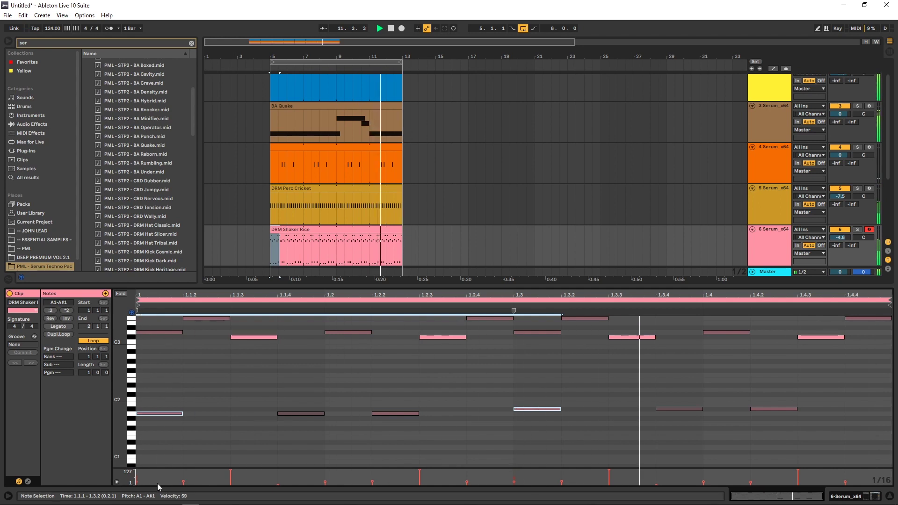
- Delete the duplicated low notes at 1.1.1 and 1.3.1 and restart playback
key(space)
drag(169, 387, 172, 423)
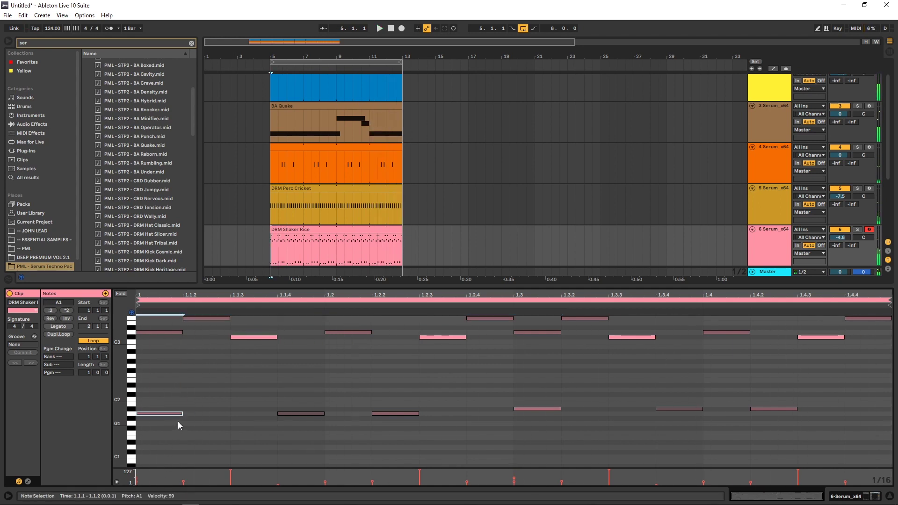
key(Delete)
double_click(527, 409)
key(space)
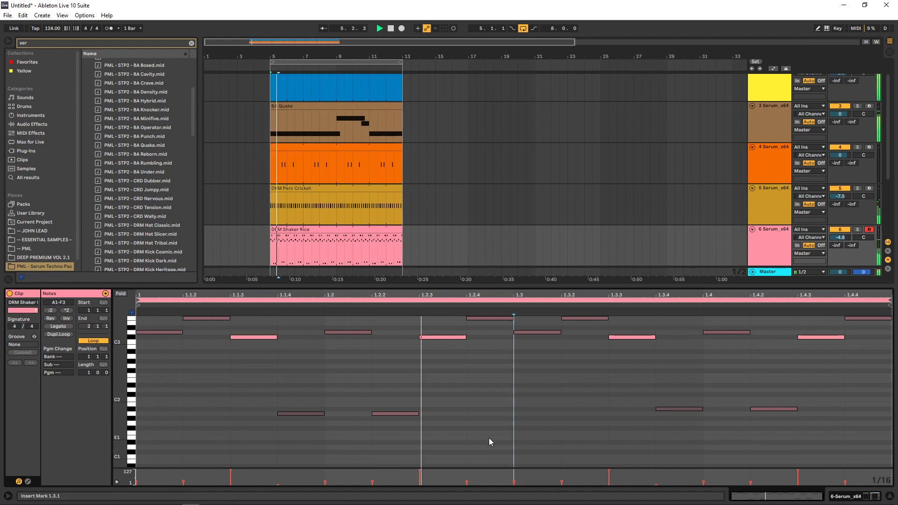
- Lower the volume of shaker track 6 to -5.4 dB
click(754, 248)
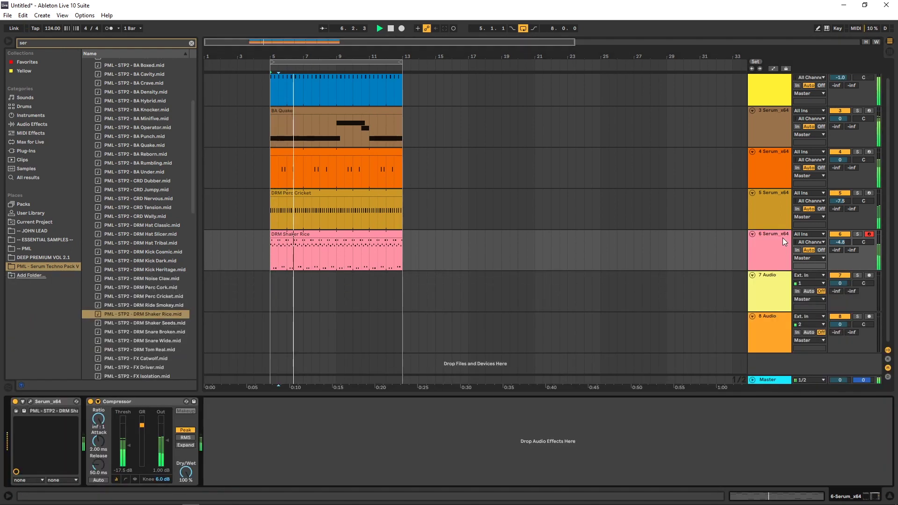
drag(840, 242, 818, 245)
click(764, 249)
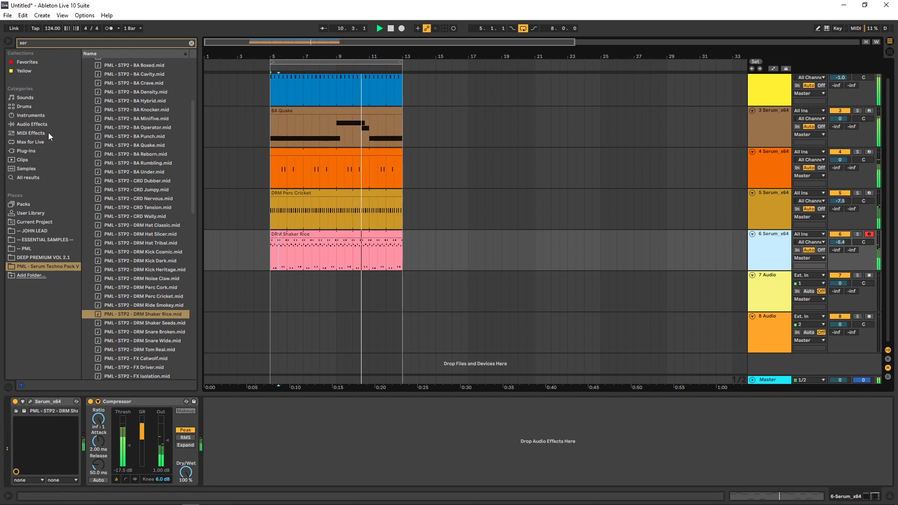
- Add an EQ Eight audio effect after the compressor on the shaker track and play the loop
click(36, 117)
click(37, 123)
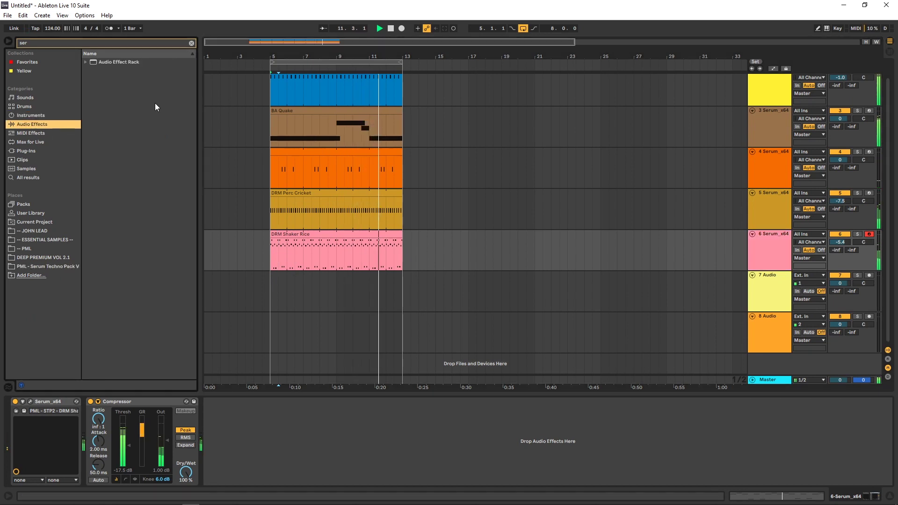
click(191, 43)
drag(140, 186, 251, 428)
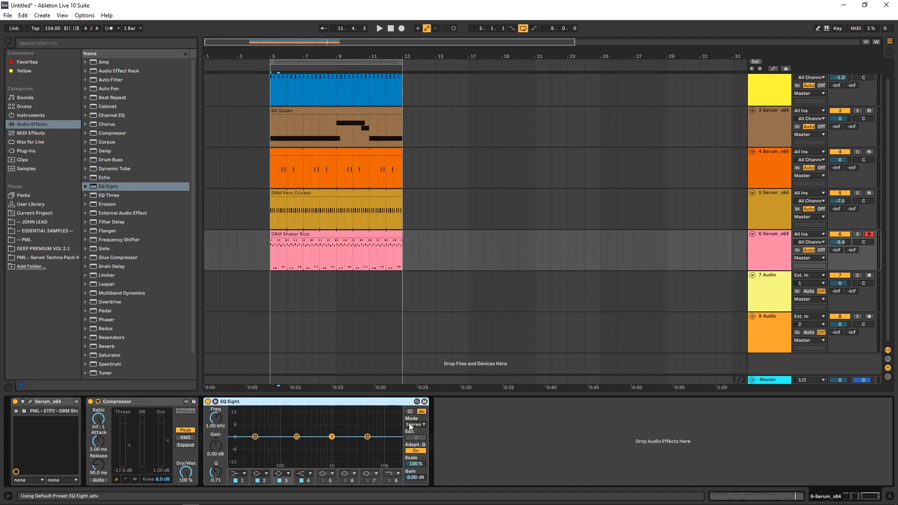
key(space)
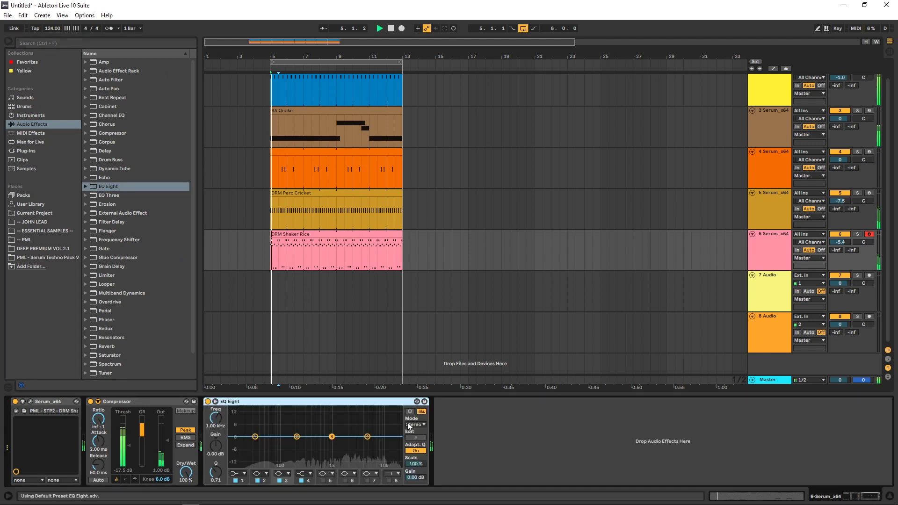
- Shape the shaker's EQ Eight with a low cut, a high-frequency boost and a 17.4 kHz high cut, and set the track volume to -6.7 dB
click(391, 479)
click(390, 481)
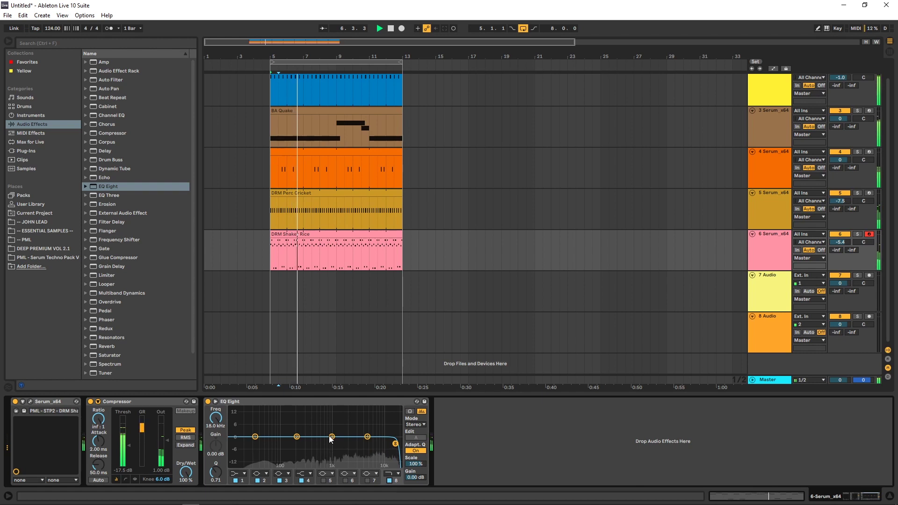
click(238, 474)
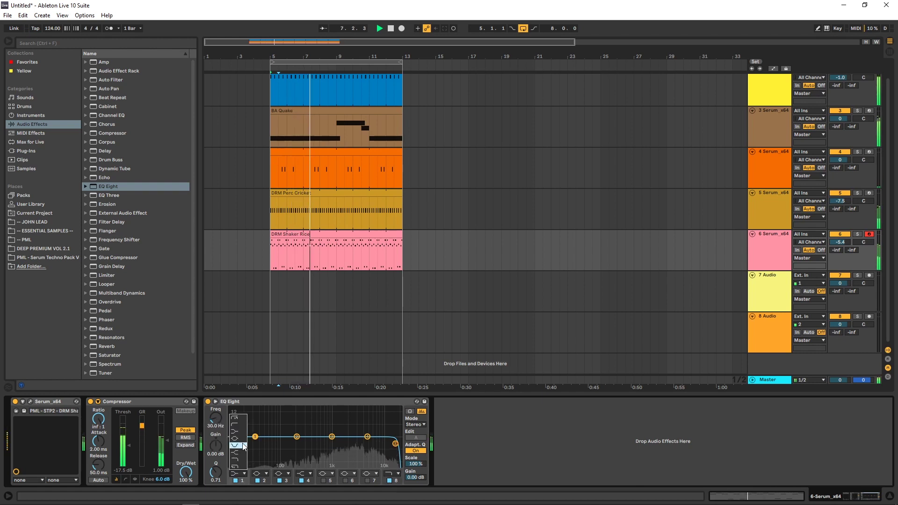
click(239, 418)
drag(259, 437, 263, 437)
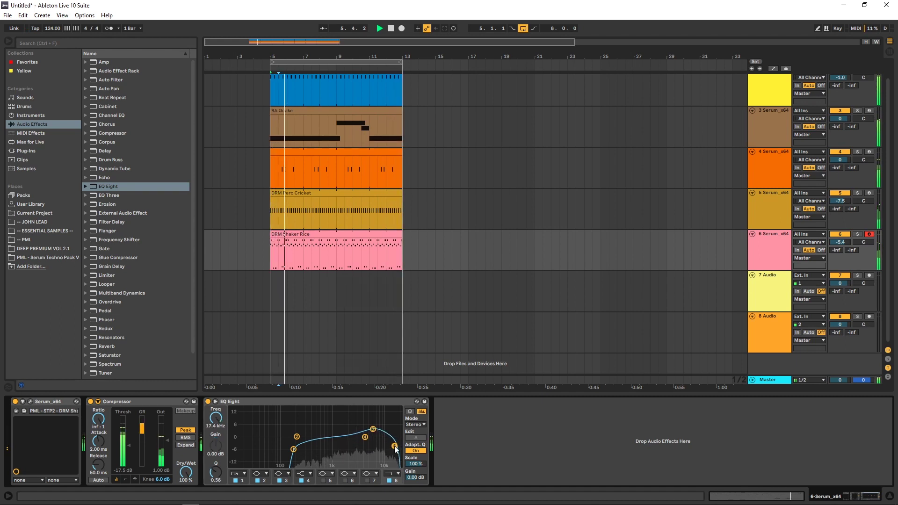
drag(841, 242, 842, 247)
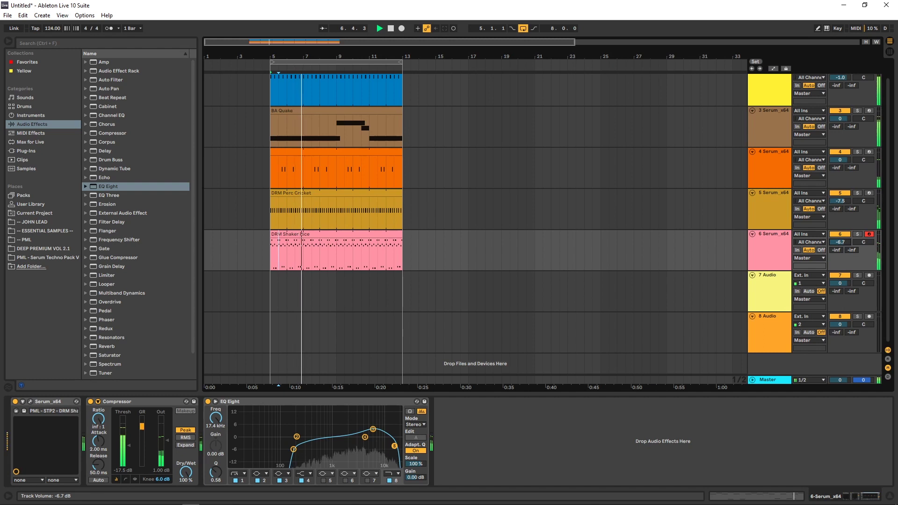
- Transpose the low A1 and A#1 notes in the DRM Shaker Rice clip up one octave and play the loop
double_click(307, 237)
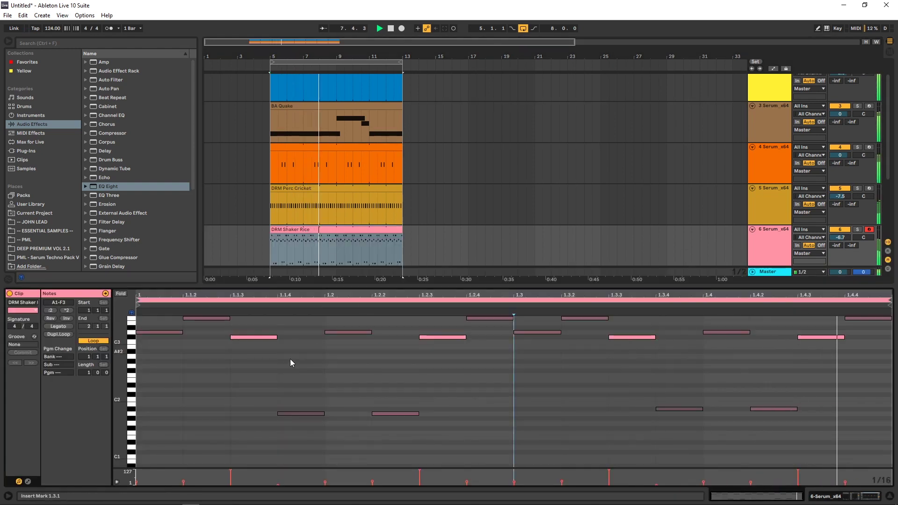
click(135, 415)
key(shift+Up)
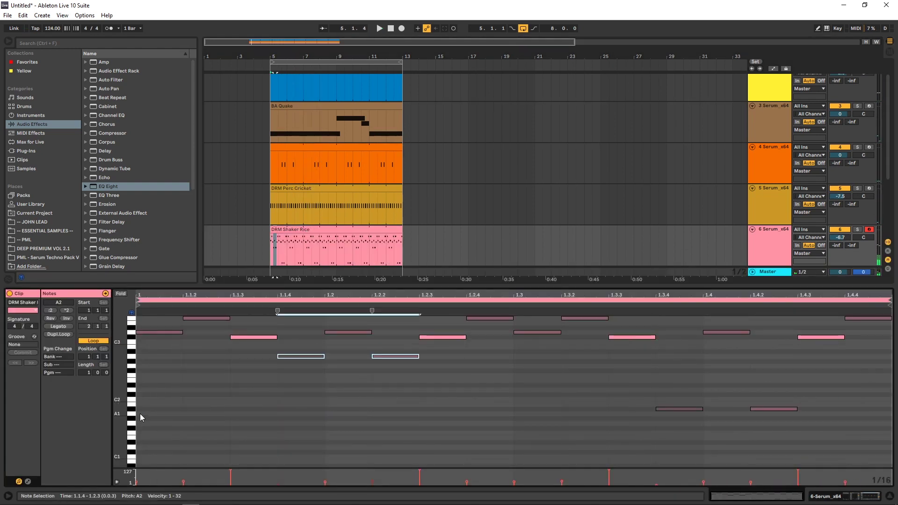
drag(648, 389, 792, 442)
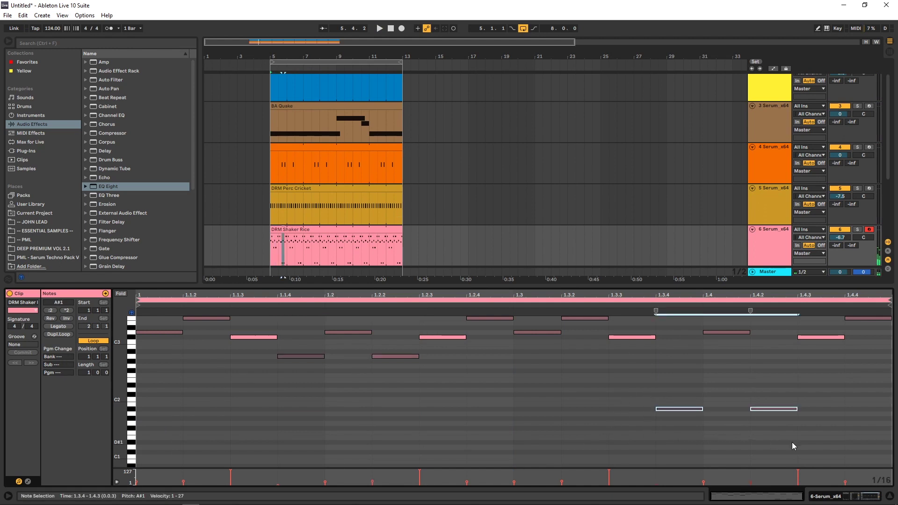
key(shift+Up)
key(space)
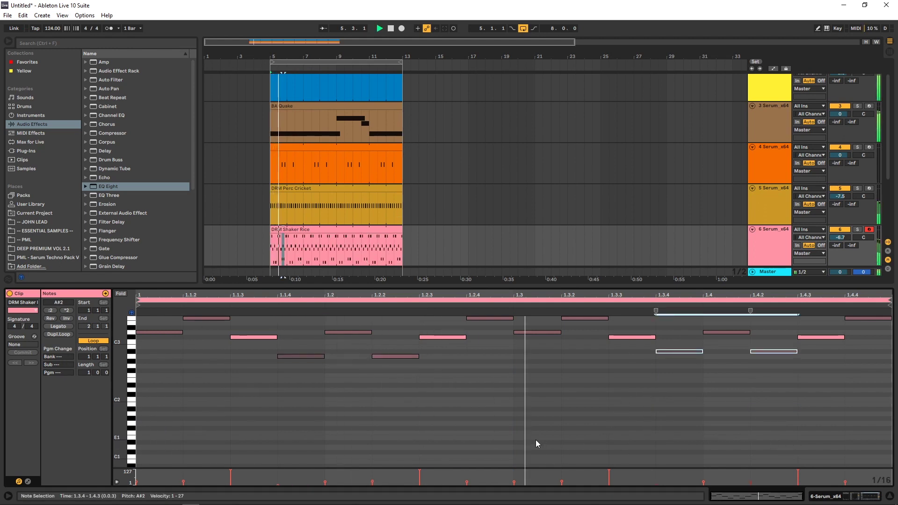
- Set the shaker track's volume to -7.3 dB and stop playback
click(770, 234)
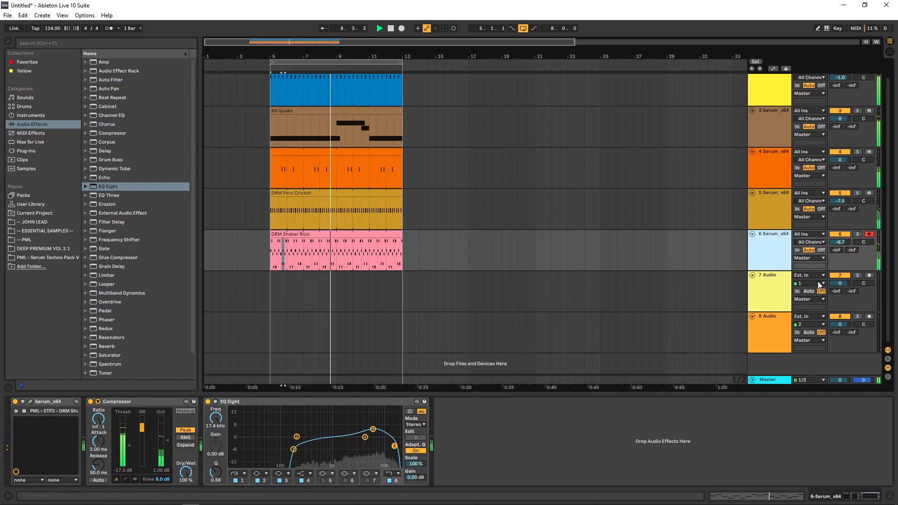
drag(840, 243, 841, 246)
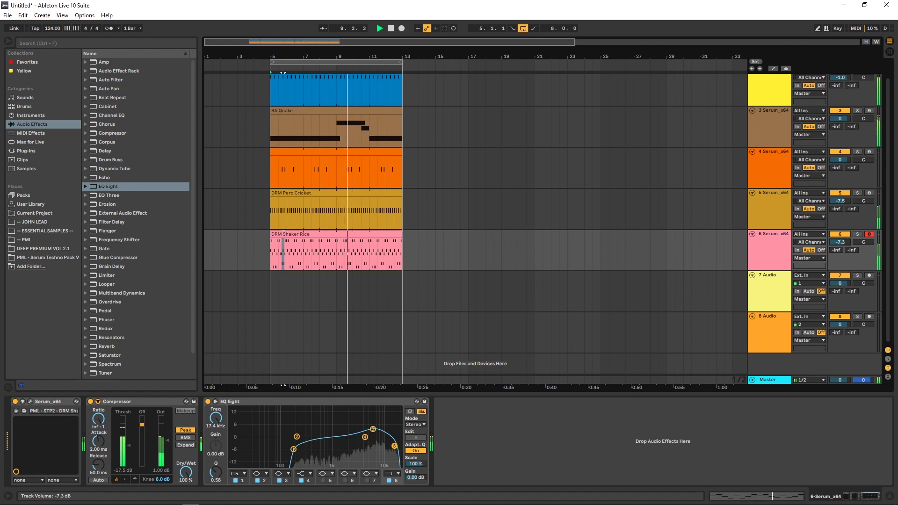
click(772, 238)
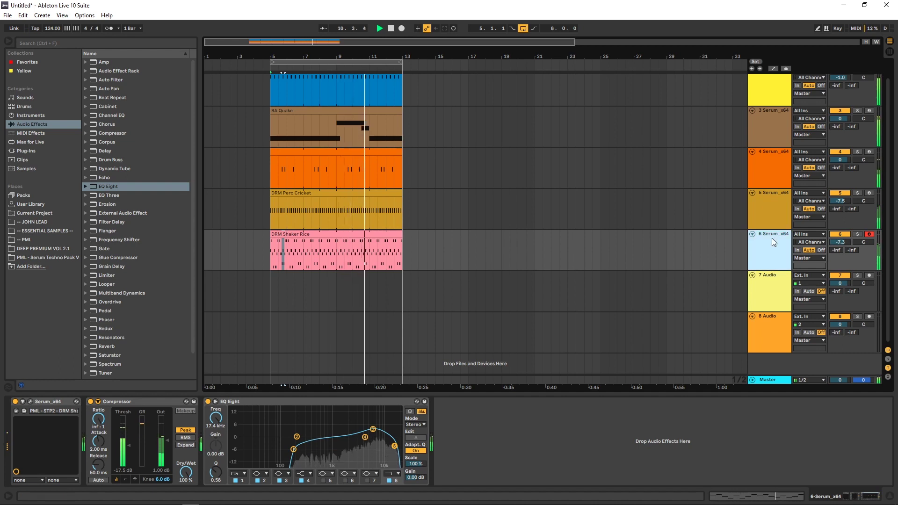
key(space)
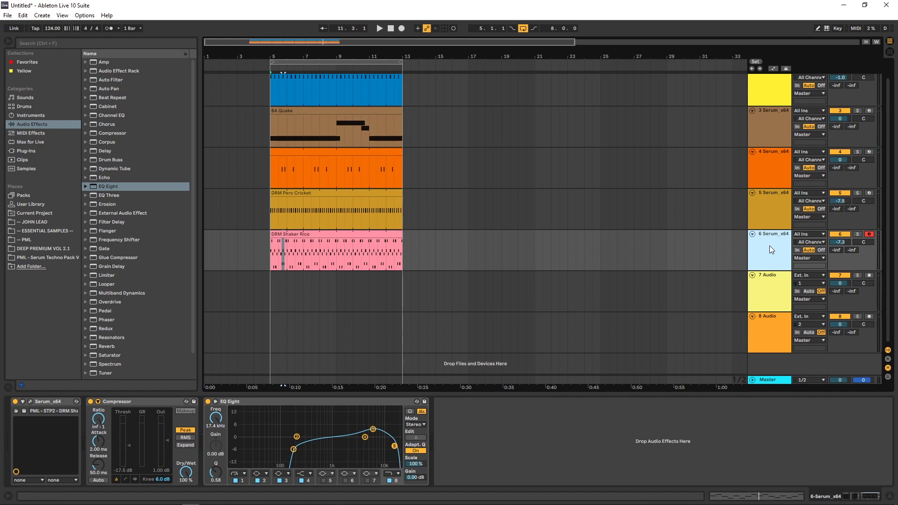
- Add a new Serum track below the shaker track and load the user preset PML - STP2 - CRD Tension
click(769, 217)
click(771, 253)
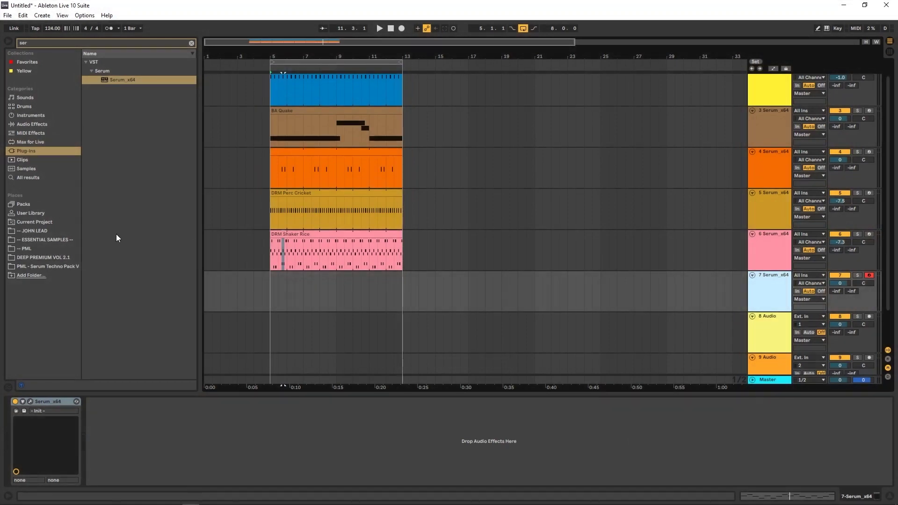
click(30, 402)
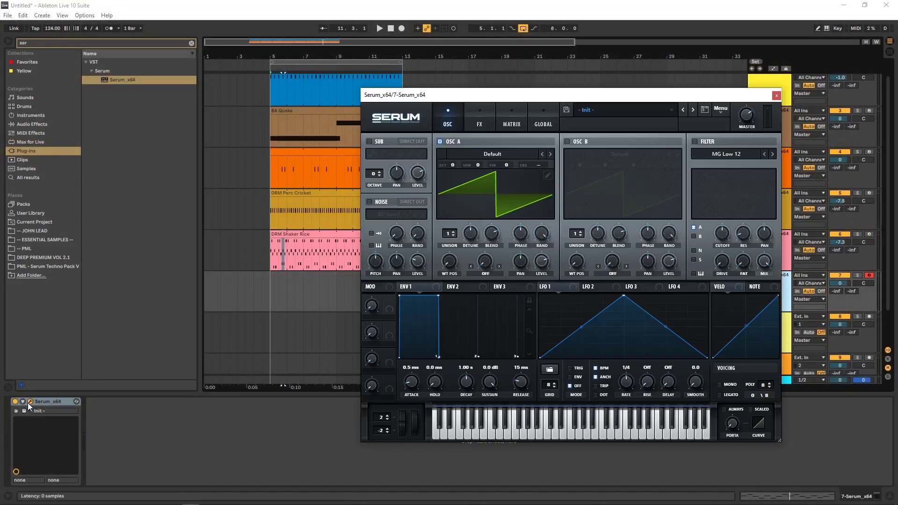
click(608, 109)
mouse_move(623, 215)
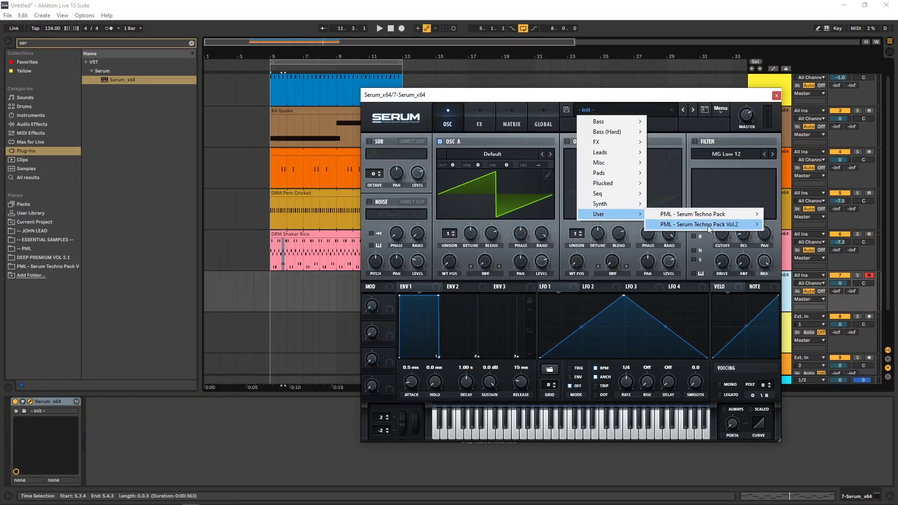
mouse_move(707, 227)
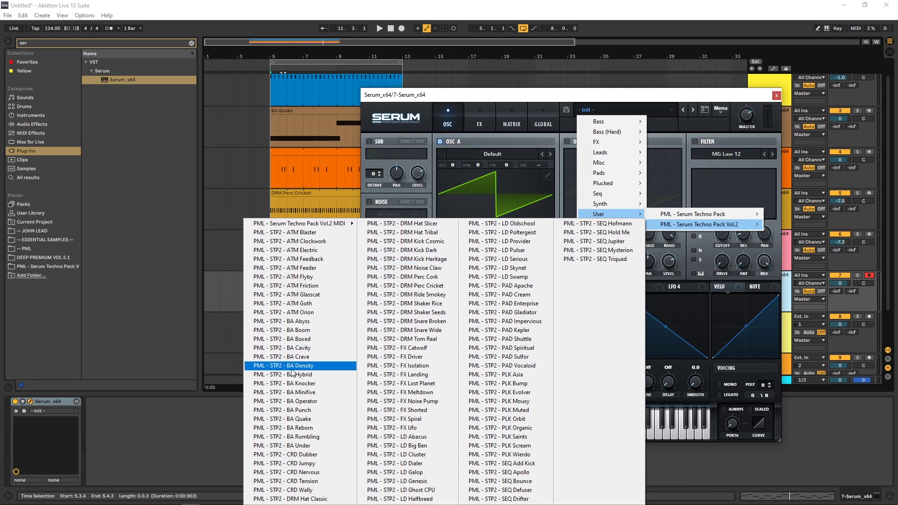
click(287, 482)
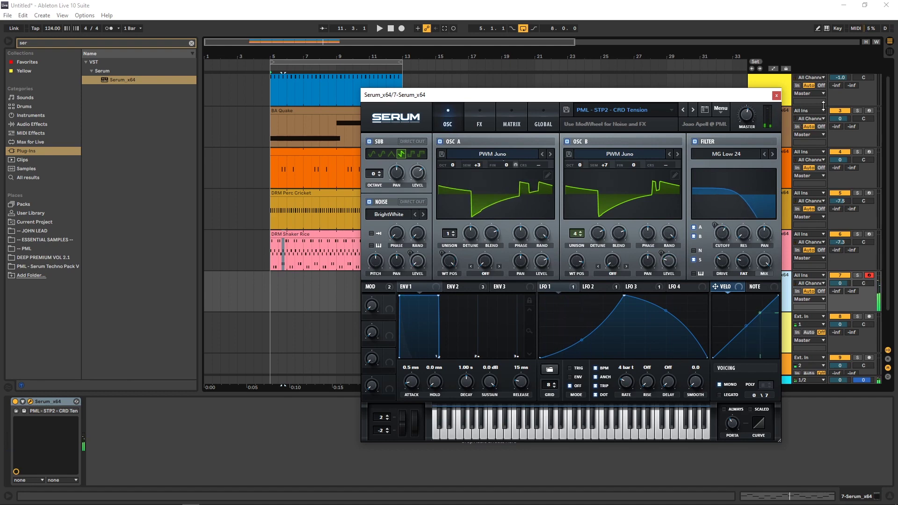
- Play the loop and lower the CRD Tension filter cutoff in Serum to 151 Hz
mouse_move(726, 254)
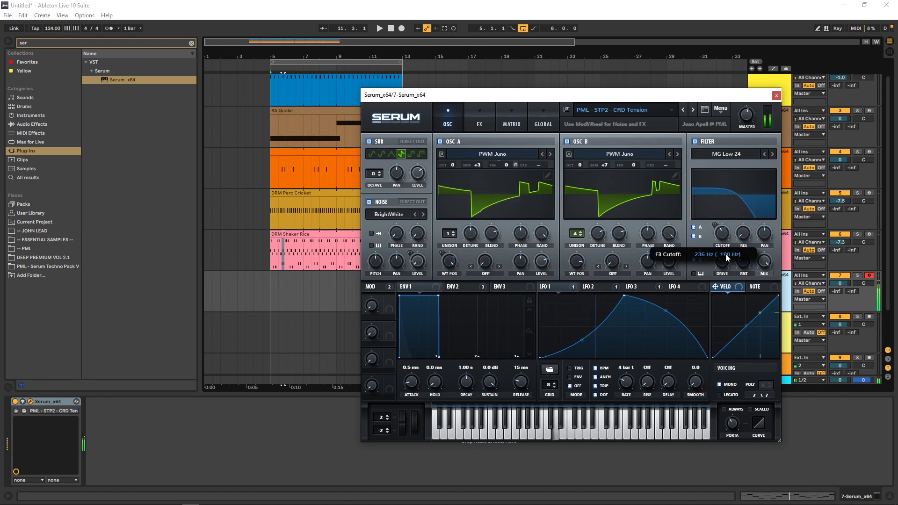
key(space)
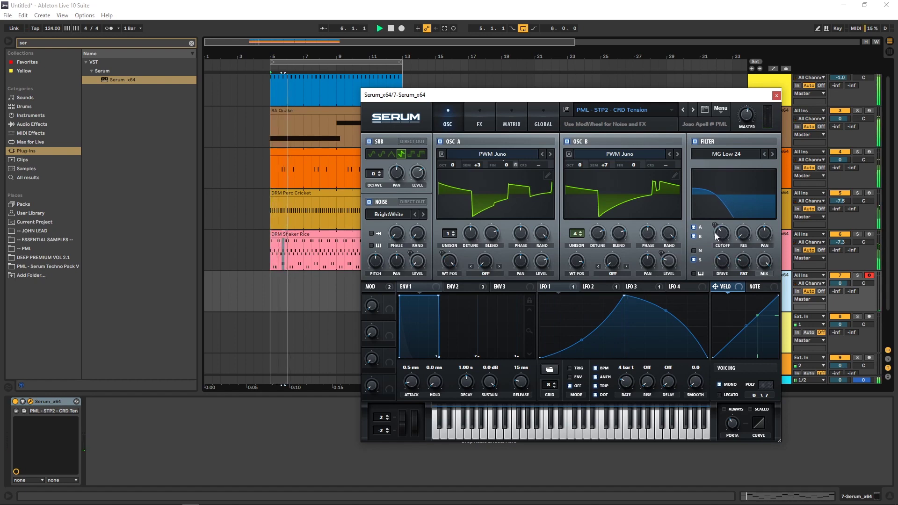
mouse_move(725, 234)
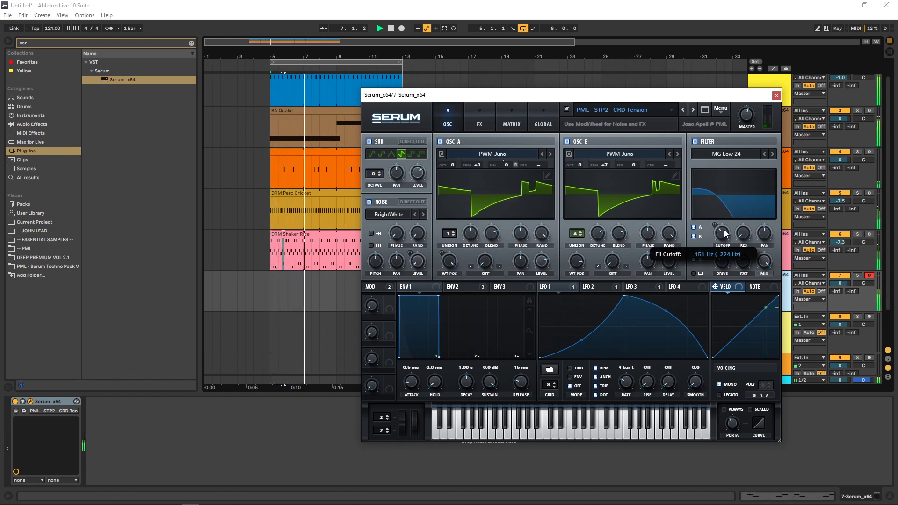
- Review the CRD Tension preset's effects from distortion through reverb, and close the Serum window
click(480, 122)
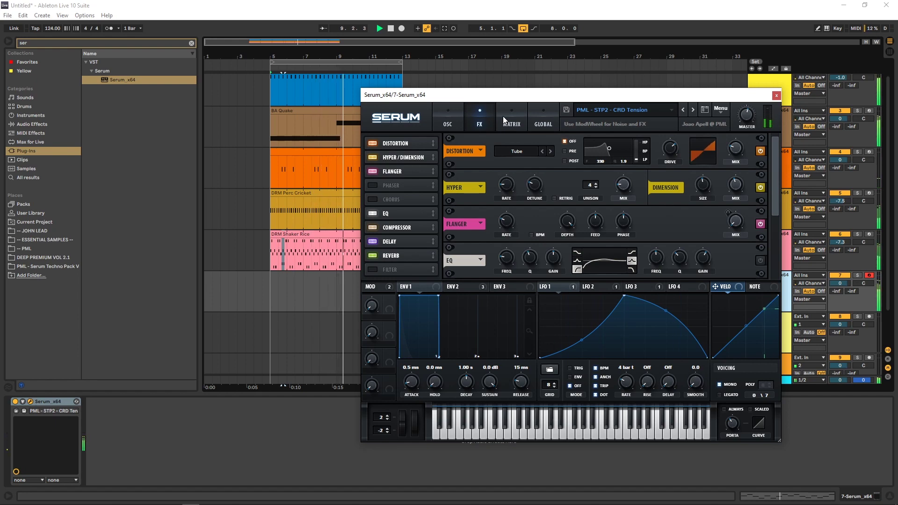
click(399, 242)
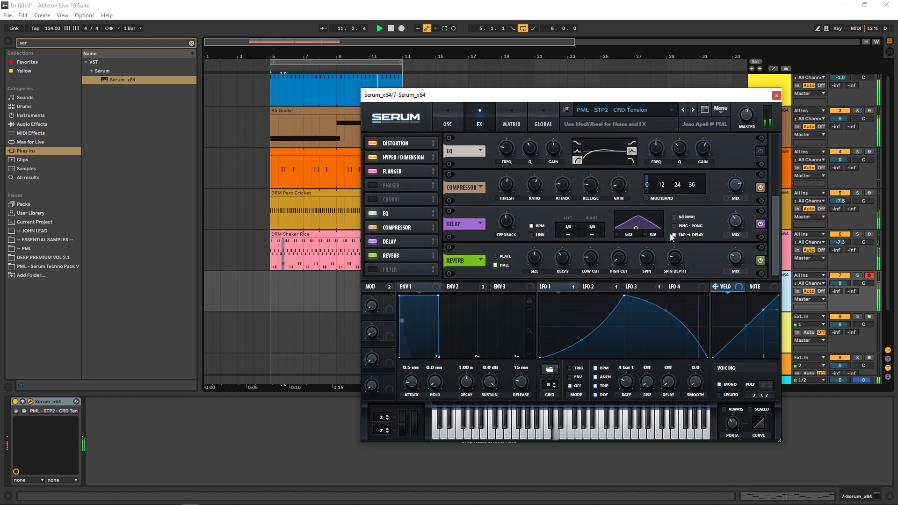
click(776, 96)
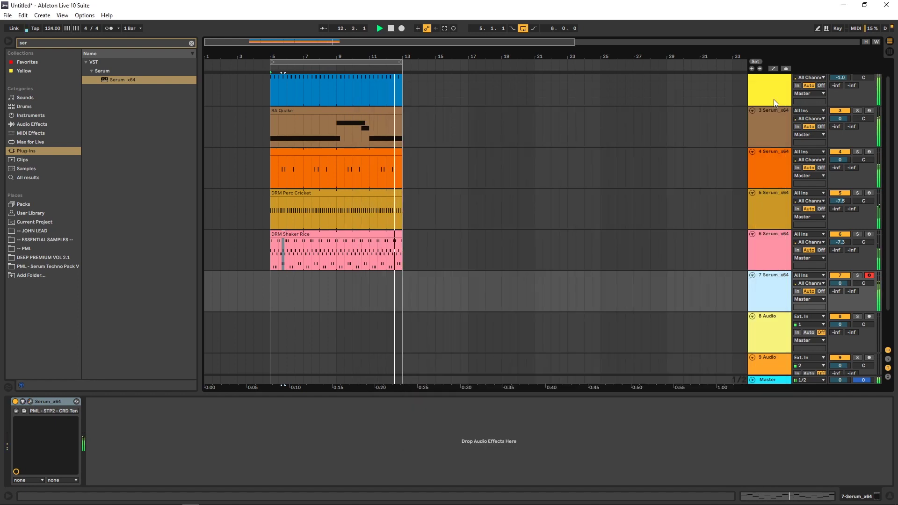
- Stop playback and create a one-bar looping MIDI clip on the new Serum track, spanning bars 5 to 13, and open it
drag(271, 274, 301, 274)
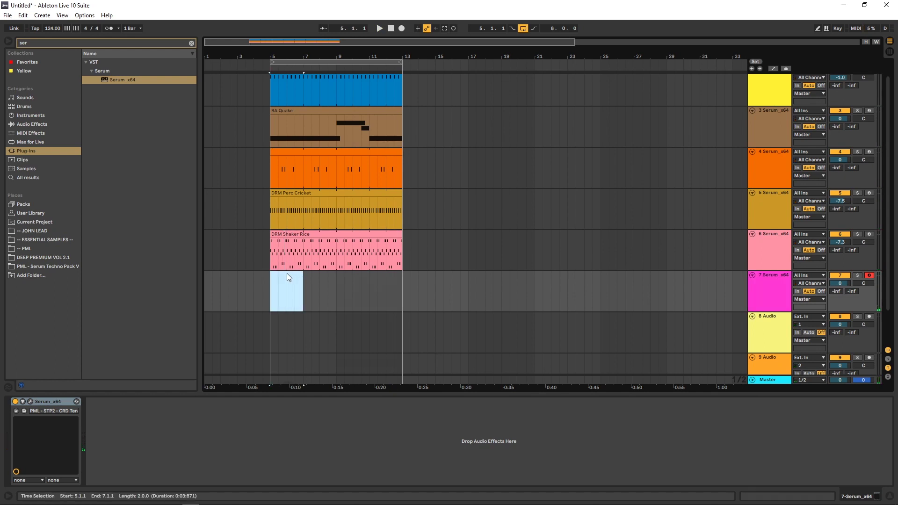
click(288, 274)
double_click(273, 275)
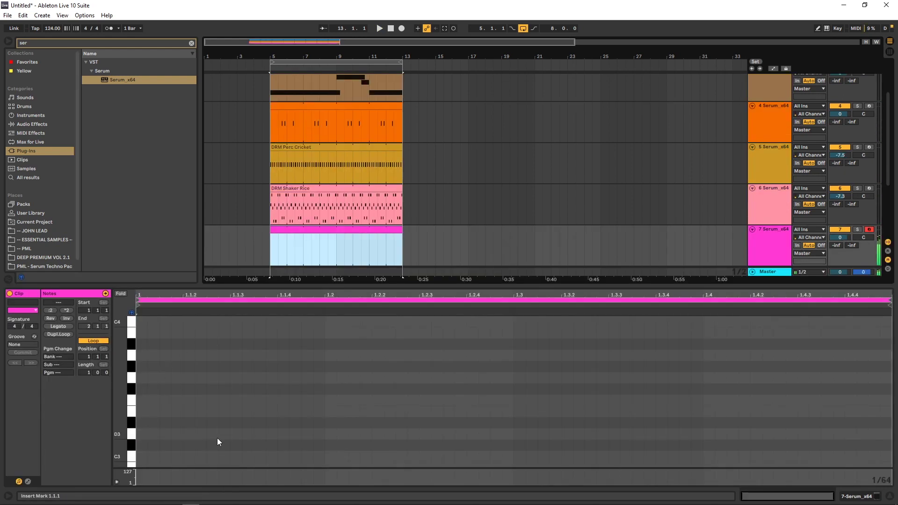
- Set the note grid to 1/16, add a sixteenth D3 note at 1.1.3 in the new clip, and play the loop
right_click(265, 389)
click(307, 360)
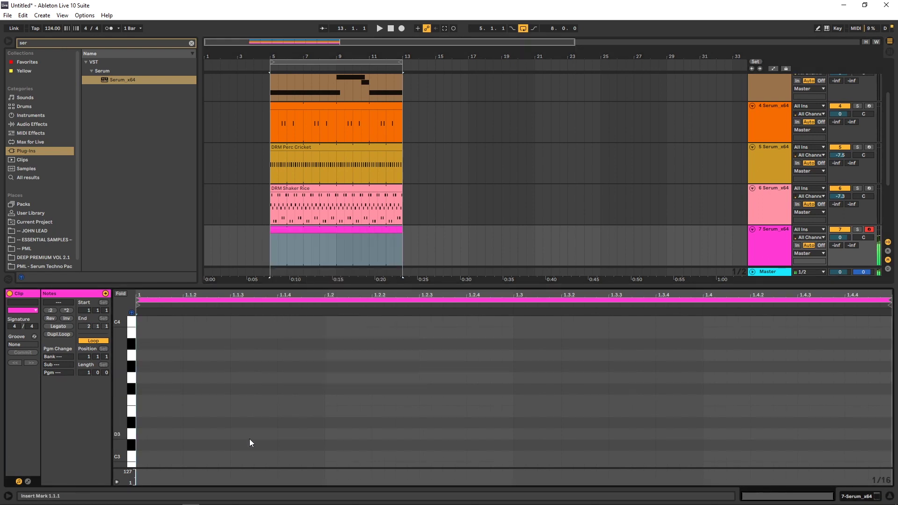
double_click(237, 434)
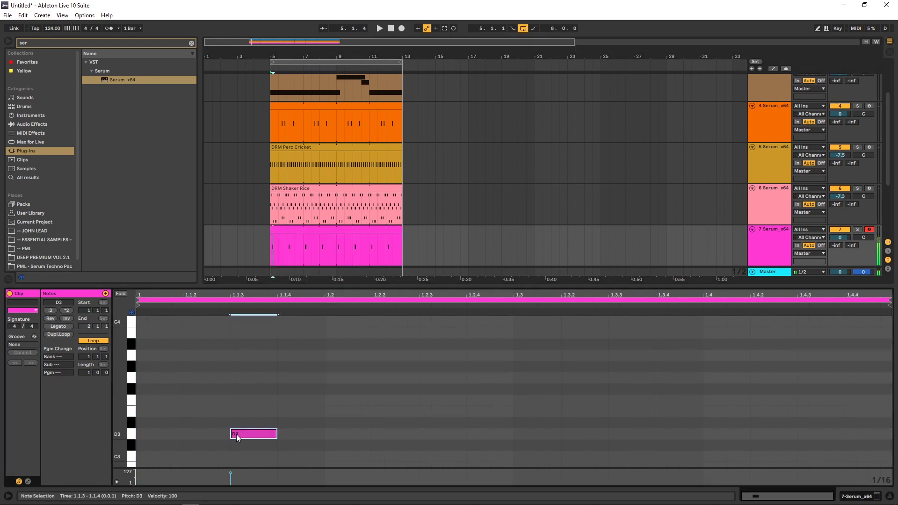
key(space)
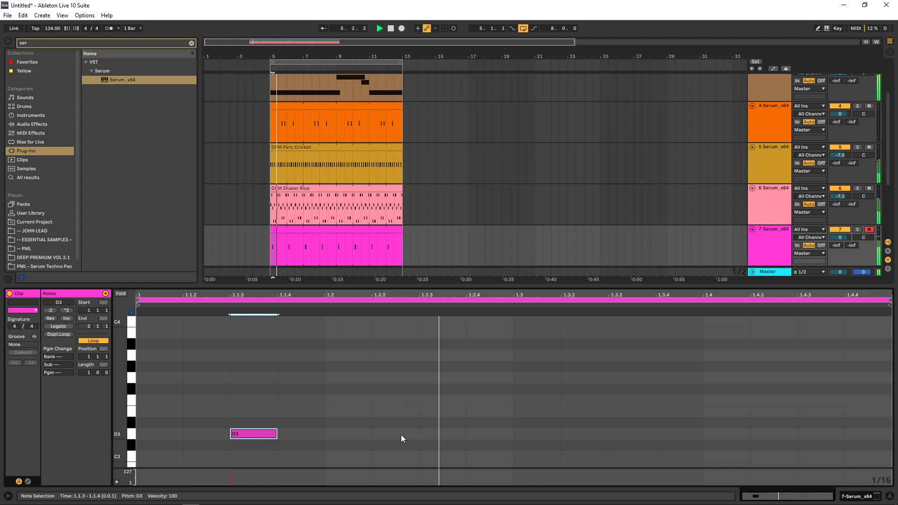
- Add a second sixteenth-long D3 note to track 7's clip and place it at 1.3.3
double_click(479, 433)
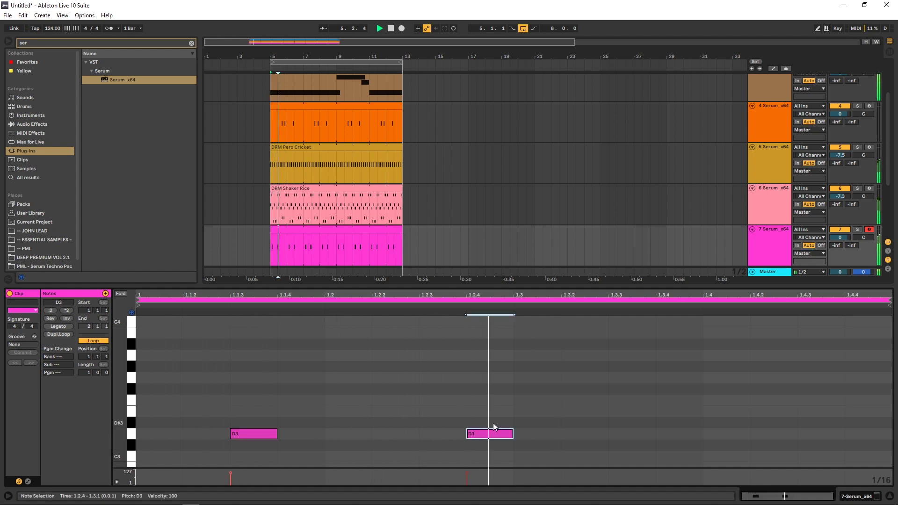
drag(487, 432, 634, 432)
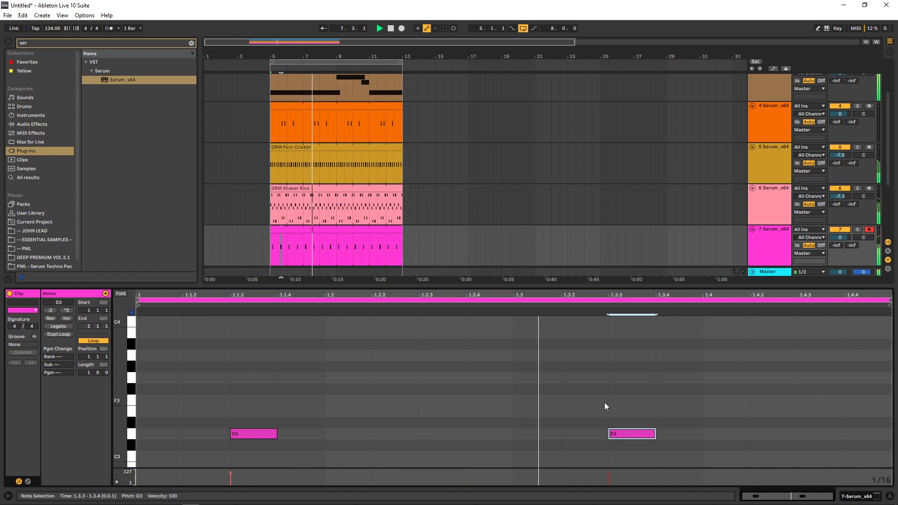
- Try a velocity-12 note at 1.3.2 transposed down an octave to D2, audition it, and delete it
scroll(589, 412, down, 1)
double_click(575, 416)
drag(561, 472, 562, 484)
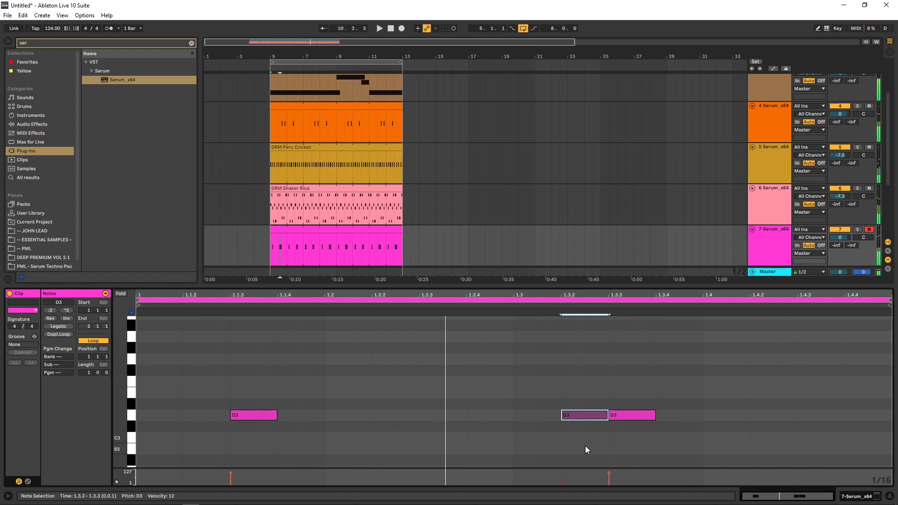
key(shift+Down)
key(space)
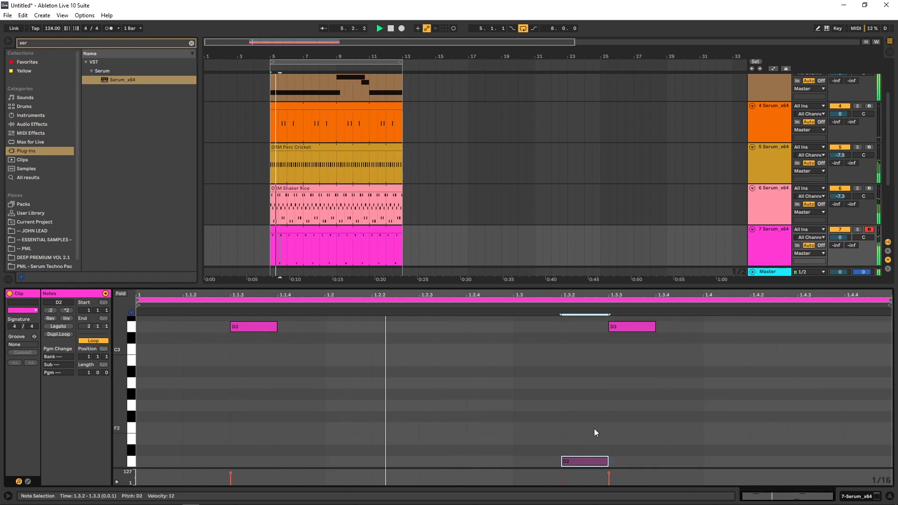
key(Delete)
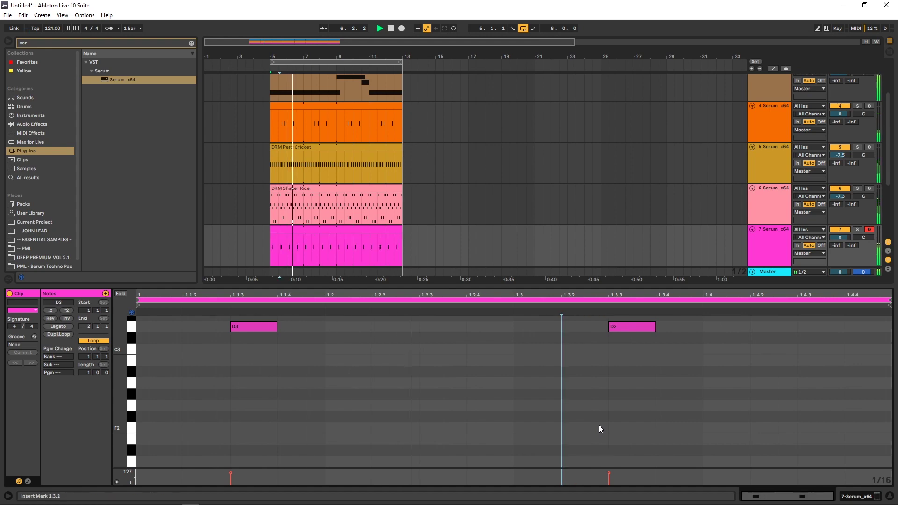
- Raise the filter cutoff slightly in track 7's Serum CRD Tension patch and close the plug-in window
click(772, 237)
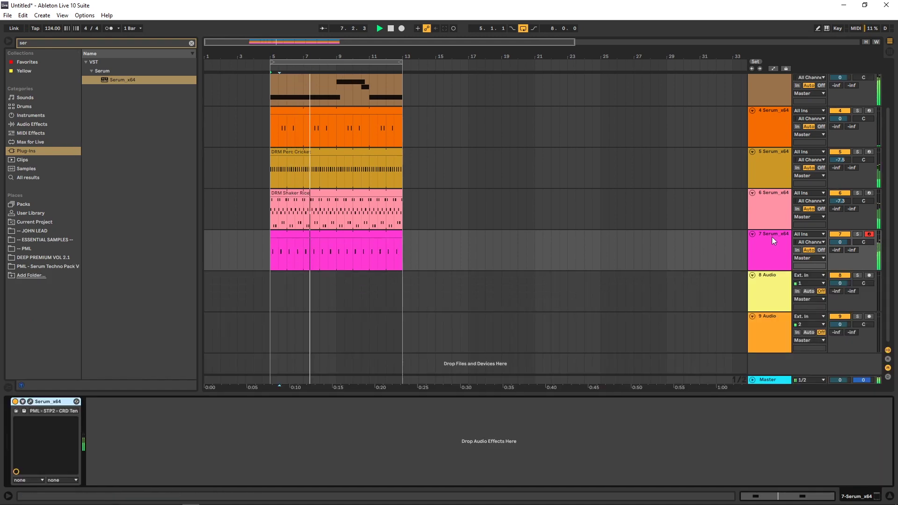
click(30, 401)
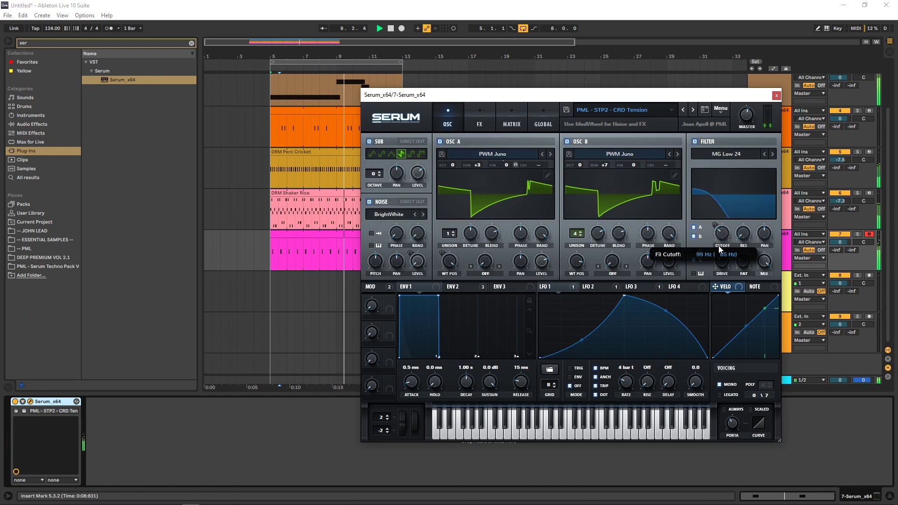
drag(721, 243, 721, 248)
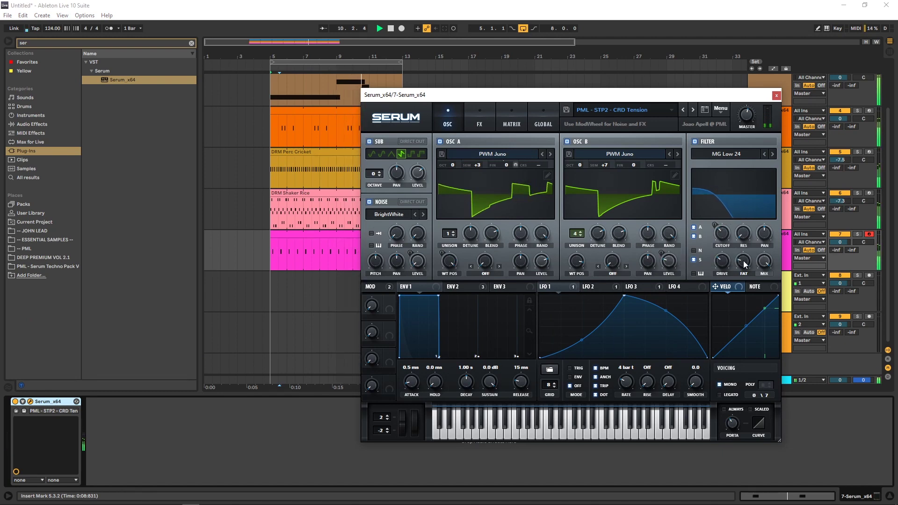
drag(726, 260, 725, 231)
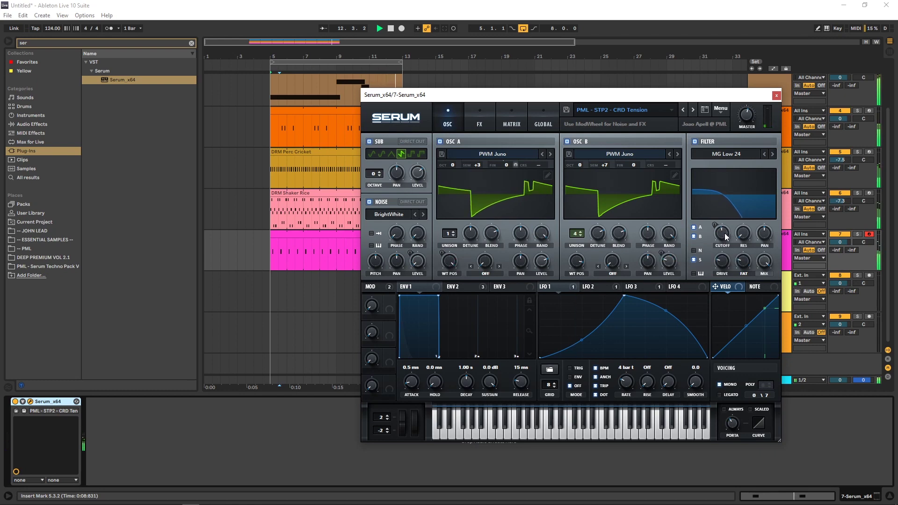
click(776, 94)
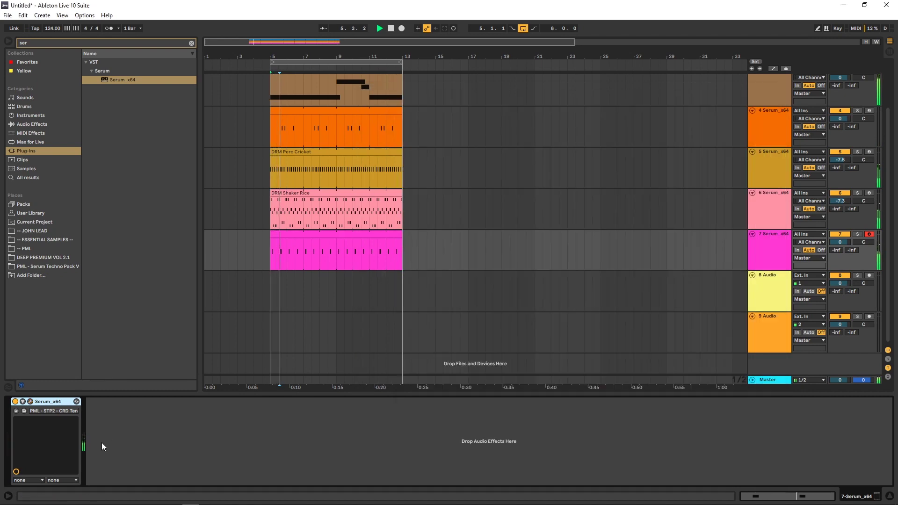
- Paste the copied Compressor after Serum on track 7 and set its threshold to -21.3 dB during playback
key(space)
click(122, 431)
key(ctrl+v)
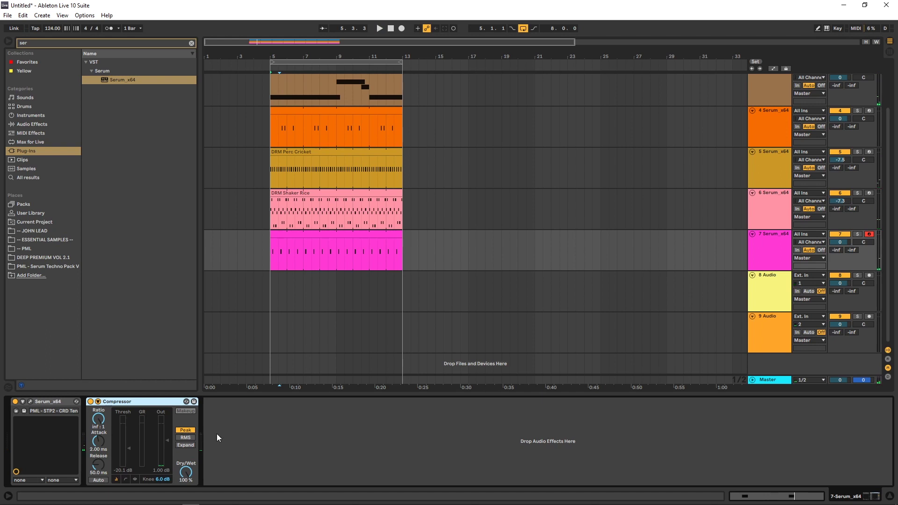
key(space)
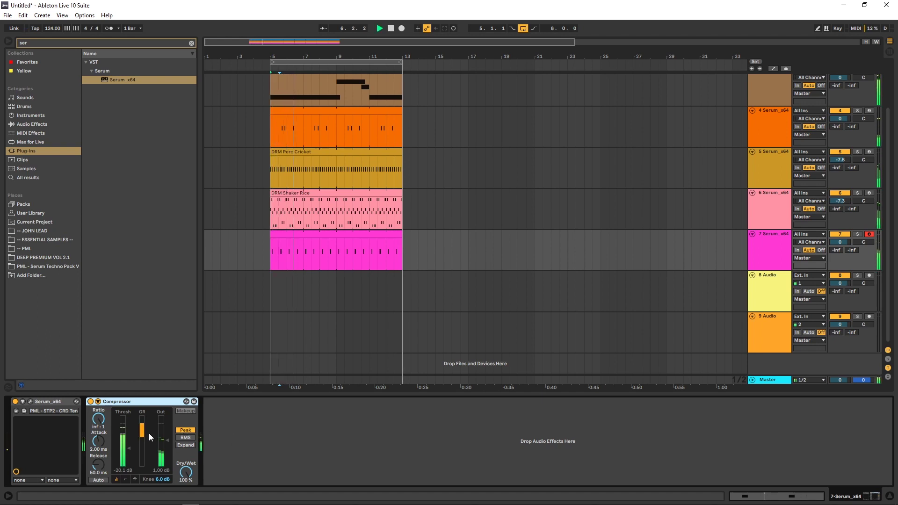
drag(130, 450, 130, 455)
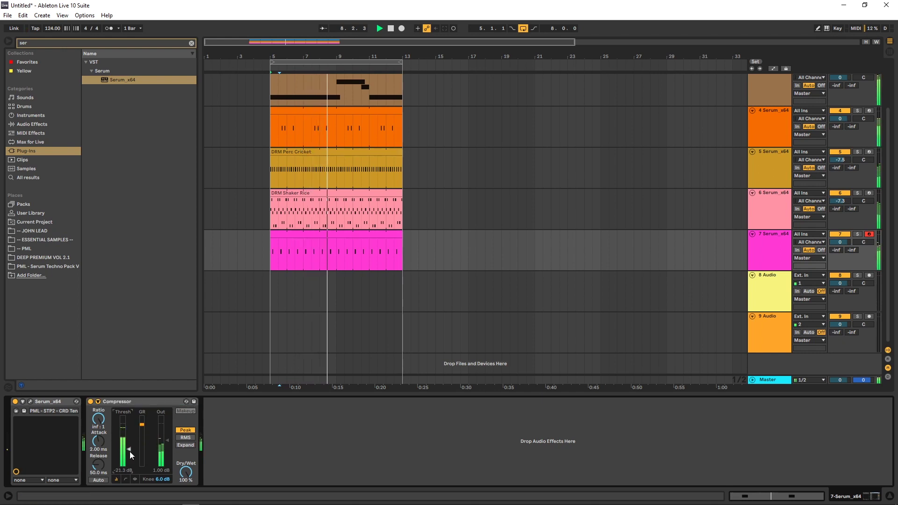
- Lower track 7's volume to -2.1 dB
drag(838, 243, 838, 249)
click(768, 248)
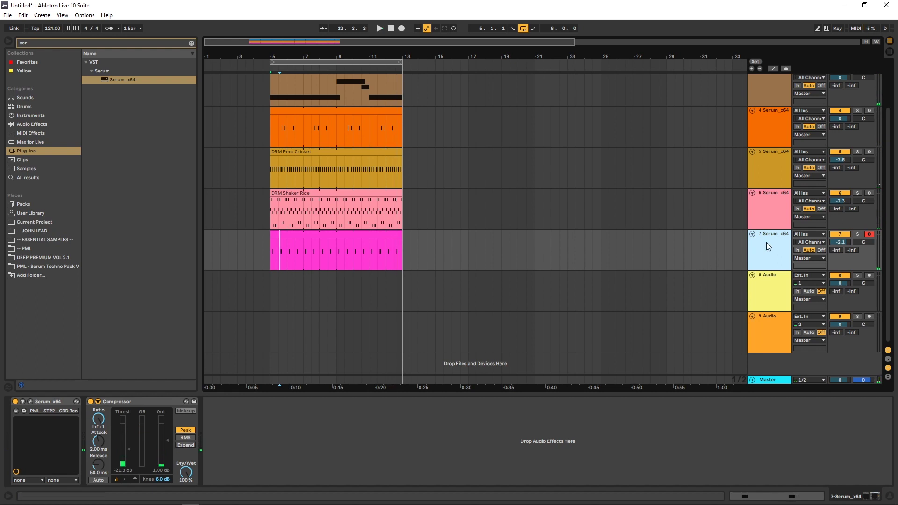
- Insert a new MIDI track below track 7 and load Serum_x64 on it
double_click(351, 259)
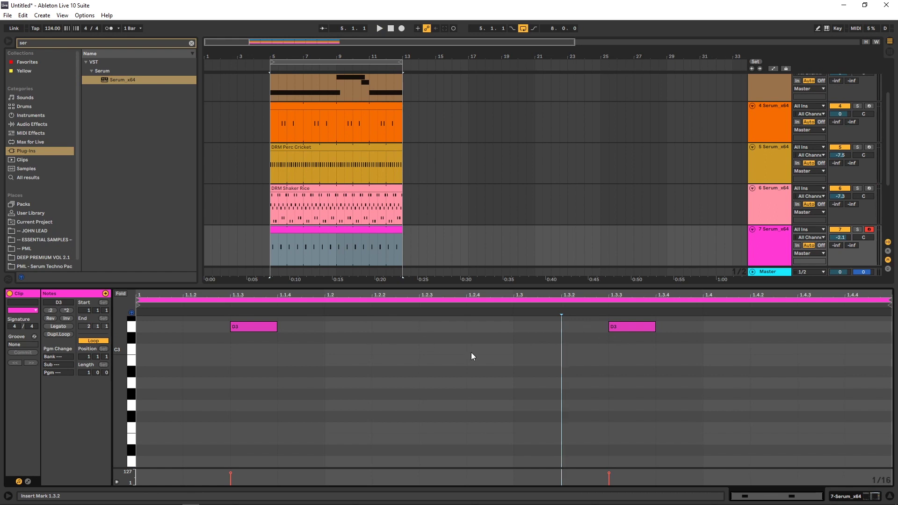
click(785, 235)
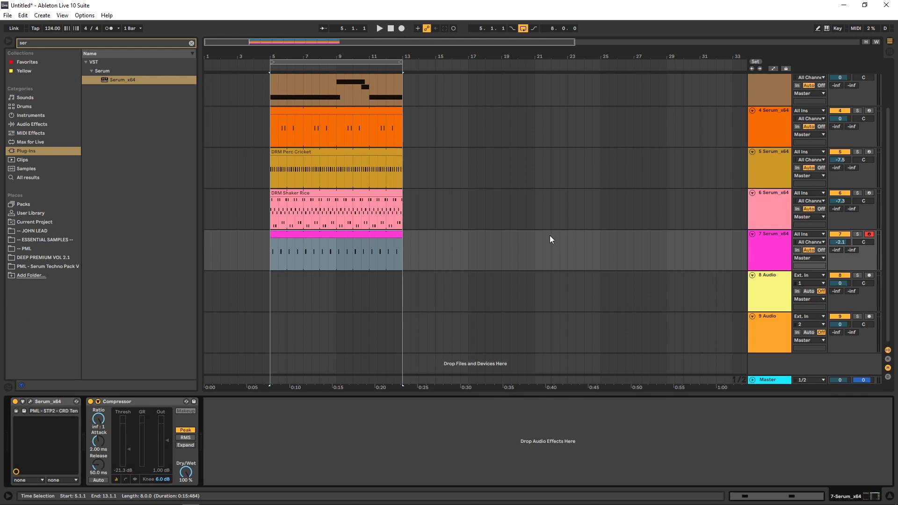
right_click(778, 255)
click(804, 321)
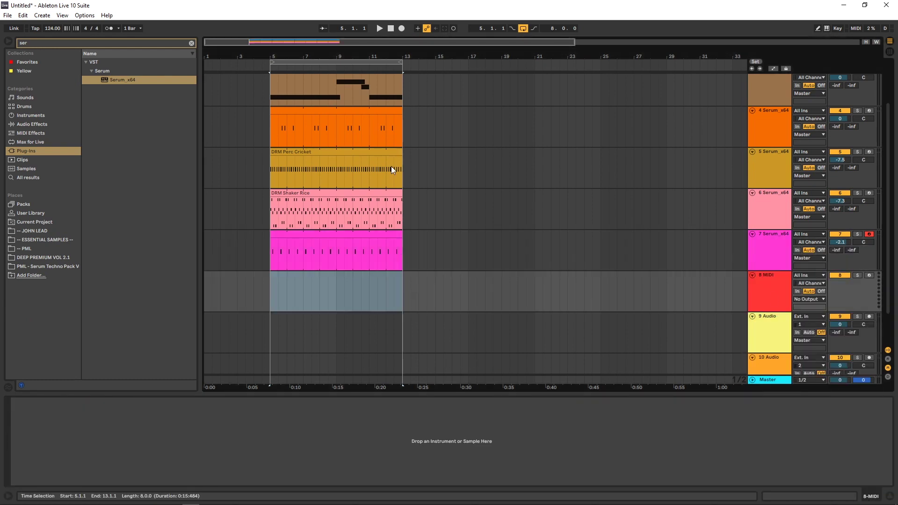
click(131, 82)
drag(287, 280, 294, 285)
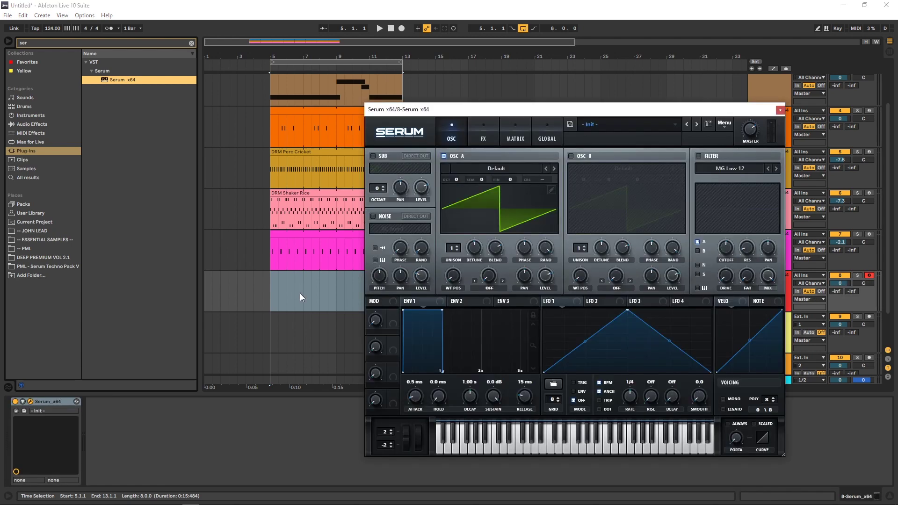
- Load the PML - STP2 - FX Isolation preset in track 8's Serum, close the plug-in window and audition it with the loop
click(601, 122)
mouse_move(620, 229)
mouse_move(692, 239)
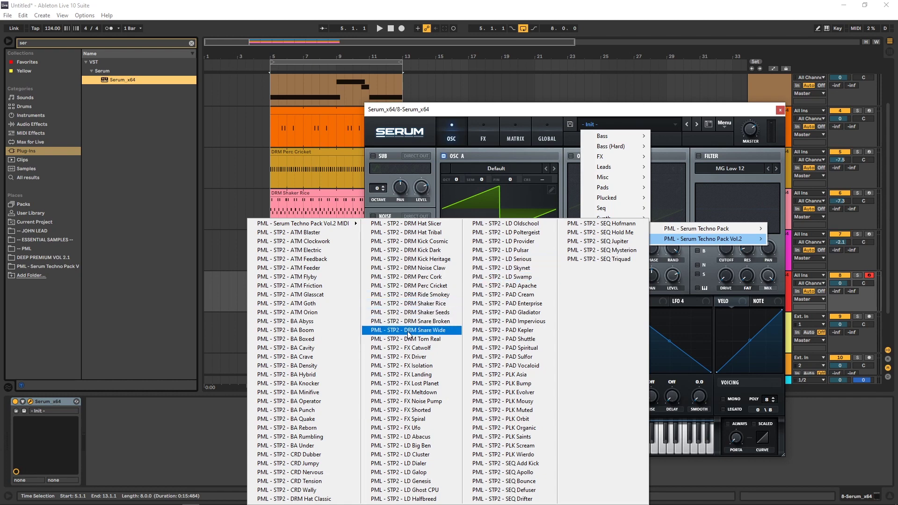
click(419, 368)
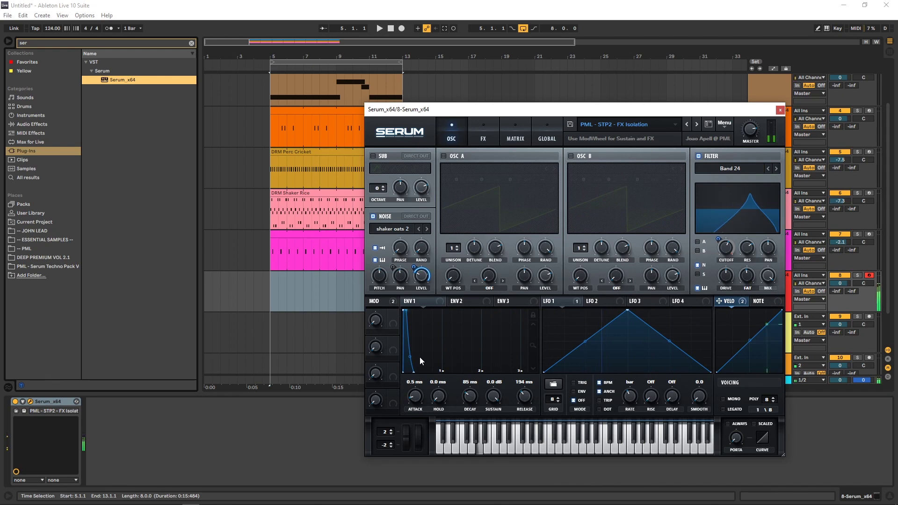
click(780, 110)
key(space)
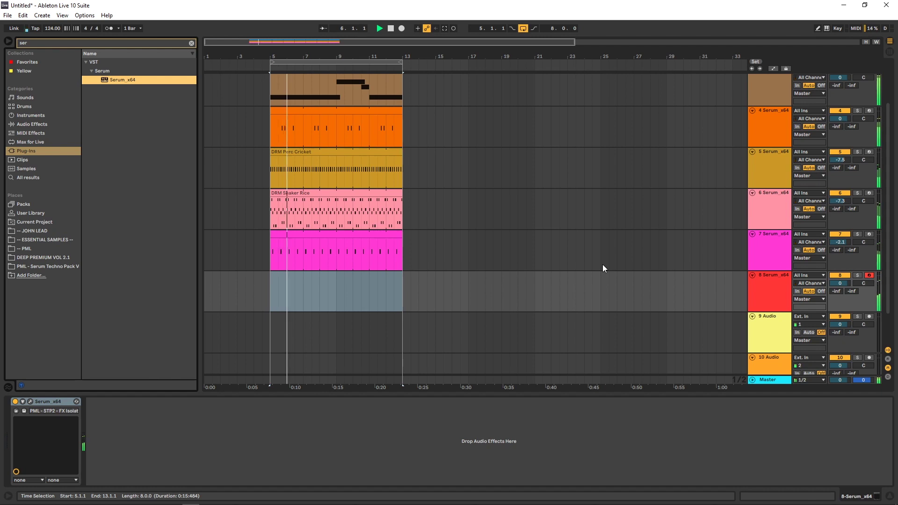
click(775, 294)
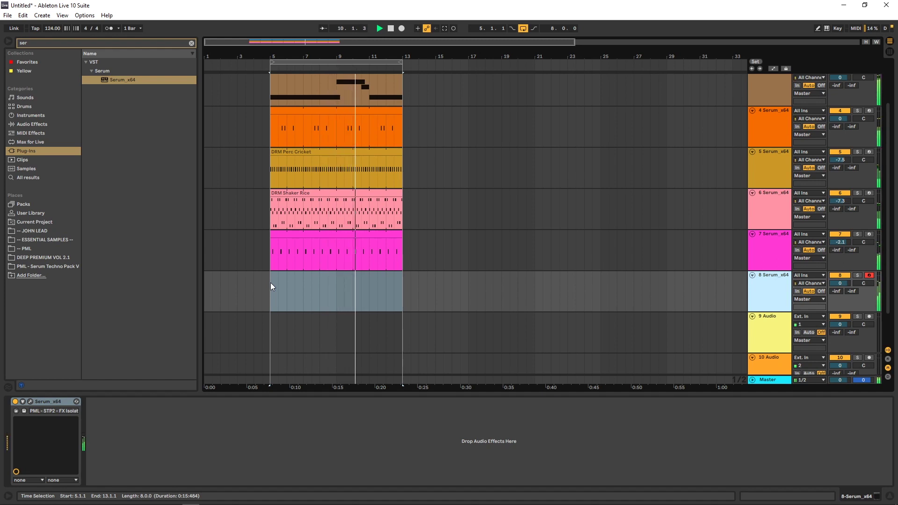
- Place PML - STP2 - FX Isolation.mid from the Serum Techno Pack on track 8 at bar 5, extend it to bar 13 and play it
click(48, 266)
scroll(155, 276, down, 3)
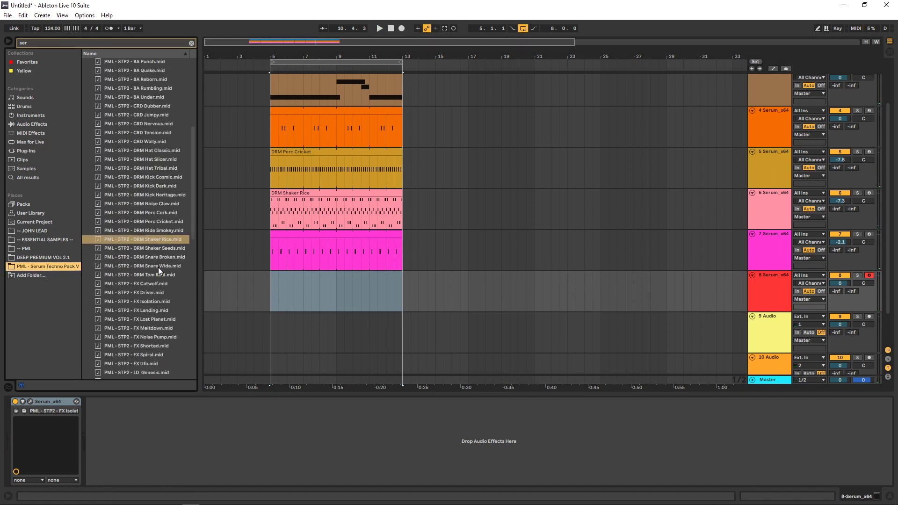
drag(154, 291, 271, 286)
drag(271, 285, 270, 285)
drag(335, 276, 401, 281)
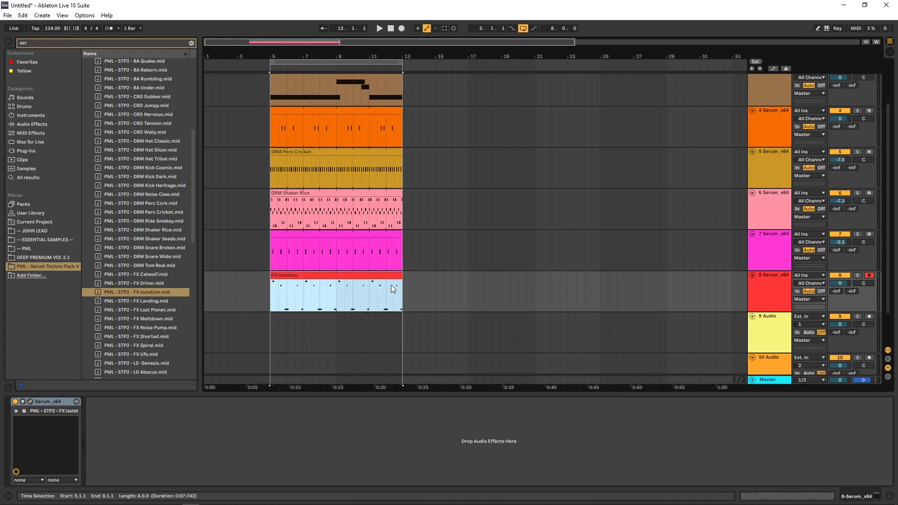
key(space)
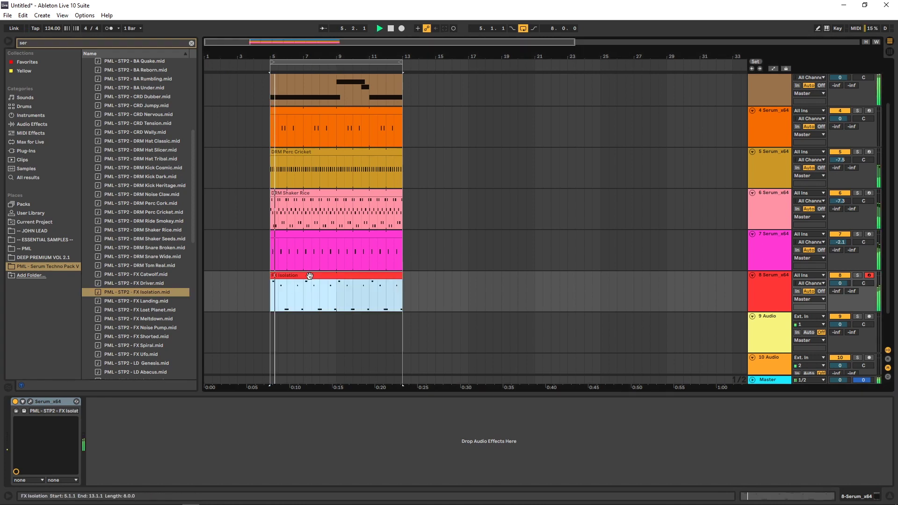
- Deactivate the upper G0 and A#0 notes in the FX Isolation clip, keeping only the low notes active
double_click(310, 275)
scroll(246, 358, down, 2)
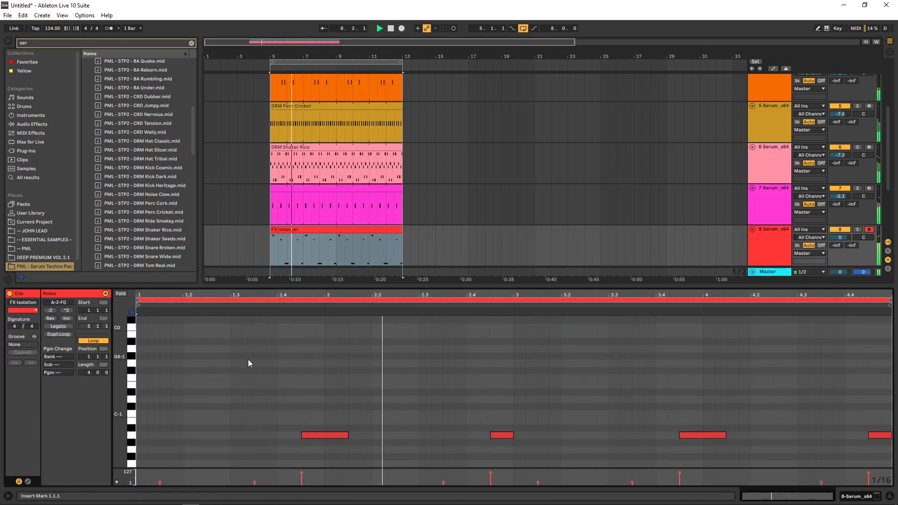
key(ctrl+a)
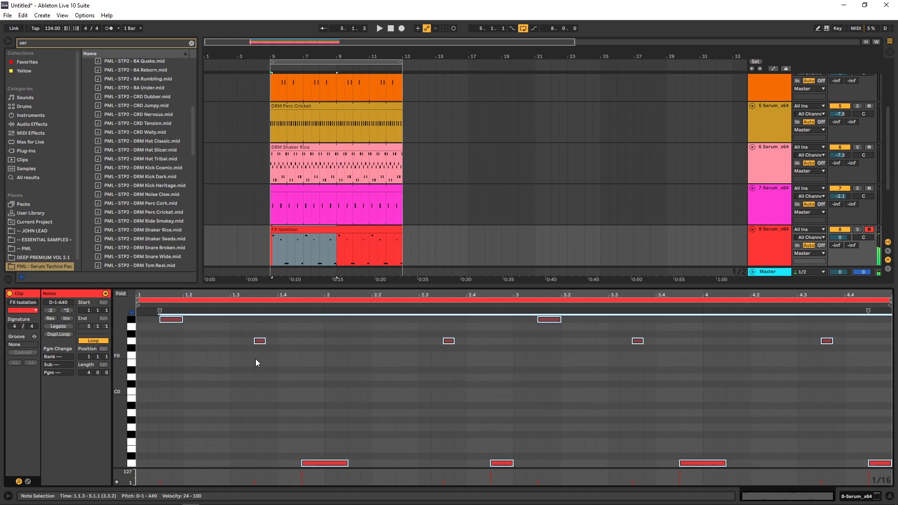
scroll(257, 362, down, 2)
key(space)
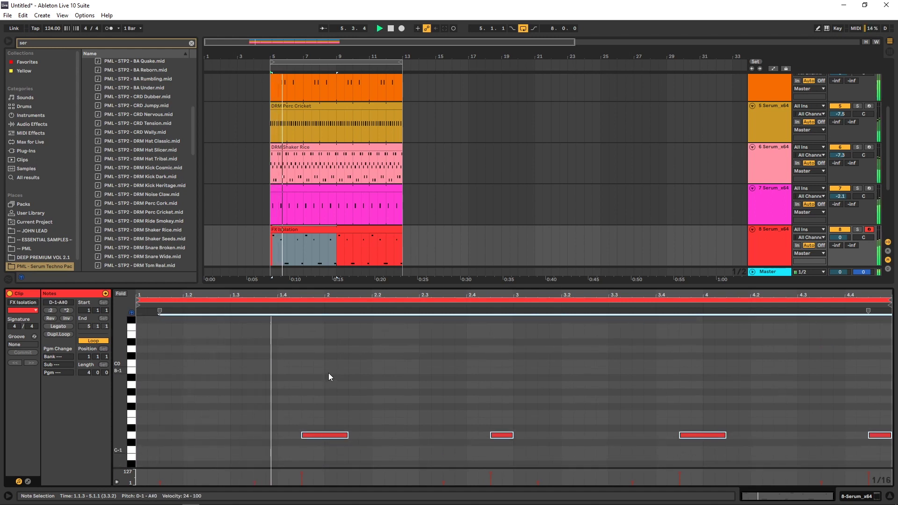
scroll(289, 373, up, 2)
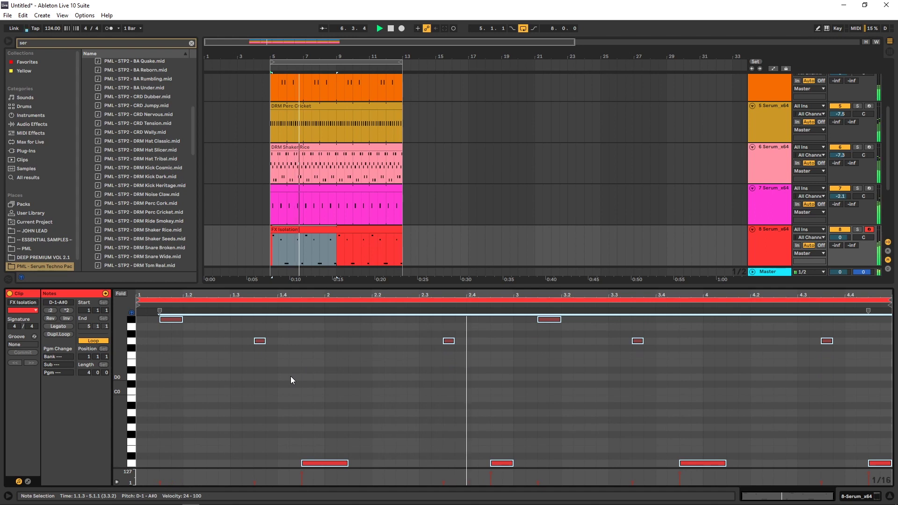
scroll(290, 377, up, 1)
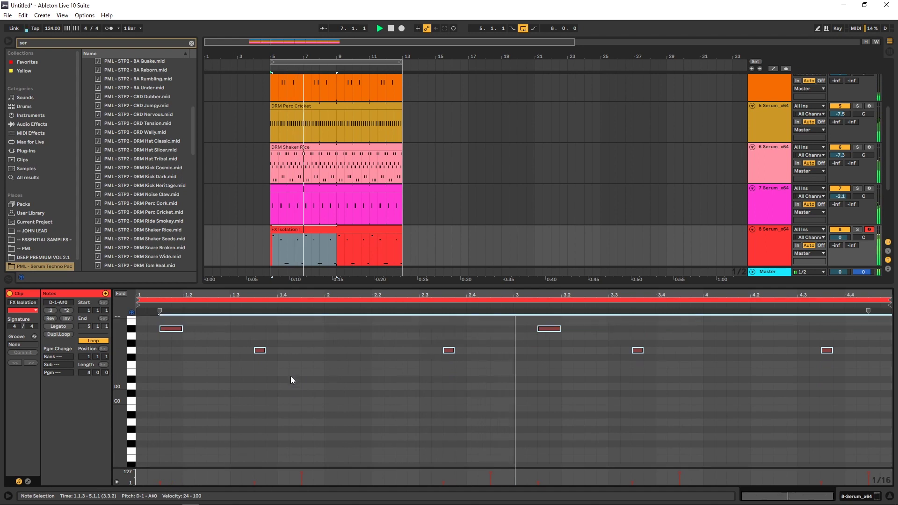
click(158, 321)
drag(158, 320, 858, 399)
key(0)
scroll(299, 231, down, 1)
- Play the loop from bar 5 to audition the edited FX Isolation clip
click(299, 231)
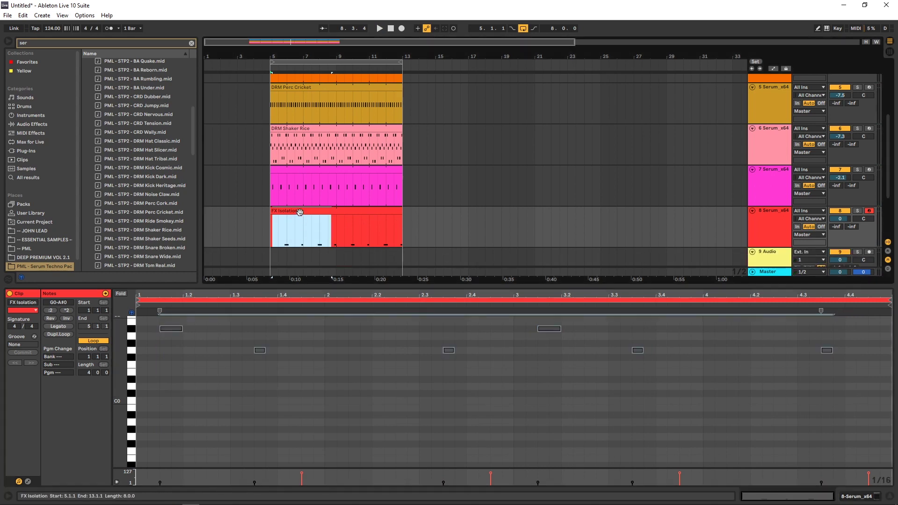
click(300, 212)
key(space)
scroll(335, 381, down, 2)
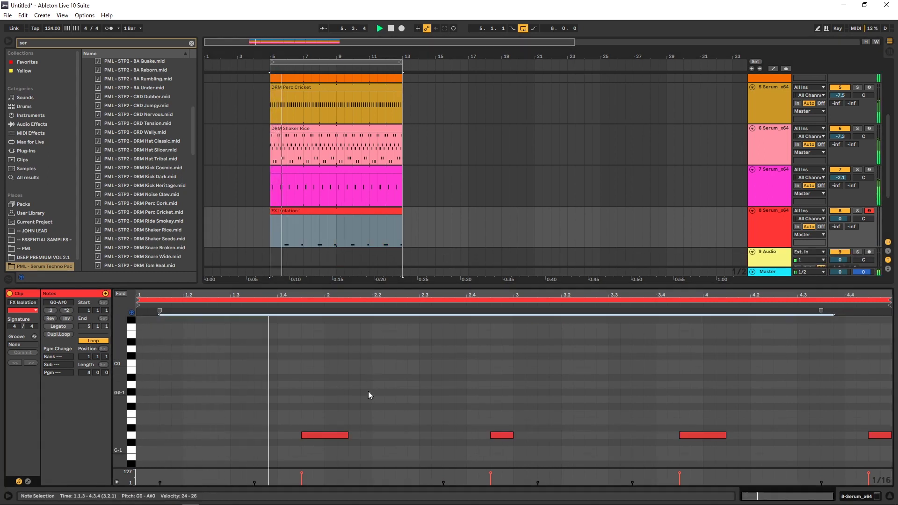
- Lower track 8's volume to -3.8 dB and paste the copied Compressor after its Serum
click(773, 217)
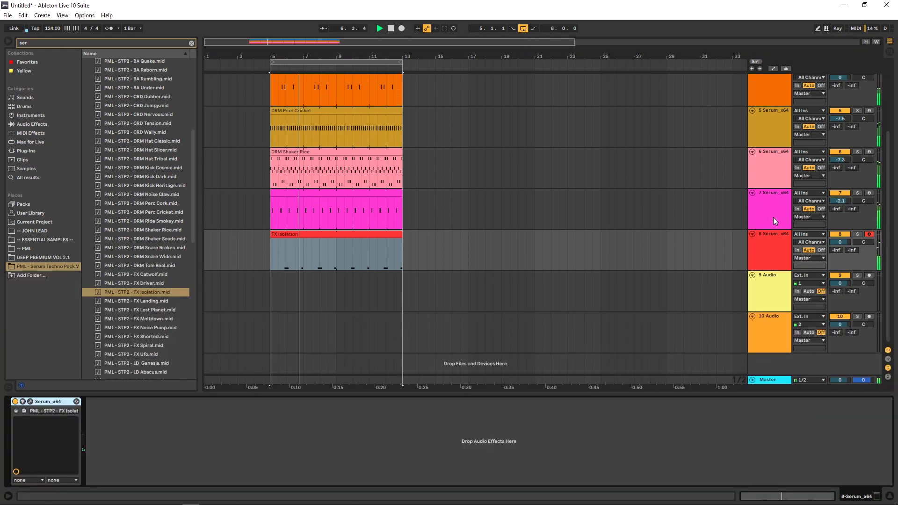
drag(840, 239, 835, 242)
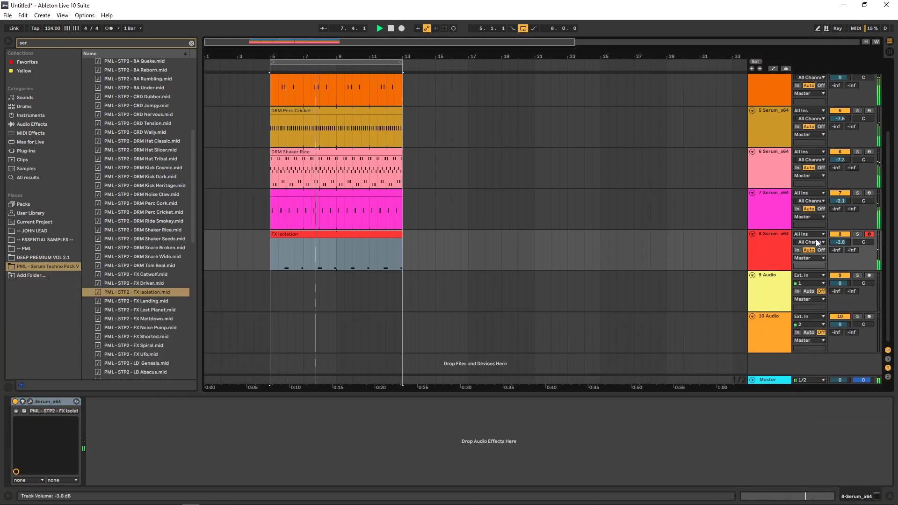
click(150, 431)
key(ctrl+v)
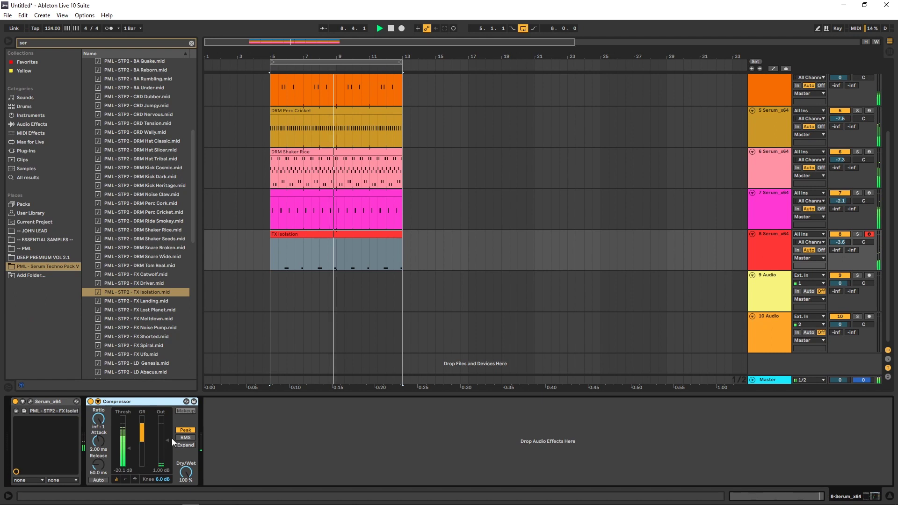
- Set track 8's Compressor threshold to -32.0 dB and check the filter in its Serum window during playback
drag(129, 451, 129, 459)
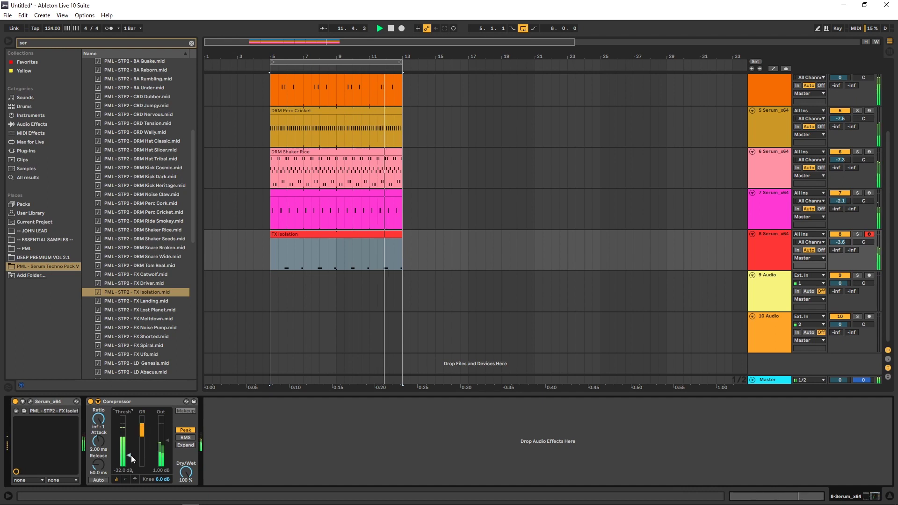
click(763, 238)
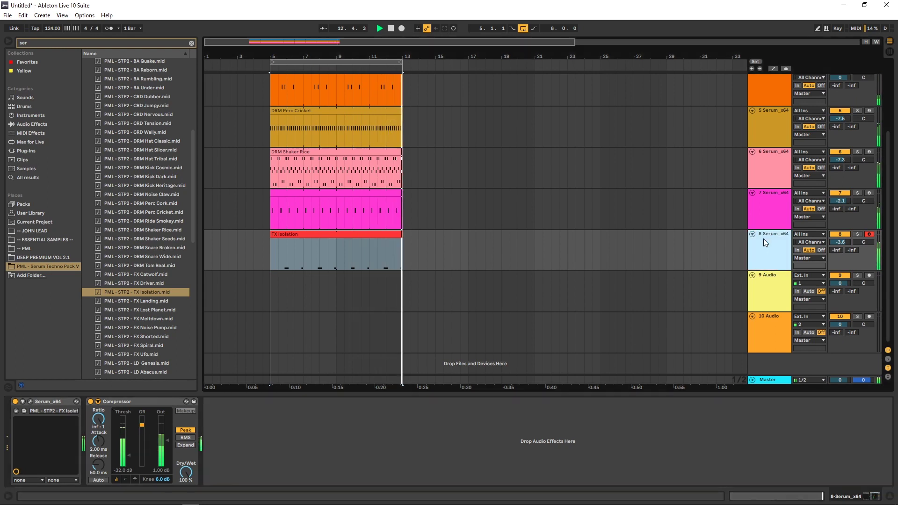
click(30, 401)
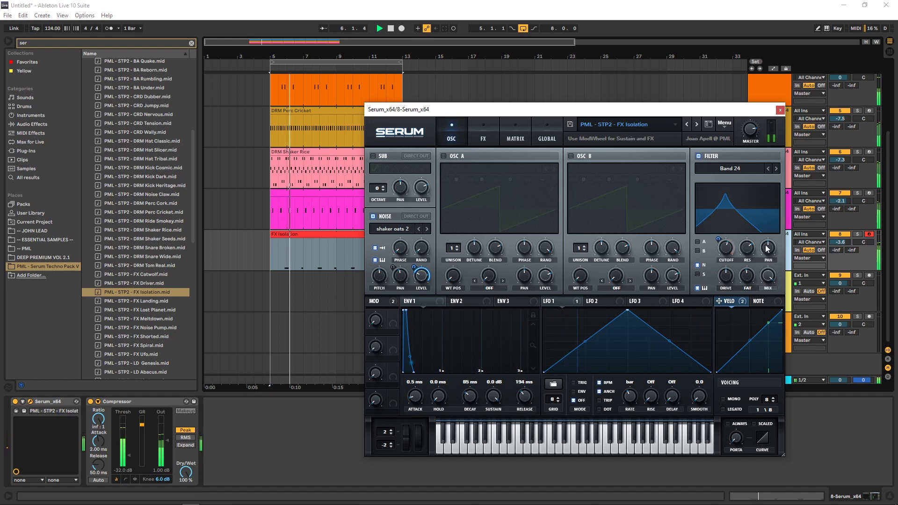
mouse_move(730, 249)
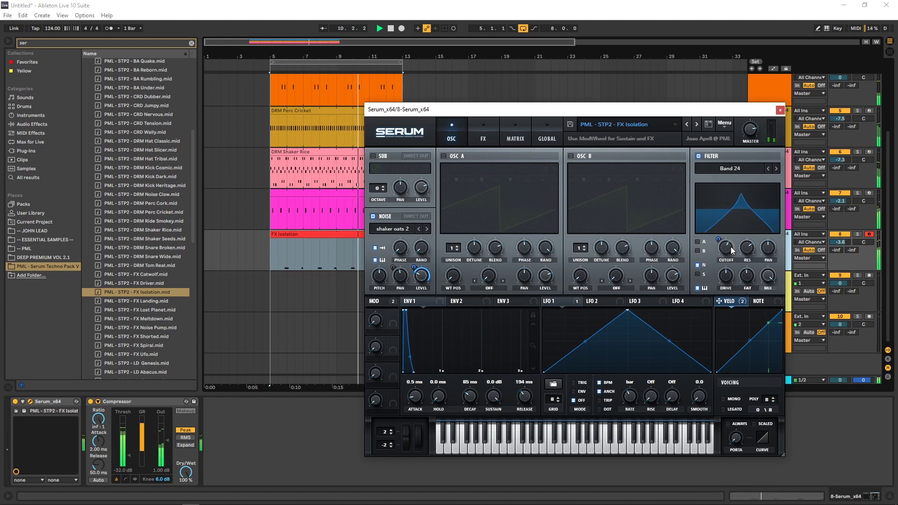
click(780, 110)
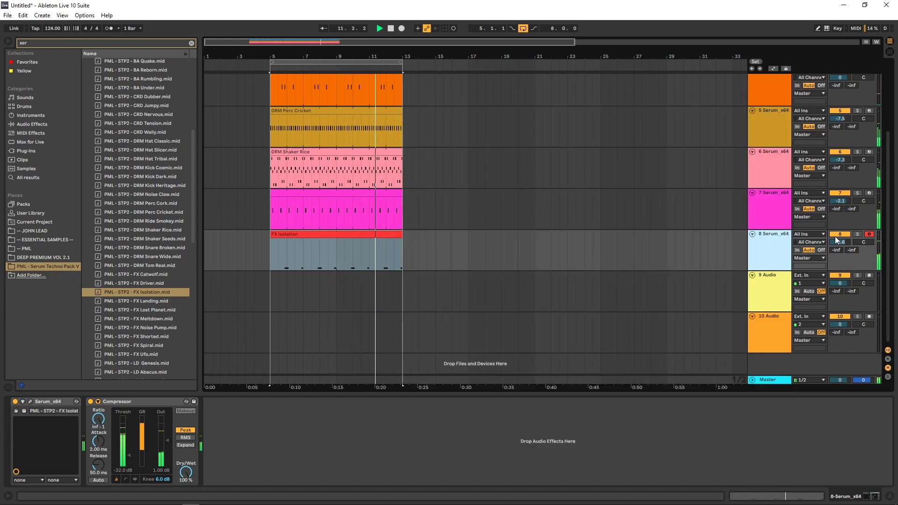
- Lower track 8's volume to -5.4 dB and track 7's volume to -3.9 dB while the loop plays
drag(840, 242, 844, 245)
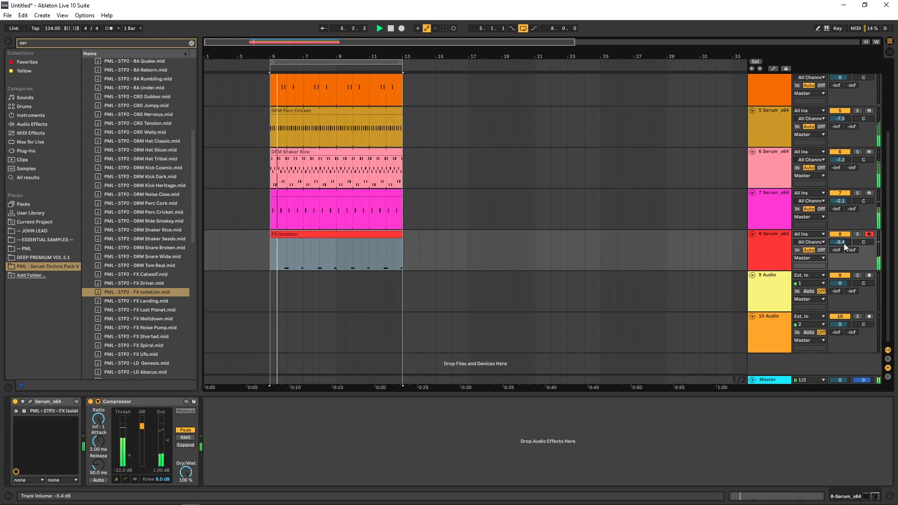
click(840, 194)
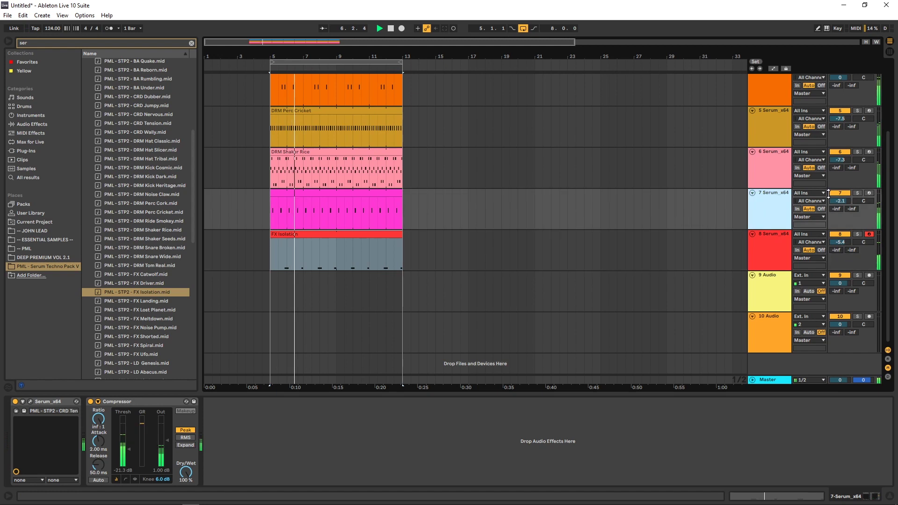
click(840, 234)
click(843, 237)
click(841, 194)
drag(840, 201, 844, 201)
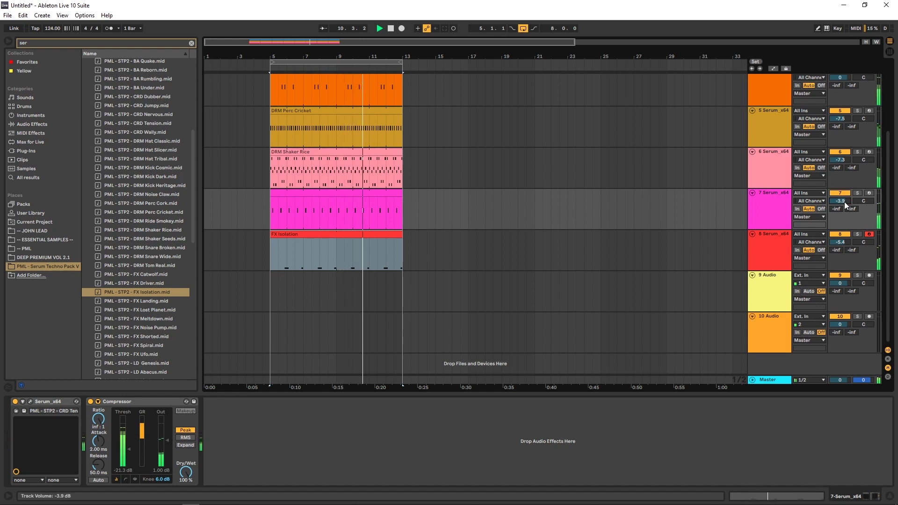
- Lower track 8's volume to -7.3 dB and stop playback
click(777, 204)
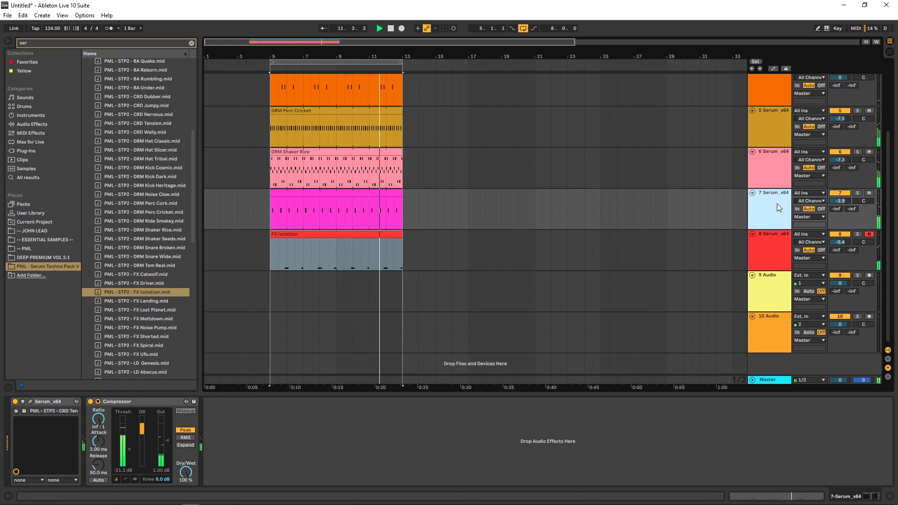
click(769, 243)
drag(839, 242, 839, 245)
click(786, 247)
key(space)
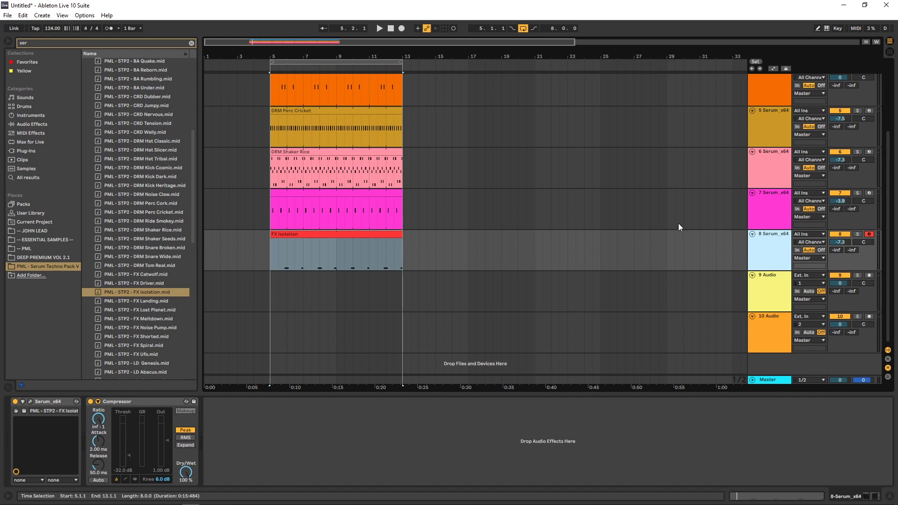
- Insert a new MIDI track below track 8 and load the Serum_x64 plug-in on it
click(26, 151)
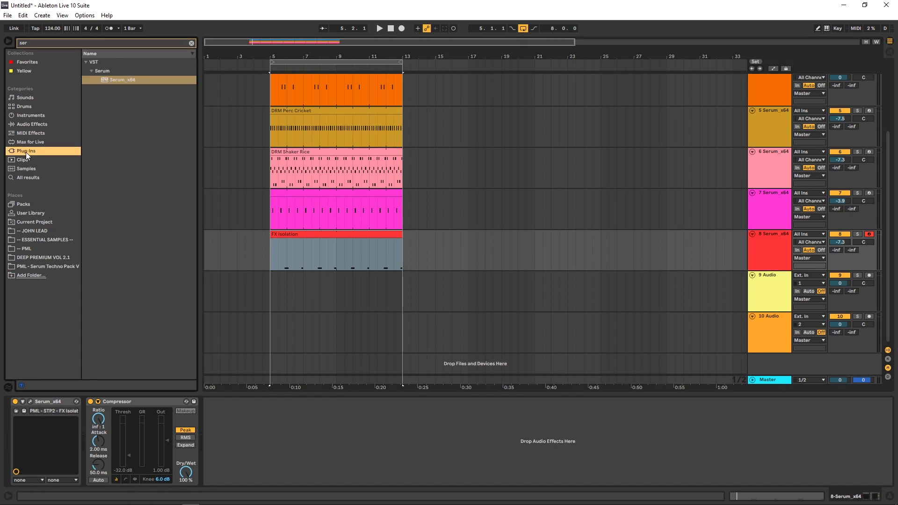
right_click(763, 245)
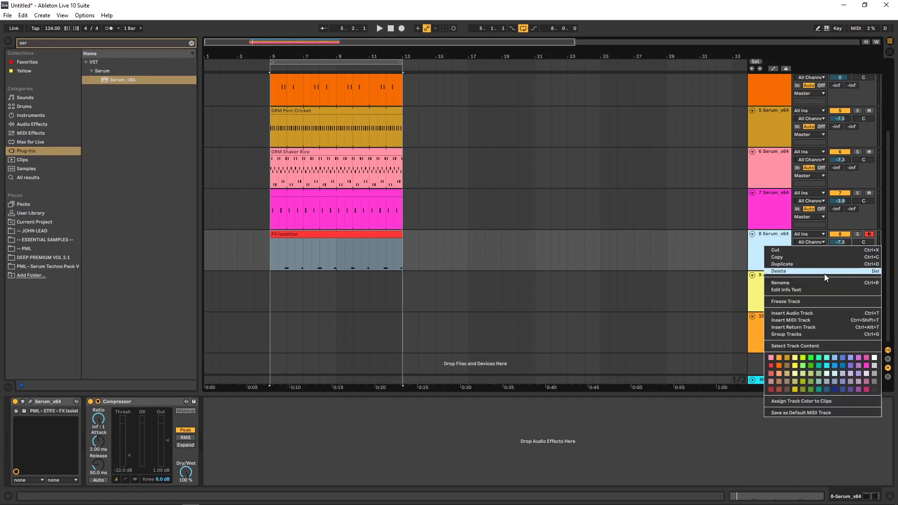
click(815, 321)
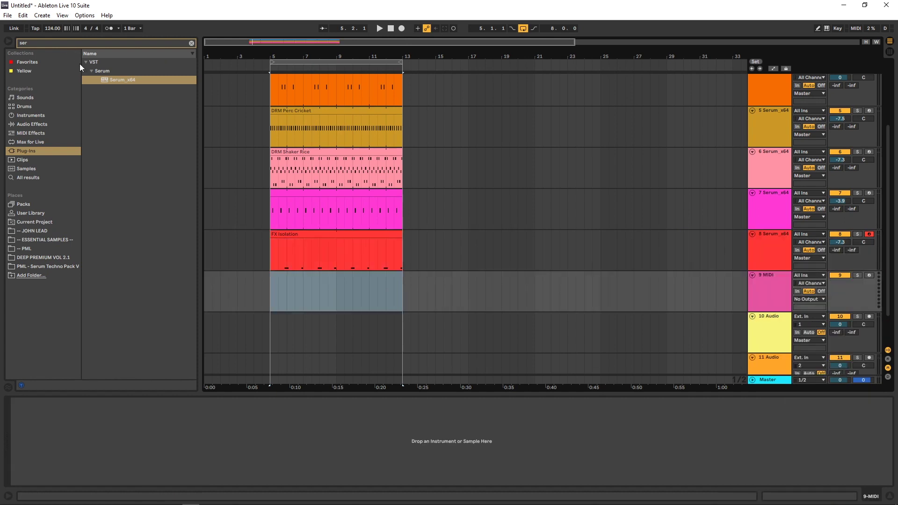
click(119, 80)
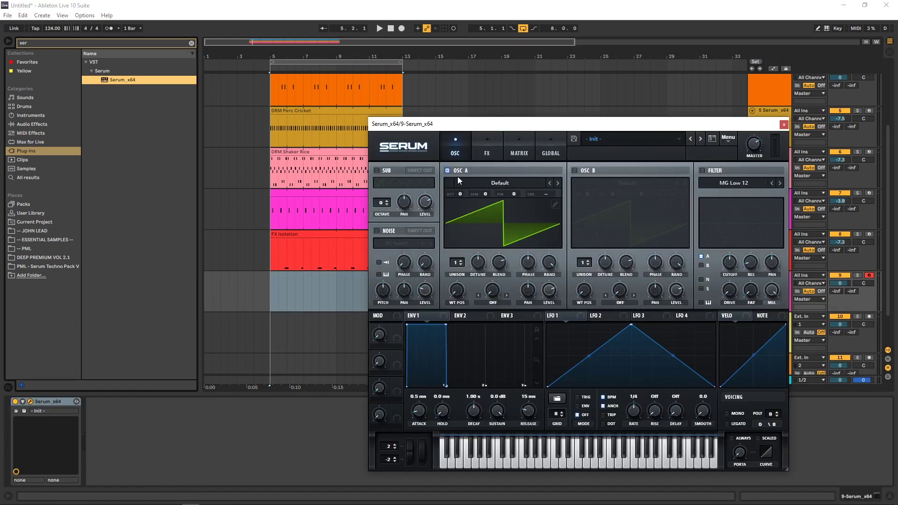
- Load the preset PML - STP2 - FX Noise Pump from Serum Techno Pack Vol.2 into track 9's Serum
click(609, 138)
mouse_move(628, 248)
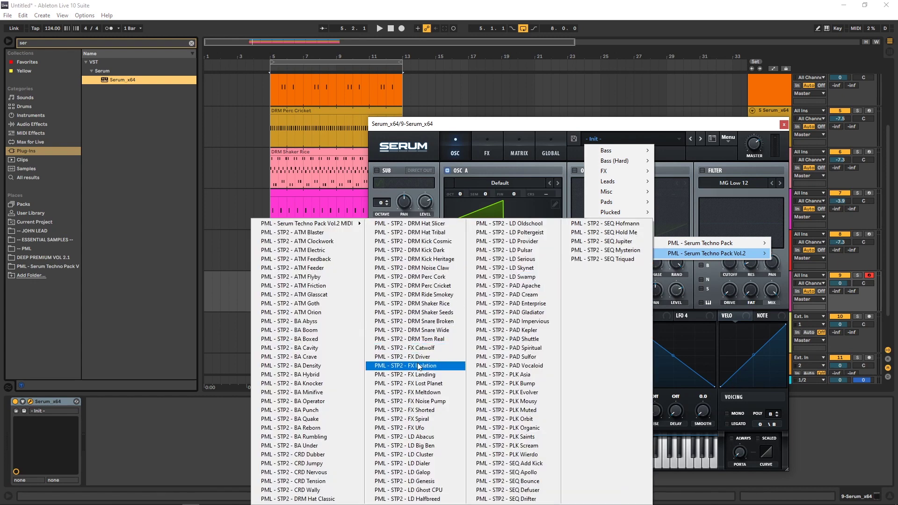
click(417, 401)
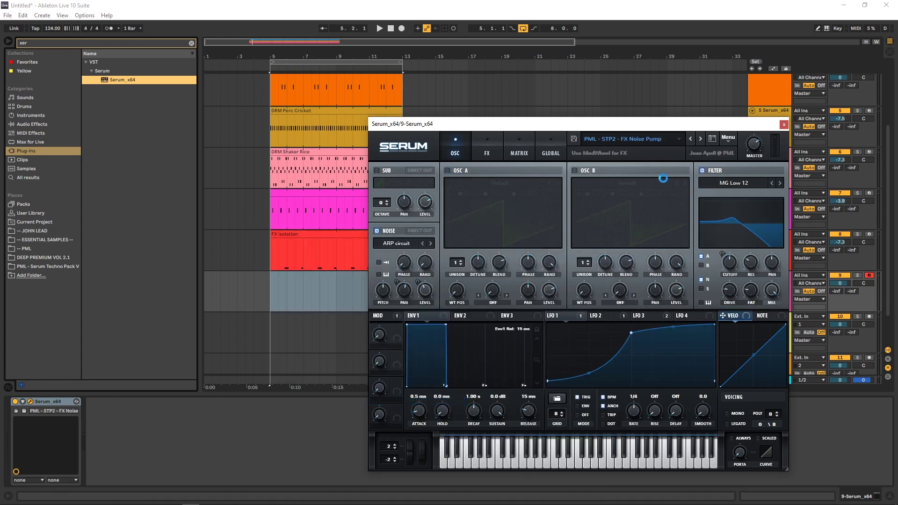
click(783, 125)
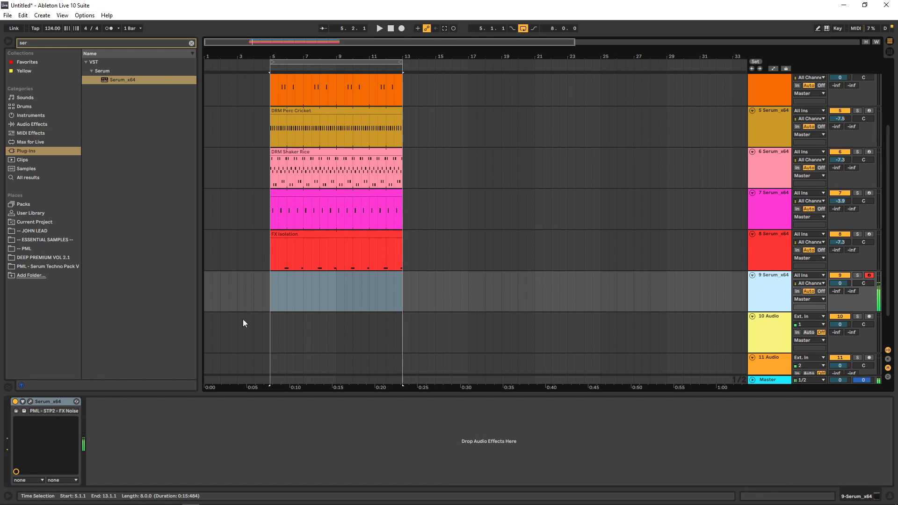
- Examine LFO 3's curve and rate in track 9's Serum
click(30, 401)
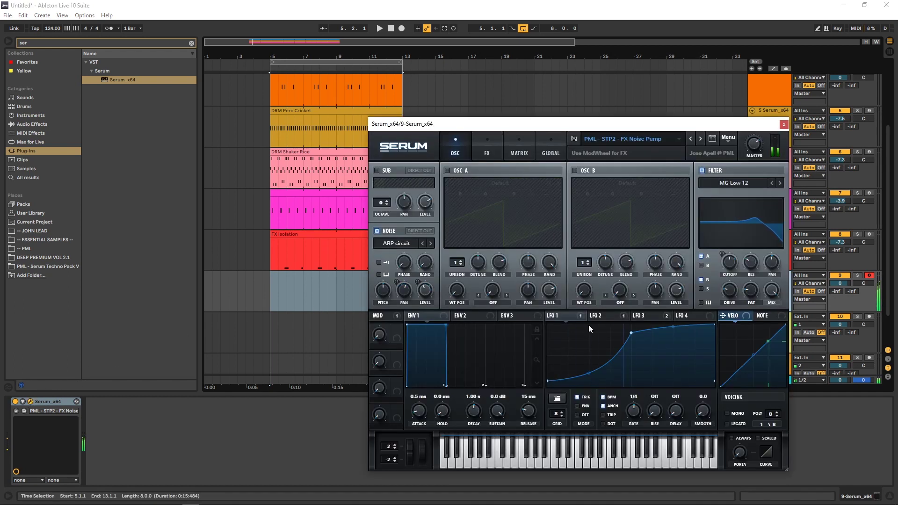
click(646, 315)
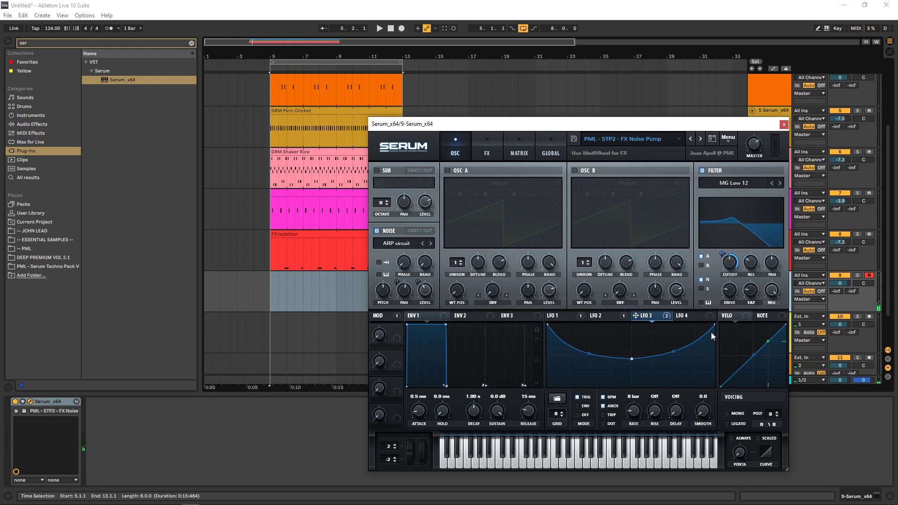
click(784, 125)
- Insert an empty MIDI clip on track 9 from bar 5 to bar 7 and enter a D3 note spanning almost its whole length
drag(274, 278, 304, 276)
right_click(294, 277)
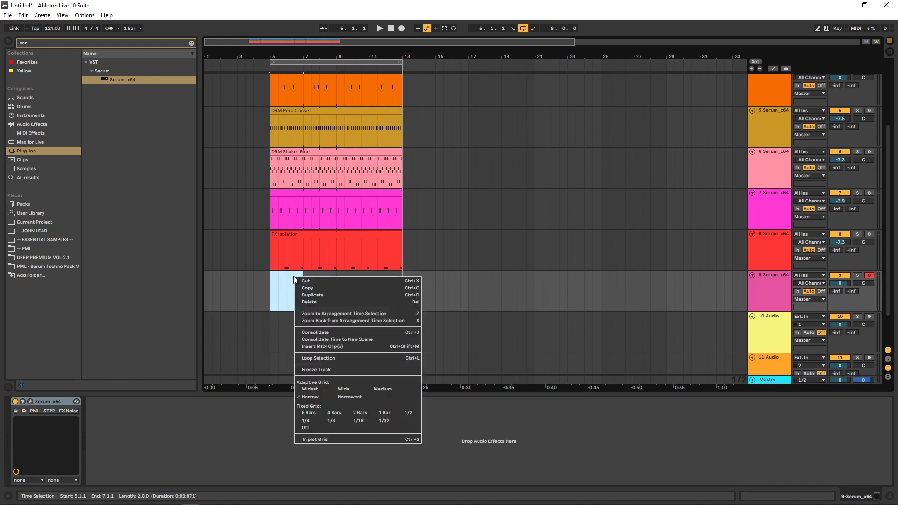
click(344, 345)
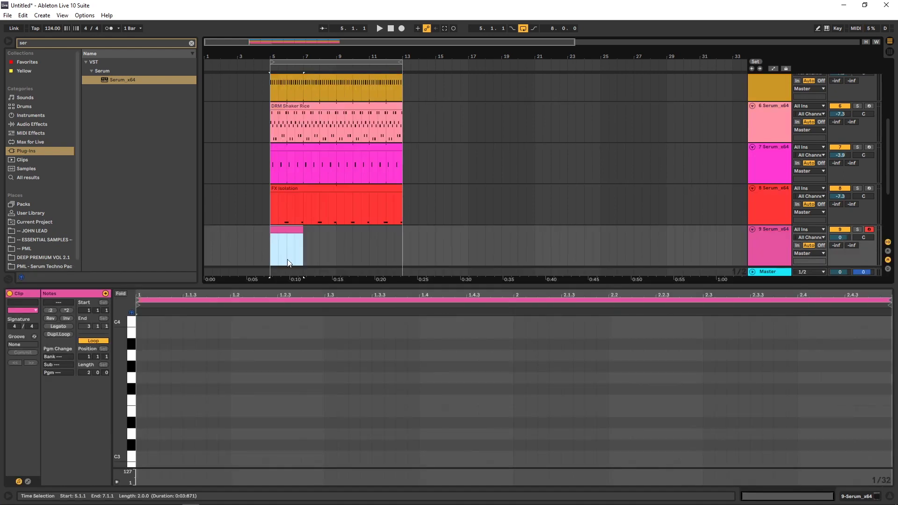
click(143, 361)
scroll(143, 361, down, 1)
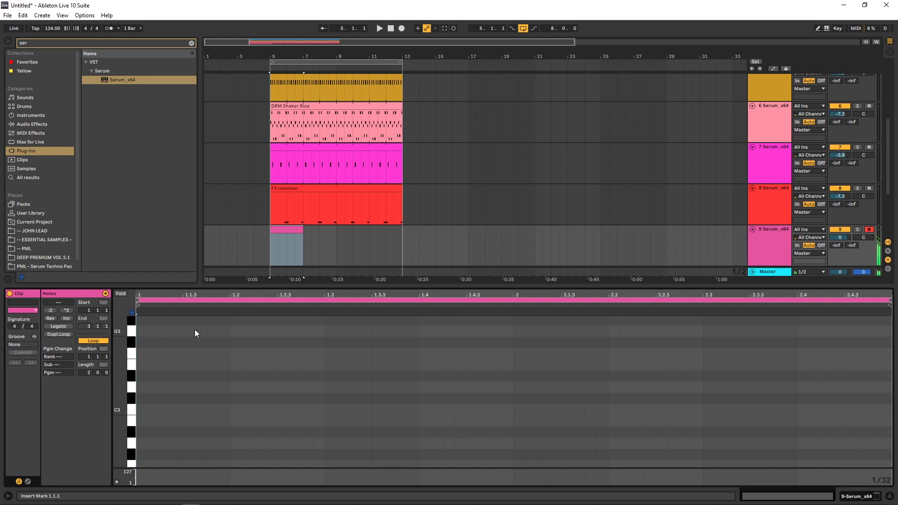
scroll(167, 355, down, 1)
drag(137, 349, 872, 370)
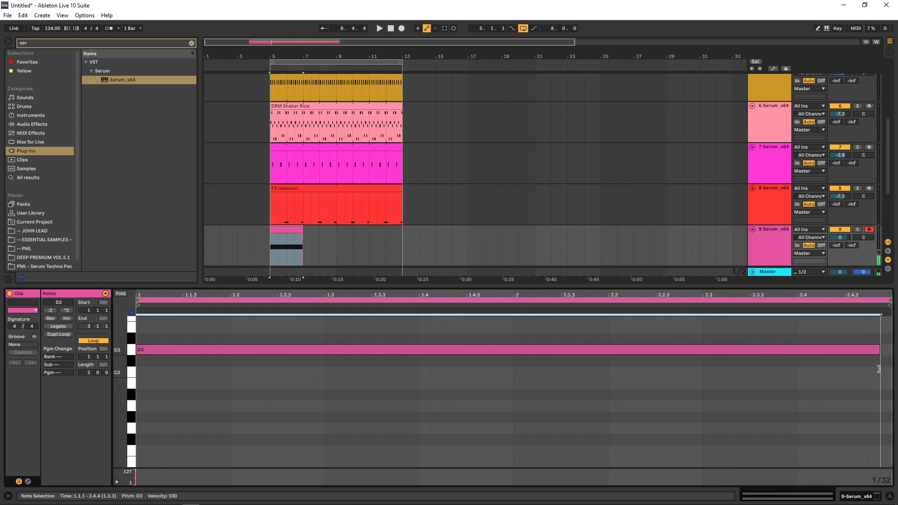
- Play the loop and lower track 9's volume to -6.1 dB
double_click(764, 248)
key(space)
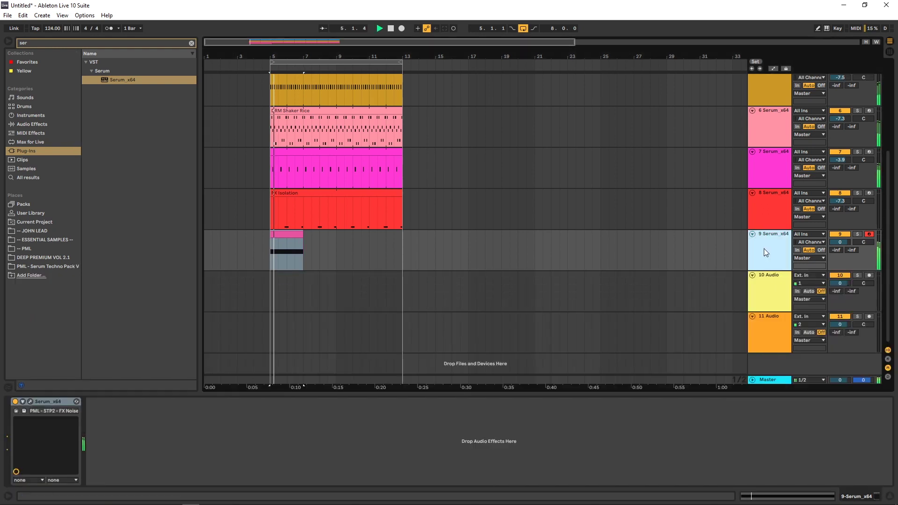
click(840, 242)
drag(840, 242, 841, 246)
- Extend track 9's clip to bar 9 with a loop length of 8 bars, stretching its D3 note to match
click(291, 243)
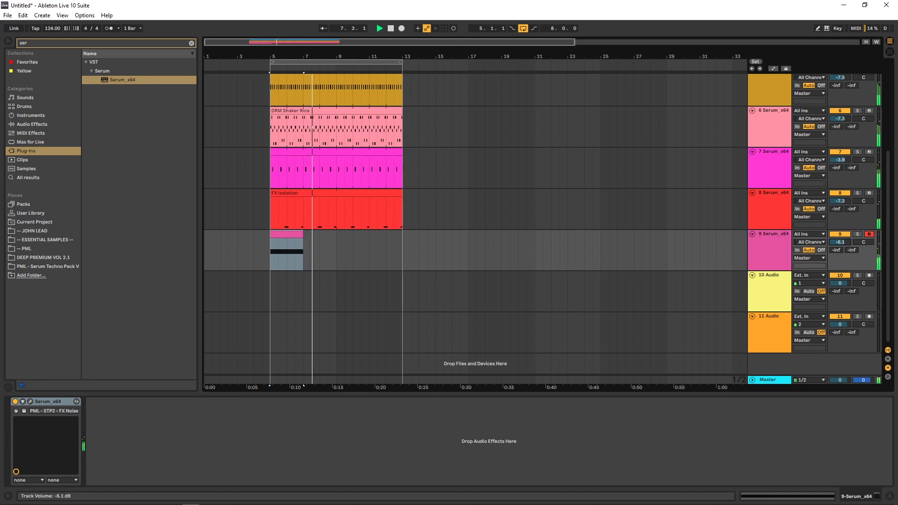
drag(303, 235, 336, 235)
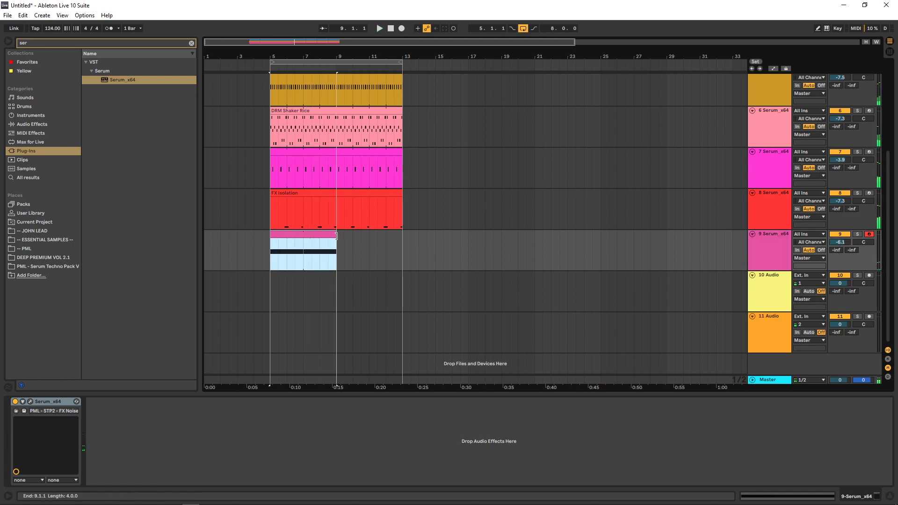
double_click(314, 235)
drag(90, 373, 91, 355)
key(space)
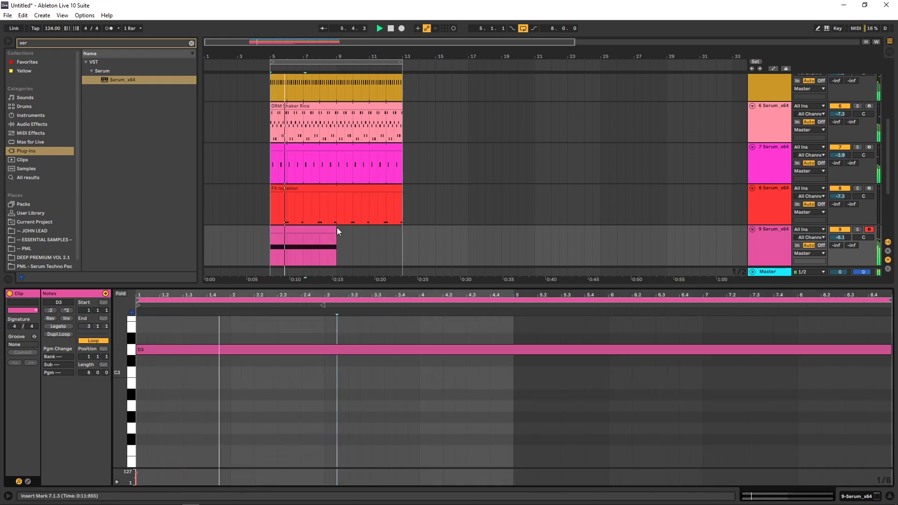
mouse_move(337, 228)
mouse_down()
mouse_move(406, 229)
mouse_move(336, 231)
mouse_up()
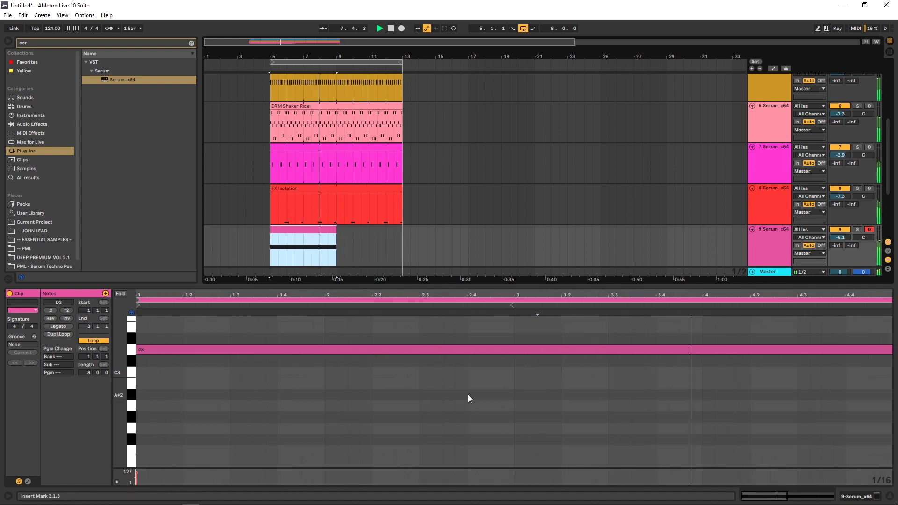
- Shorten the D3 note in track 9's clip to end at about 5.4.3 and play the loop from bar 5
click(591, 357)
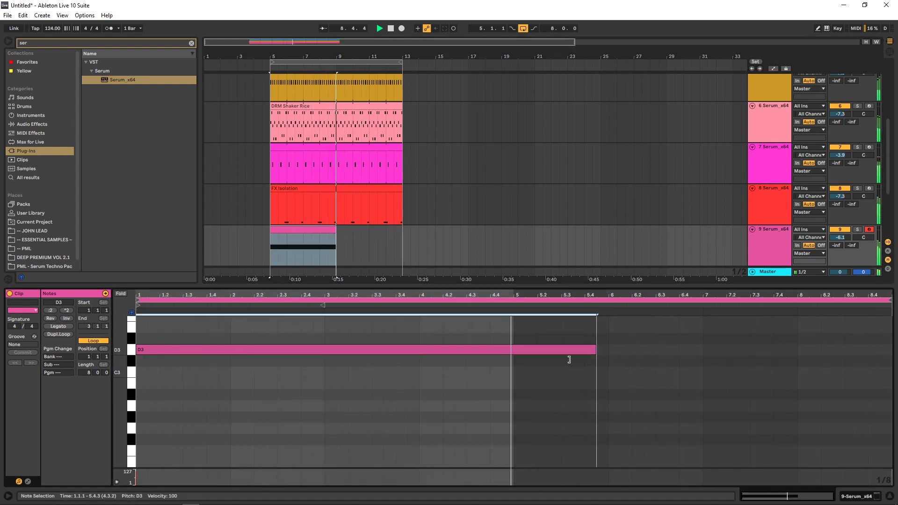
click(336, 222)
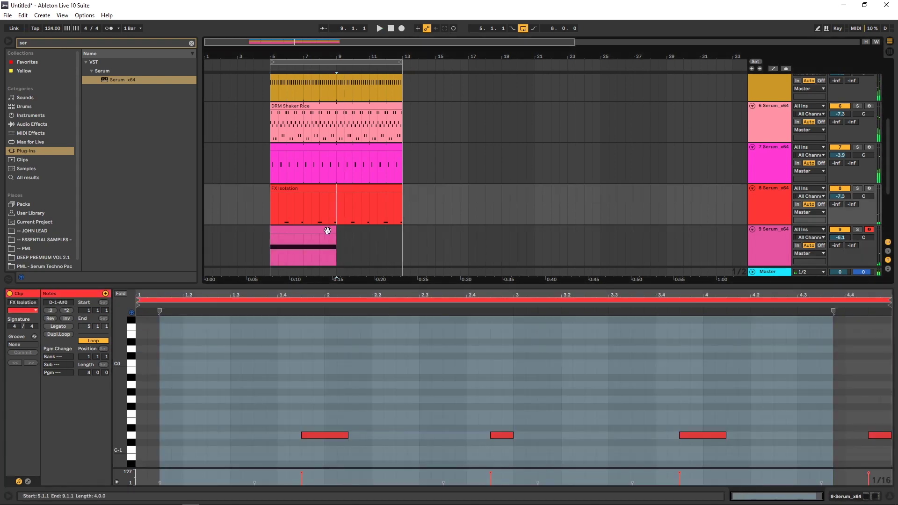
click(327, 231)
click(773, 233)
key(space)
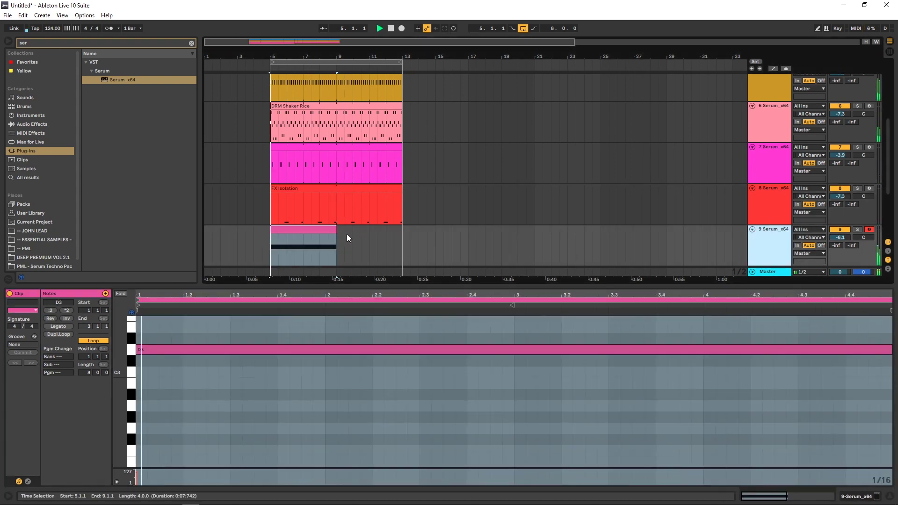
- Deepen LFO 3 in track 9's Serum by lowering its middle point almost to the floor and flattening the bend of the falling curve
double_click(762, 238)
click(30, 401)
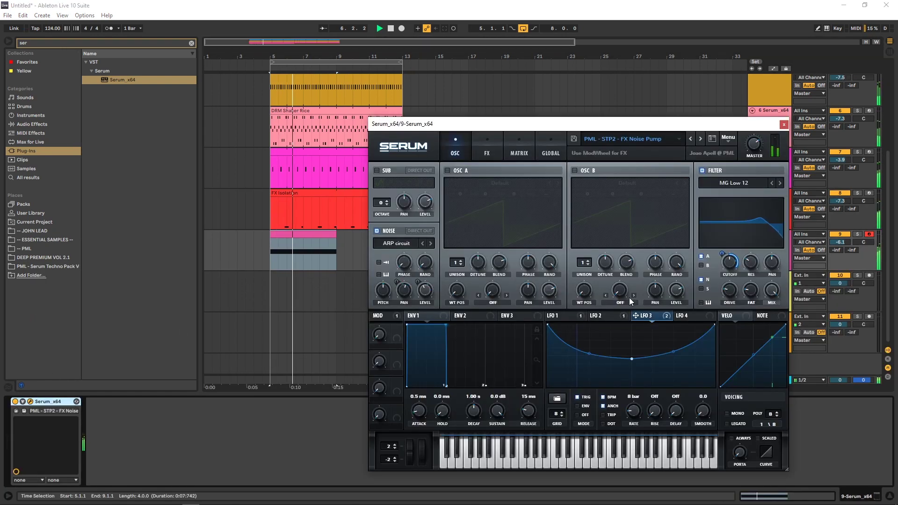
drag(632, 359, 632, 369)
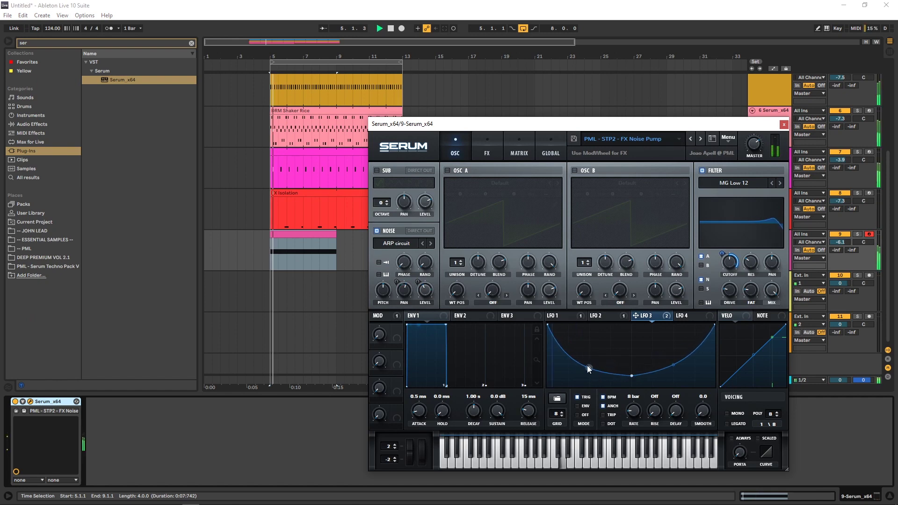
drag(589, 367, 599, 359)
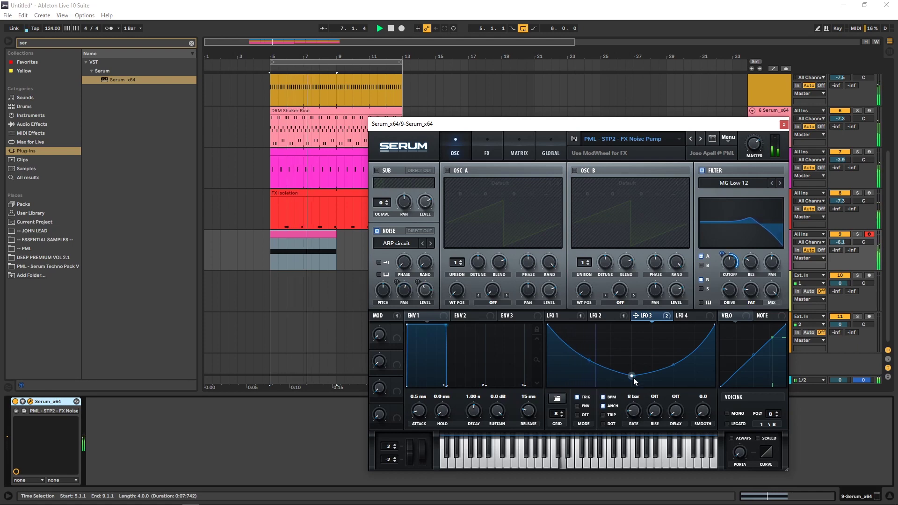
drag(632, 376, 632, 383)
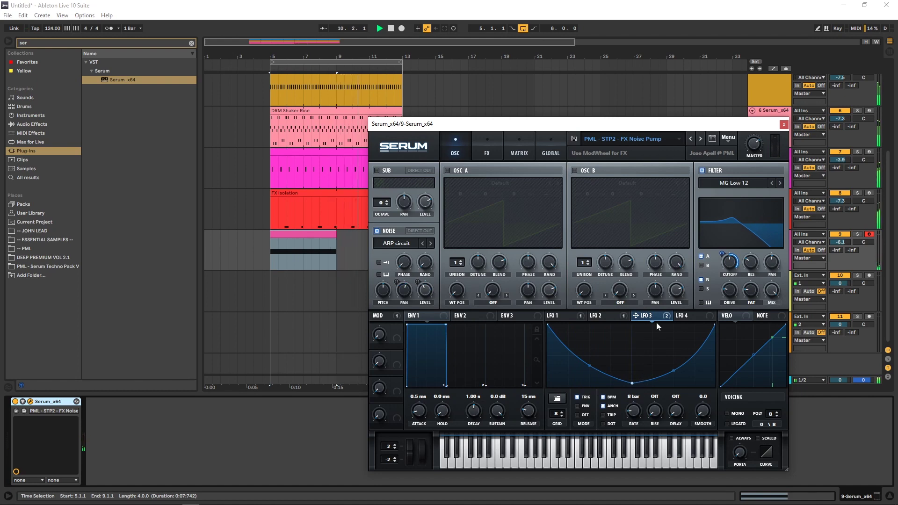
- Examine the delay, compressor, reverb and EQ settings in the effects of track 9's Serum and play the loop
key(space)
click(490, 139)
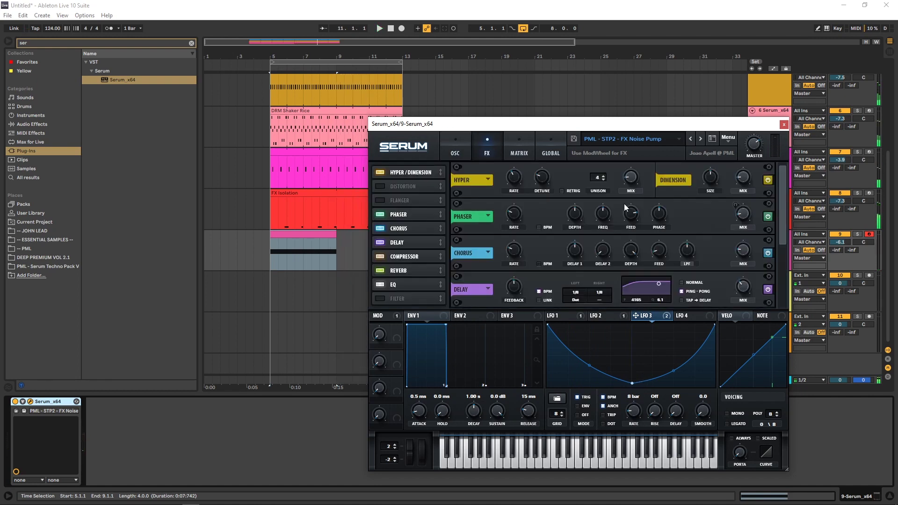
drag(780, 209, 786, 285)
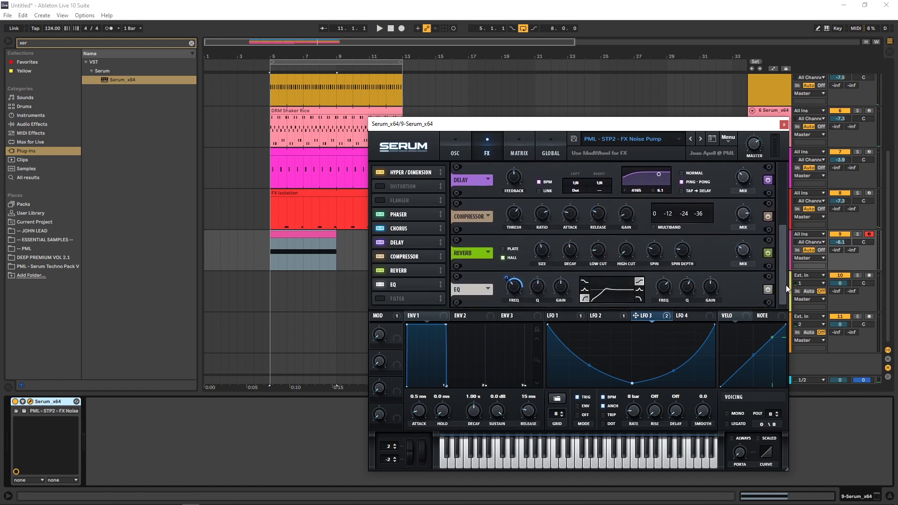
mouse_move(748, 255)
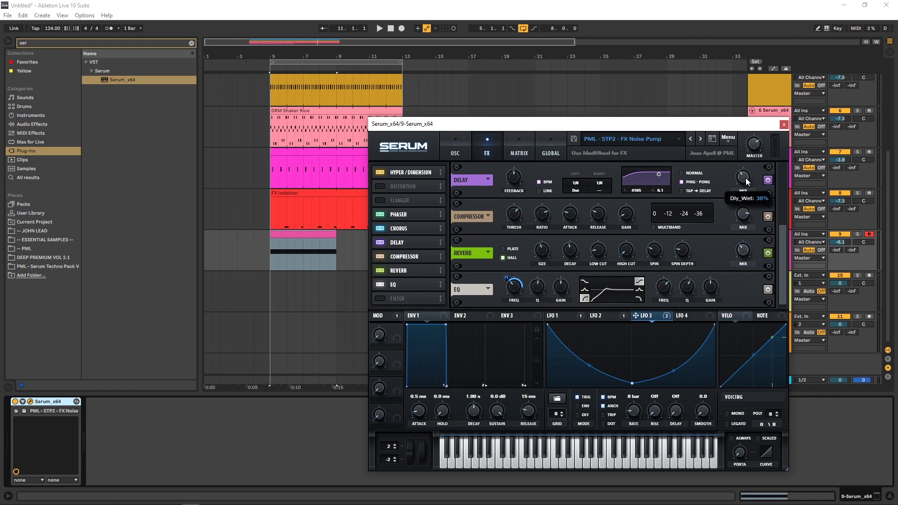
mouse_move(516, 182)
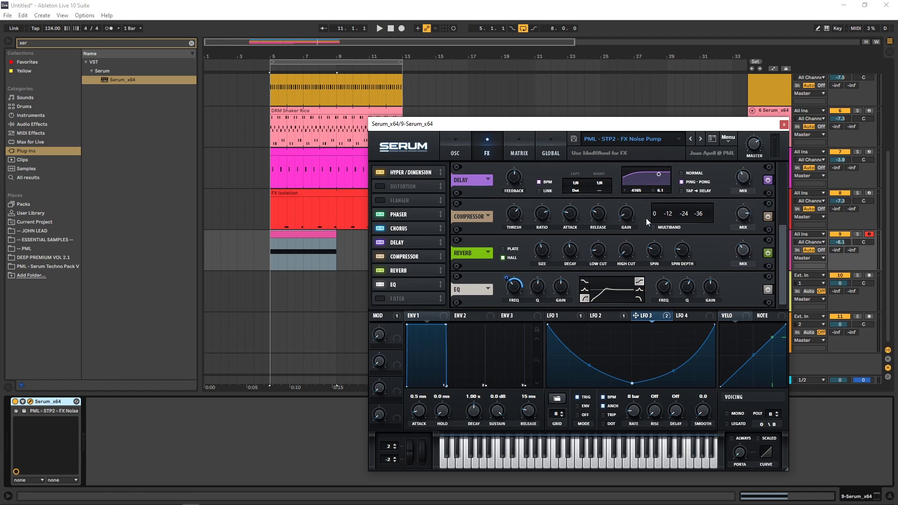
key(space)
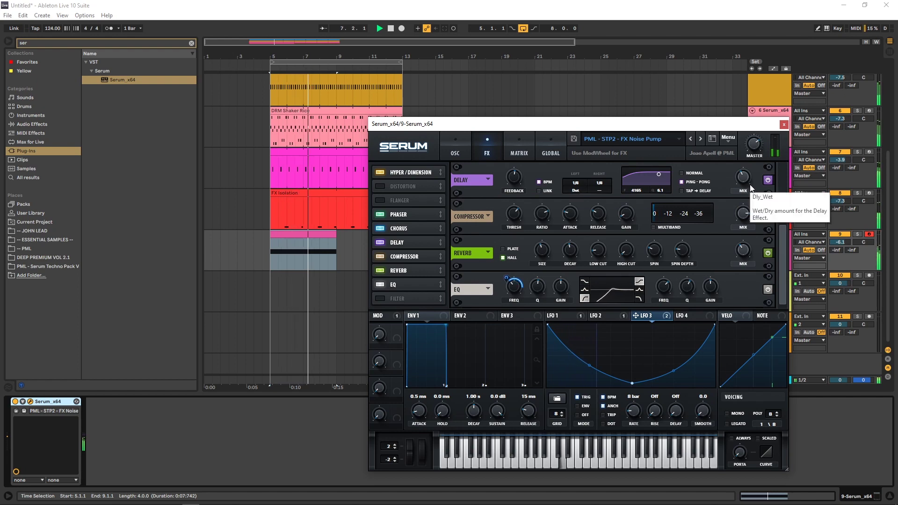
click(784, 125)
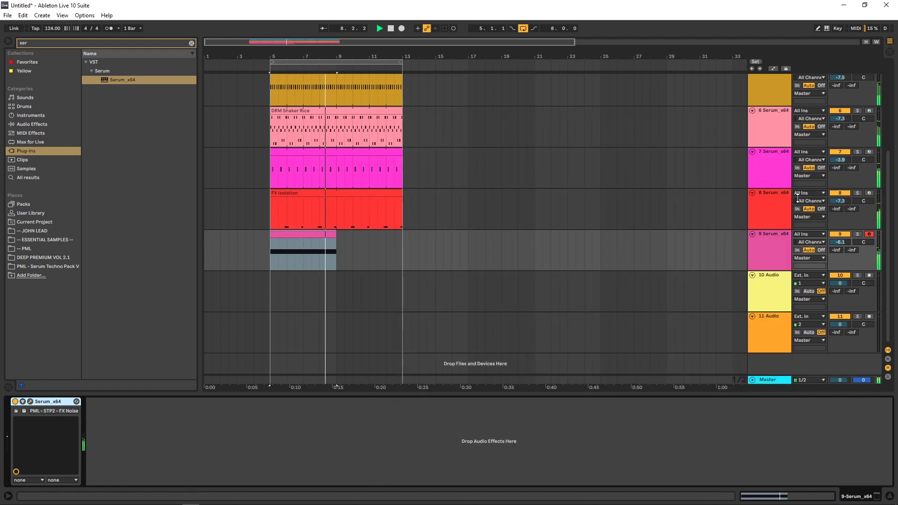
- Lower track 9's volume to -7.8 dB and stop playback
drag(843, 243, 843, 249)
click(776, 249)
key(space)
- Paste the copied Compressor after Serum on track 9 and set its threshold to -15.7 dB while the loop plays
click(119, 428)
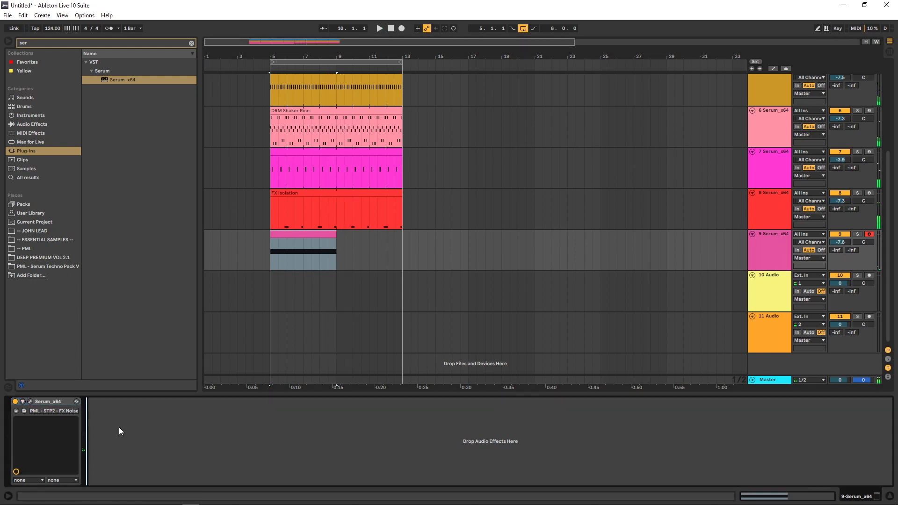
key(ctrl+v)
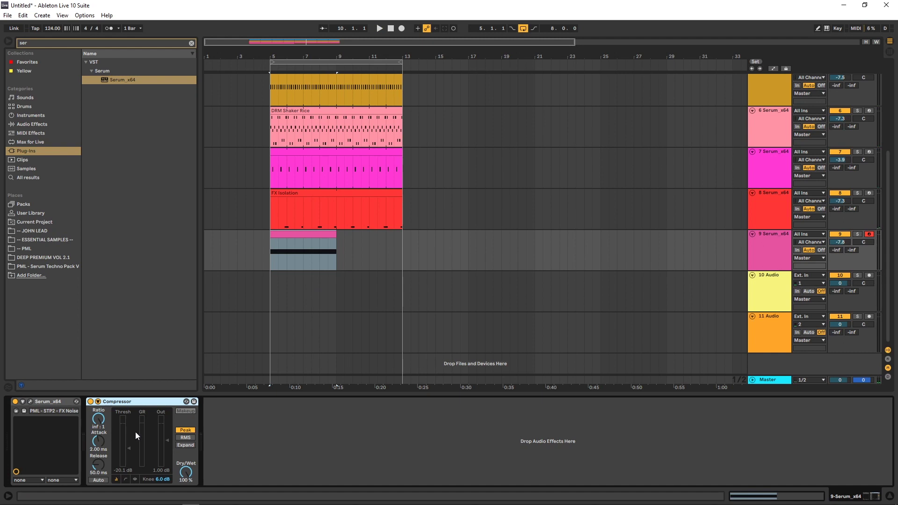
key(space)
drag(129, 448, 130, 442)
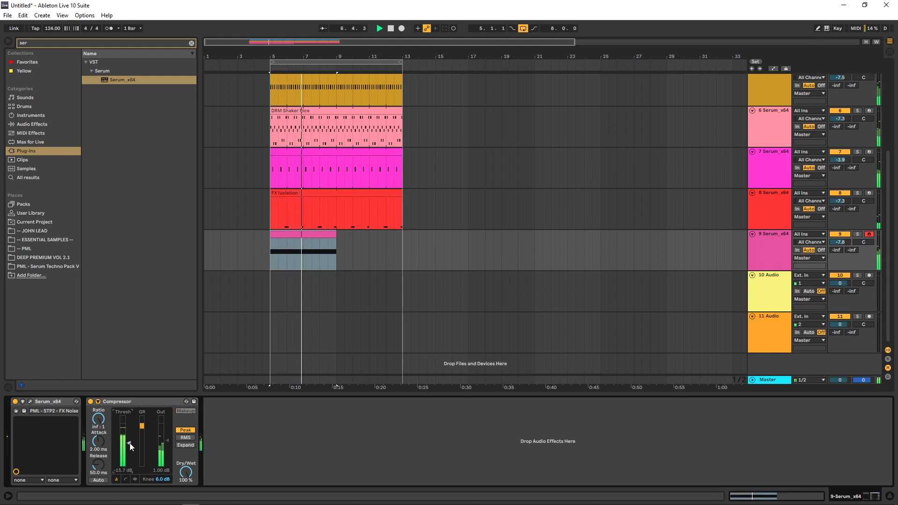
click(750, 262)
key(space)
- Review the modulation matrix and the LFO 1 shape in track 9's Serum, listening to the loop
click(31, 402)
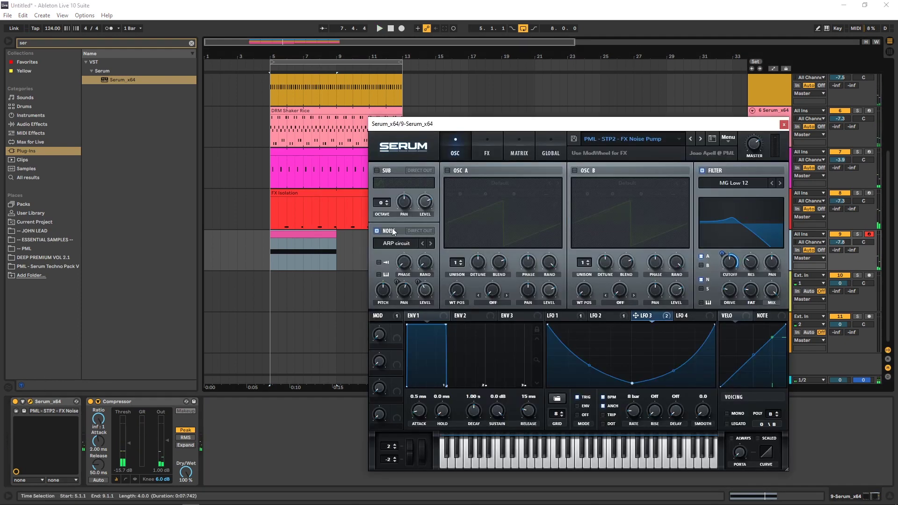
click(473, 156)
click(514, 143)
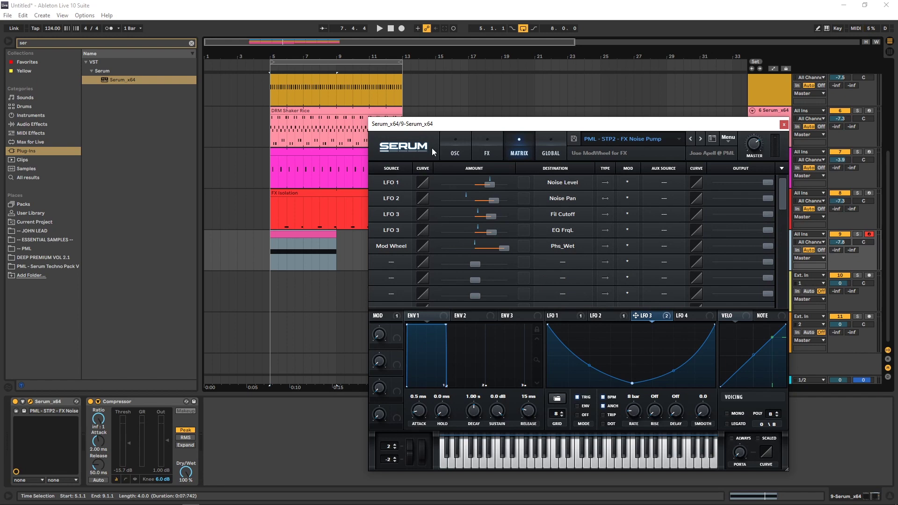
click(467, 136)
click(555, 317)
key(space)
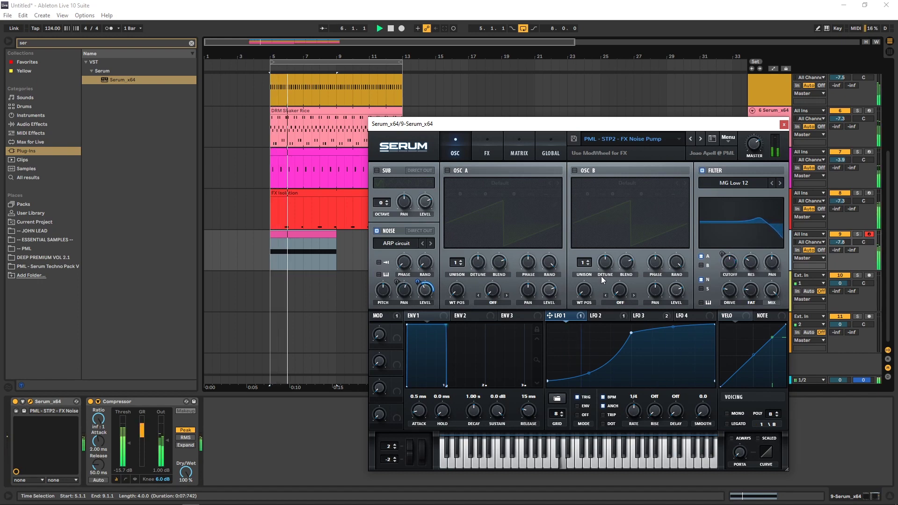
click(784, 124)
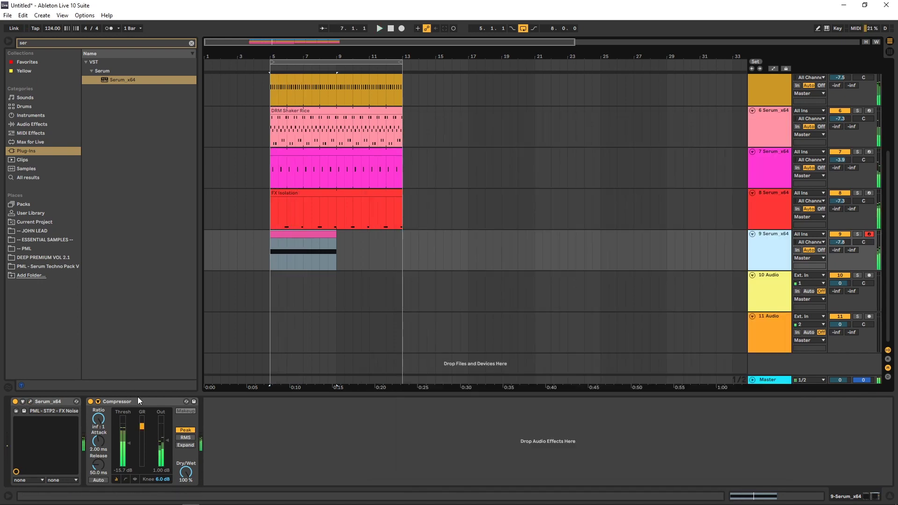
click(159, 406)
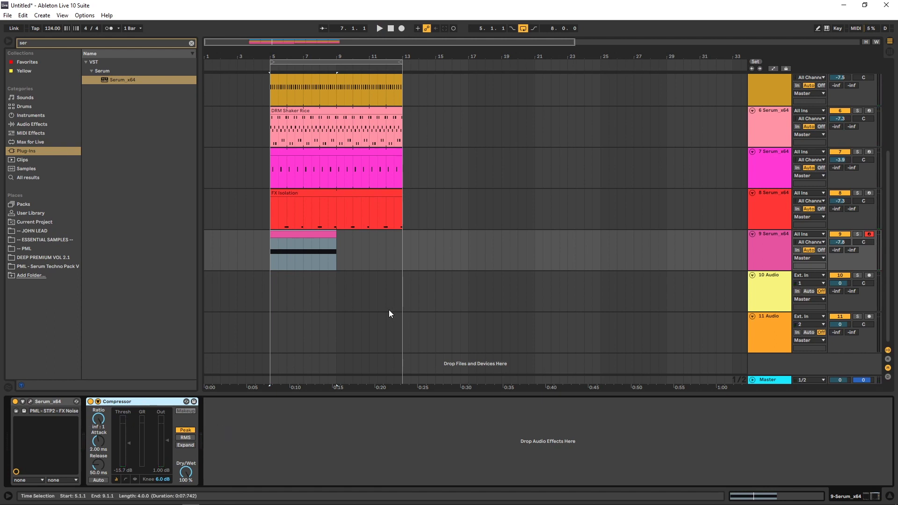
- Play the loop and lower track 9's volume to -10.0 dB
scroll(423, 228, up, 1)
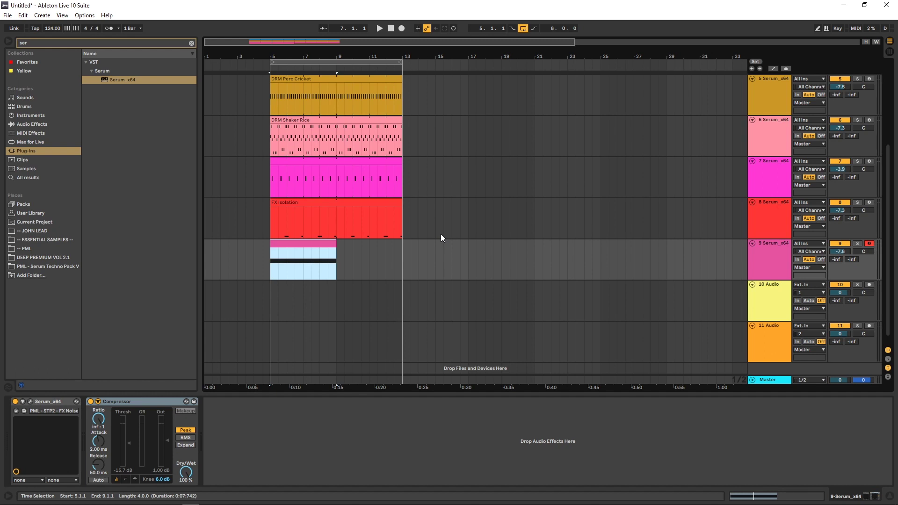
scroll(441, 237, up, 6)
scroll(441, 237, down, 2)
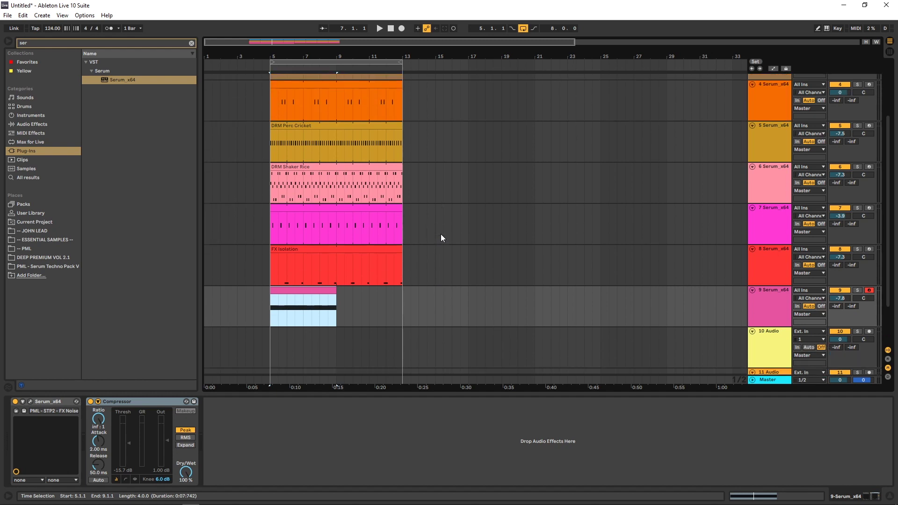
scroll(441, 234, up, 2)
scroll(440, 234, down, 2)
click(763, 297)
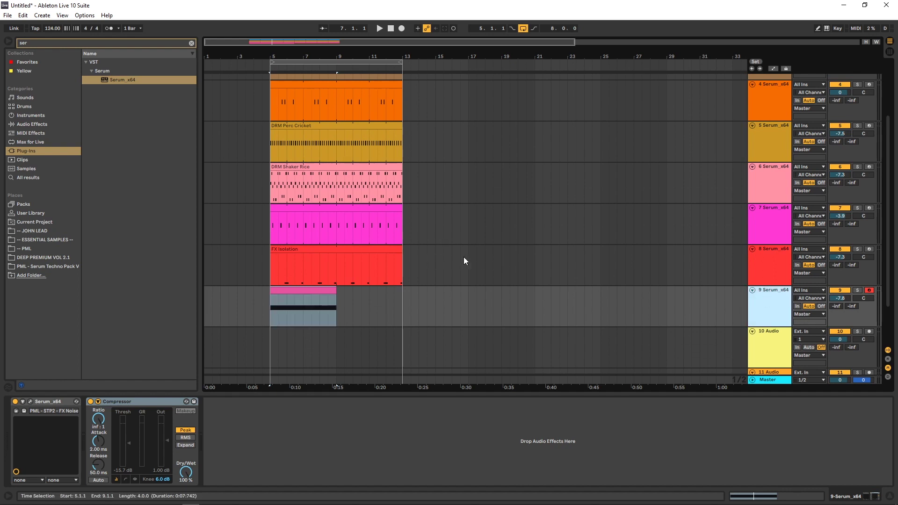
key(space)
drag(840, 298, 840, 304)
click(783, 309)
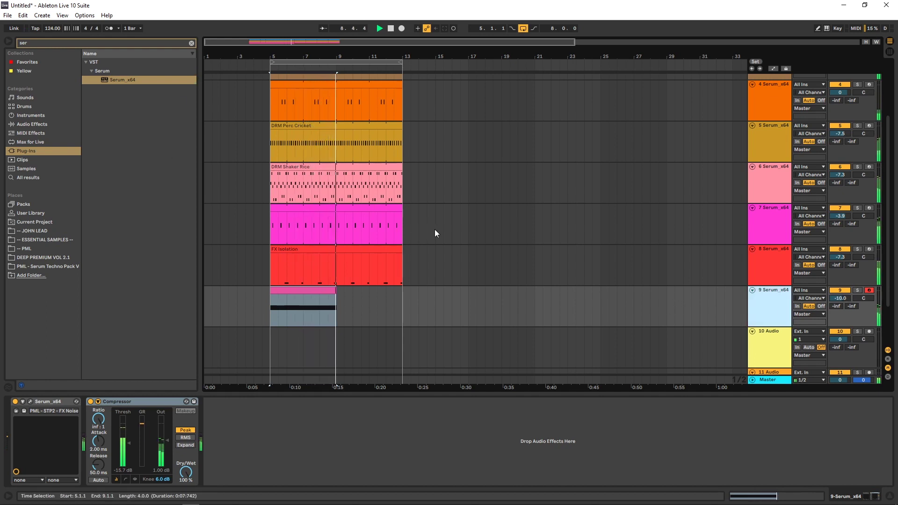
- Lower track 4's volume to -2.7 dB while the loop plays
scroll(512, 239, up, 2)
scroll(512, 237, up, 3)
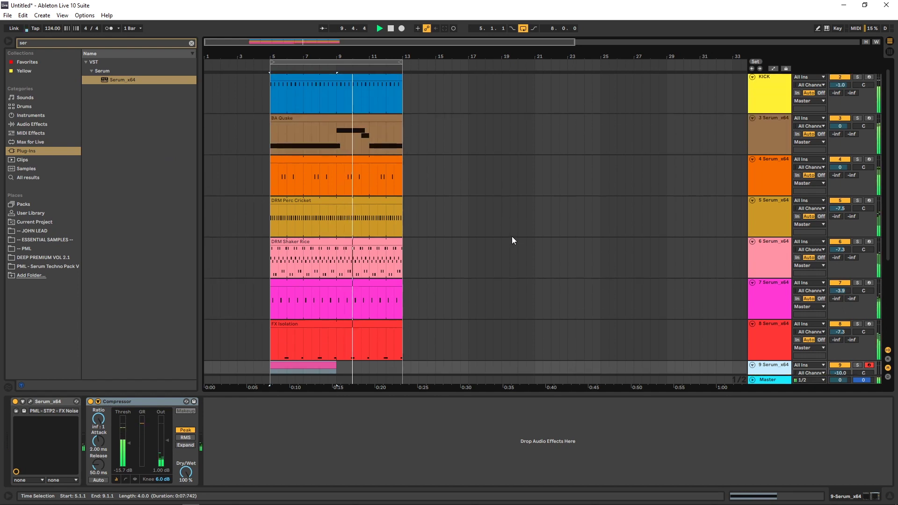
click(776, 181)
drag(841, 165, 845, 171)
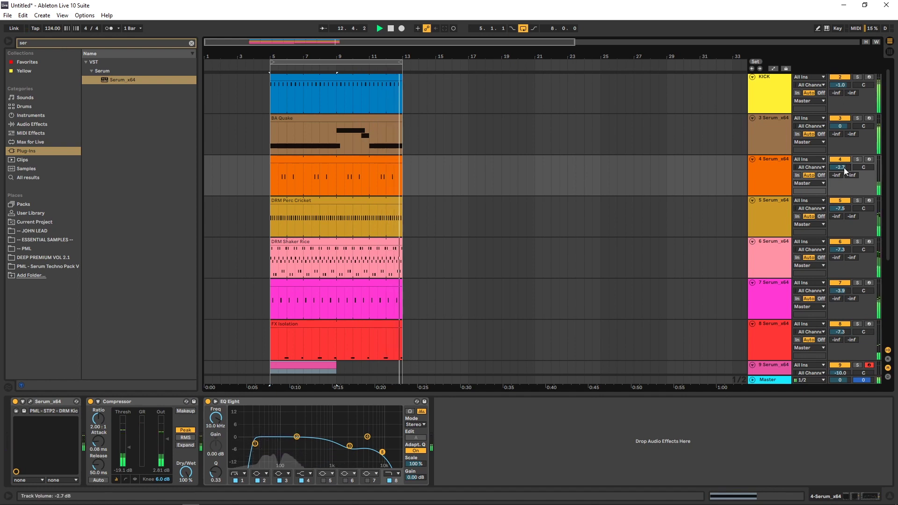
click(781, 173)
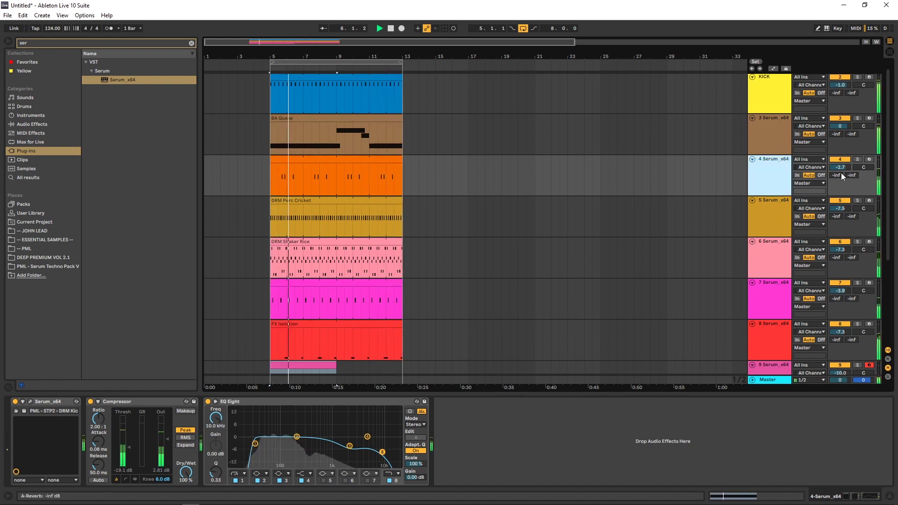
- Deactivate track 9 to mute its noise effect
scroll(558, 230, down, 3)
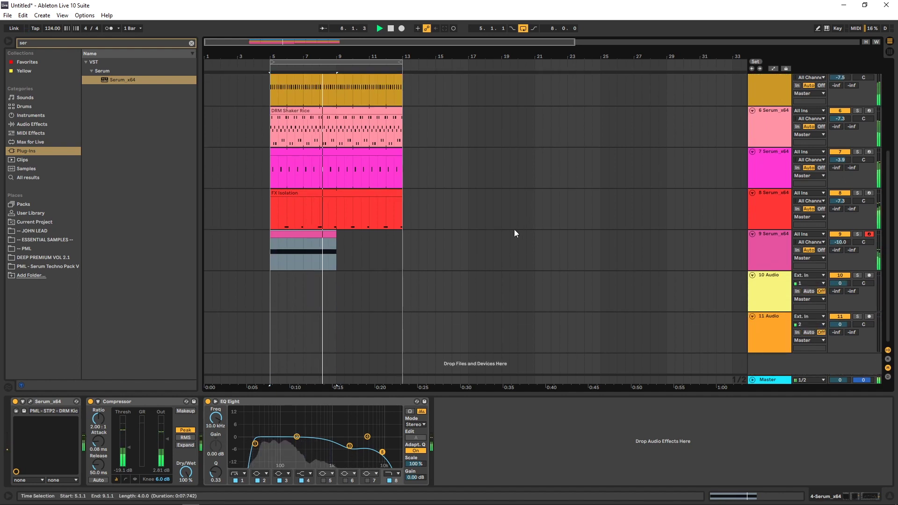
click(843, 234)
click(771, 243)
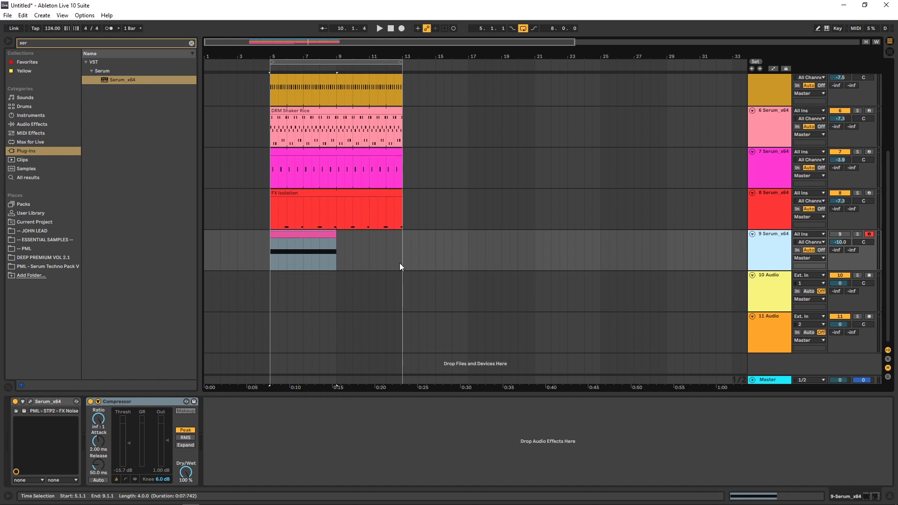
- Insert a new MIDI track below track 9 and load Serum_x64 on it
right_click(770, 242)
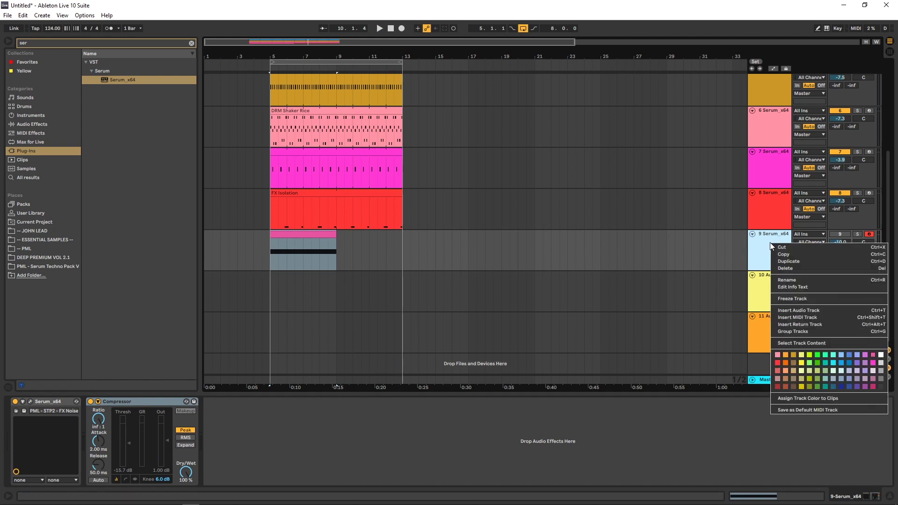
click(821, 318)
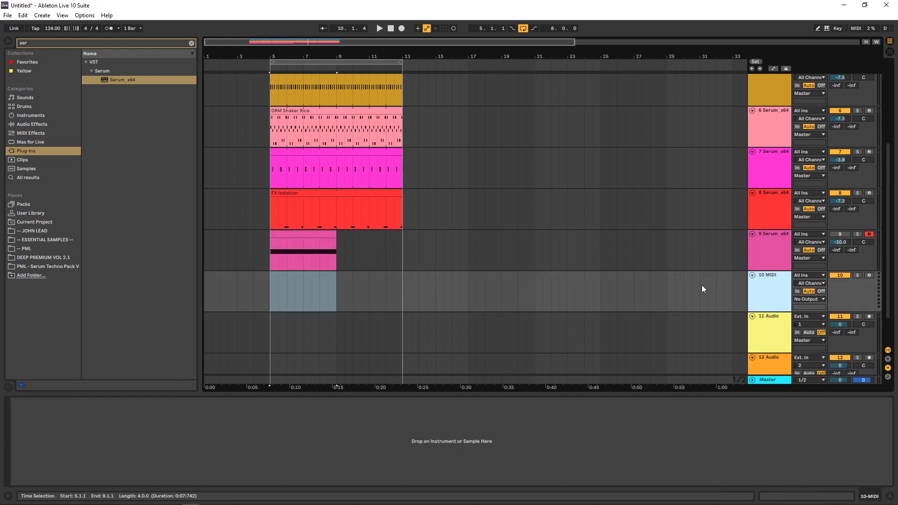
drag(111, 78, 305, 290)
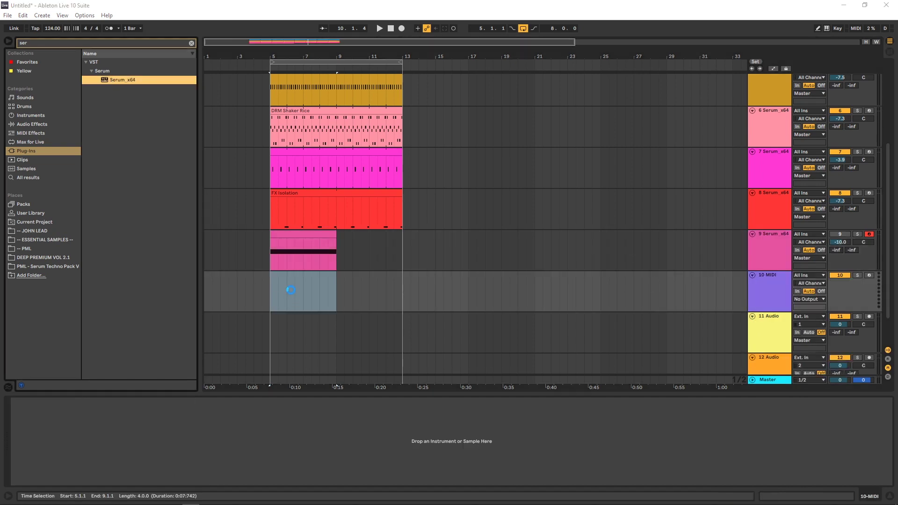
drag(614, 142, 525, 98)
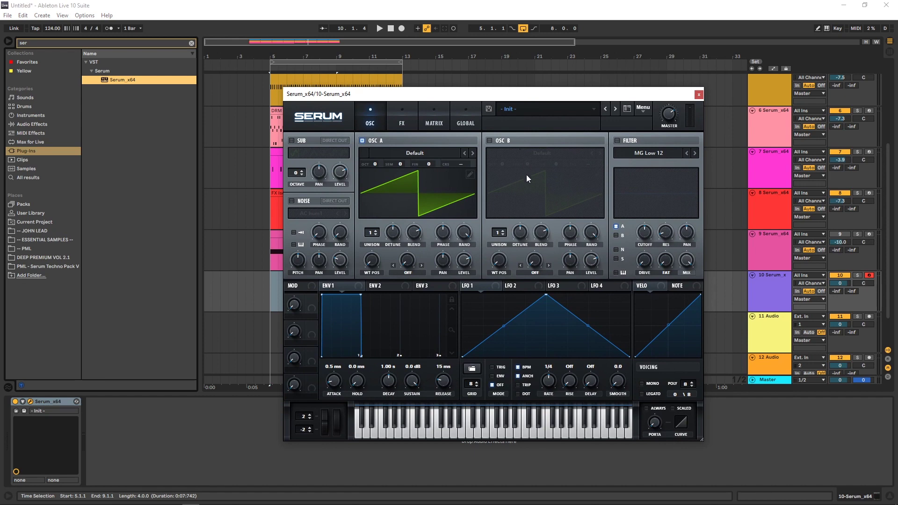
- Load the PML - STP2 - LD Abacus preset from PML - Serum Techno Pack Vol.2 on track 10 and audition it with the loop, adjusting the filter cutoff
click(522, 110)
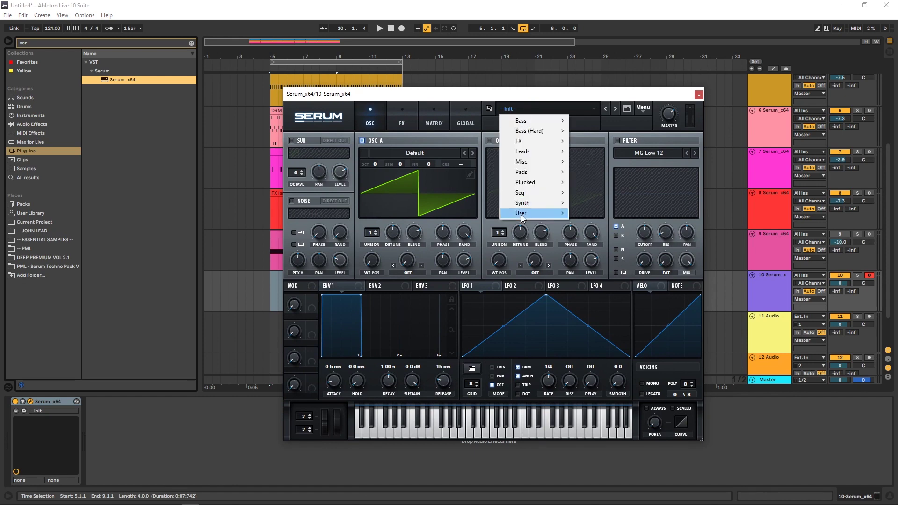
mouse_move(549, 214)
mouse_move(629, 225)
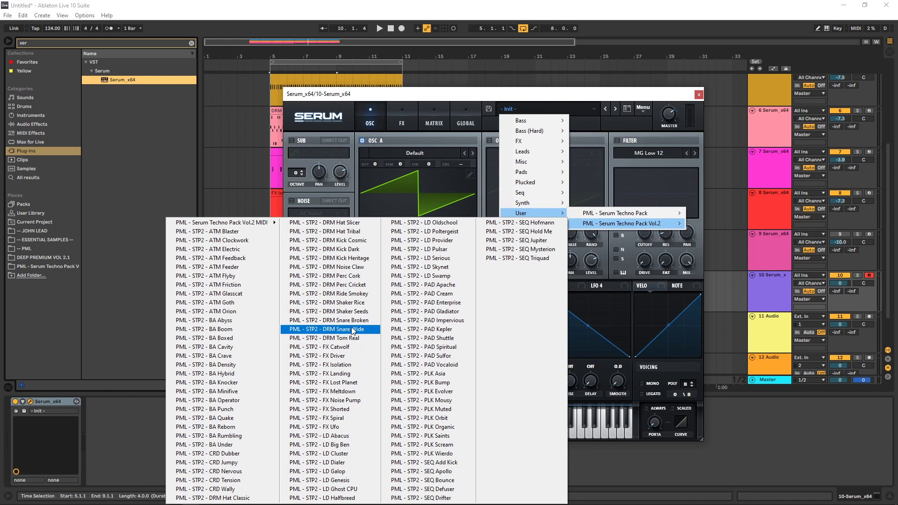
click(351, 435)
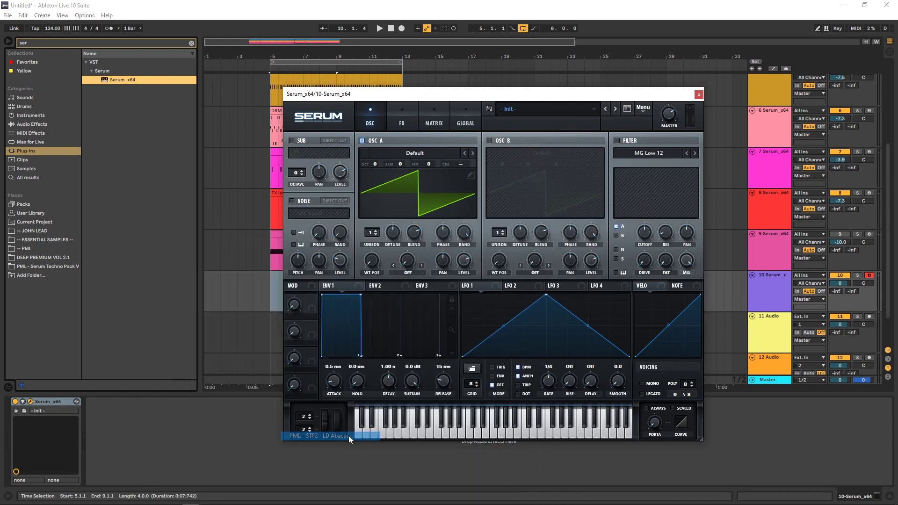
key(space)
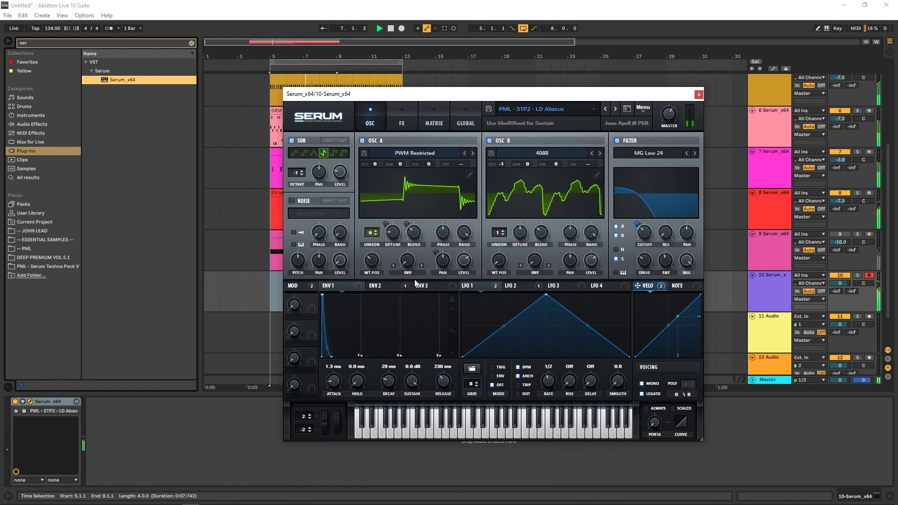
drag(642, 234, 645, 239)
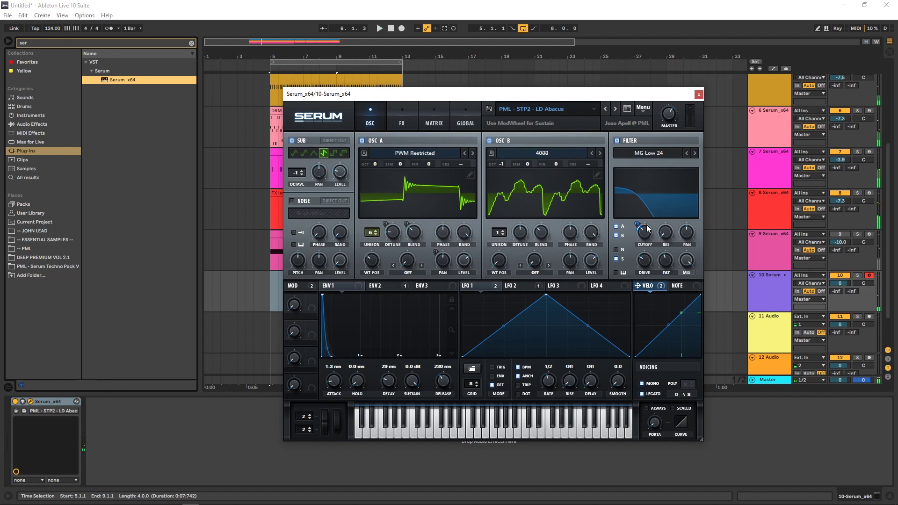
- Advance track 10's Serum through LD Big Ben to the PML - STP2 - LD Cluster preset and play the loop
click(615, 109)
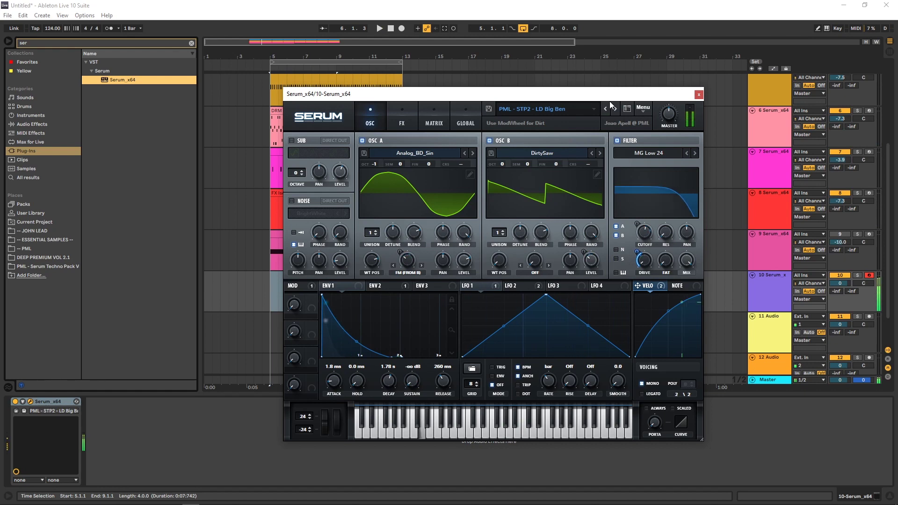
click(615, 108)
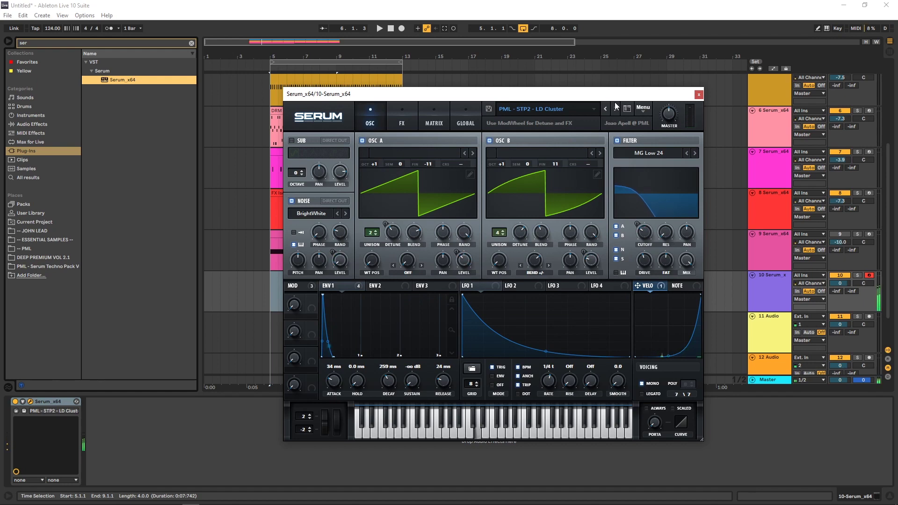
key(space)
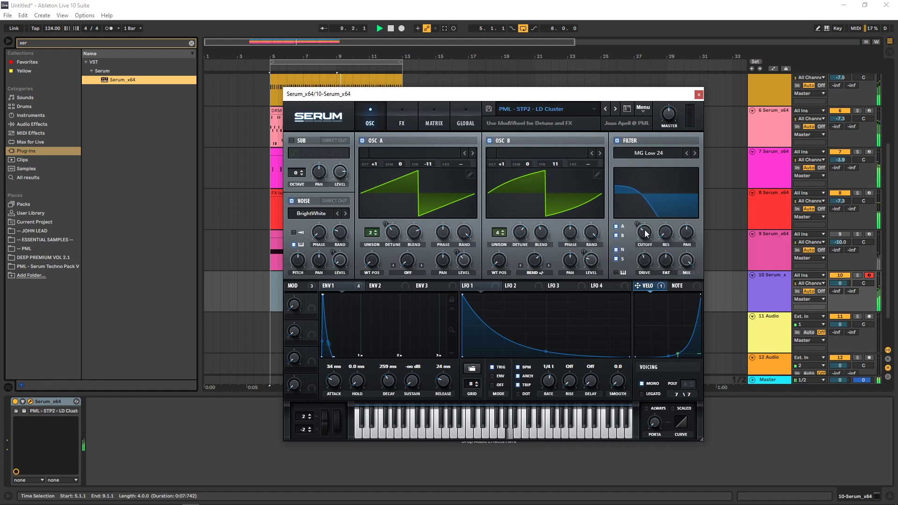
- Advance track 10's Serum through LD Dialer to the PML - STP2 - LD Galop preset
mouse_move(651, 231)
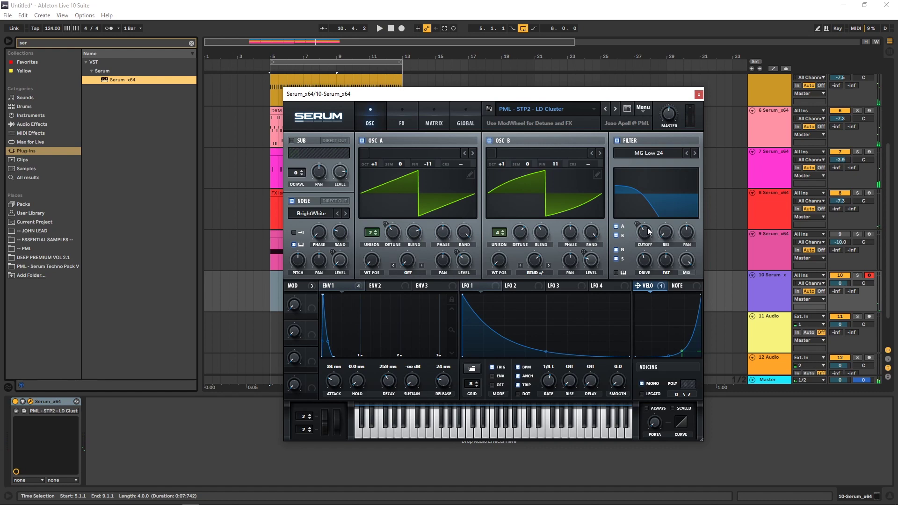
click(616, 110)
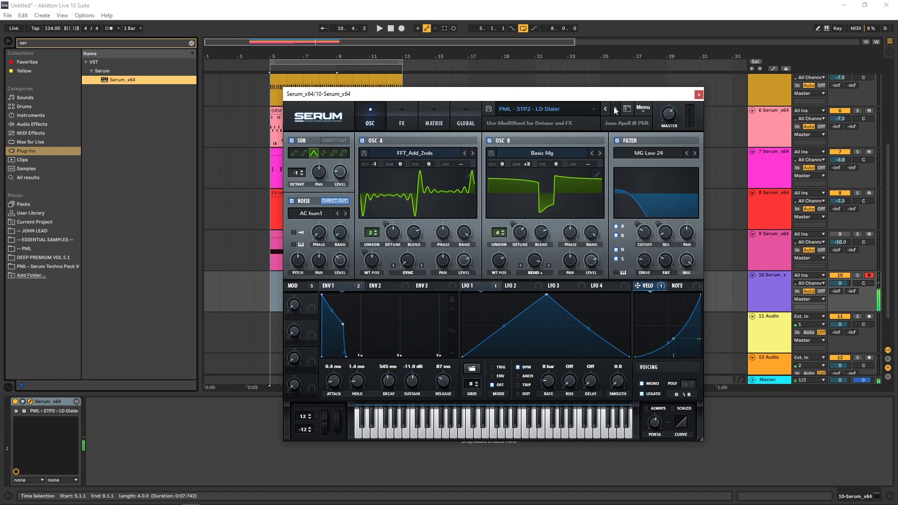
click(616, 109)
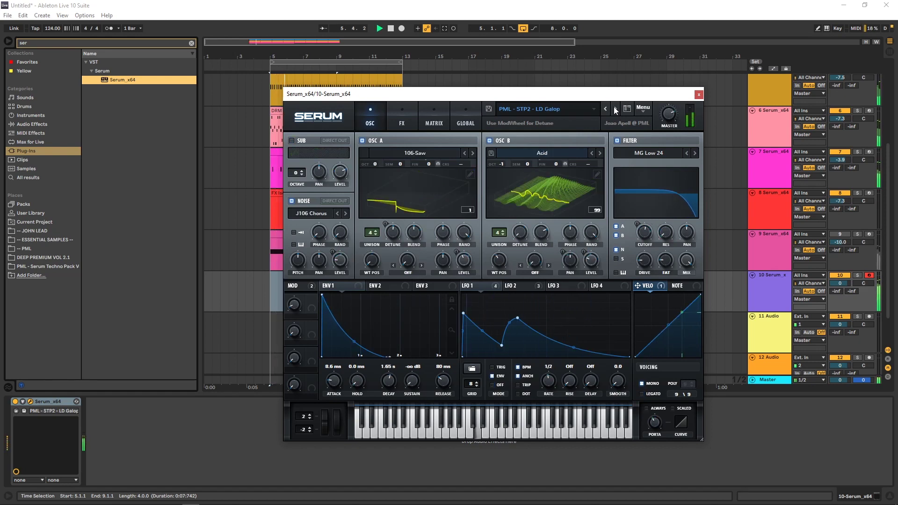
- Audition the LD Galop preset with the loop while sweeping its filter cutoff, and stop playback
mouse_move(643, 248)
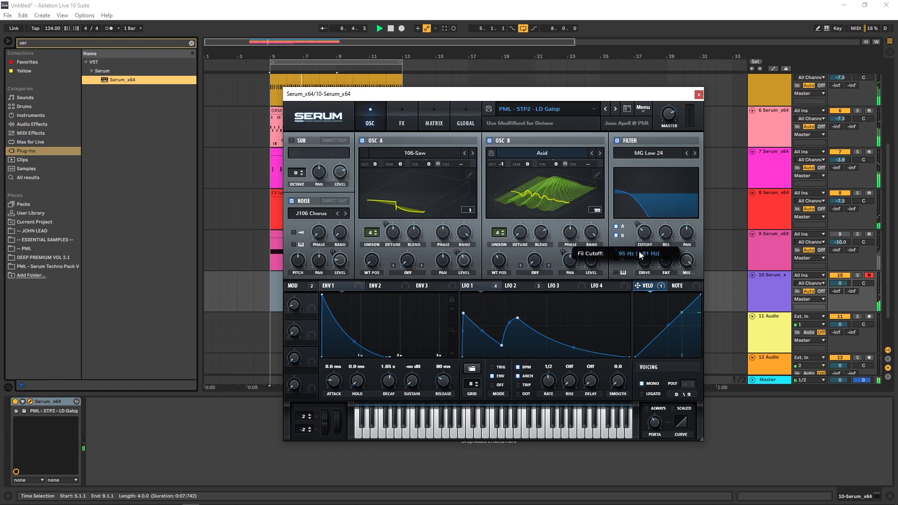
right_click(645, 239)
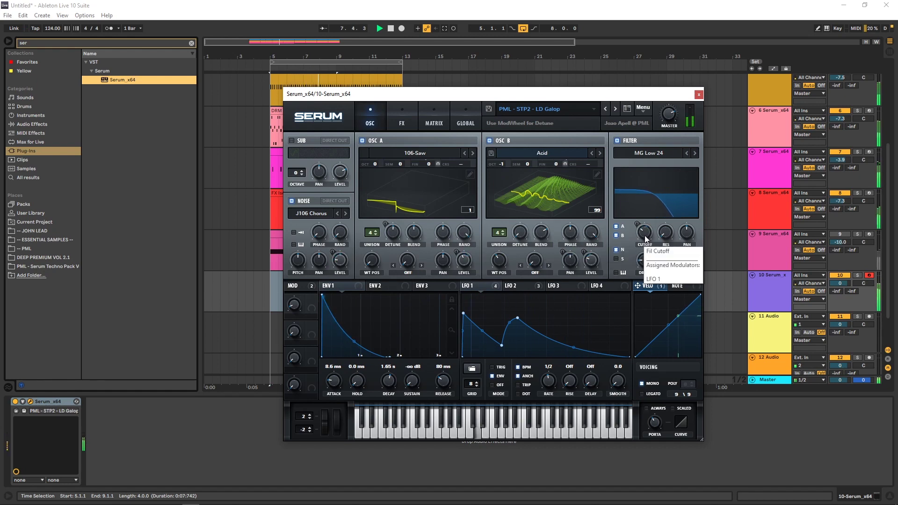
click(646, 237)
drag(647, 235, 649, 229)
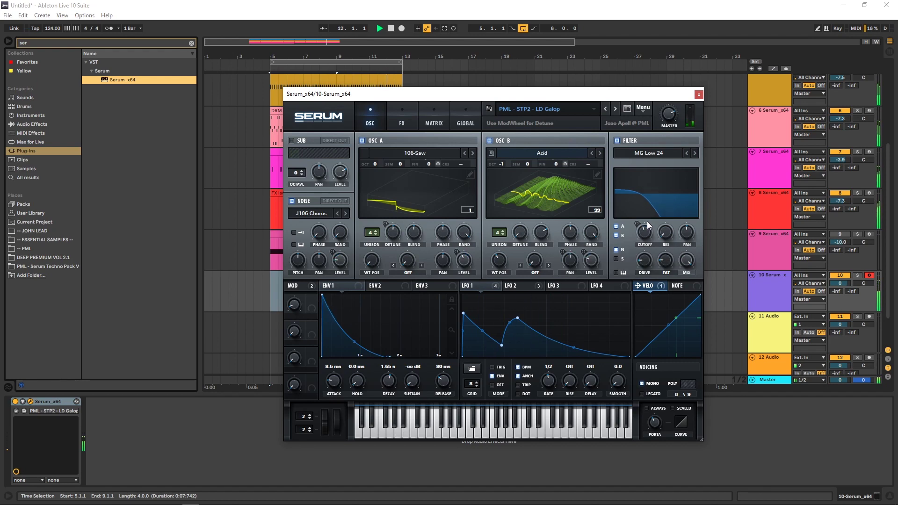
key(space)
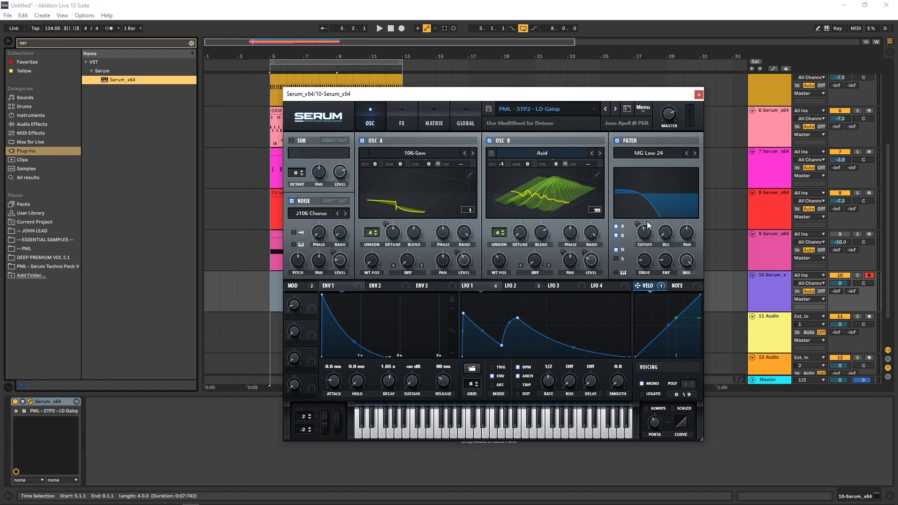
- Advance track 10's Serum through LD Genesis, LD Halfbreed, LD Oldschool and LD Poltergeist to the PML - STP2 - LD Pulsar preset
click(615, 110)
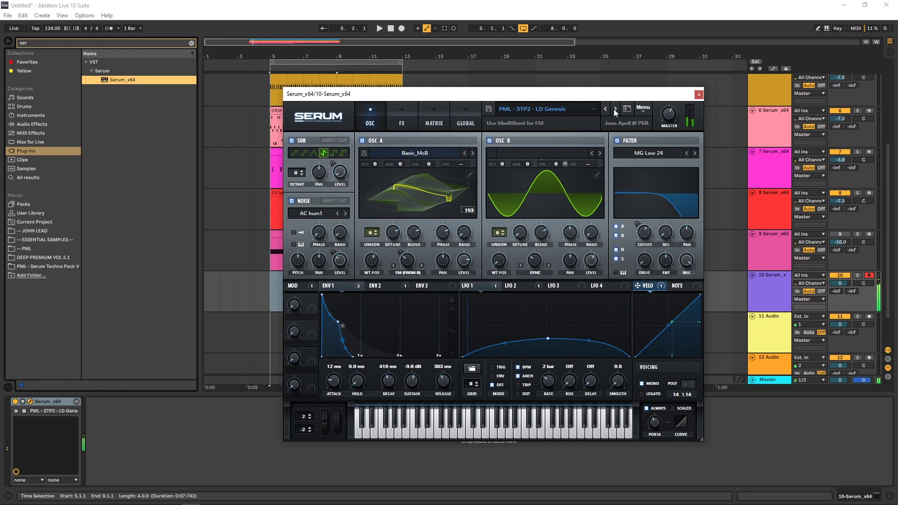
click(615, 109)
click(615, 109)
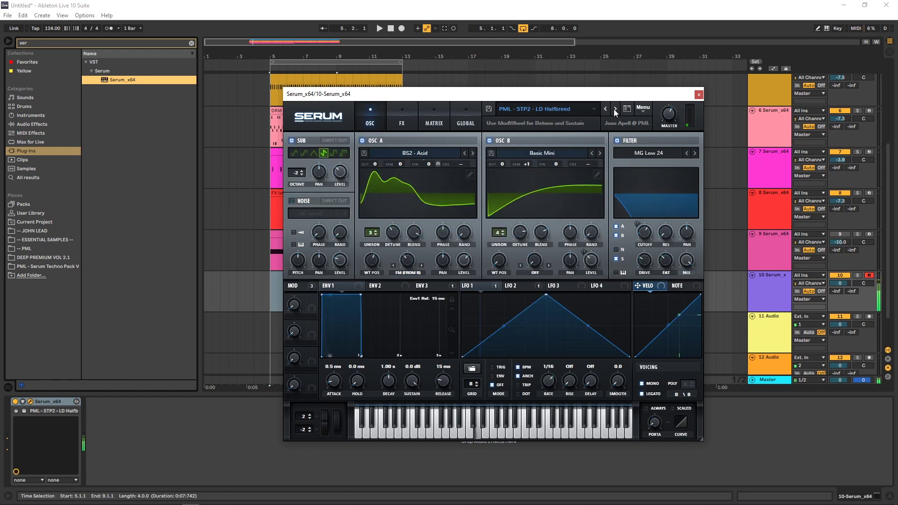
click(615, 109)
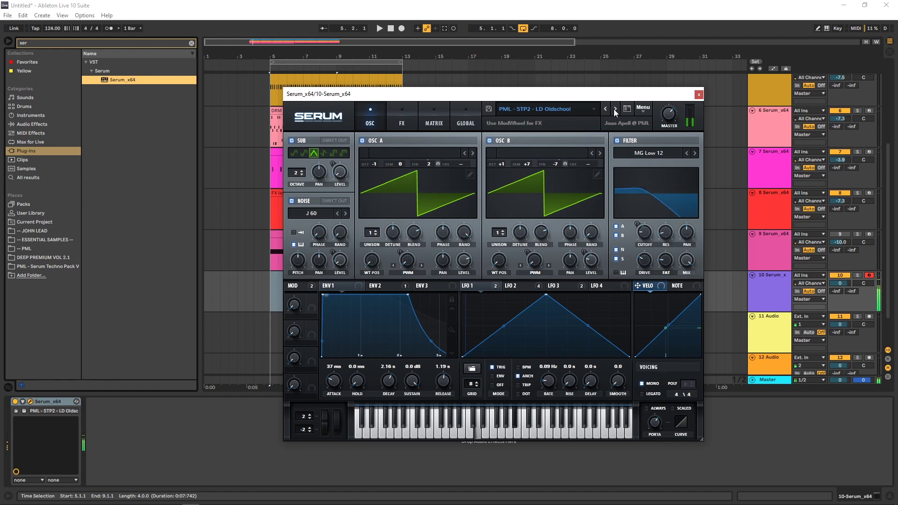
click(615, 109)
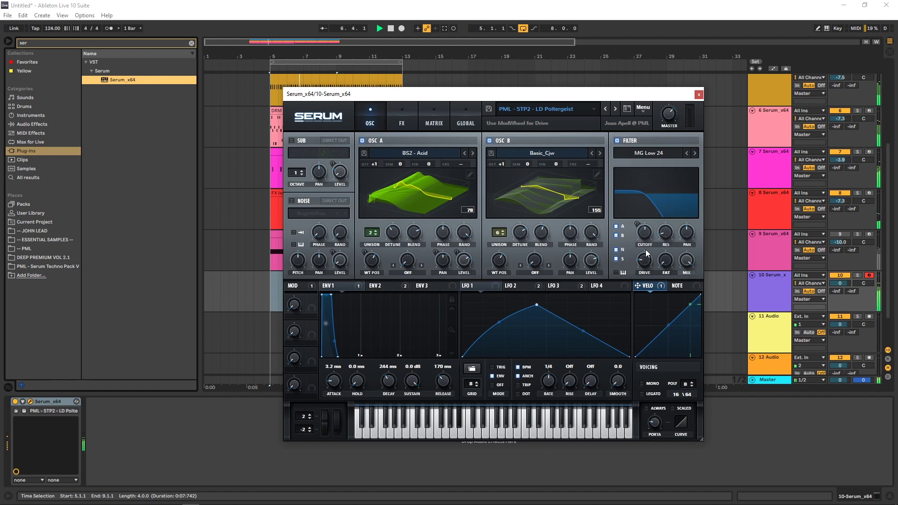
click(615, 109)
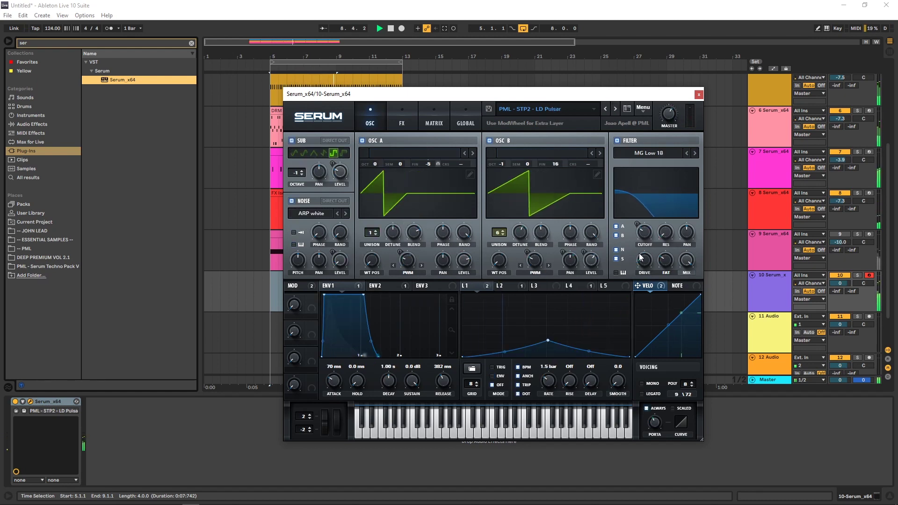
- Audition the LD Pulsar preset with the loop, adjusting its filter cutoff and trying the mod wheel
mouse_move(645, 235)
mouse_down()
mouse_move(648, 218)
mouse_move(643, 242)
mouse_up()
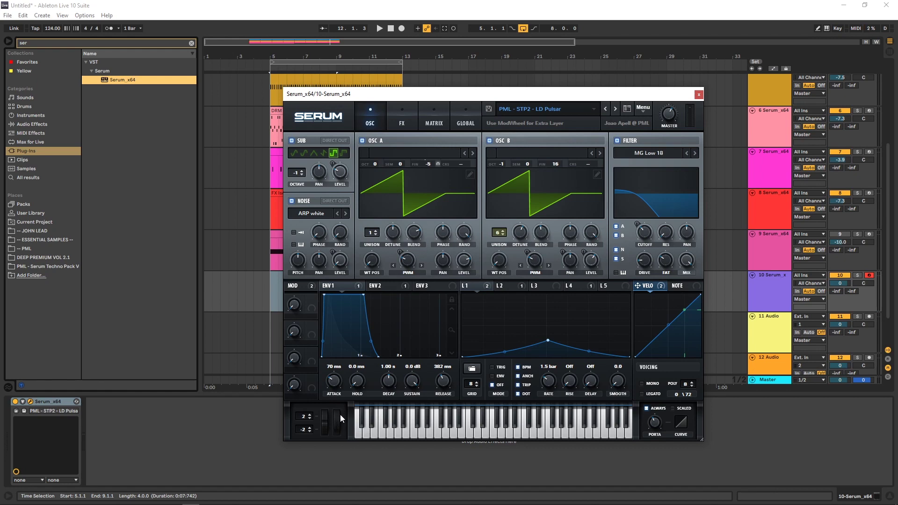
mouse_move(342, 413)
mouse_down()
mouse_move(361, 341)
mouse_move(357, 410)
mouse_up()
mouse_move(340, 435)
mouse_down()
mouse_move(344, 365)
mouse_move(347, 436)
mouse_up()
key(space)
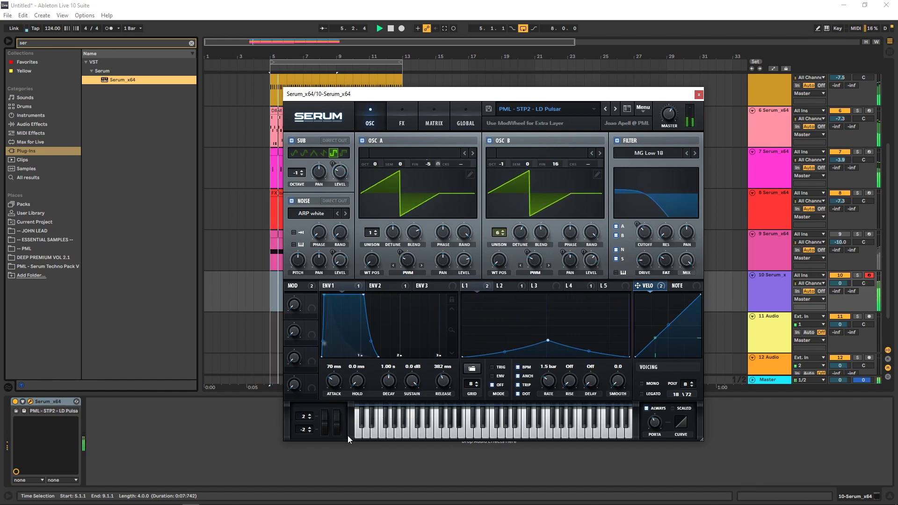
drag(338, 420, 337, 418)
drag(349, 370, 344, 494)
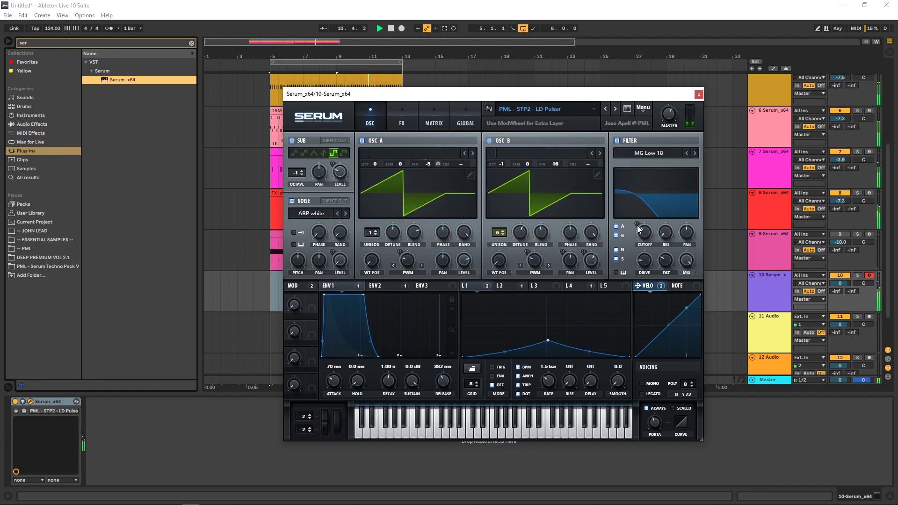
- Close Serum and insert an empty two-bar MIDI clip on track 10 from bar 5 to bar 7
click(699, 95)
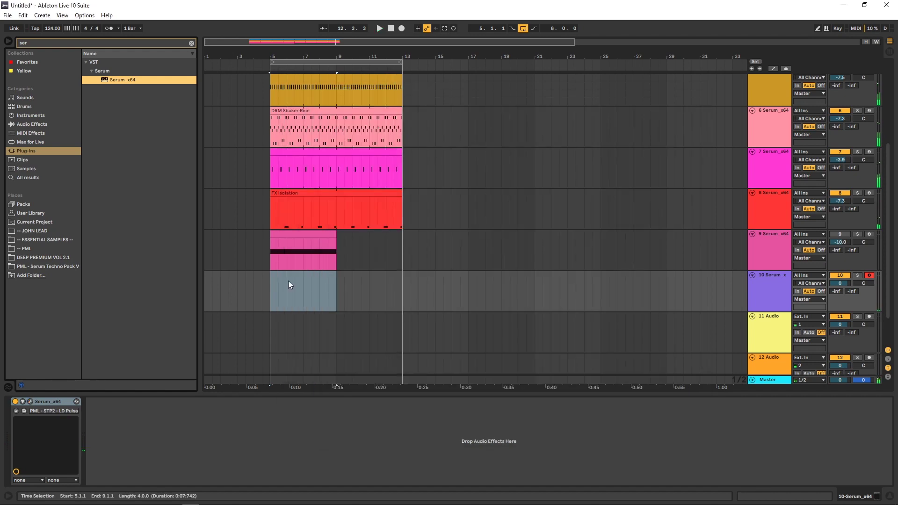
drag(271, 277, 326, 274)
right_click(317, 275)
click(268, 274)
drag(269, 276, 294, 276)
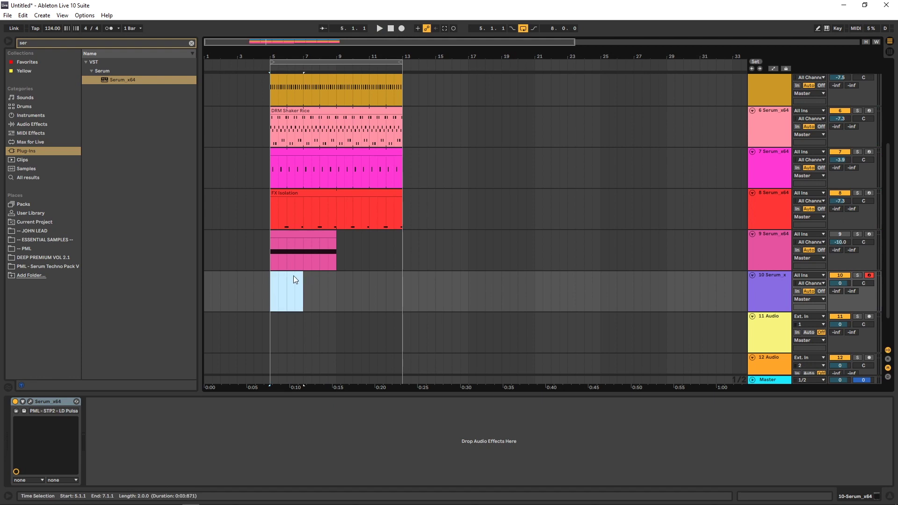
right_click(293, 276)
click(355, 346)
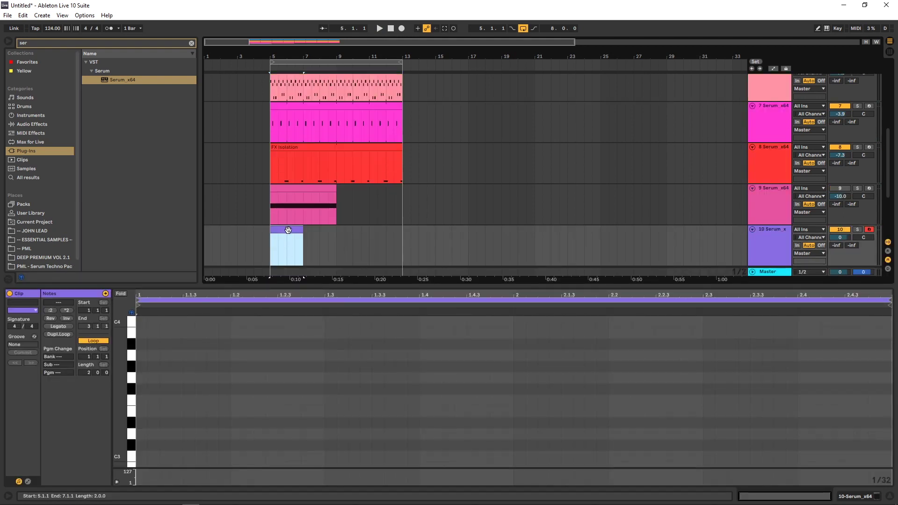
- Play the loop and examine the LD Pulsar preset's effects rack in track 10's Serum, including the delay settings
click(237, 348)
key(space)
click(768, 241)
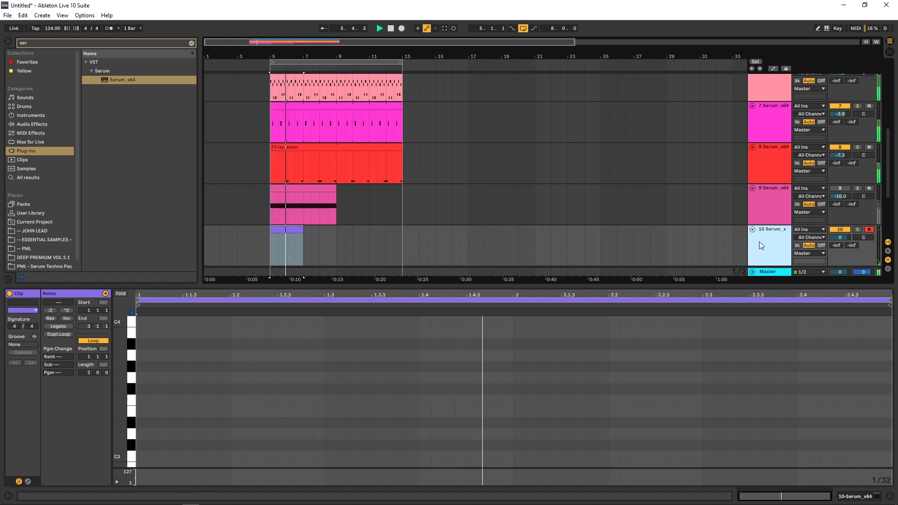
double_click(768, 232)
key(space)
click(30, 402)
click(402, 112)
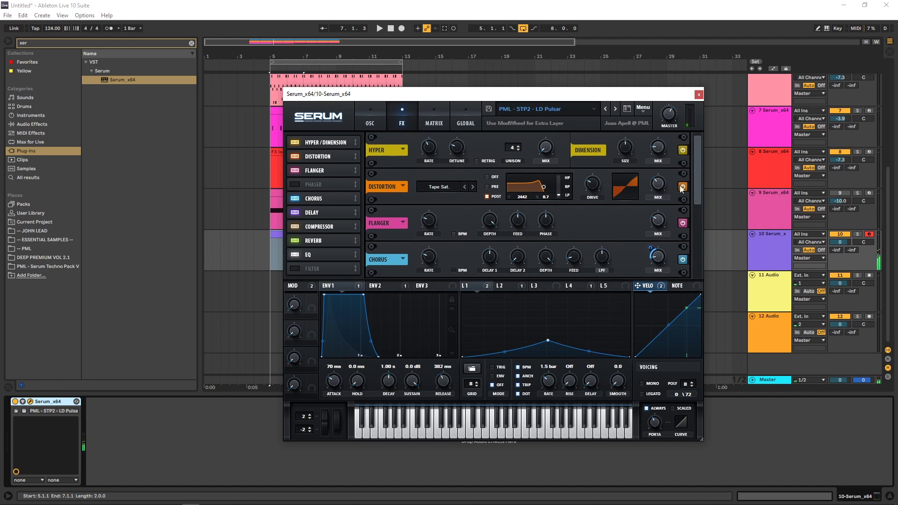
drag(700, 166, 671, 216)
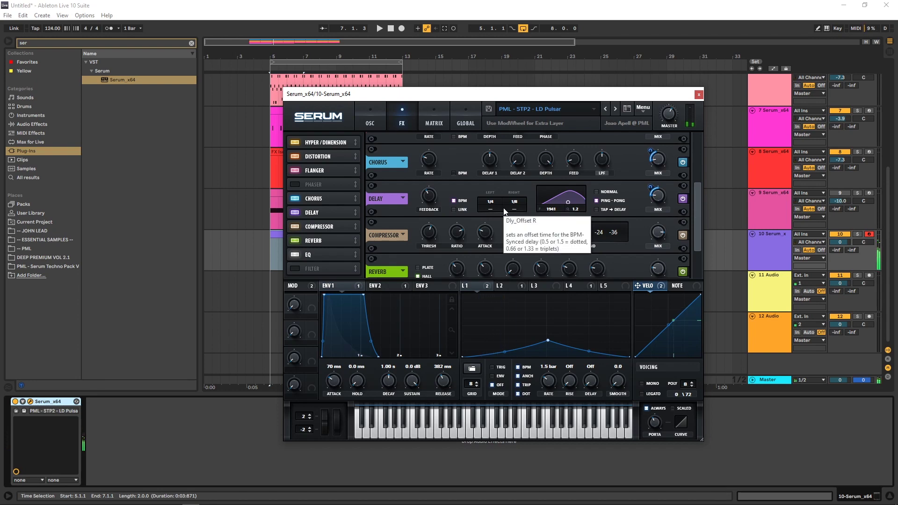
key(space)
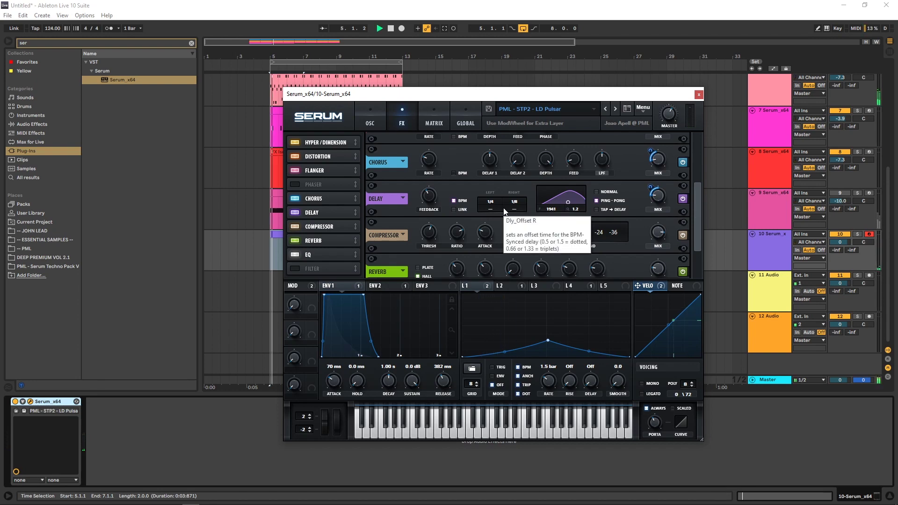
click(699, 95)
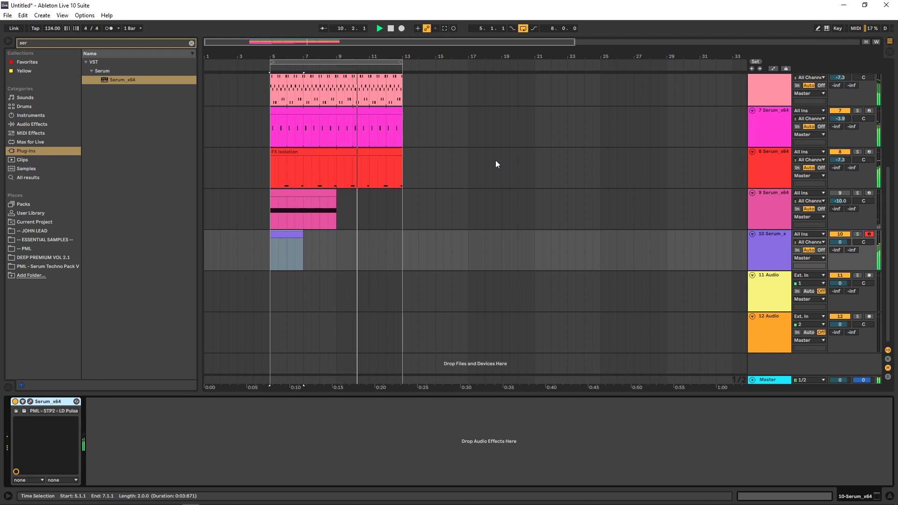
- Open track 10's MIDI clip and draw a D3 note at 1.1.1, lengthened slightly beyond a sixteenth
click(283, 235)
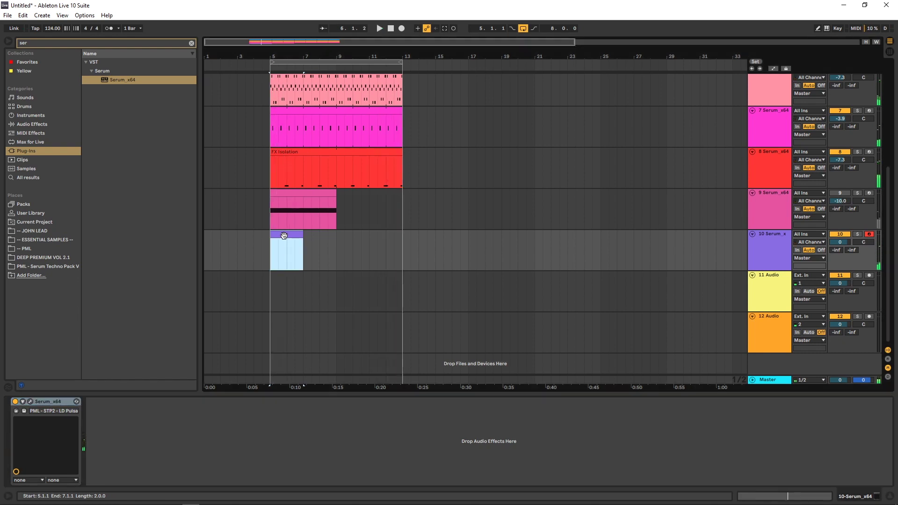
double_click(290, 235)
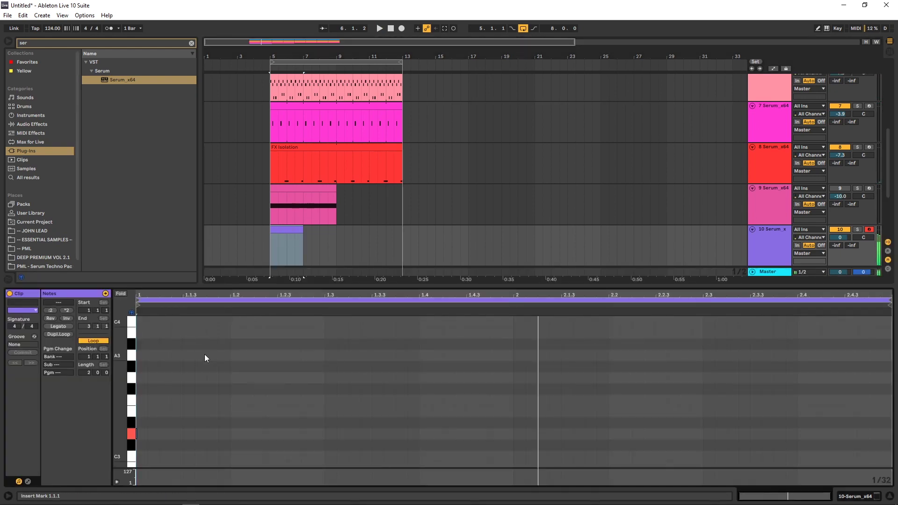
scroll(189, 399, down, 2)
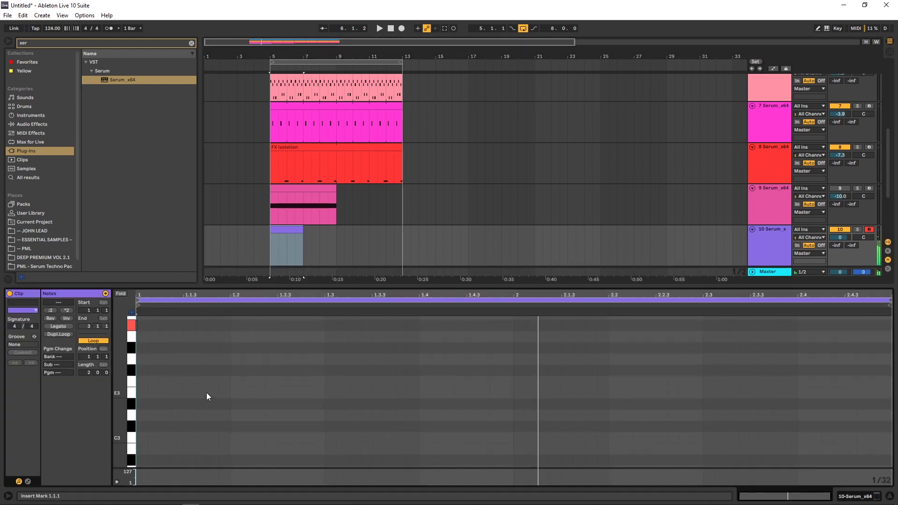
double_click(141, 406)
drag(147, 407, 172, 408)
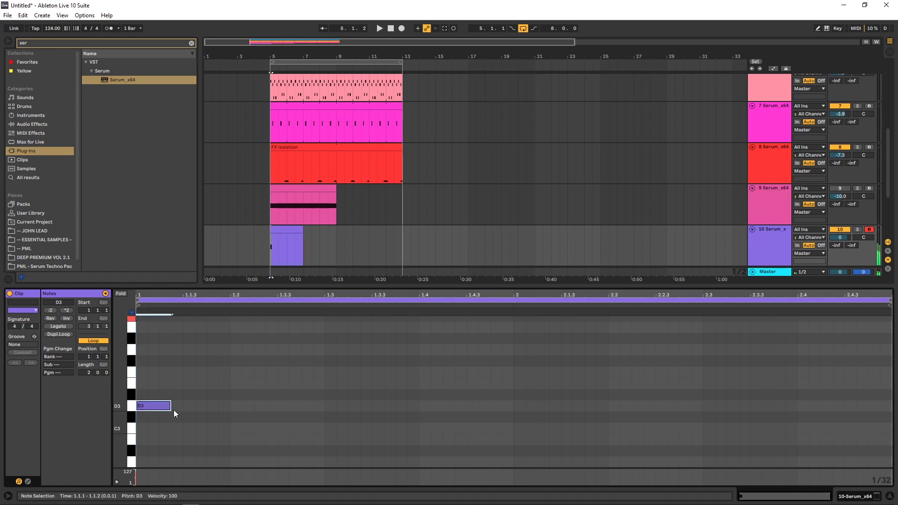
- Add an A3 note at 1.1.4 and, with the grid fixed at 1/16, a D3 at 1.2.3 and an A#3 at 1.3.3
double_click(210, 327)
drag(220, 327, 230, 327)
right_click(305, 364)
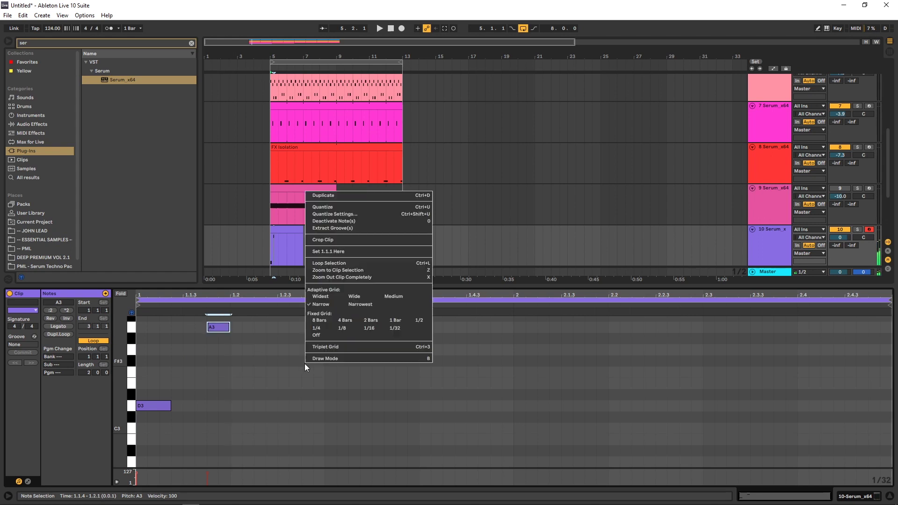
click(369, 331)
double_click(284, 406)
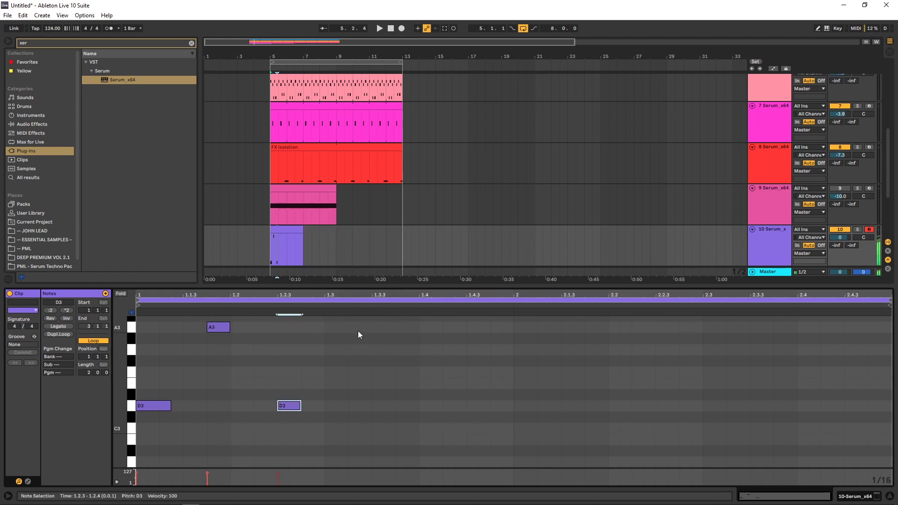
double_click(382, 321)
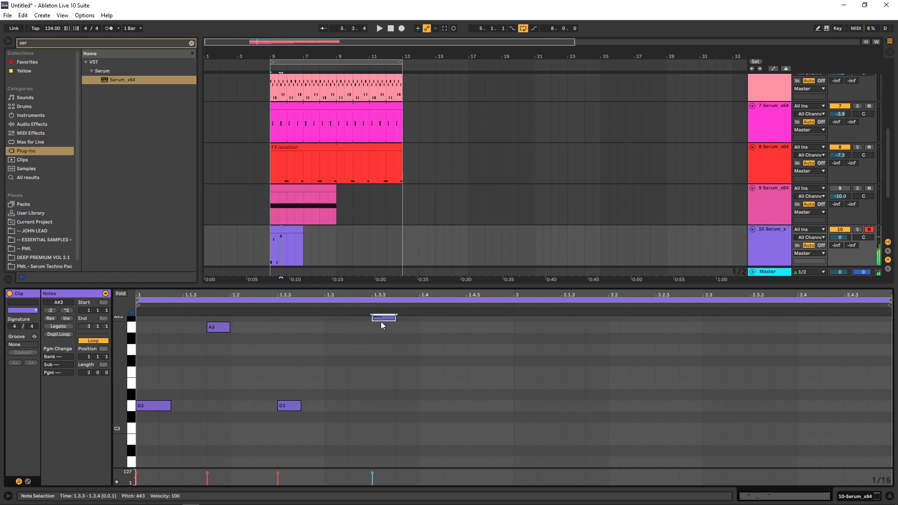
- Play the pattern and shift all of the clip's notes one sixteenth later, starting at 1.1.2
key(space)
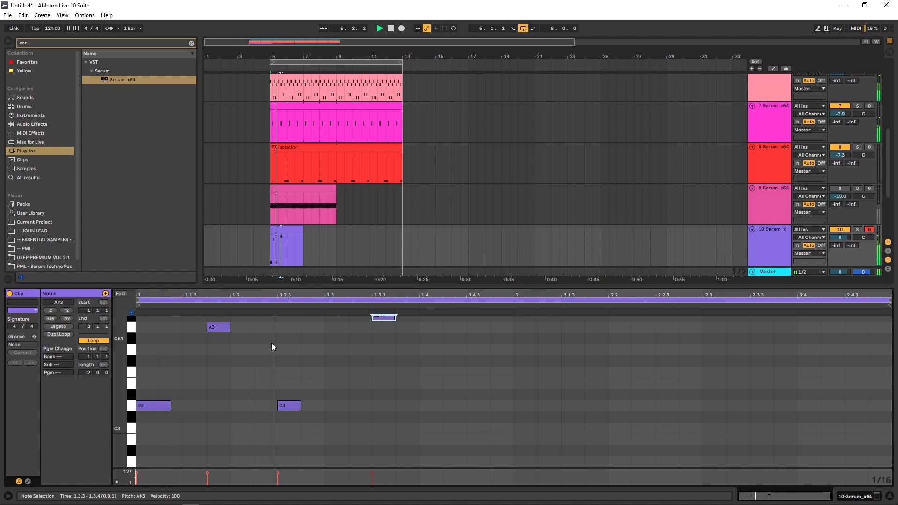
key(ctrl+a)
key(Right)
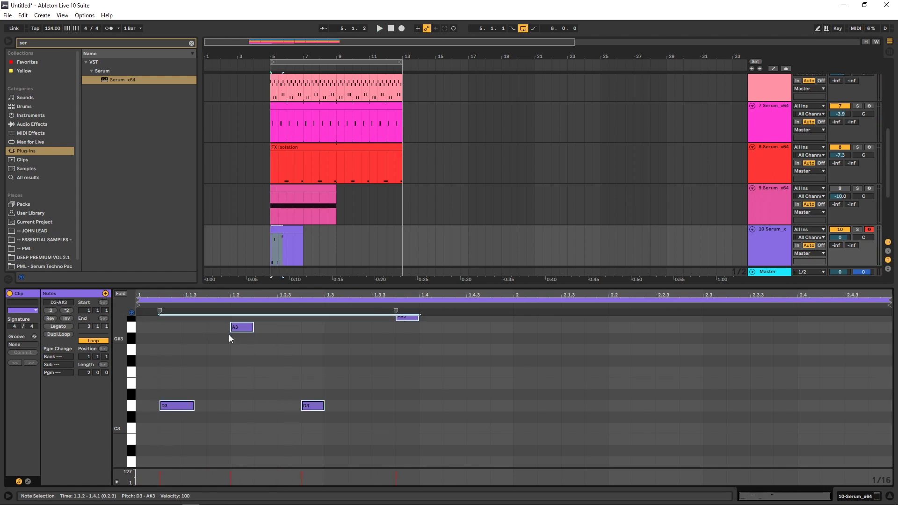
- Check Envelope 2 of the LD Pulsar preset in track 10's Serum, and play the loop with the MIDI clip reopened
click(771, 234)
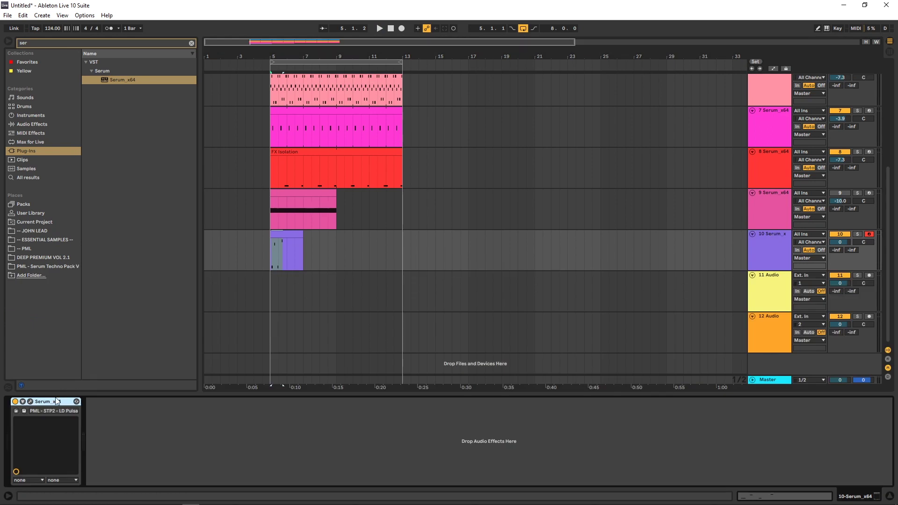
click(30, 402)
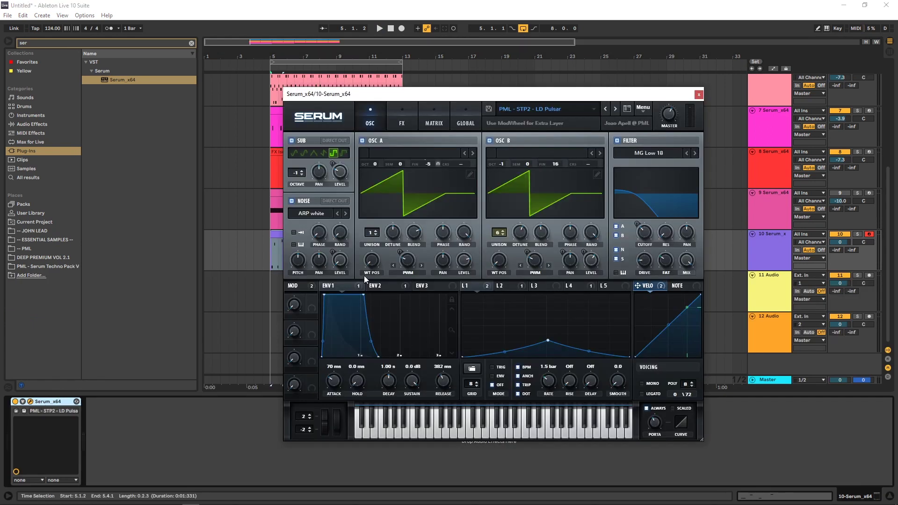
click(388, 284)
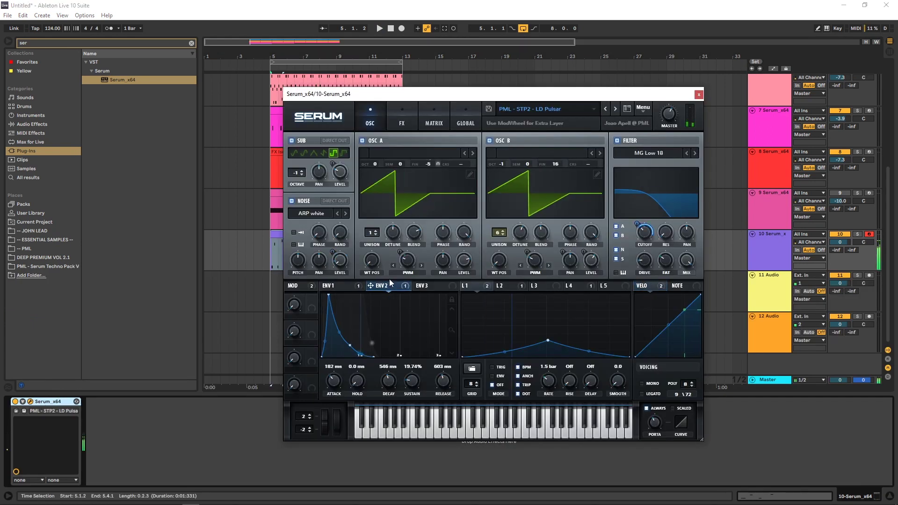
click(697, 95)
double_click(293, 253)
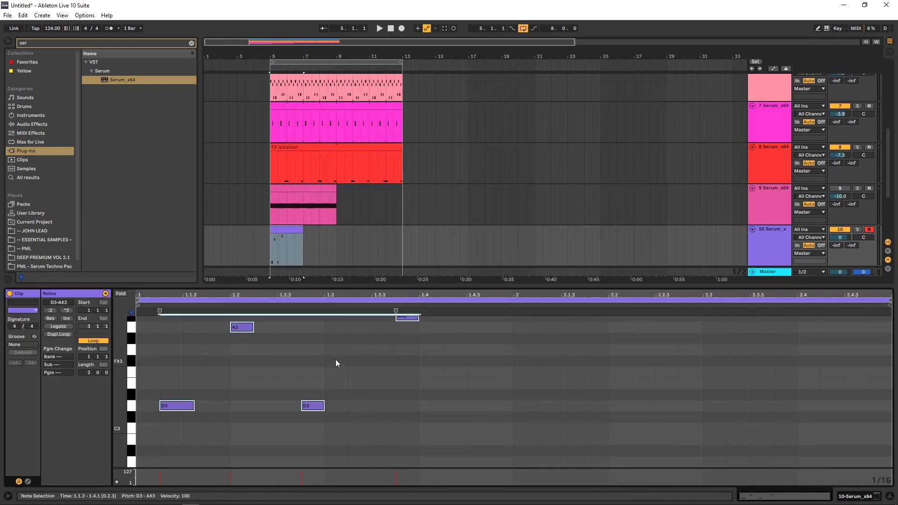
scroll(391, 378, up, 1)
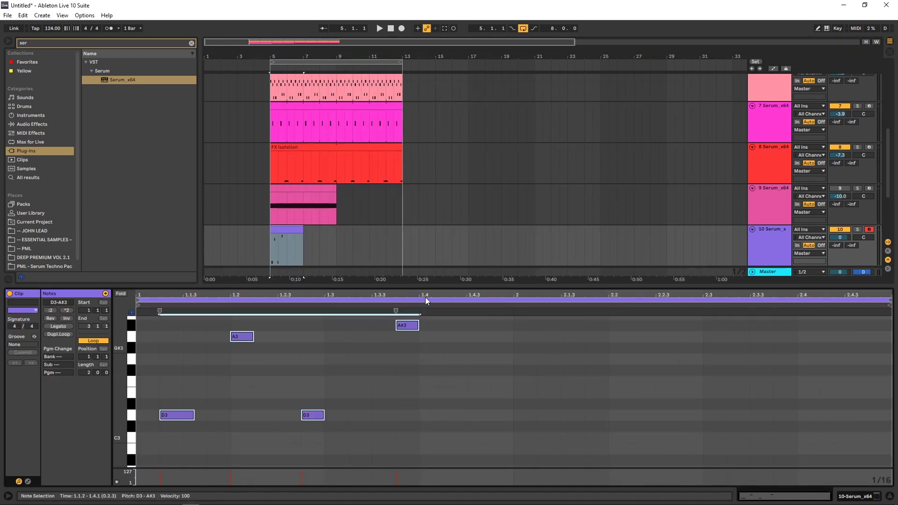
scroll(487, 191, down, 1)
key(space)
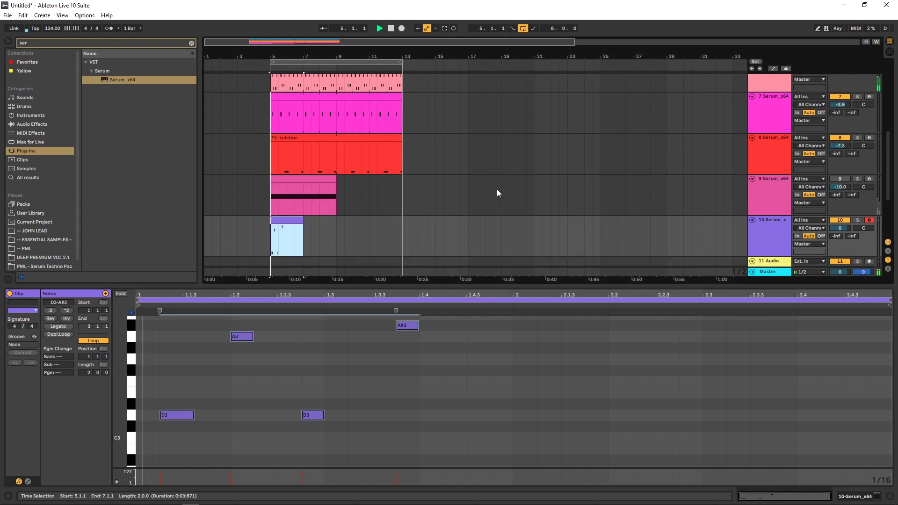
- Try nudging all of the clip's notes slightly later, off the grid
click(242, 337)
mouse_move(243, 337)
mouse_down()
mouse_move(225, 340)
mouse_move(244, 340)
mouse_up()
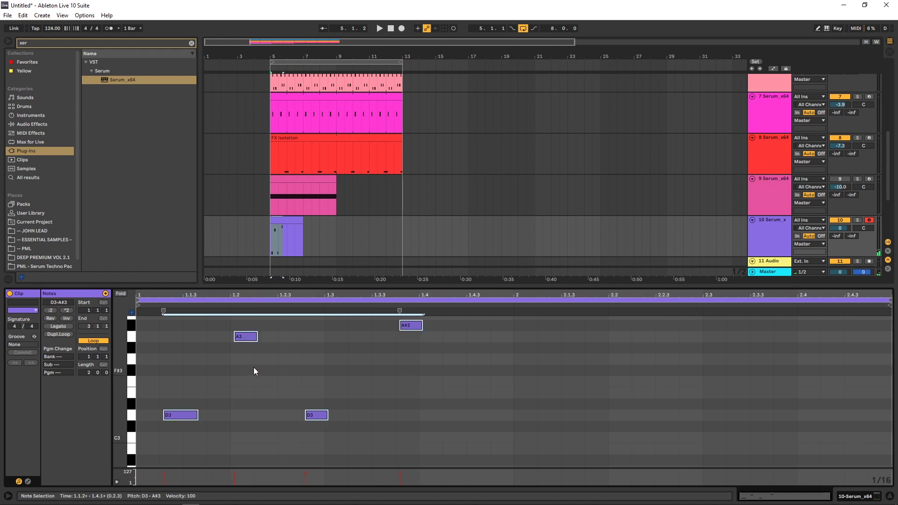
drag(243, 337, 241, 338)
click(243, 344)
key(space)
- Move the A3 note to 1.2.2, and lengthen both it and the D3 at 1.2.4 to two sixteenths
drag(240, 336, 265, 336)
click(265, 375)
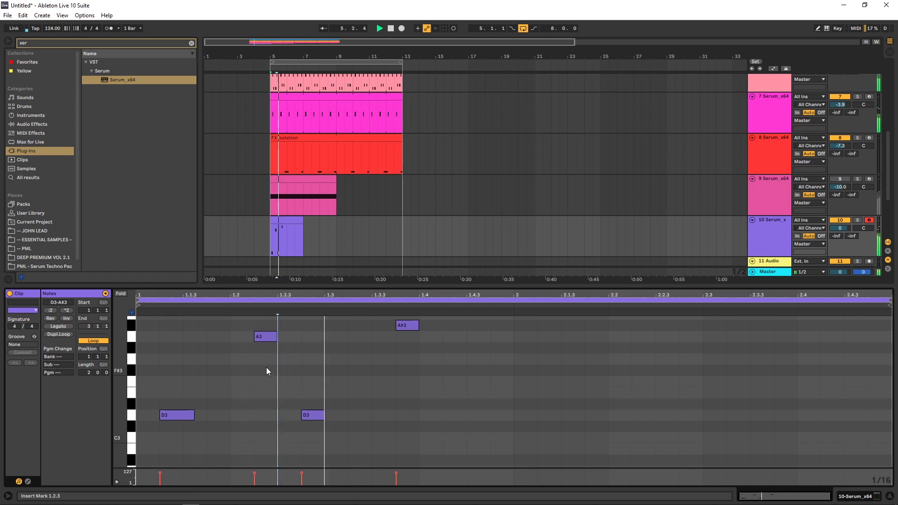
key(space)
drag(323, 415, 346, 415)
key(space)
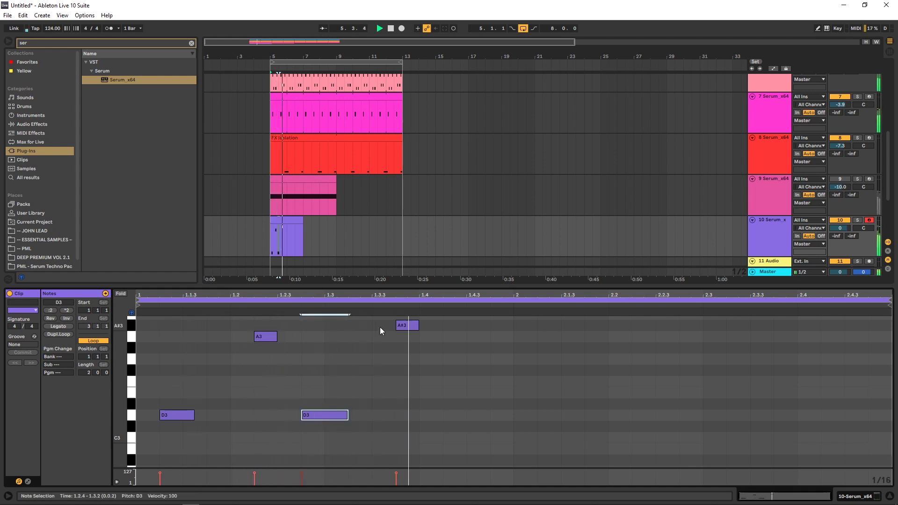
key(space)
drag(276, 336, 300, 337)
- Move the A#3 note to 1.4.2, lengthen it to two sixteenths, and try it at 1.4.3 in the loop
drag(403, 326, 456, 331)
key(space)
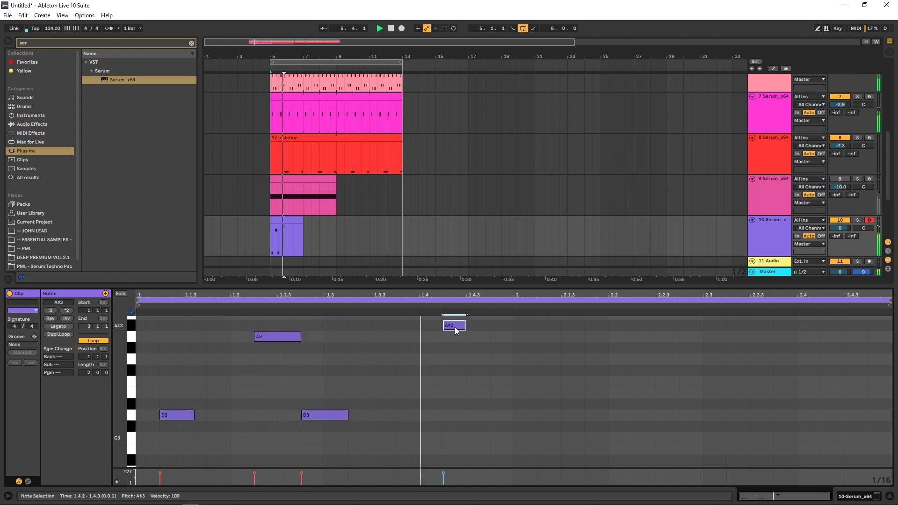
key(space)
drag(466, 325, 493, 324)
key(space)
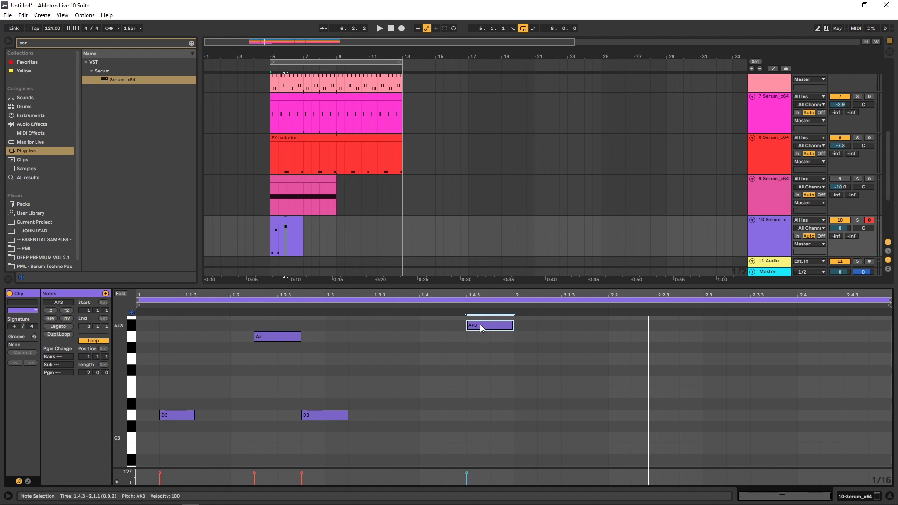
- Audition the A#3 note at 1.4.3 and at 1.4.2, leaving it at 1.4.2
drag(479, 324, 458, 325)
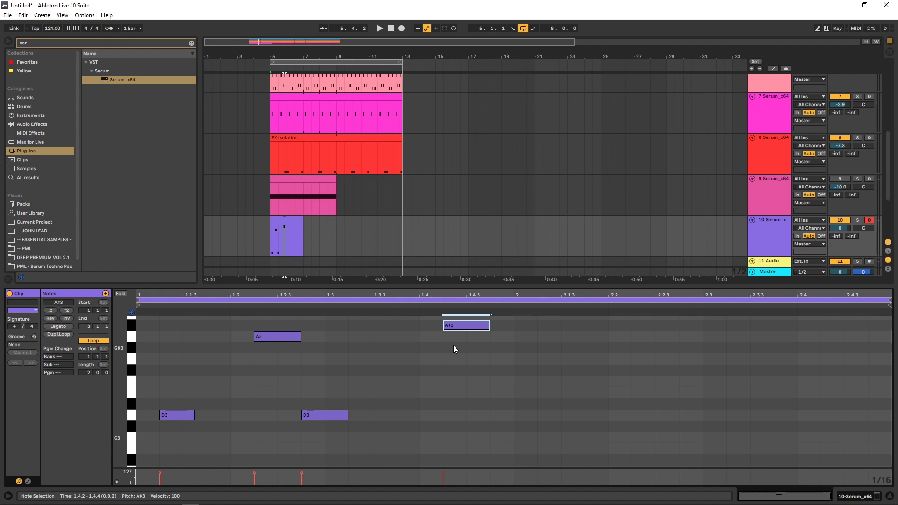
mouse_move(472, 324)
mouse_down()
mouse_move(495, 321)
mouse_move(486, 326)
mouse_up()
key(space)
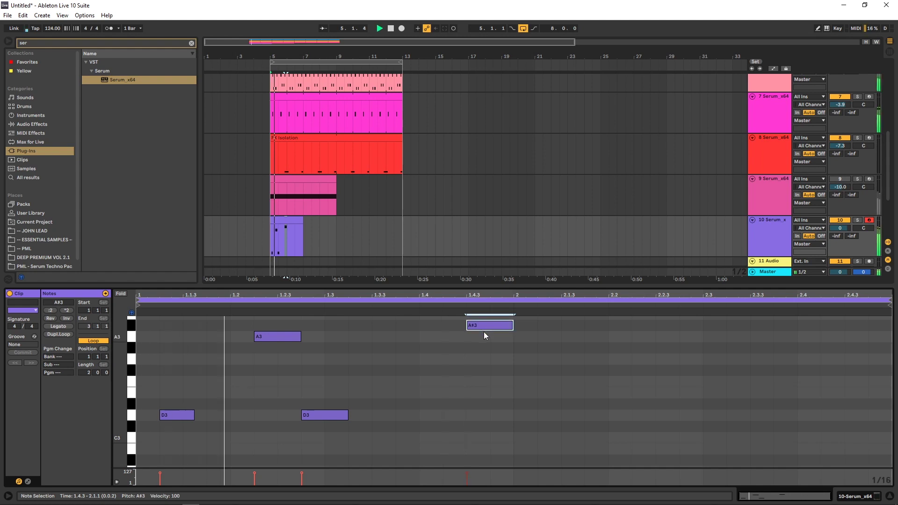
key(space)
drag(483, 327, 463, 328)
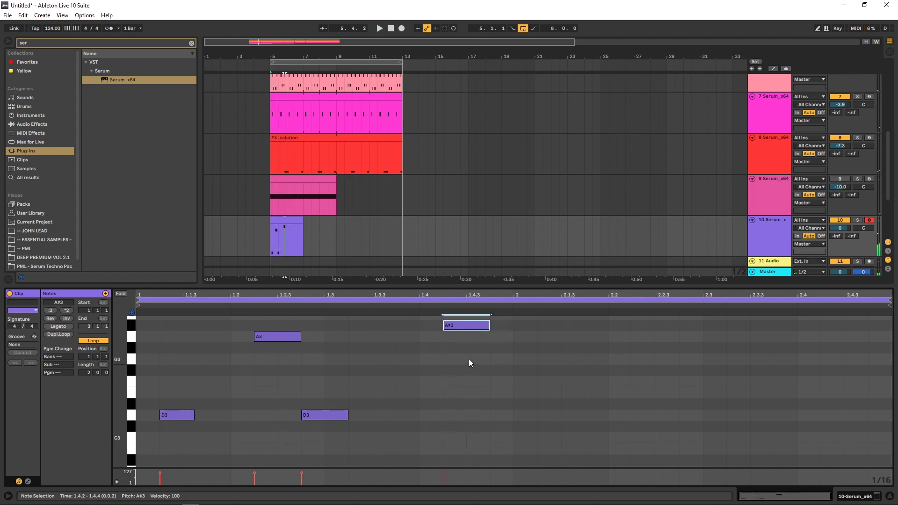
key(space)
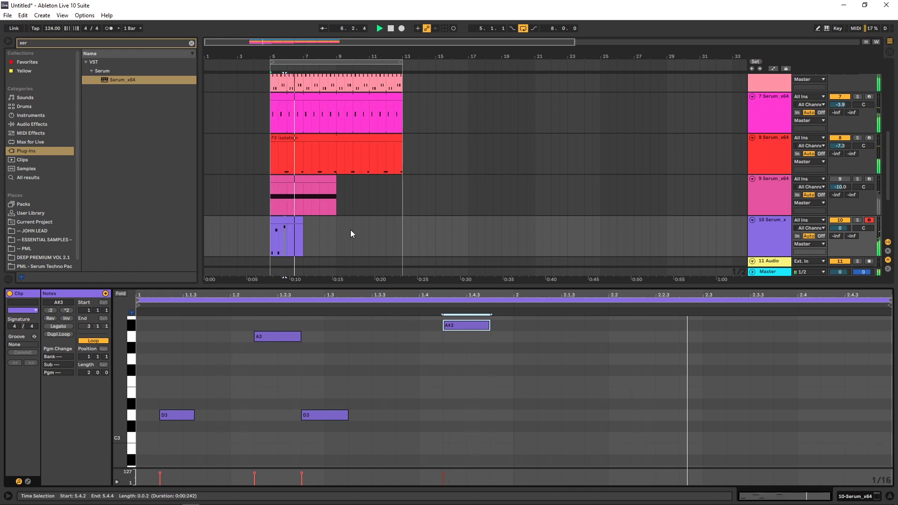
- In the effects rack of track 10's Serum, set the delay filter to about 1043 with a Q of 0.9 during playback
click(774, 228)
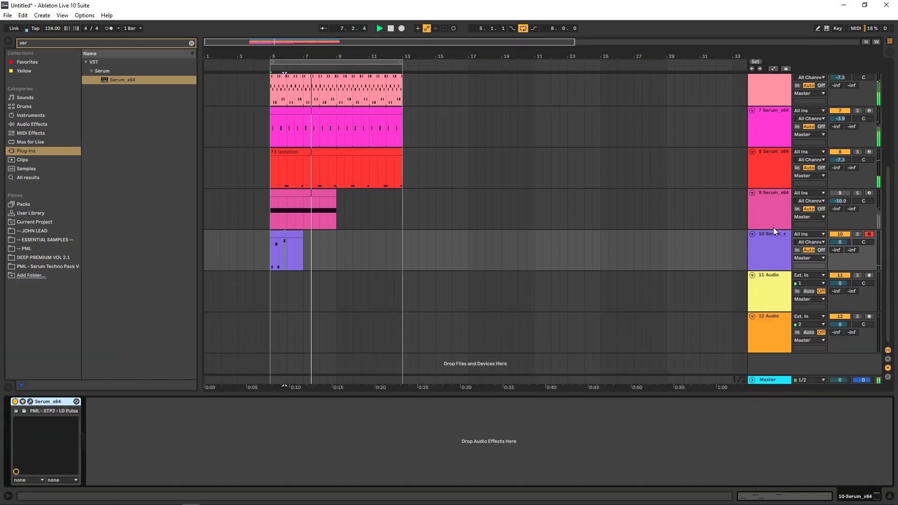
click(31, 402)
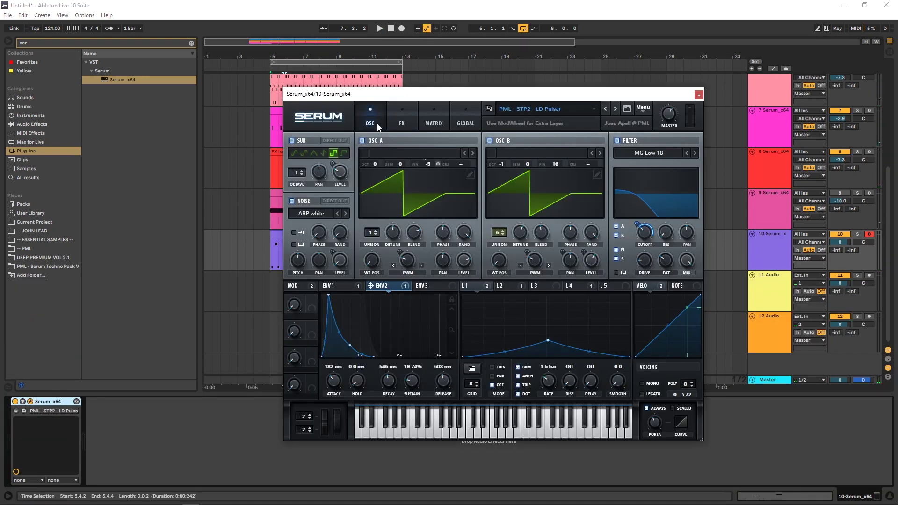
click(404, 119)
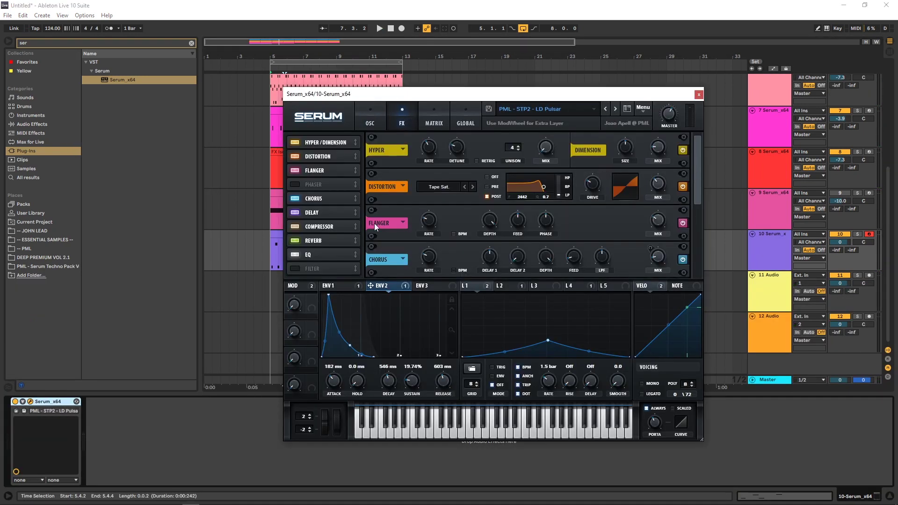
scroll(320, 217, down, 3)
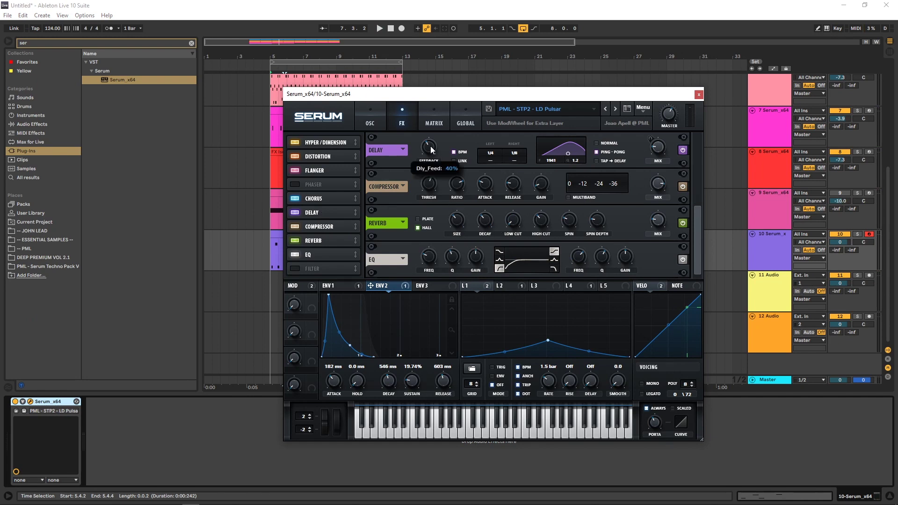
key(space)
drag(577, 162, 542, 174)
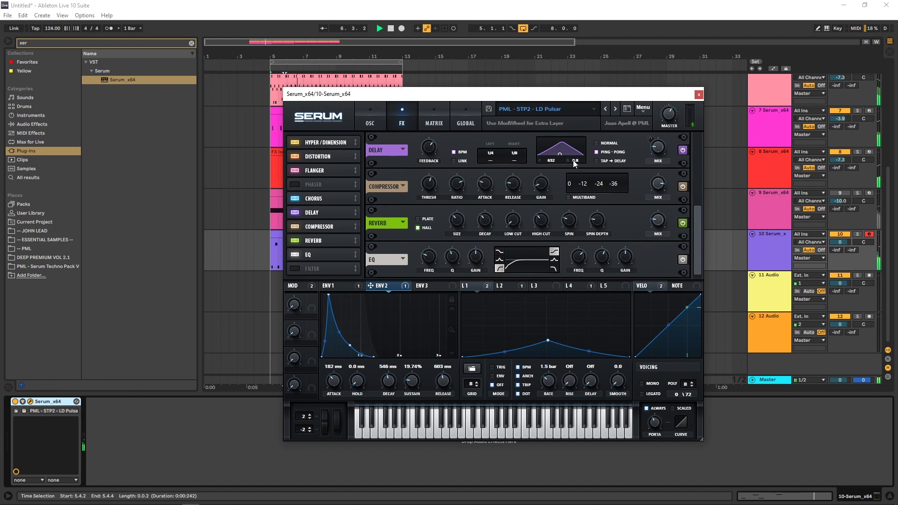
drag(554, 161, 578, 157)
drag(575, 160, 579, 170)
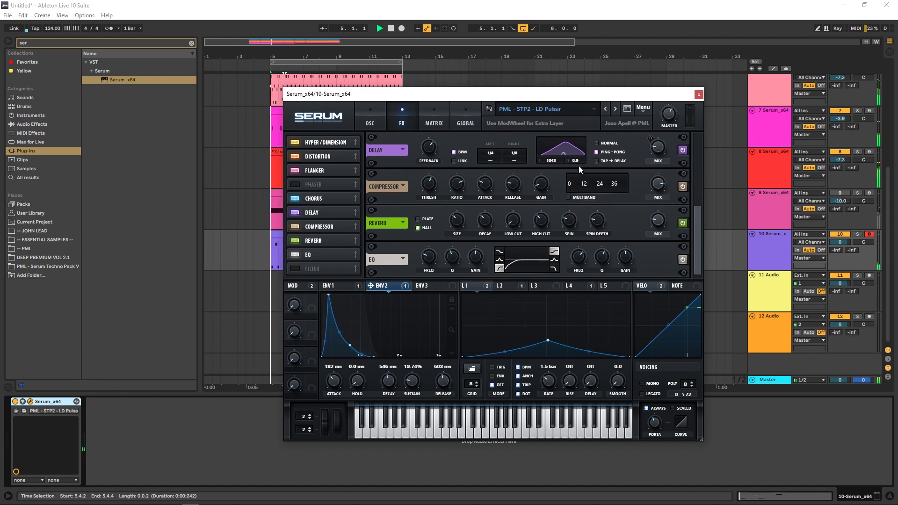
click(370, 120)
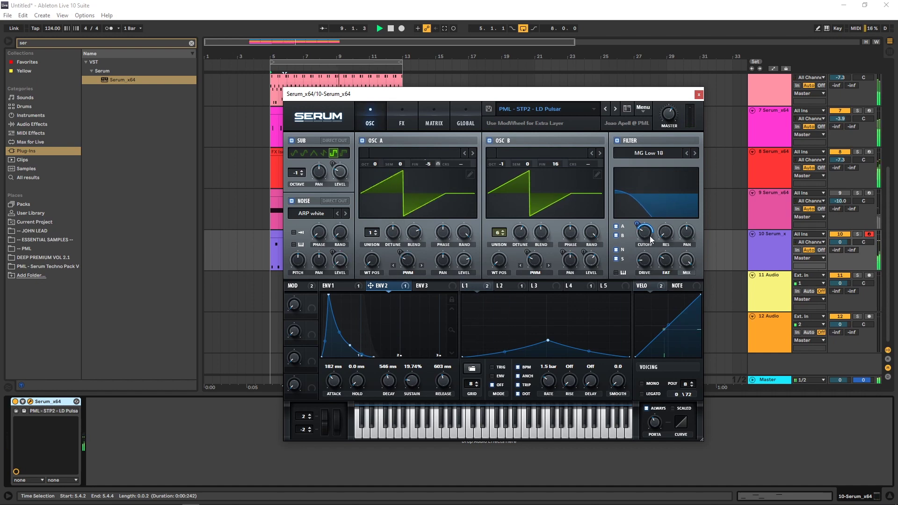
click(699, 94)
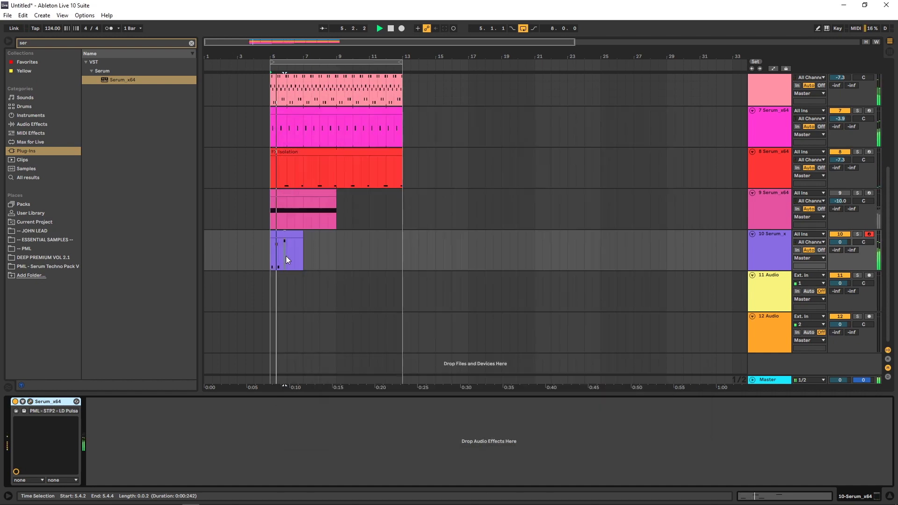
- Copy track 10's MIDI clip to 9.1.1 and open the copy for editing
drag(311, 235, 355, 237)
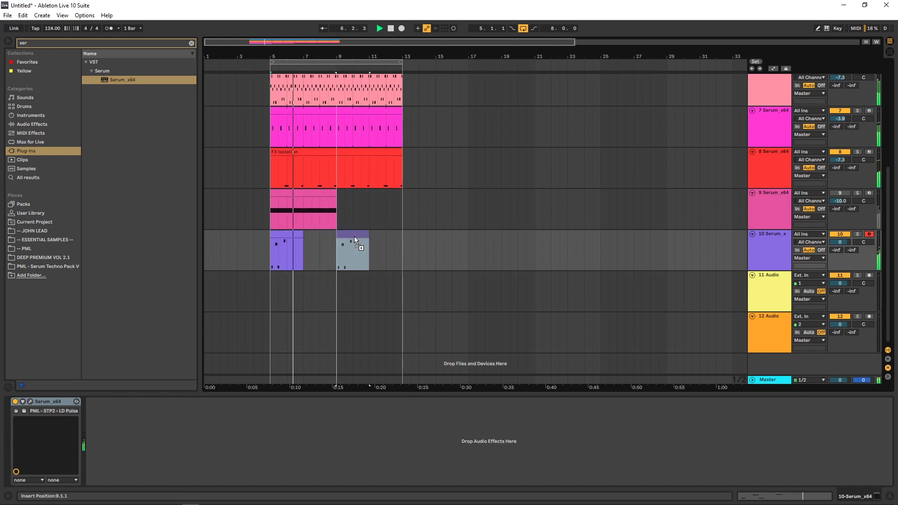
double_click(348, 236)
click(305, 380)
click(418, 387)
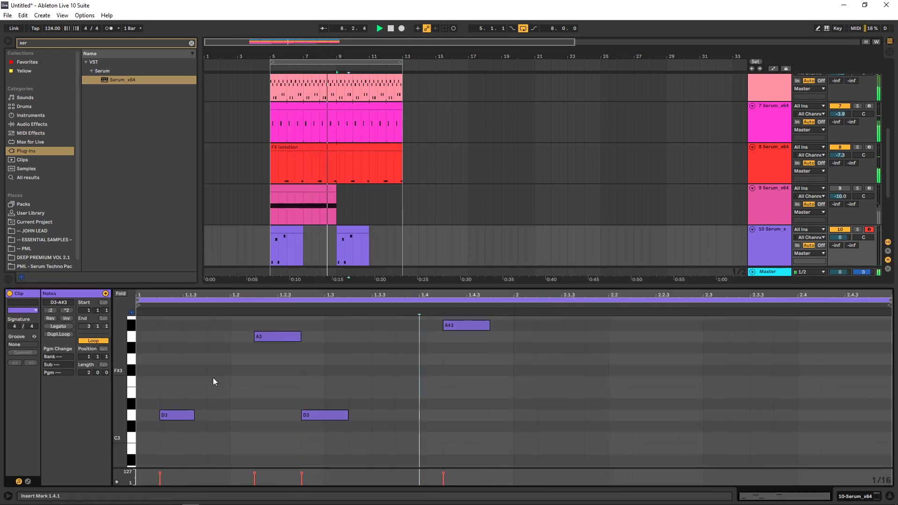
- In the copied clip, raise the first D3 to A3, the A3 at 1.2.2 to A4, and the D3 at 1.2.4 to F3
key(space)
drag(173, 414, 176, 337)
click(273, 338)
key(shift+Up)
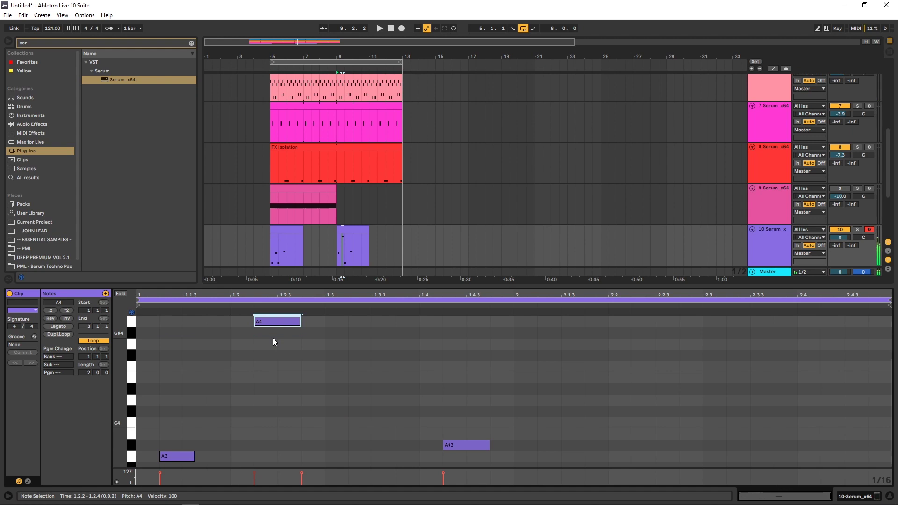
scroll(277, 373, down, 5)
click(338, 431)
key(Up)
key(Up)
key(Up)
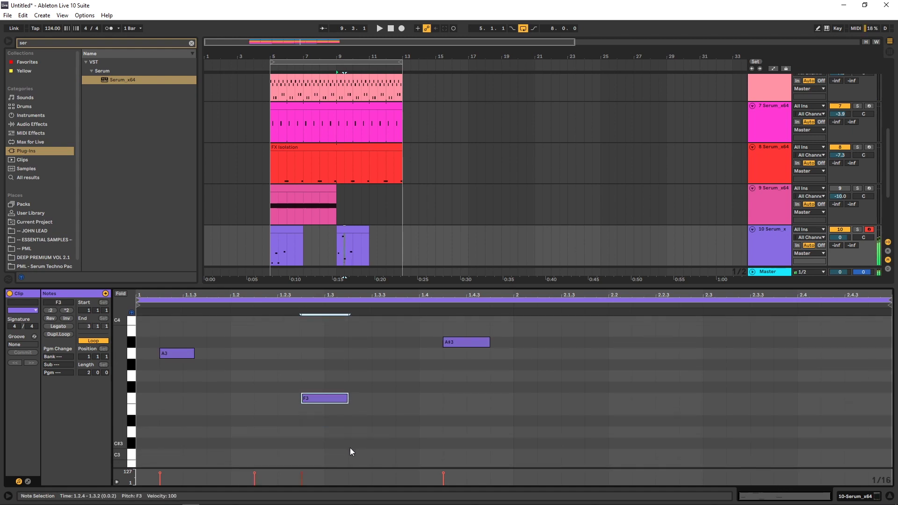
- Play the variation and lower the copied clip's first note at 1.1.2 to D3
key(space)
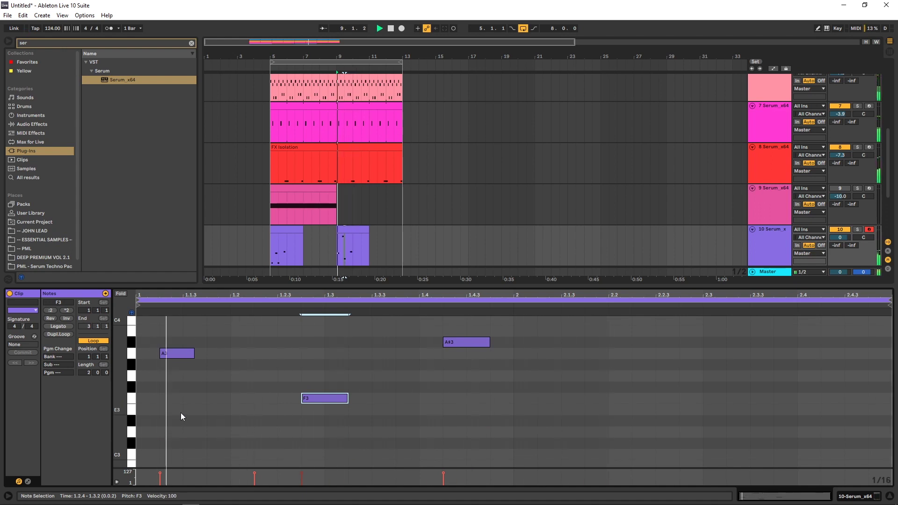
scroll(175, 388, up, 2)
key(space)
click(175, 374)
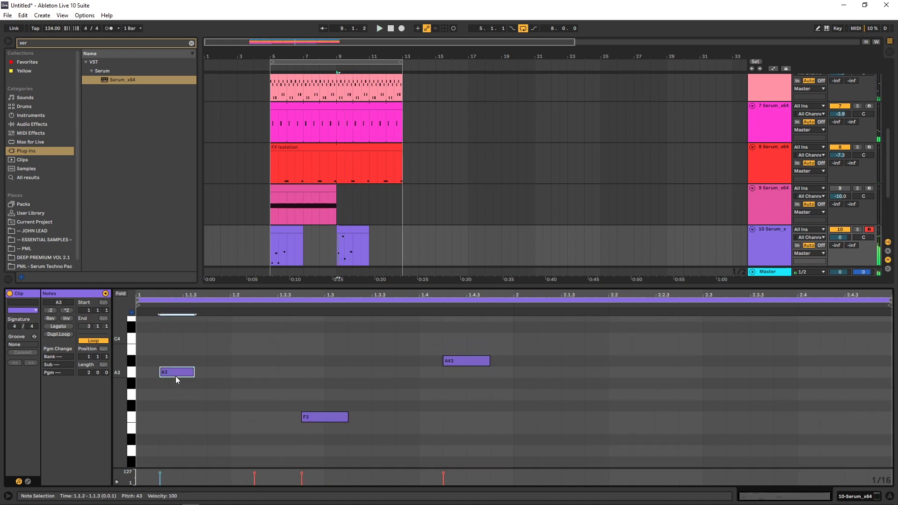
key(Down)
key(Down)
key(Down)
key(Down)
key(Down)
key(Down)
key(Down)
key(space)
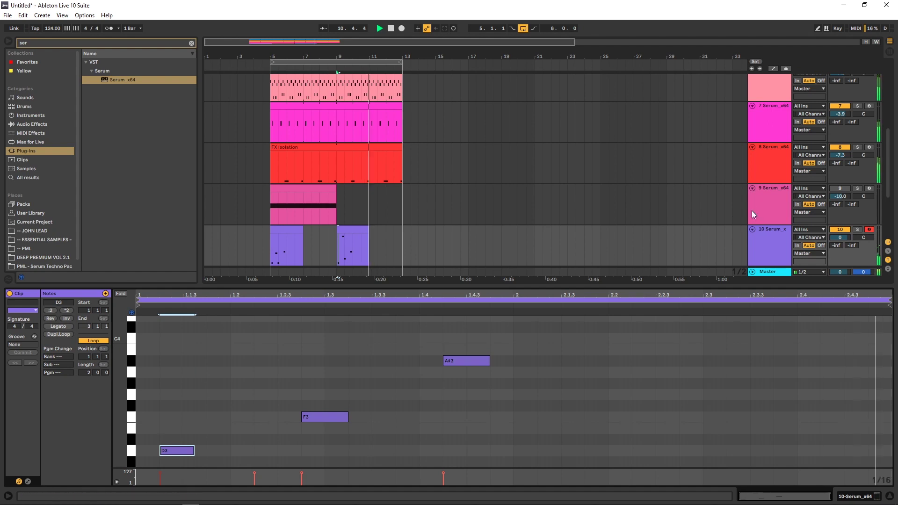
- Look over the original clip's notes and play the variation from the copied clip at bar 9
click(283, 233)
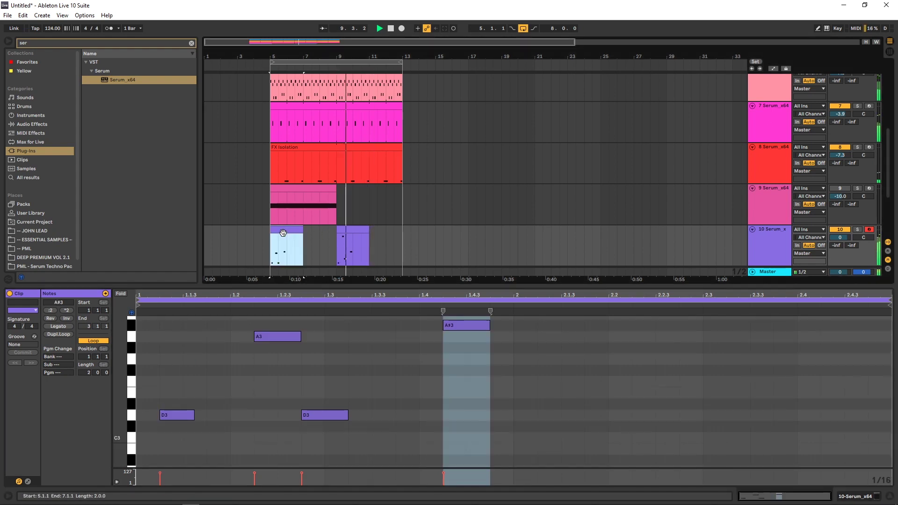
click(771, 230)
key(space)
mouse_move(345, 234)
mouse_down()
mouse_move(353, 235)
mouse_move(337, 239)
mouse_move(359, 235)
mouse_move(352, 240)
mouse_up()
click(338, 240)
click(335, 241)
key(space)
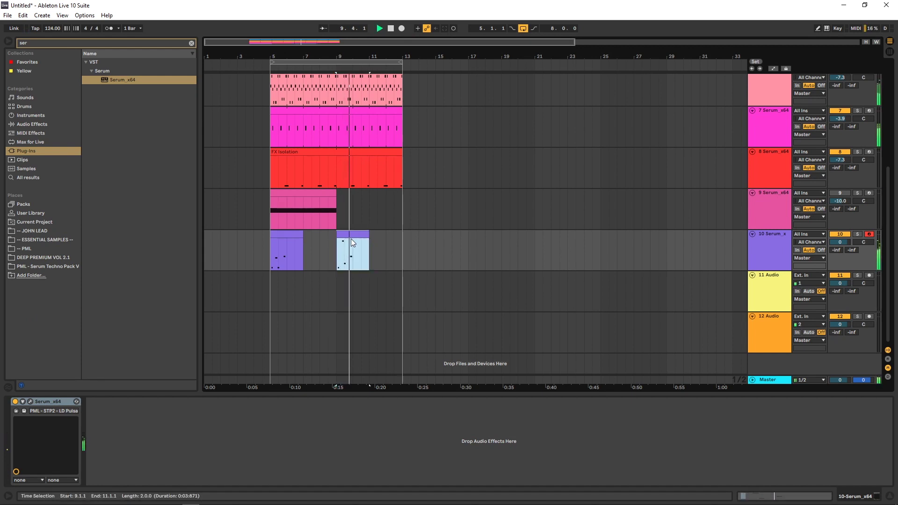
- Raise the delay filter frequency in track 10's Serum to about 1764 during playback and check the delay mix
click(773, 241)
click(31, 402)
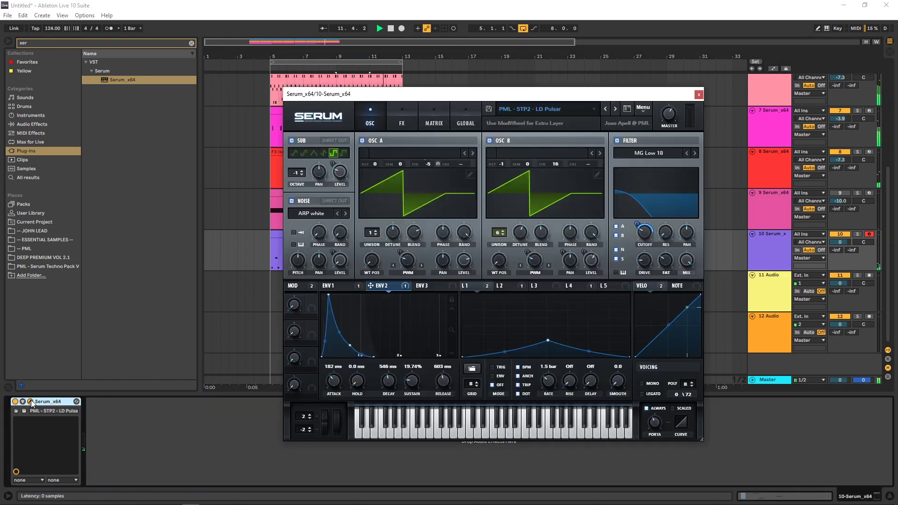
click(405, 117)
click(319, 211)
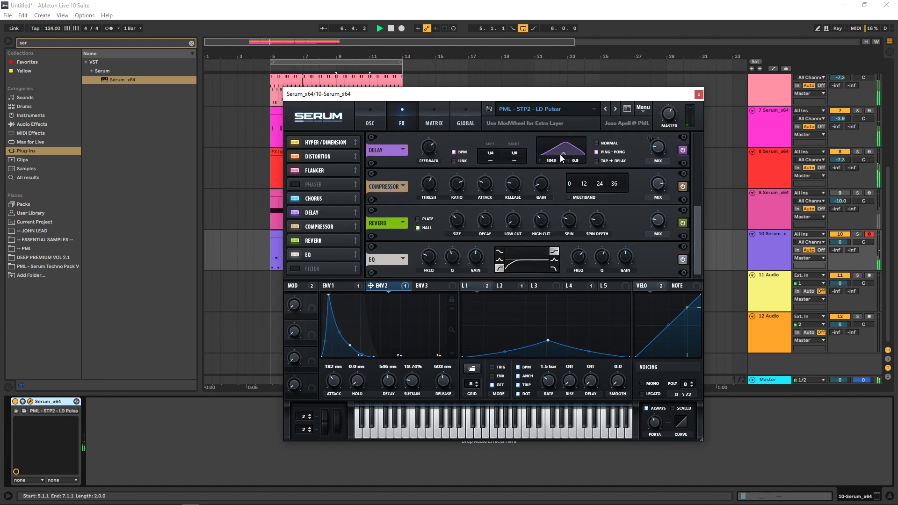
drag(550, 162, 558, 158)
click(658, 154)
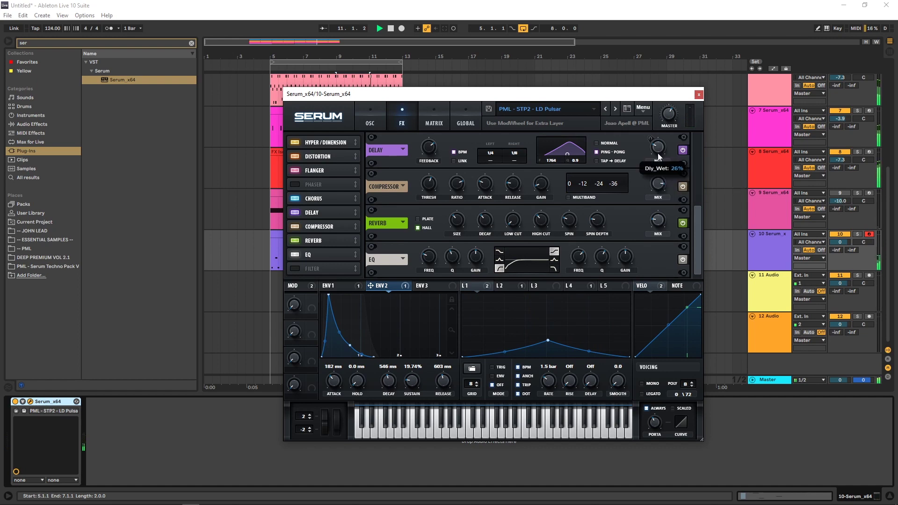
- Stop playback, open the original lead clip's notes on track 10 and enlarge the velocity lane
key(space)
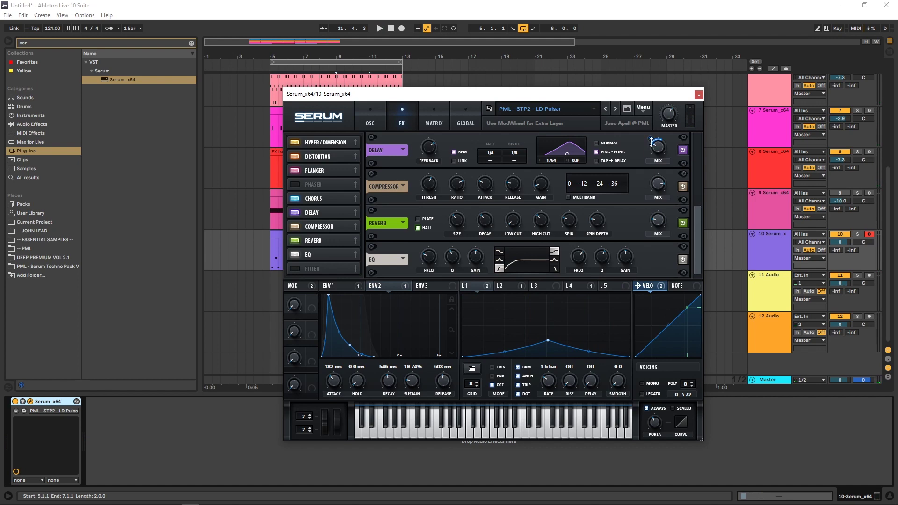
click(699, 96)
double_click(285, 238)
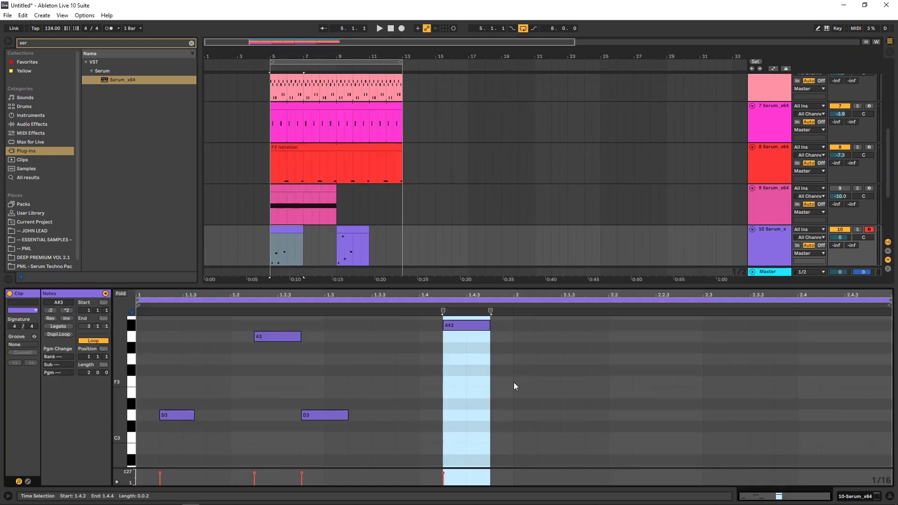
drag(170, 331, 348, 431)
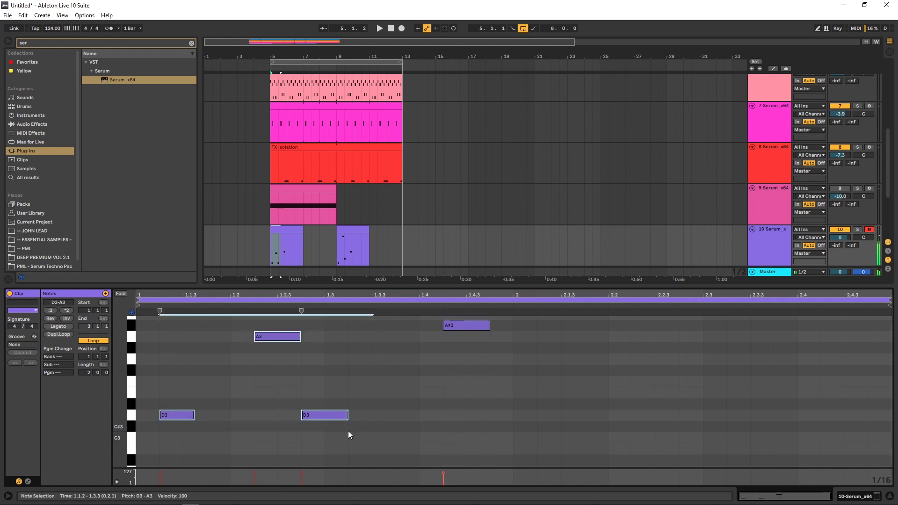
scroll(300, 400, down, 2)
click(178, 466)
click(197, 466)
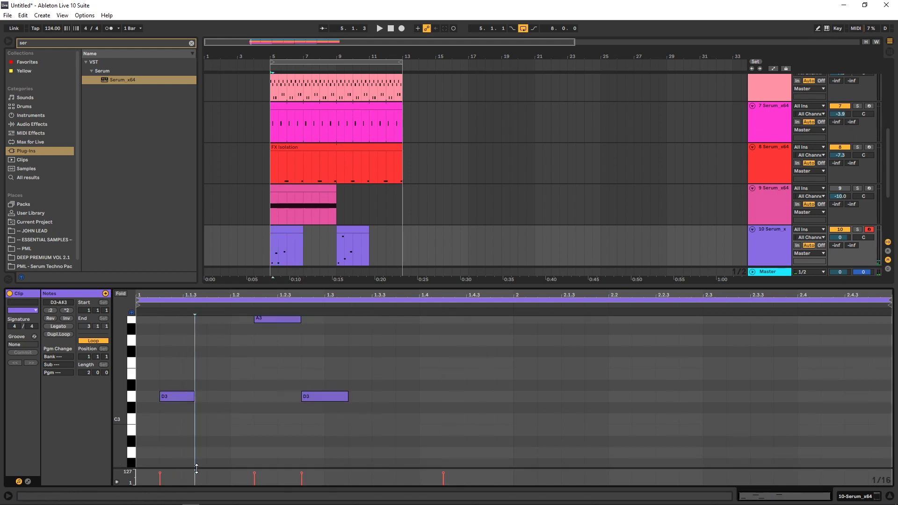
drag(196, 469, 184, 444)
- Lower the velocities of the A3 and the second D3 in the original clip to about 37 and play it
scroll(254, 373, up, 2)
drag(240, 333, 351, 414)
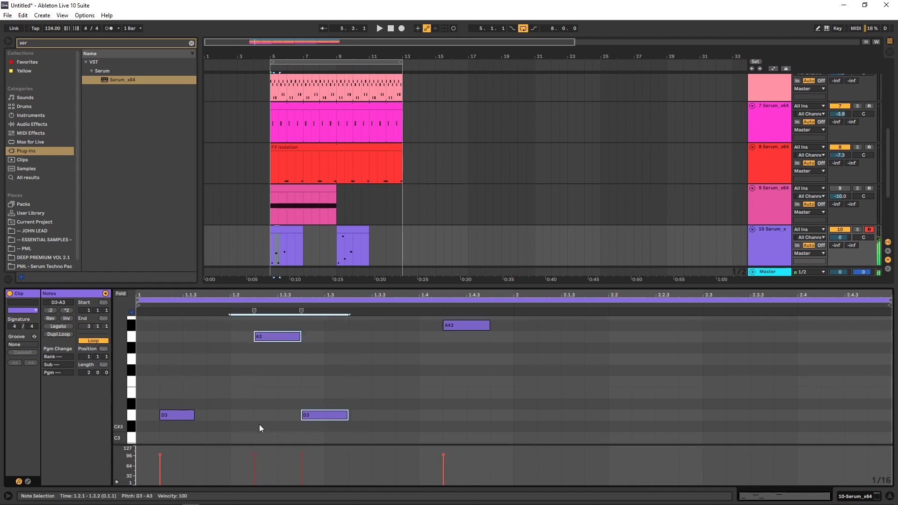
drag(244, 469, 246, 474)
key(space)
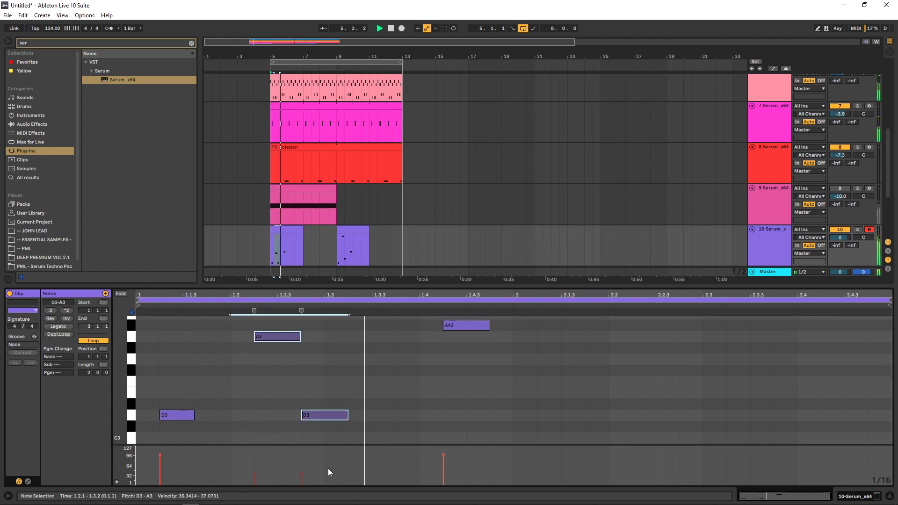
- Raise the A#3's velocity to 127, lower the first D3's velocity in the original clip, and play the result
key(space)
click(440, 456)
drag(442, 456, 442, 445)
drag(160, 453, 160, 470)
click(194, 391)
key(space)
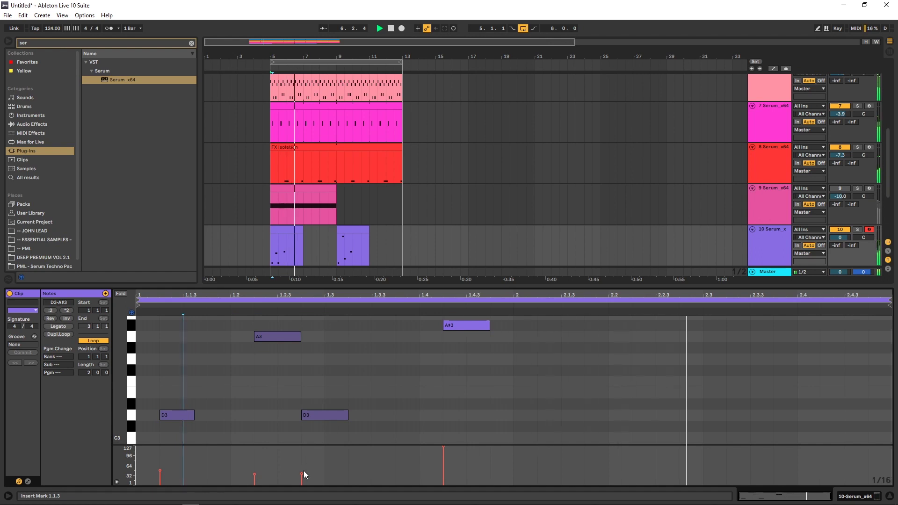
- In the copied clip at bar 9, lower the velocities of the D3 and F3 notes to about 40 to 48
click(350, 230)
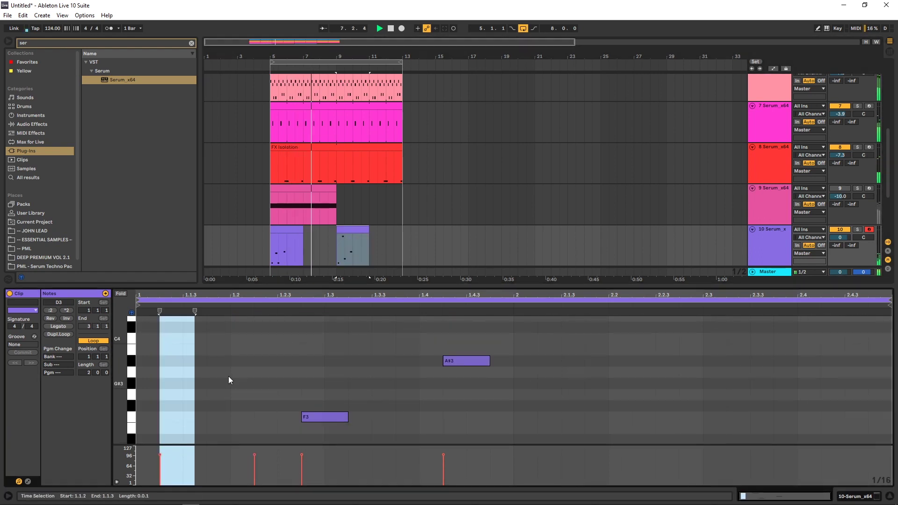
scroll(229, 379, down, 2)
drag(161, 371, 368, 441)
scroll(282, 414, down, 3)
drag(146, 473, 334, 470)
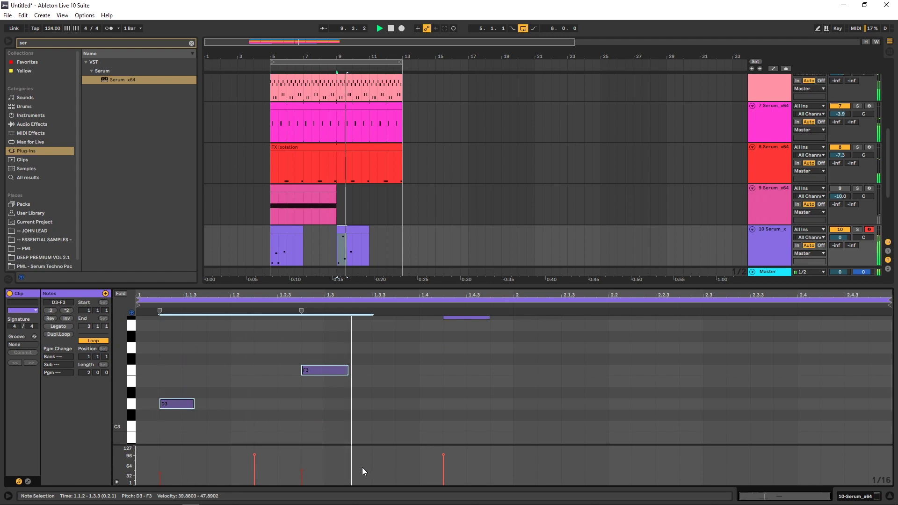
- Paste the copied Compressor after Serum on track 10 and raise its threshold to -9.78 dB
click(776, 242)
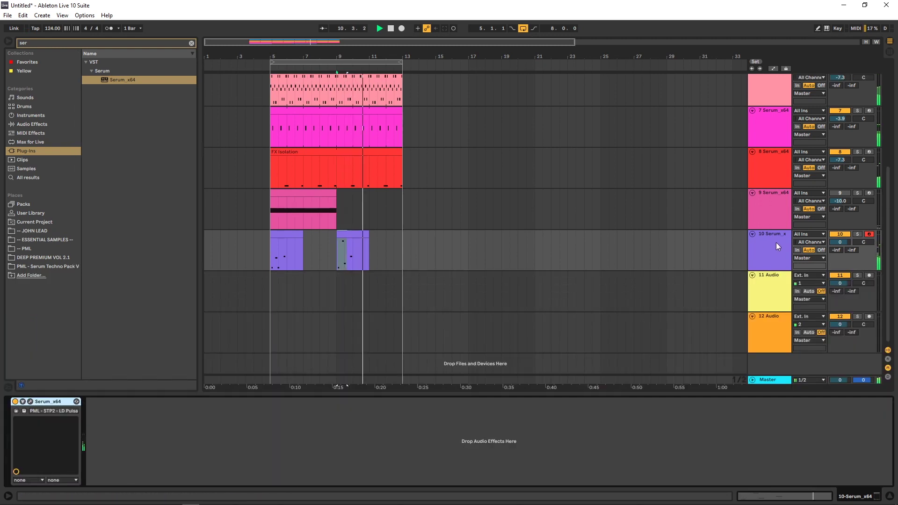
key(space)
click(130, 434)
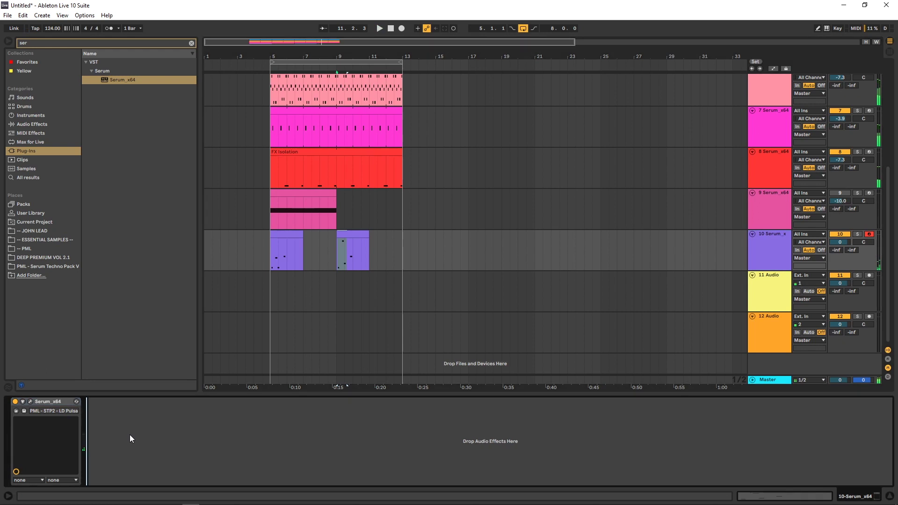
key(ctrl+v)
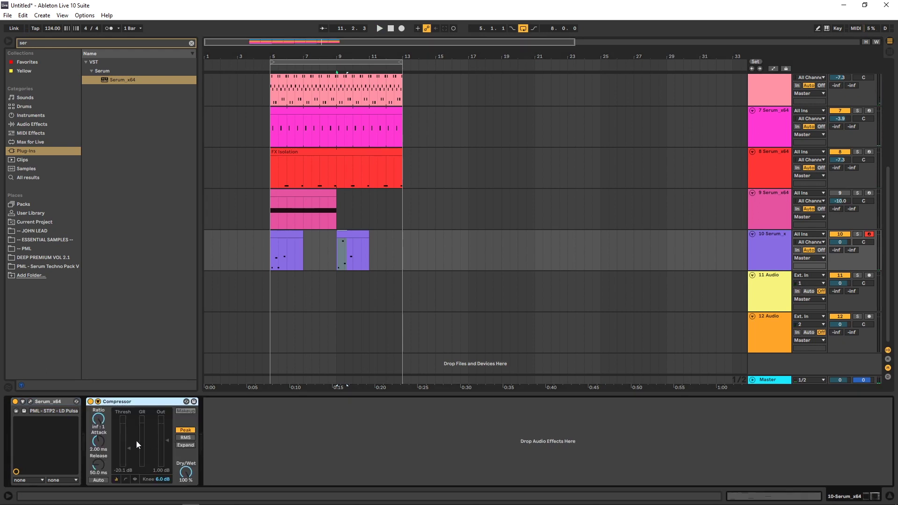
drag(130, 447, 130, 439)
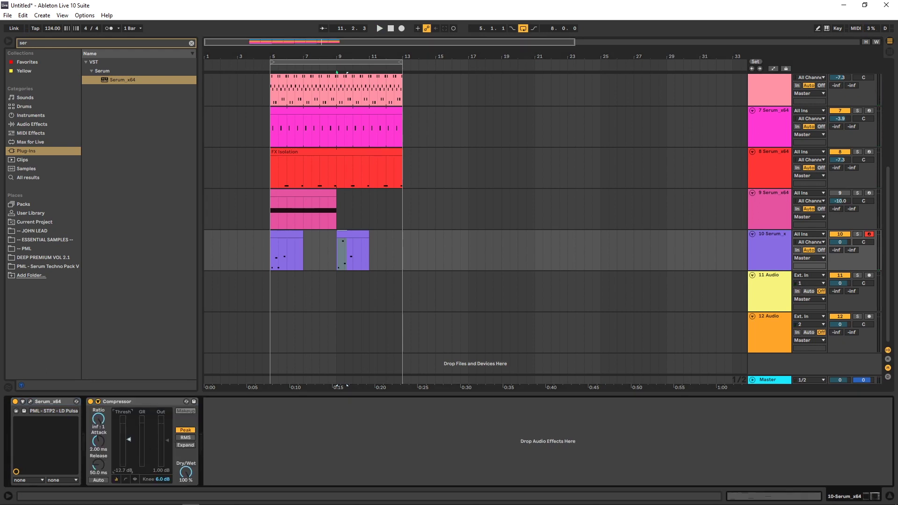
key(space)
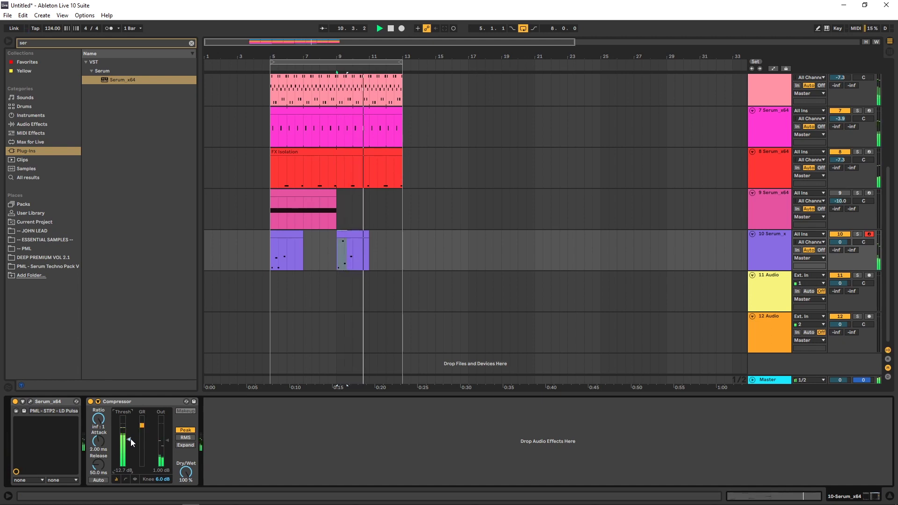
drag(131, 439, 131, 436)
- Open the effects of track 10's Serum and assign velocity as a modulator of the reverb mix
click(772, 247)
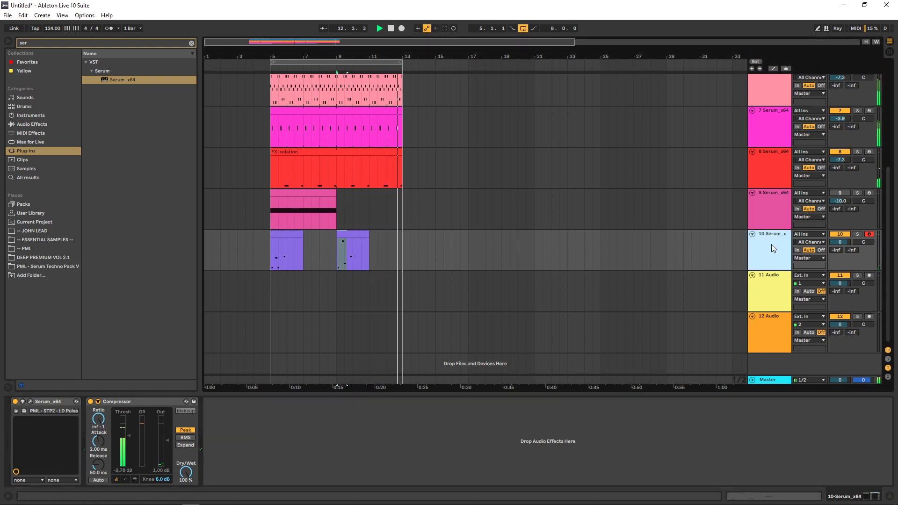
click(47, 400)
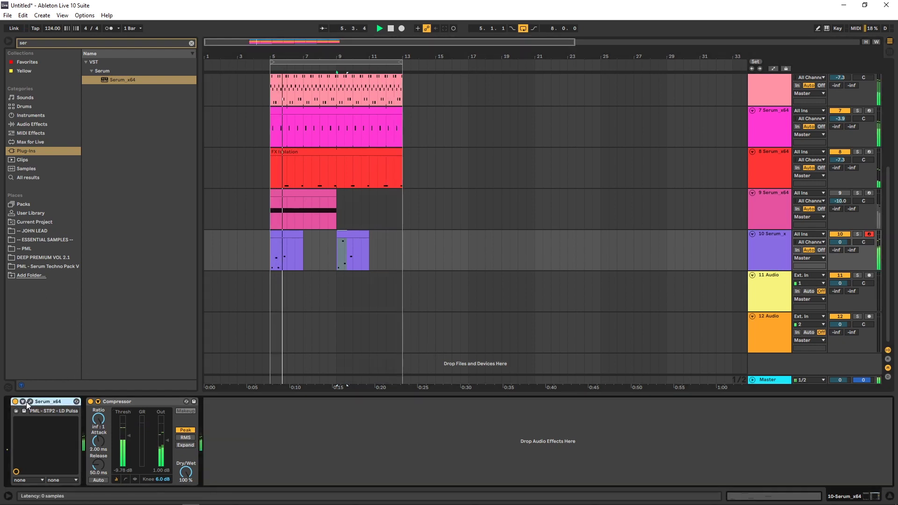
click(30, 401)
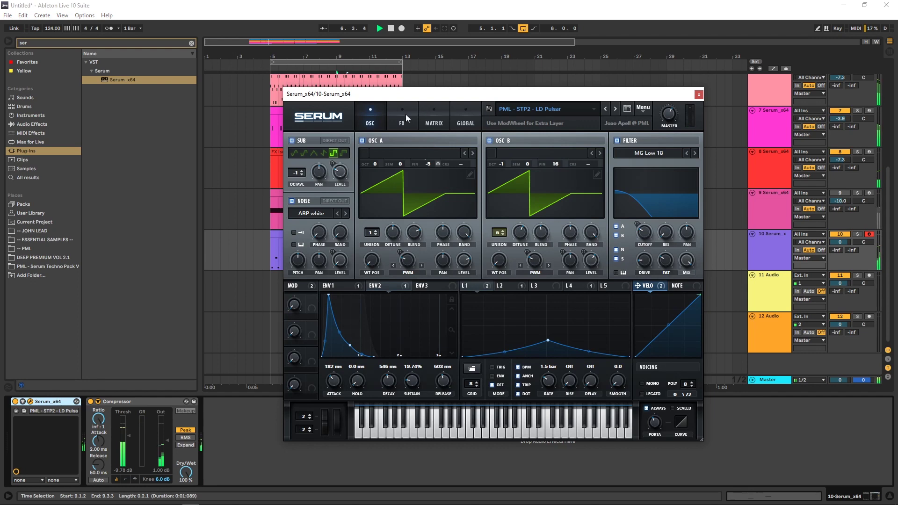
click(406, 114)
scroll(699, 257, down, 3)
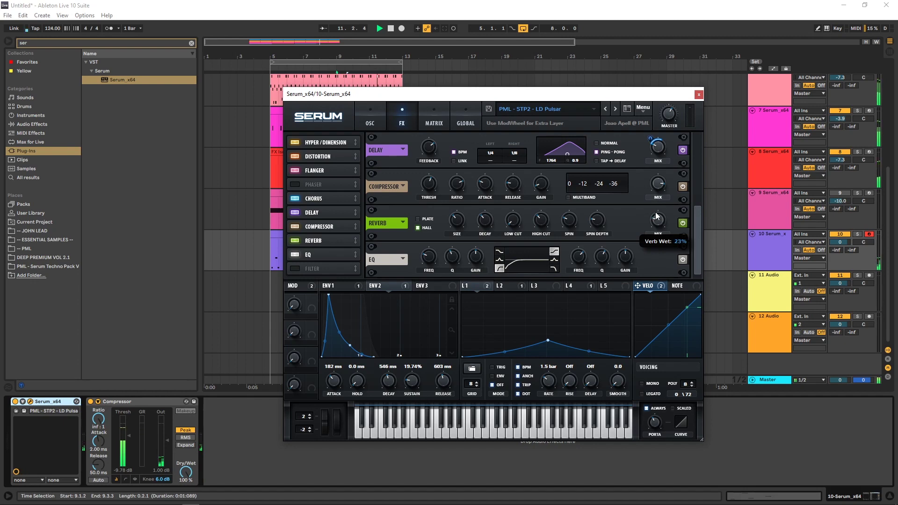
mouse_move(659, 224)
drag(658, 223, 657, 234)
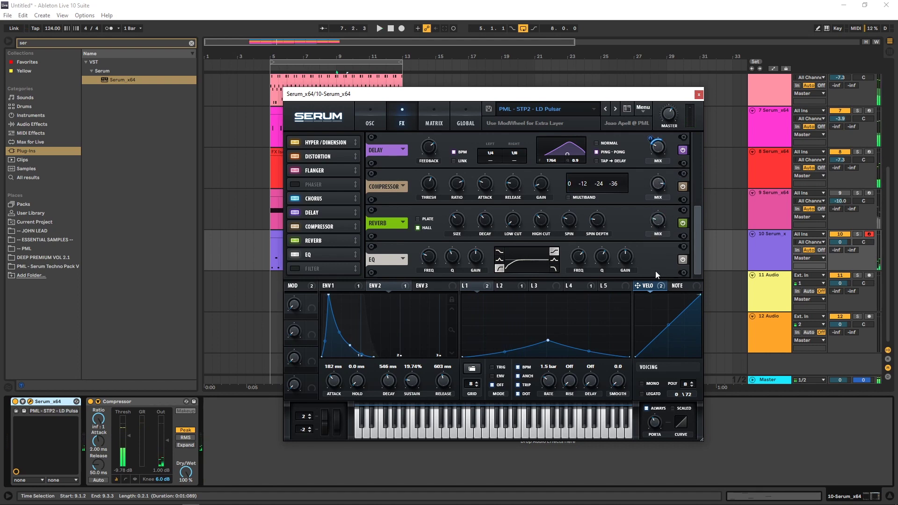
drag(653, 287, 654, 239)
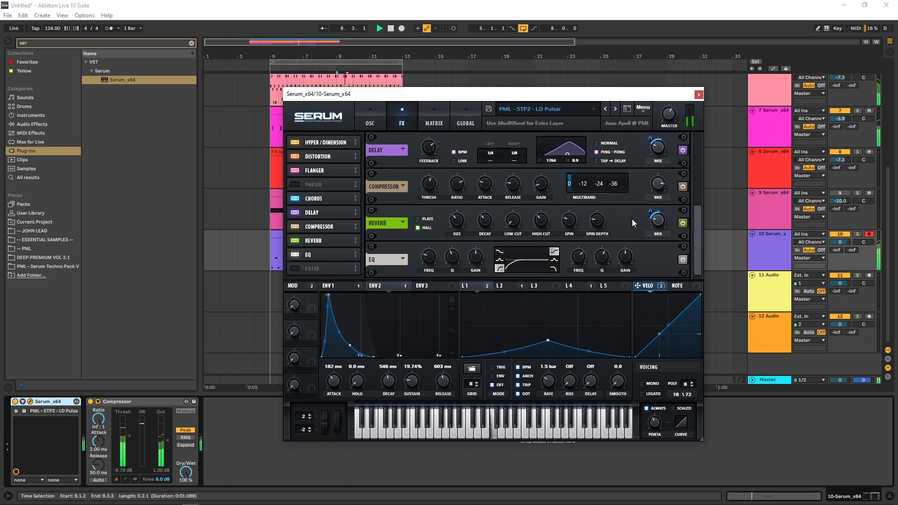
- Adjust the reverb mix and its velocity modulation depth while the loop plays, and close the Serum window
mouse_move(659, 228)
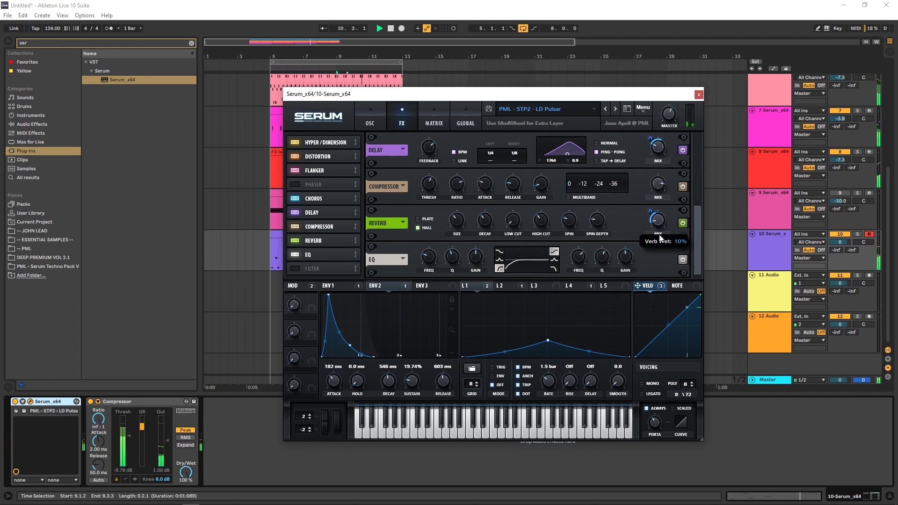
key(space)
drag(661, 223, 663, 236)
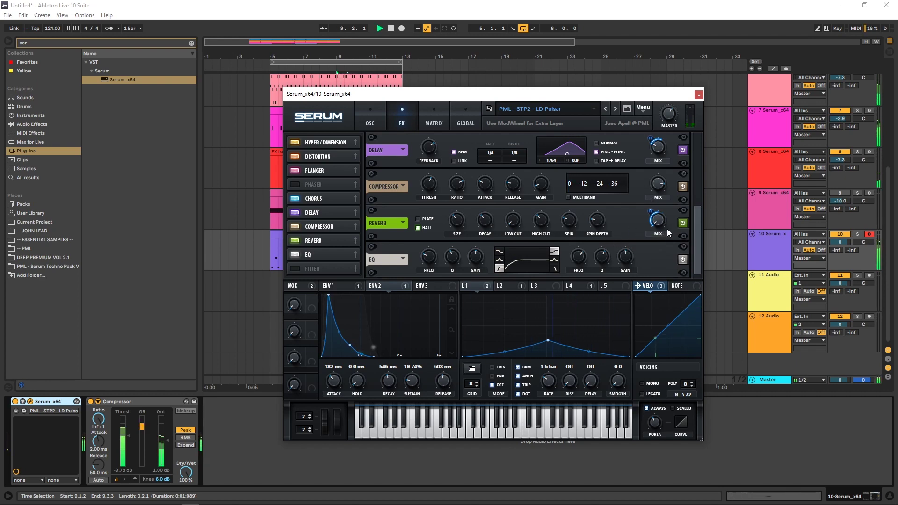
right_click(667, 233)
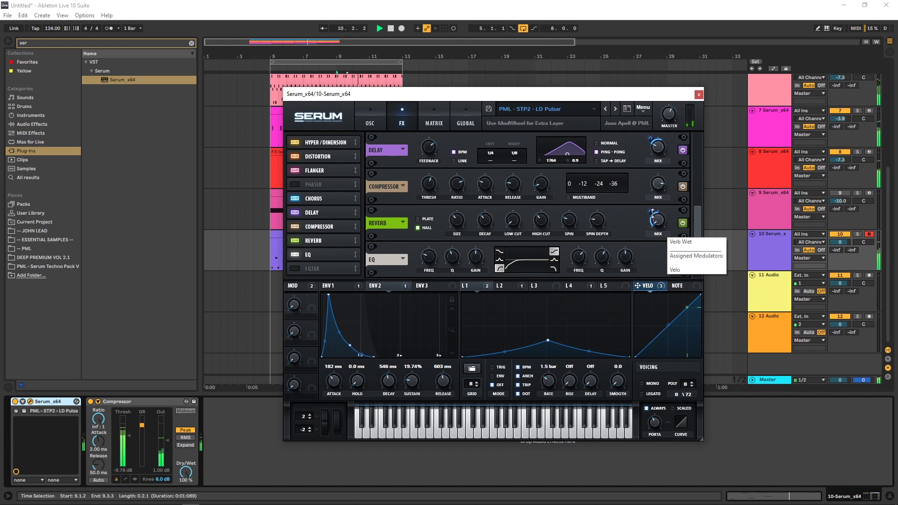
click(652, 213)
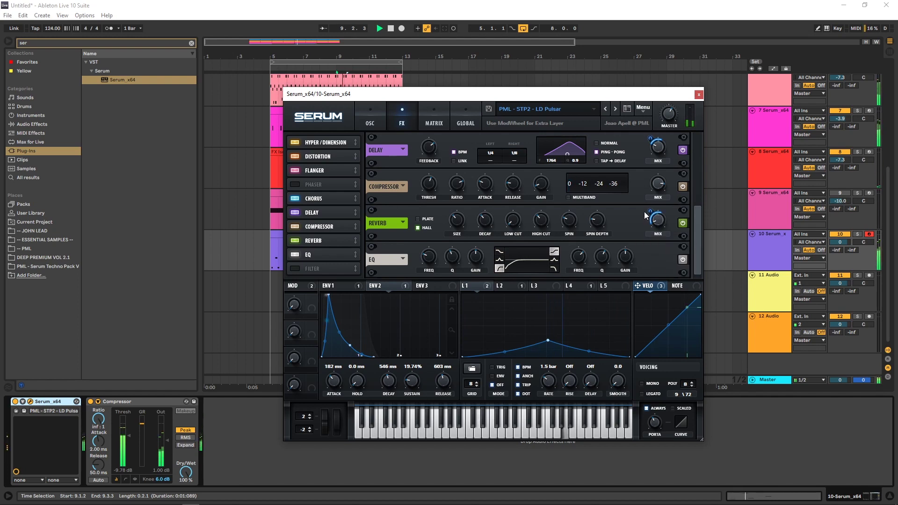
mouse_move(647, 213)
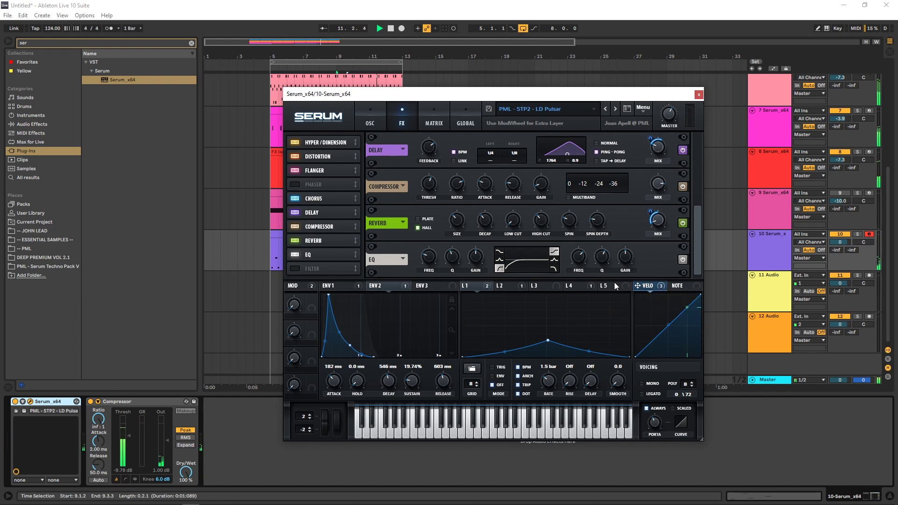
click(699, 95)
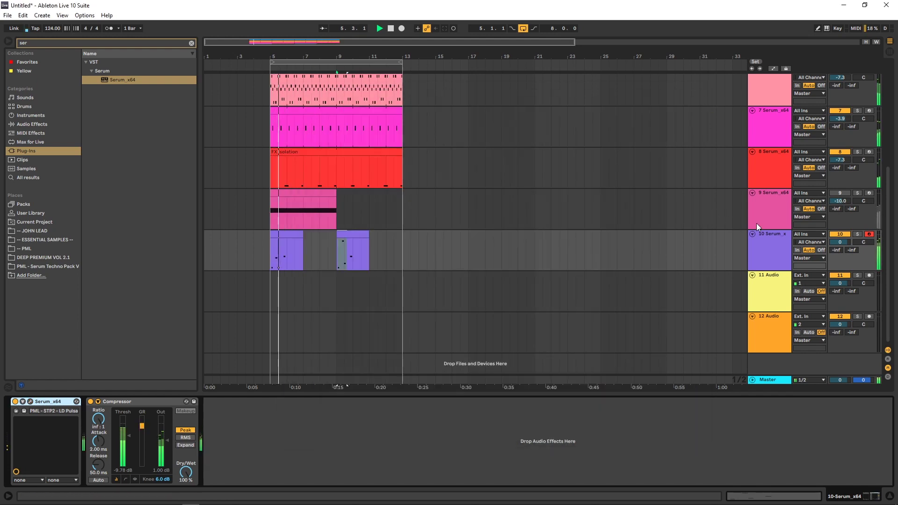
- Lower track 10's volume to -2.3 dB and recheck its Serum effects during playback
scroll(512, 270, up, 2)
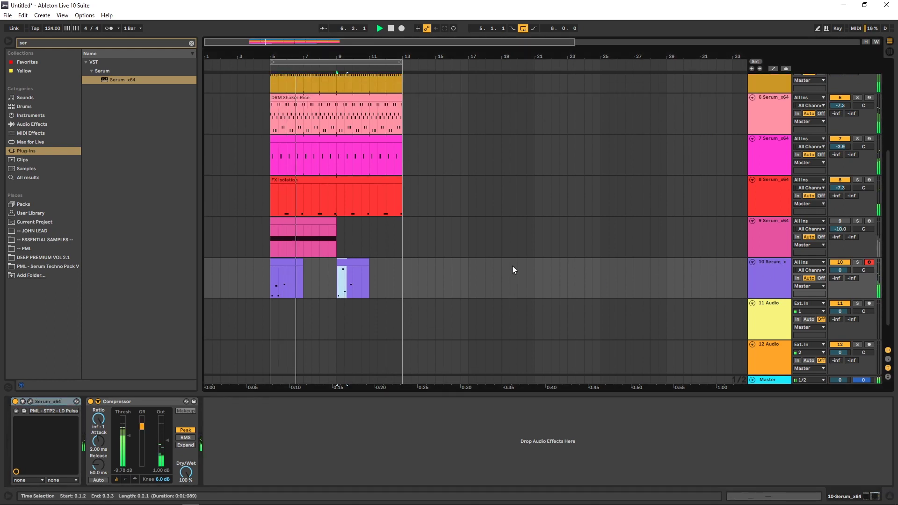
drag(840, 270, 841, 271)
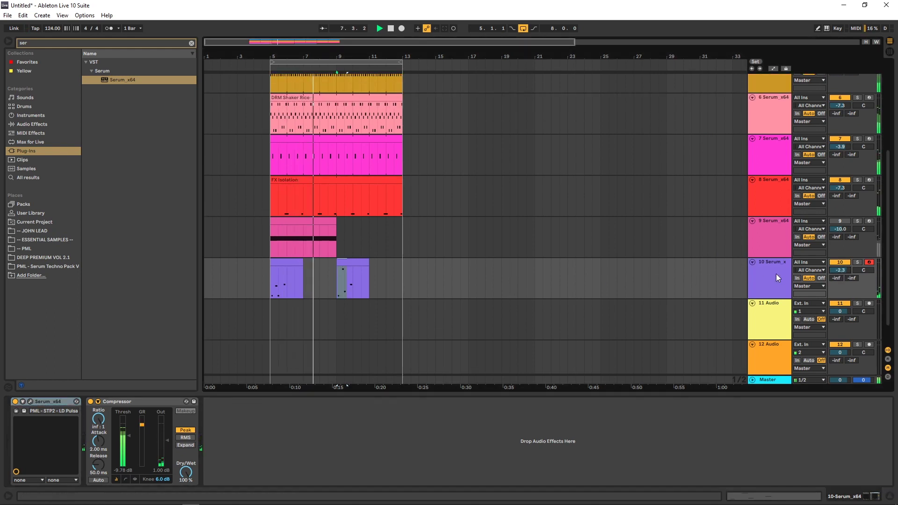
click(30, 402)
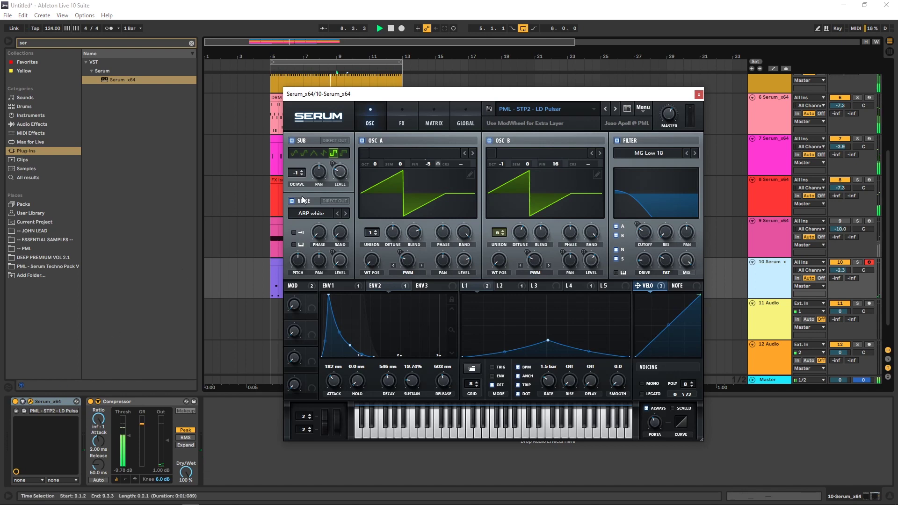
click(402, 119)
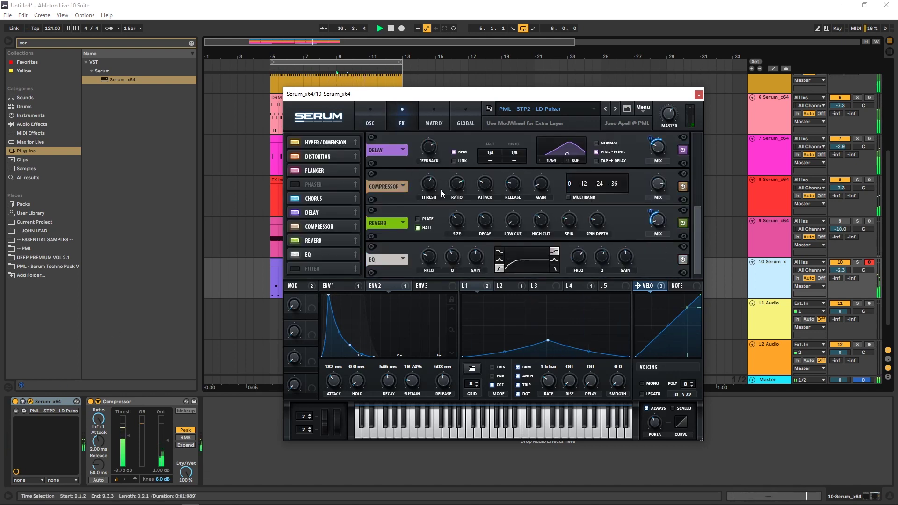
click(699, 95)
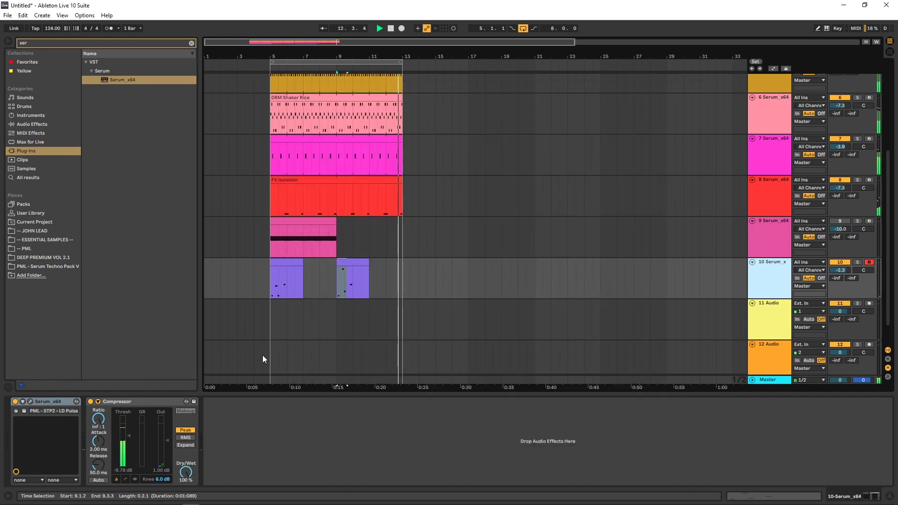
key(space)
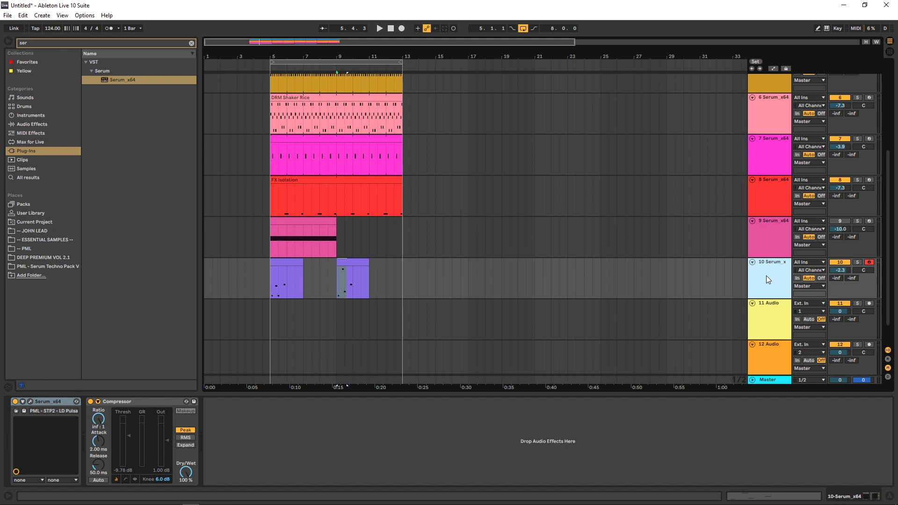
- Insert a new MIDI track below track 10 and load Serum_x64 on it
right_click(767, 279)
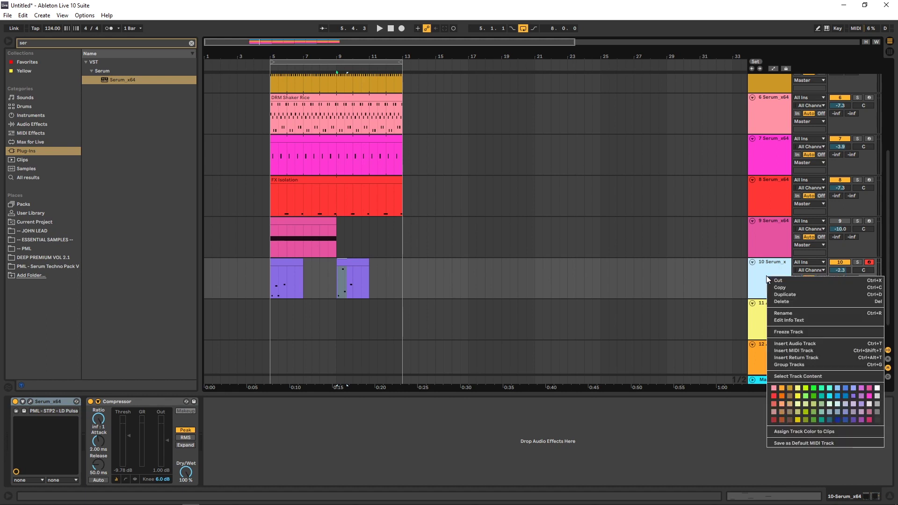
click(796, 351)
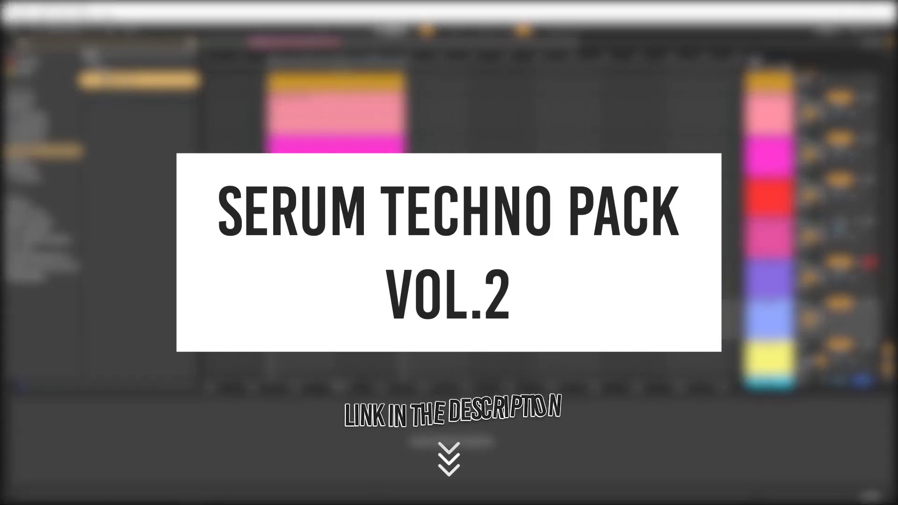
double_click(123, 80)
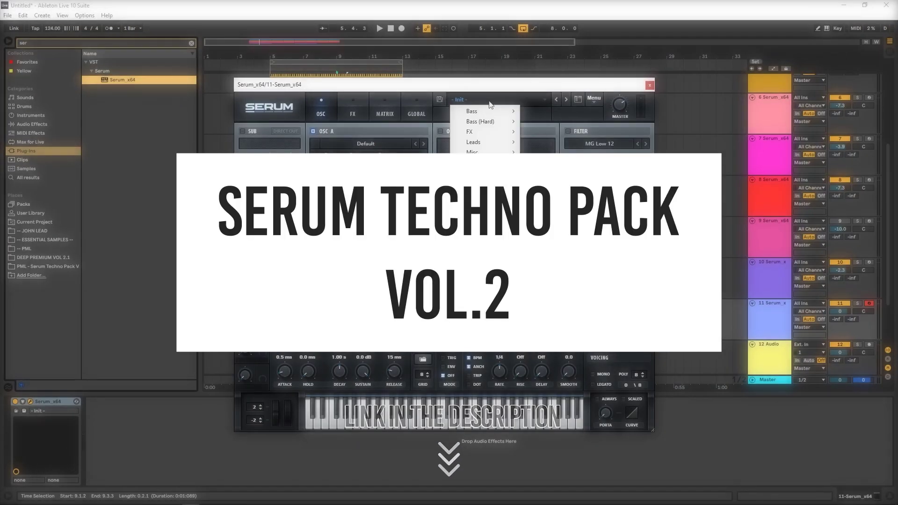
- Load the preset PML - STP2 - PAD Impervious from the user bank PML - Serum Techno Pack Vol.2 on track 11
click(490, 100)
mouse_move(491, 208)
mouse_move(583, 215)
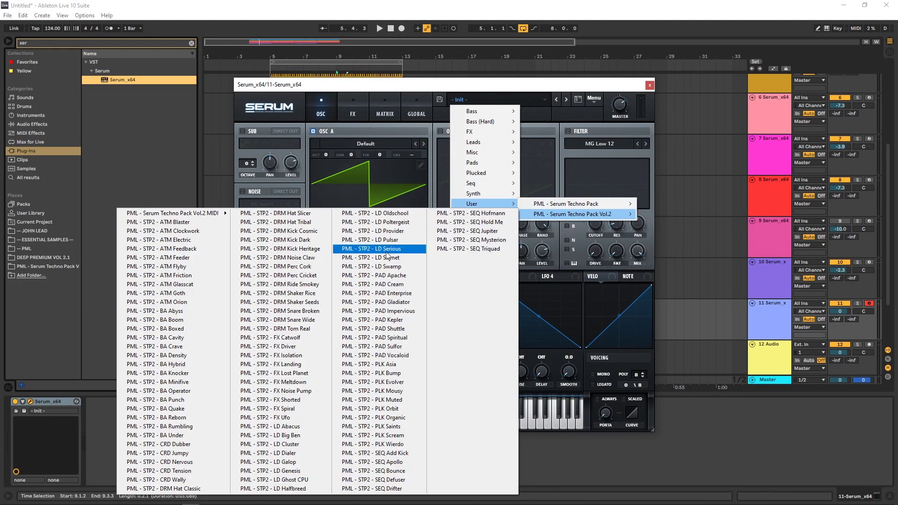
click(379, 312)
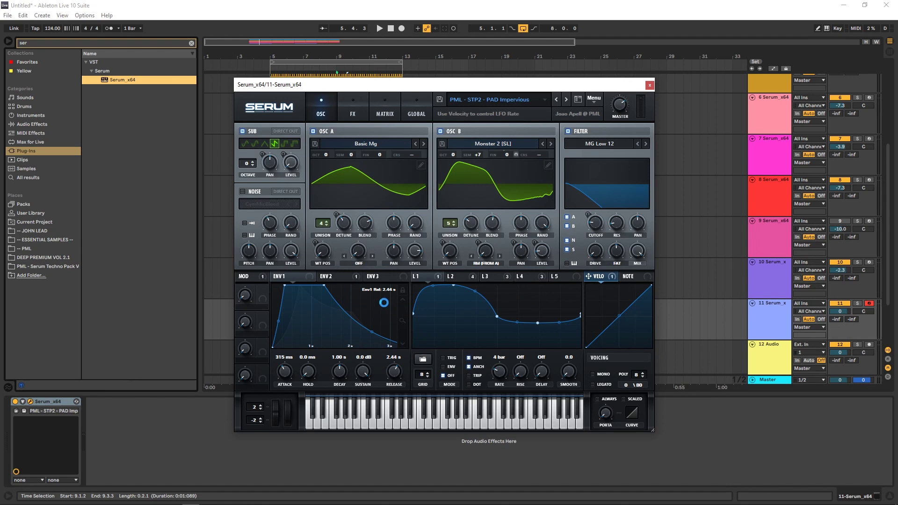
- Check which destination velocity modulates in the pad preset, inspect LFO 4, and close the Serum window
right_click(604, 278)
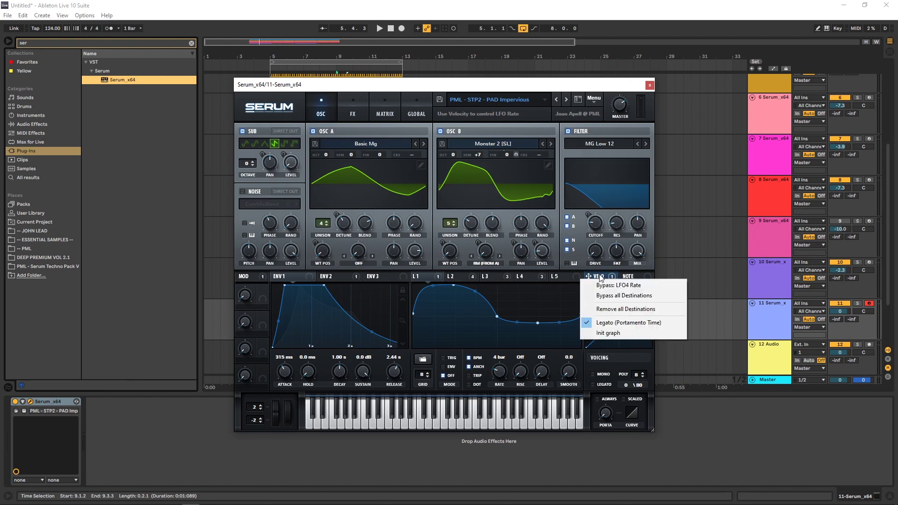
click(601, 278)
click(524, 276)
click(606, 276)
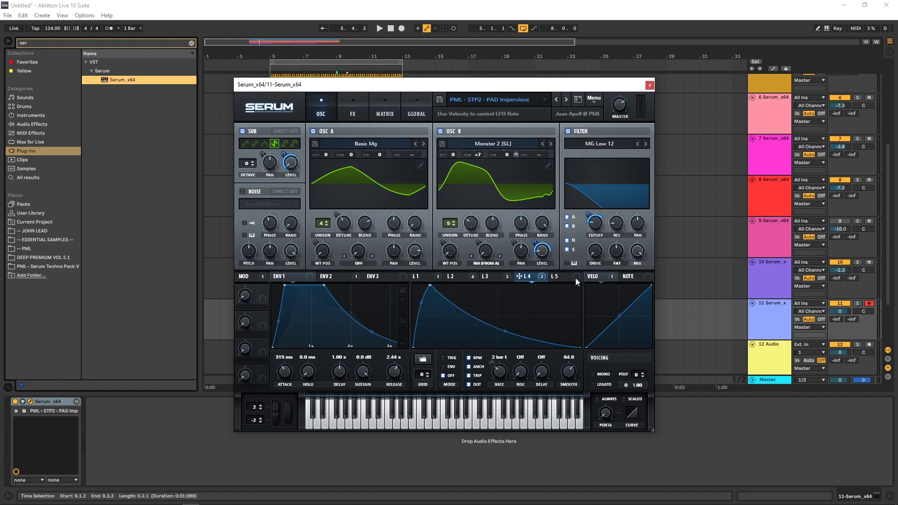
click(650, 86)
- Insert a four-bar MIDI clip on track 11 from bar 5 to 9 and duplicate it up to bar 13
drag(274, 305, 324, 305)
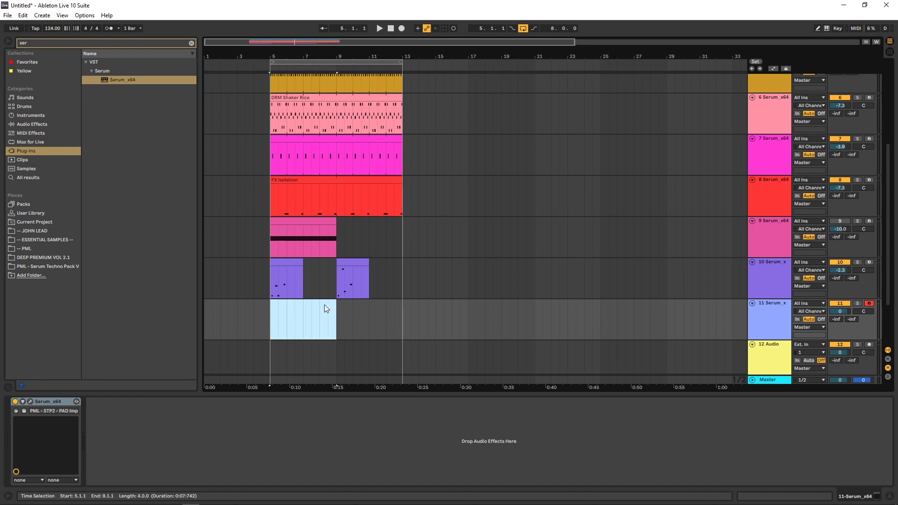
right_click(322, 305)
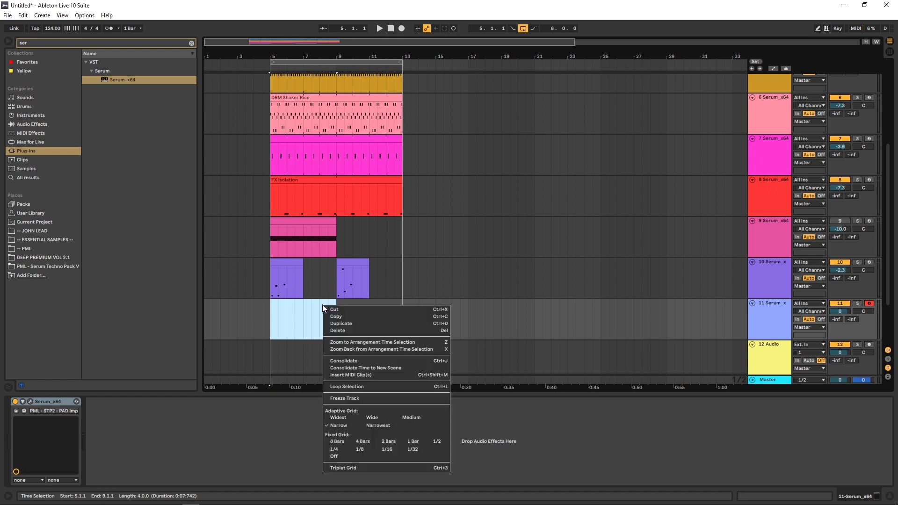
click(363, 373)
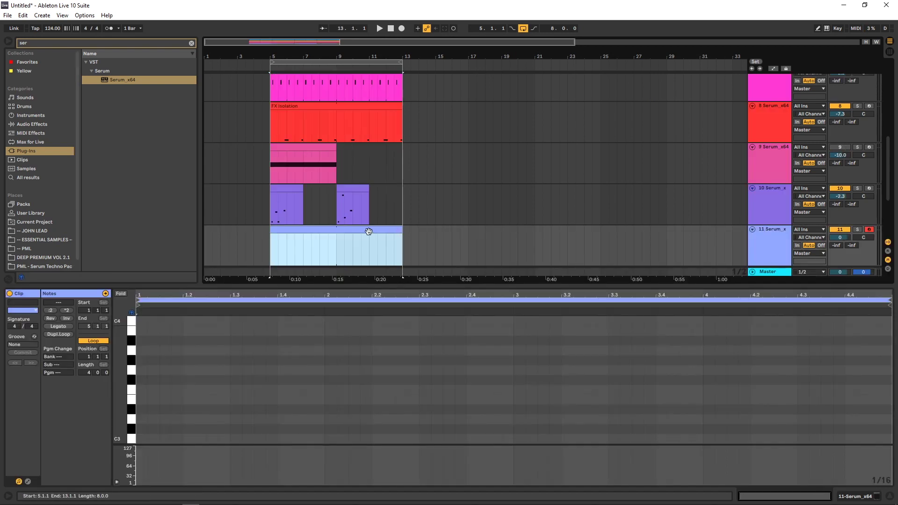
key(shift+Tab)
click(324, 236)
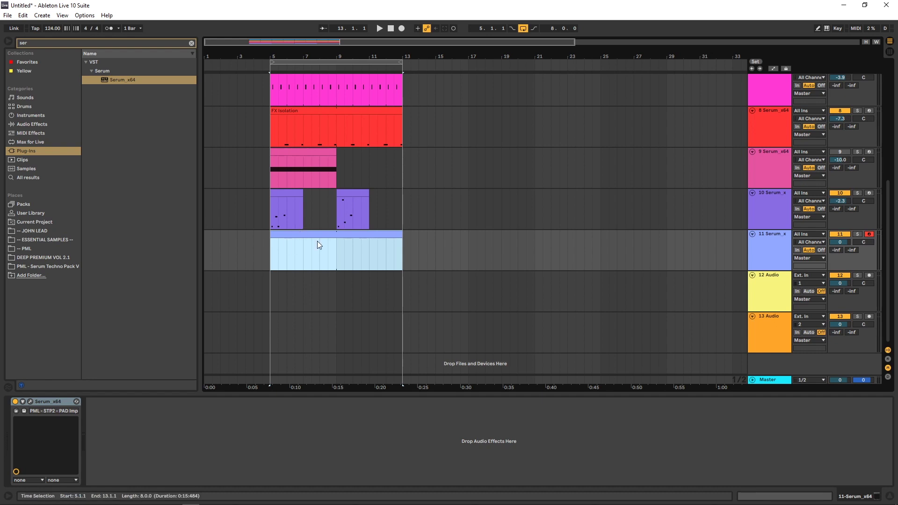
- Play the loop with the new pad track, mute track 10, and stop playback
key(space)
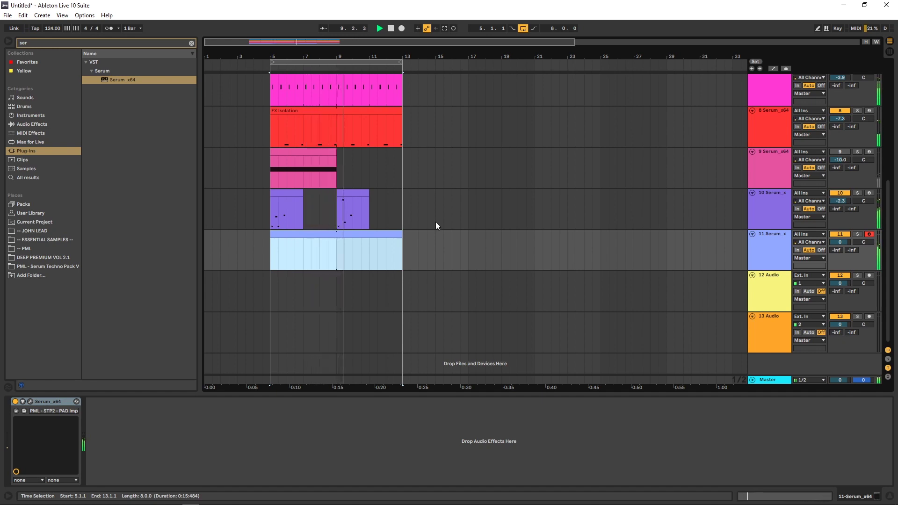
click(841, 192)
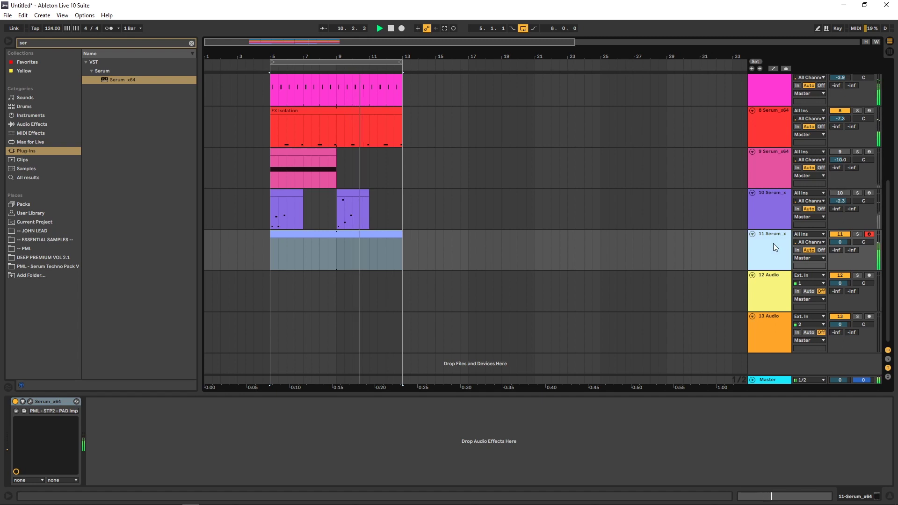
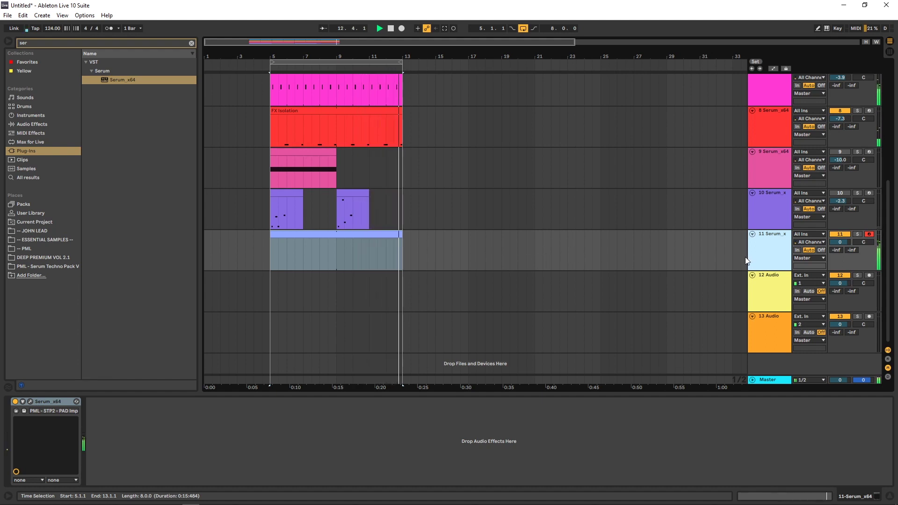
key(space)
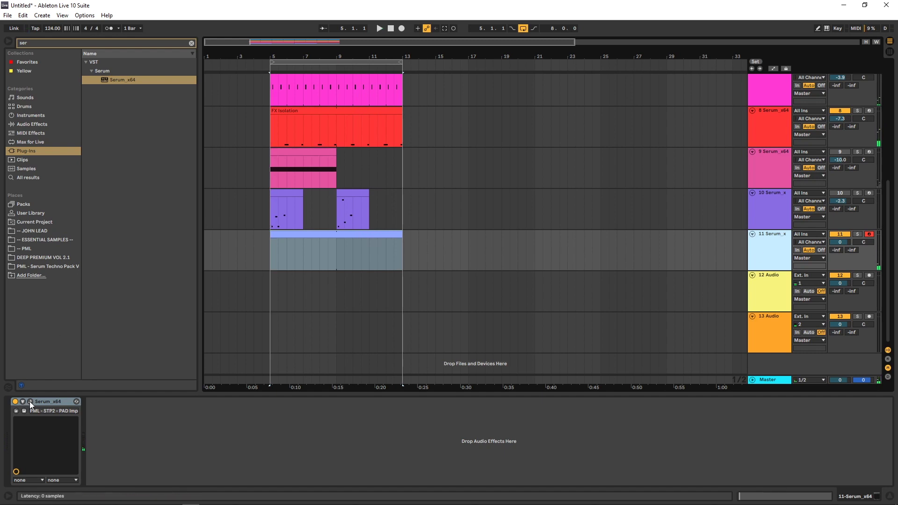
- Compare track 11's Serum pad with and without oscillator B, leave oscillator B off, and close the window
click(29, 401)
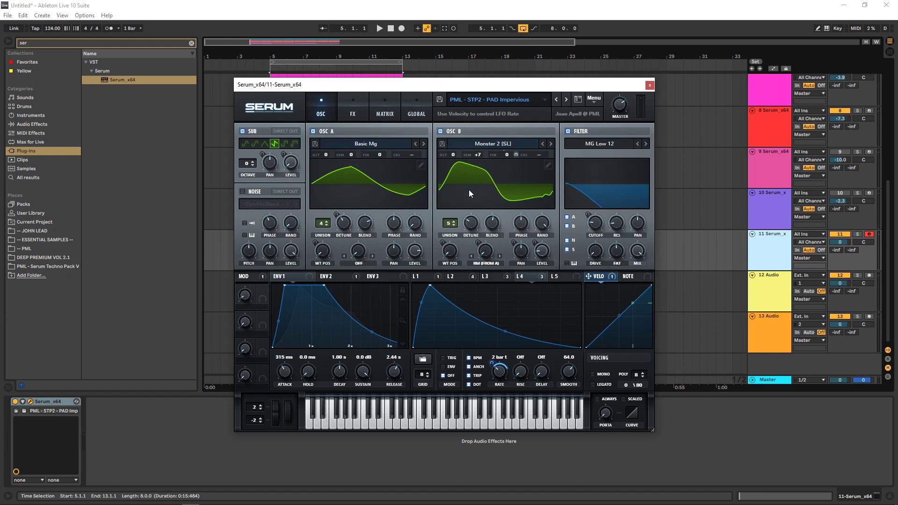
click(440, 131)
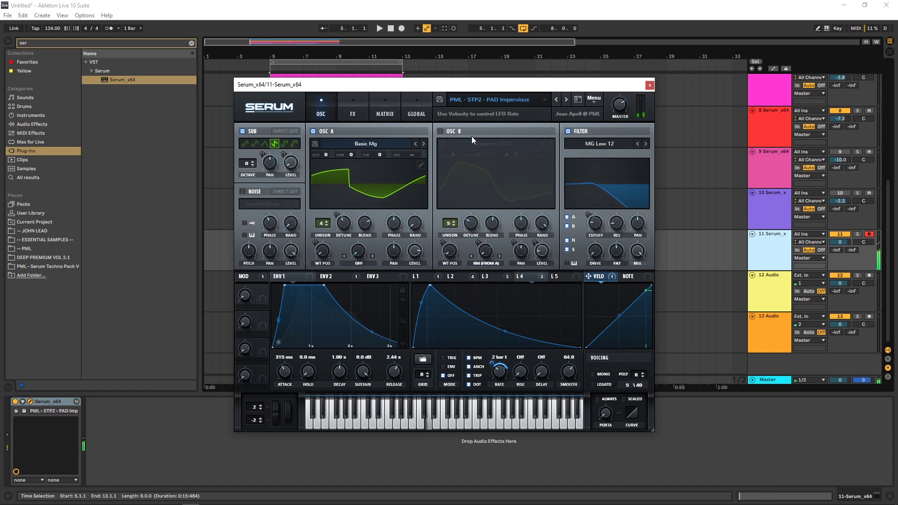
click(441, 132)
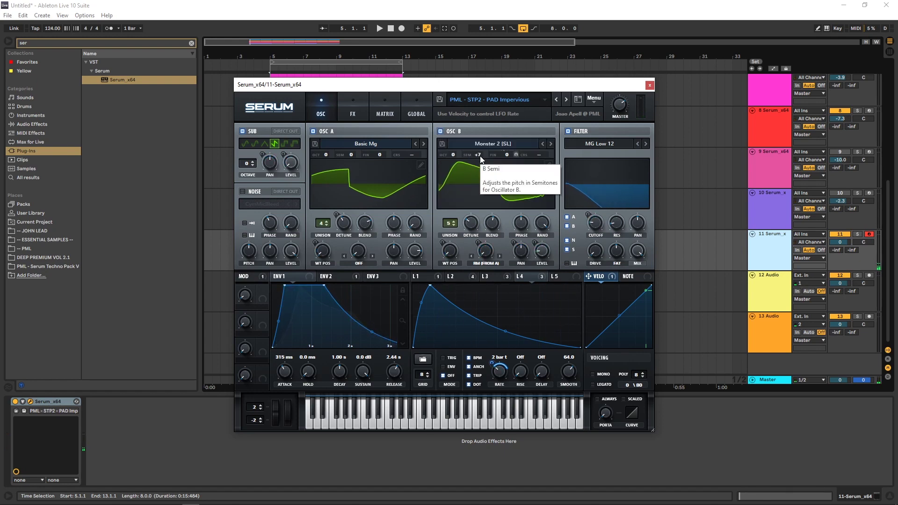
click(440, 131)
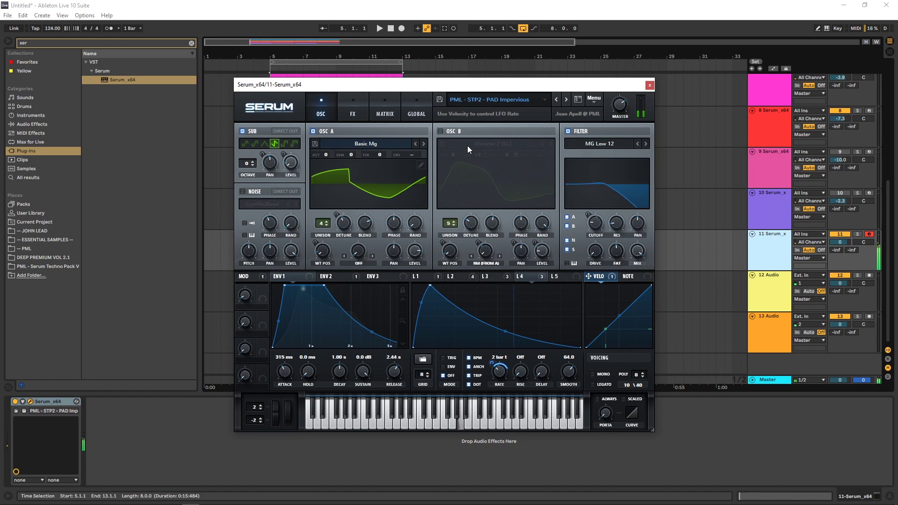
click(650, 84)
- Open track 11's clip, fix its grid at 1/16, and draw a D3 note from 1.1.1 to 3.3.1
double_click(275, 233)
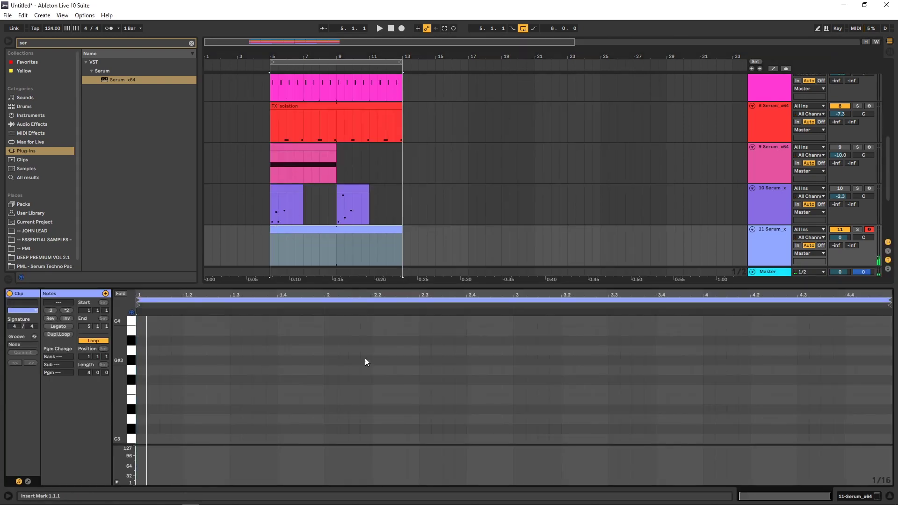
right_click(387, 362)
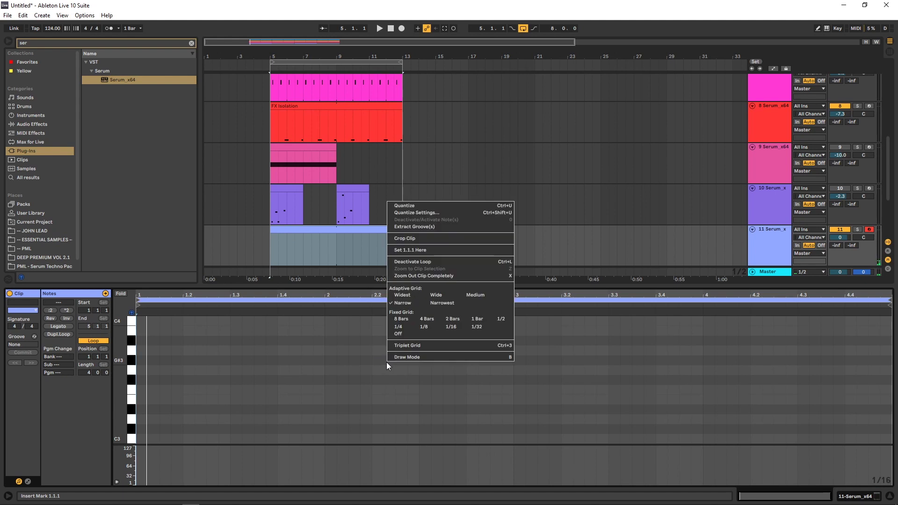
click(454, 329)
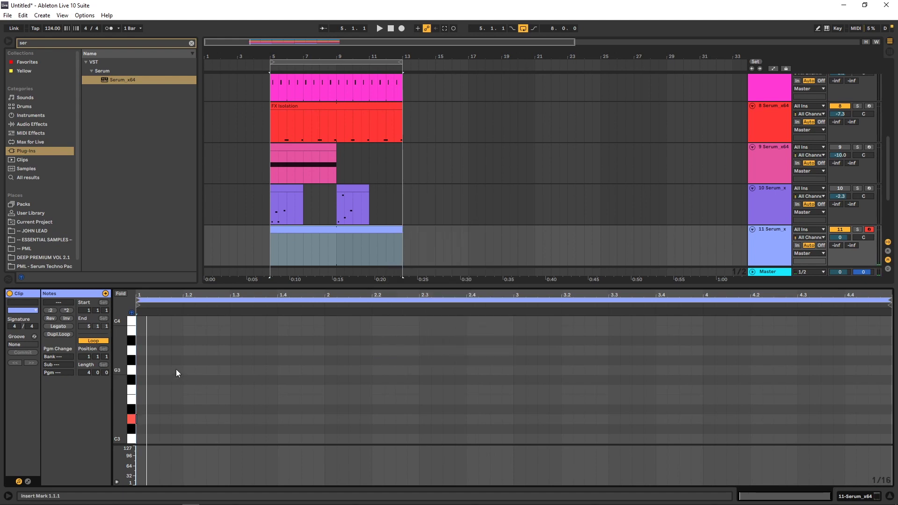
drag(140, 419, 611, 432)
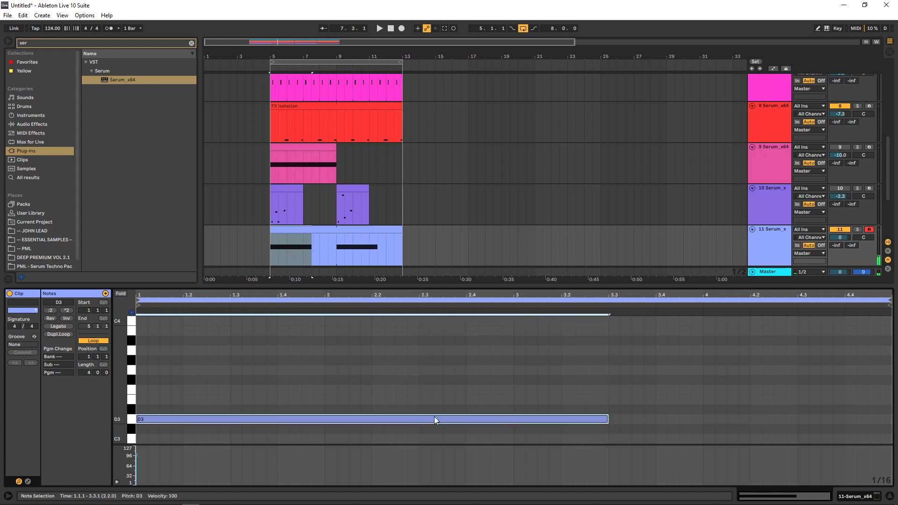
- Shorten the D3 note to one bar and duplicate it directly after itself
key(space)
key(space)
drag(608, 419, 323, 419)
key(ctrl+d)
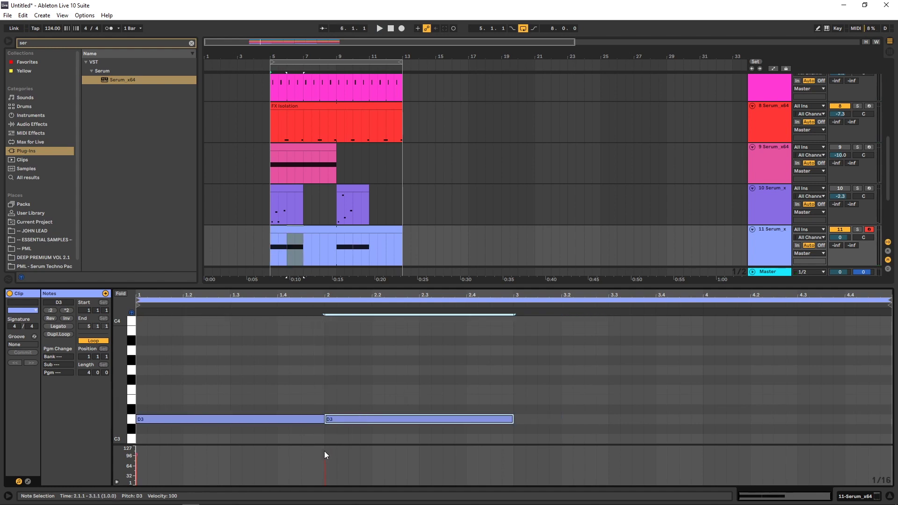
- Lower the second D3 note's velocity to 26 and audition the pattern
drag(326, 458, 325, 476)
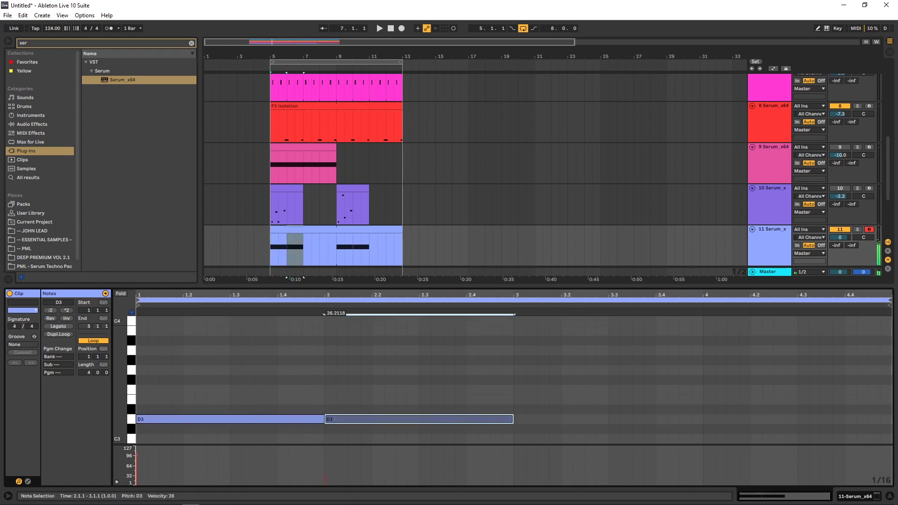
click(375, 363)
key(space)
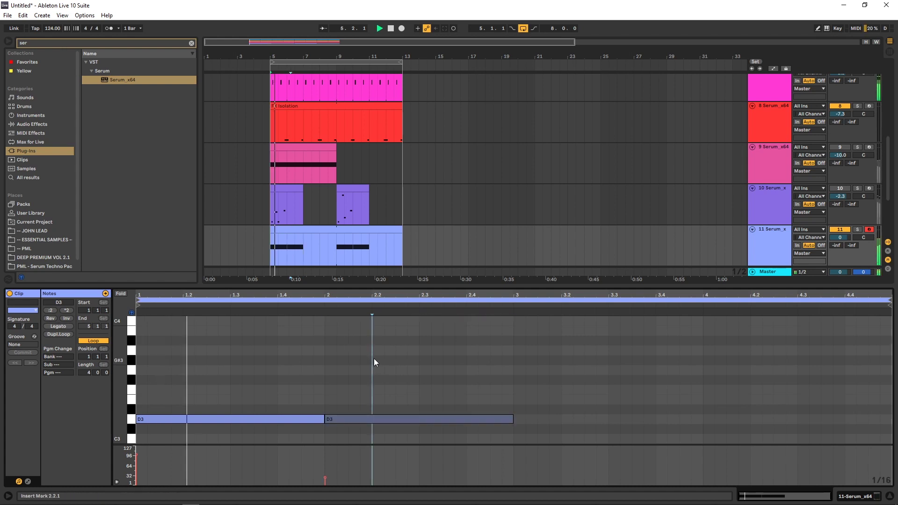
key(space)
- Shorten the first D3 note to three beats, move the second to start at 1.4.1, and audition the change
drag(323, 419, 280, 421)
drag(357, 419, 311, 422)
click(337, 393)
key(space)
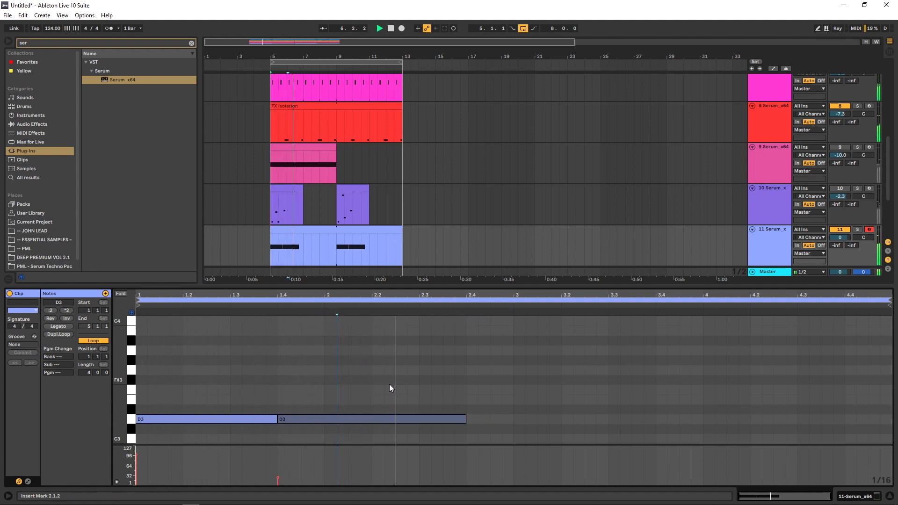
scroll(355, 369, down, 2)
key(space)
- Transpose the second note down an octave to D2 and shorten it to end at 2.3.1
click(352, 401)
key(shift+Down)
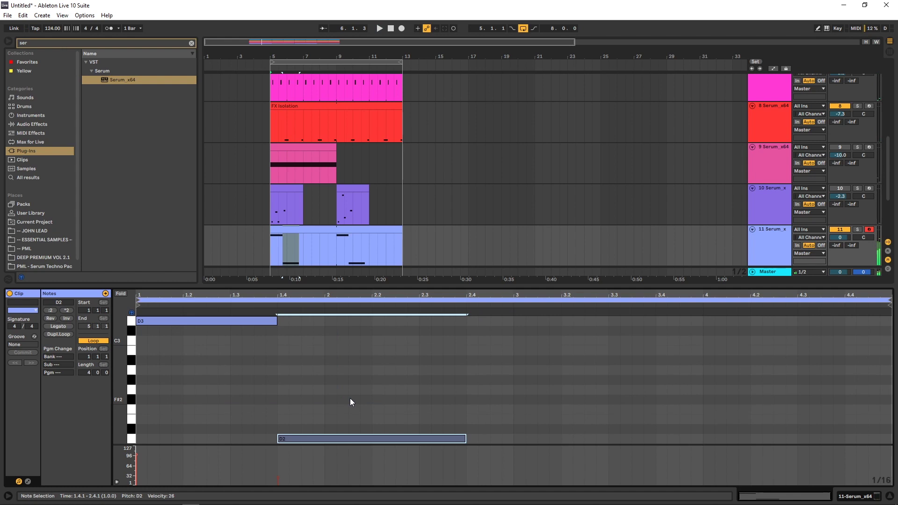
drag(466, 436, 390, 439)
key(space)
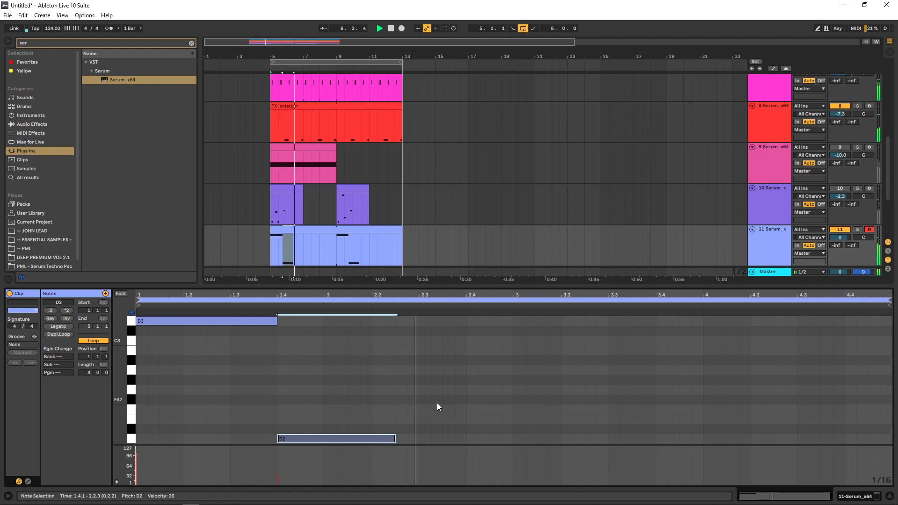
drag(396, 439, 419, 439)
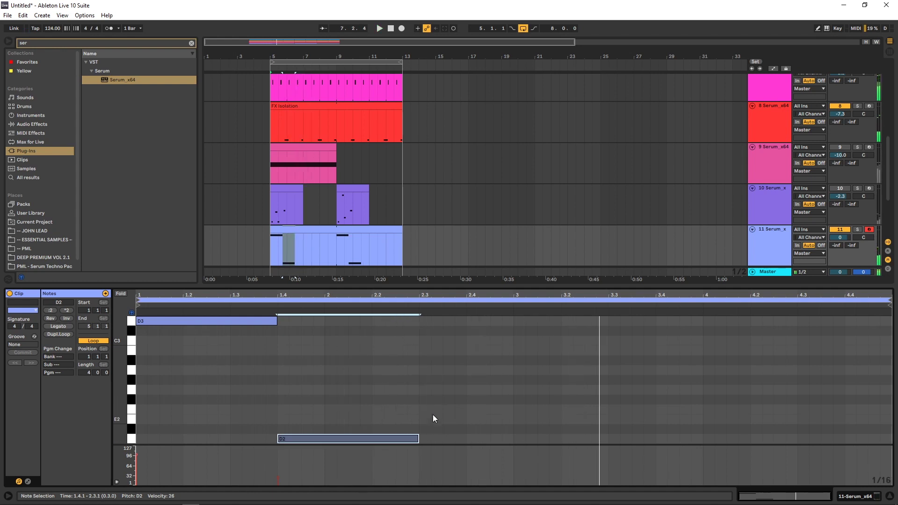
- Add an A#2 note from 2.4.1 to 3.3.1 with a velocity of 127
scroll(450, 377, up, 2)
scroll(449, 378, down, 3)
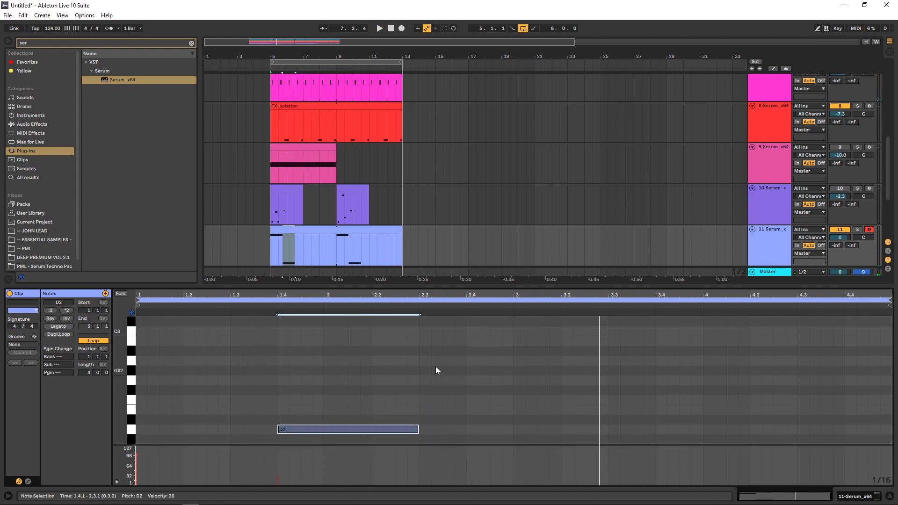
double_click(450, 355)
drag(455, 354, 502, 356)
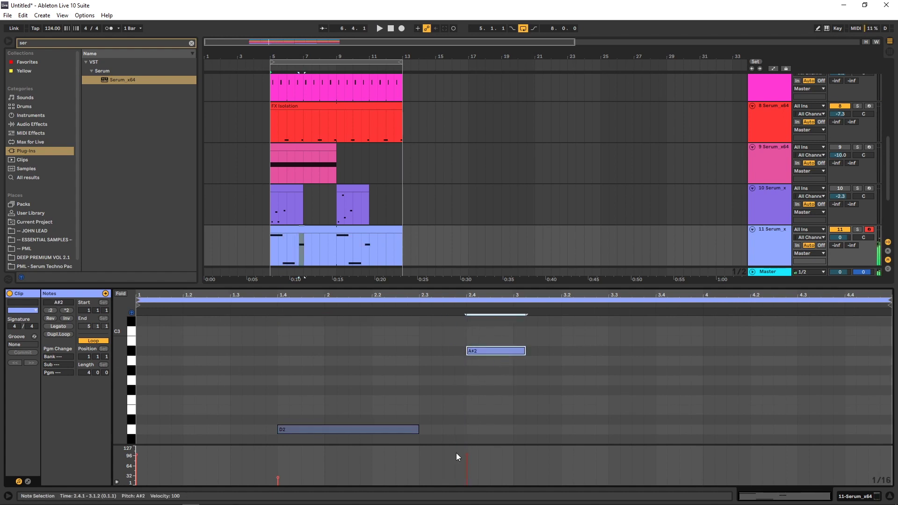
drag(467, 457, 471, 454)
key(space)
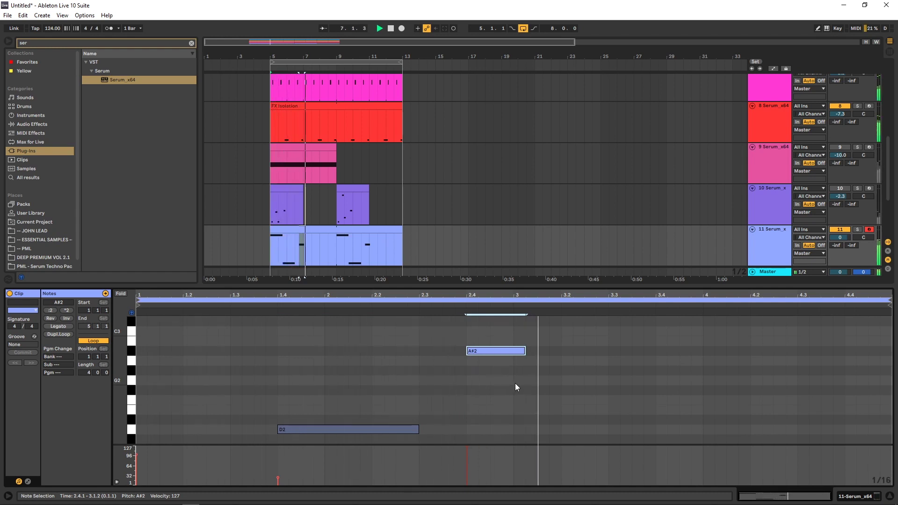
drag(523, 354, 609, 354)
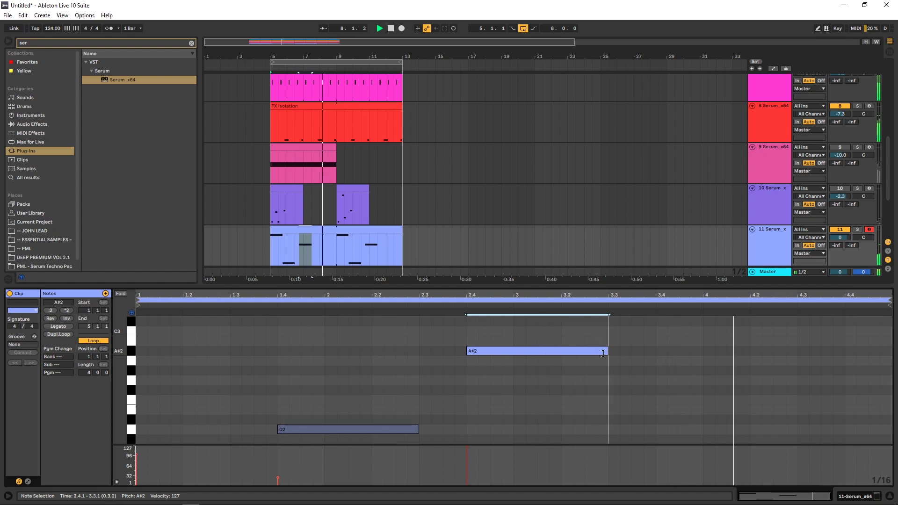
- Duplicate the A#2 note and shift the copy to start at 4.1.3
key(ctrl+d)
key(space)
key(Right)
key(Right)
key(Right)
key(Right)
key(Right)
key(Right)
key(Right)
key(Right)
key(Right)
key(Right)
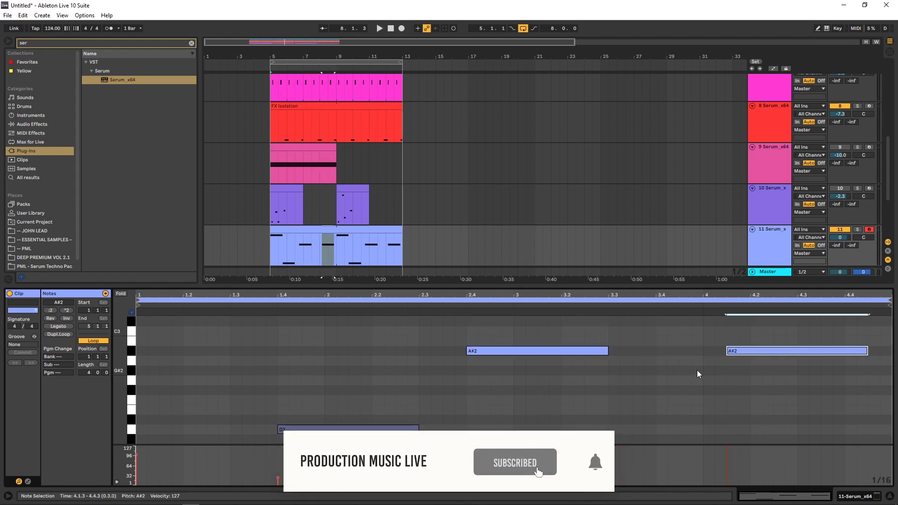
- Transpose the copied note up to A3 and shorten it to end at 4.2.1
key(shift+Up)
key(Down)
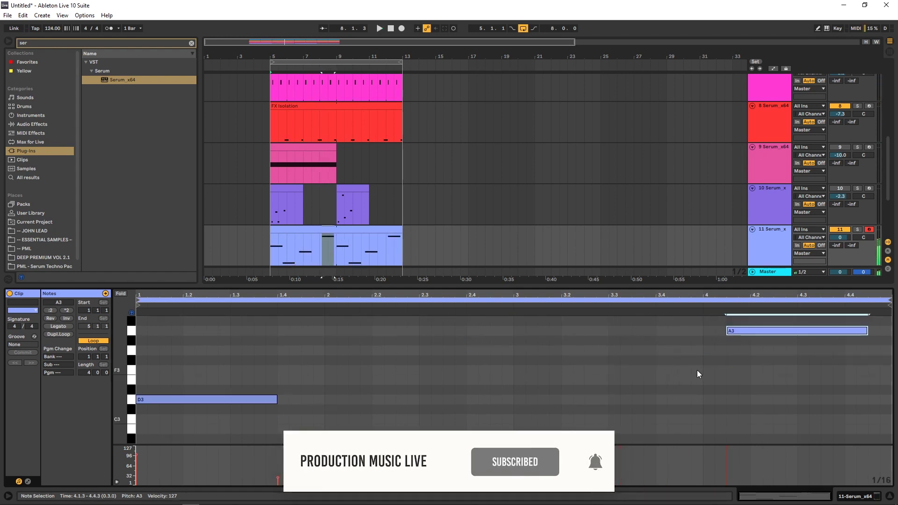
drag(868, 330, 754, 332)
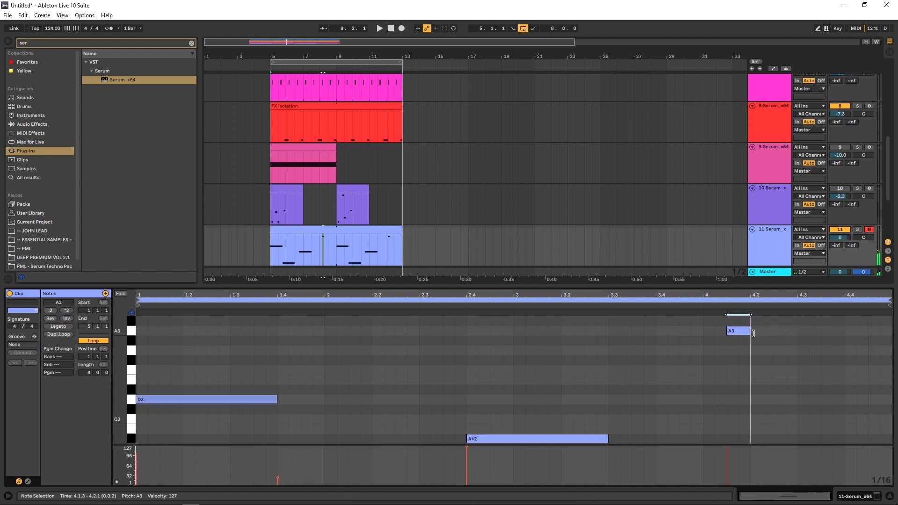
- Add an A#3 note from 3.3.3 to 4.1.1 with a velocity of 47 and play the pattern
scroll(734, 335, up, 2)
double_click(678, 340)
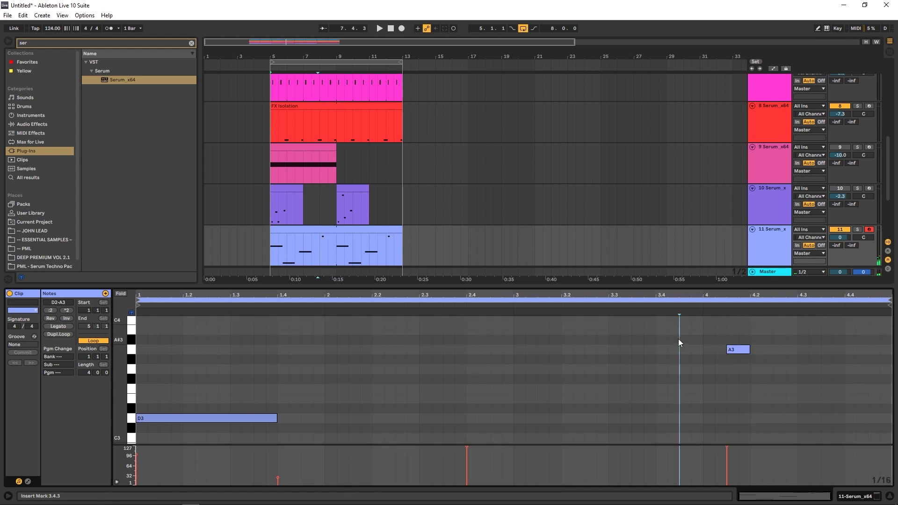
drag(679, 340, 701, 341)
click(678, 457)
mouse_move(678, 455)
mouse_down()
mouse_move(683, 473)
mouse_move(672, 469)
mouse_up()
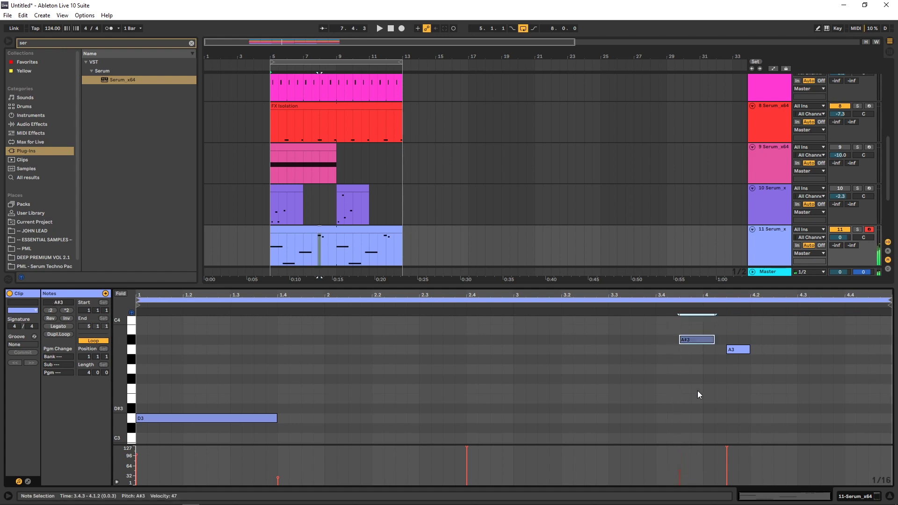
mouse_move(692, 345)
mouse_down()
mouse_move(639, 341)
mouse_move(703, 339)
mouse_up()
key(space)
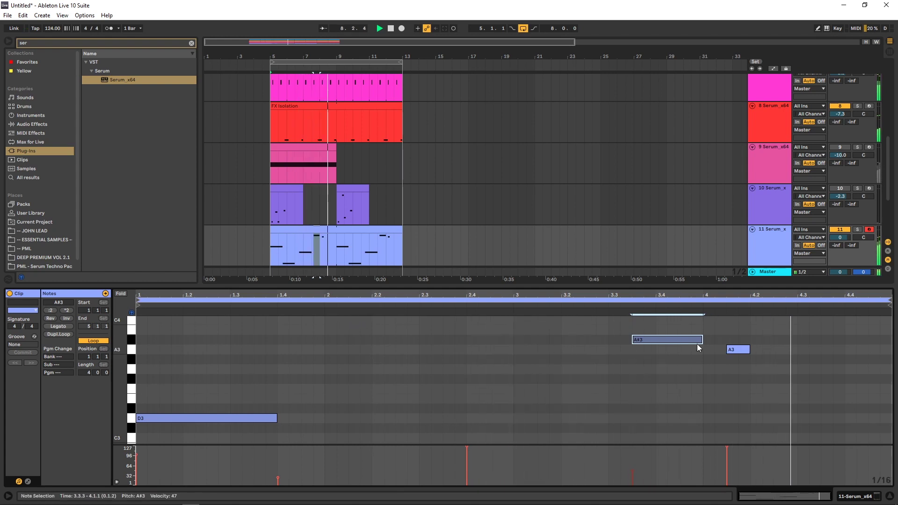
- Try ending the A3 note at 4.3.1 and setting the clip's loop length to 9 bars, and undo both changes
drag(750, 350, 796, 358)
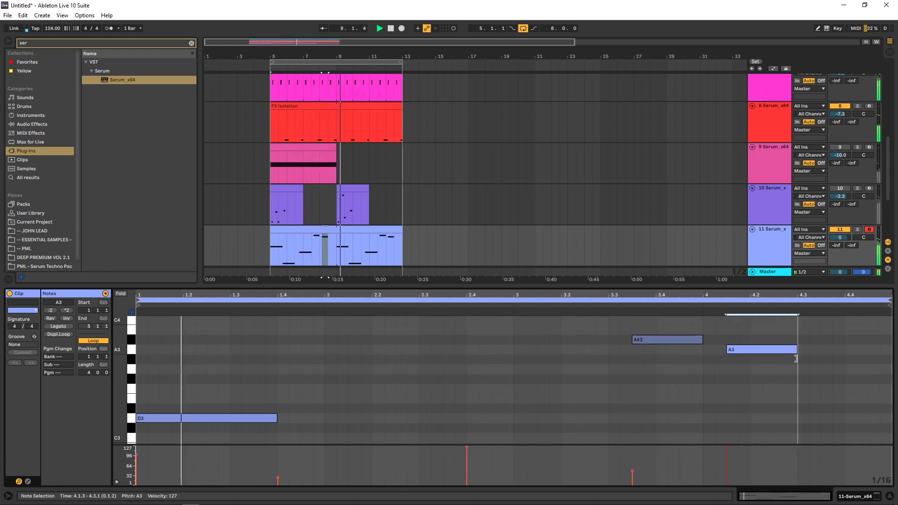
key(space)
click(322, 230)
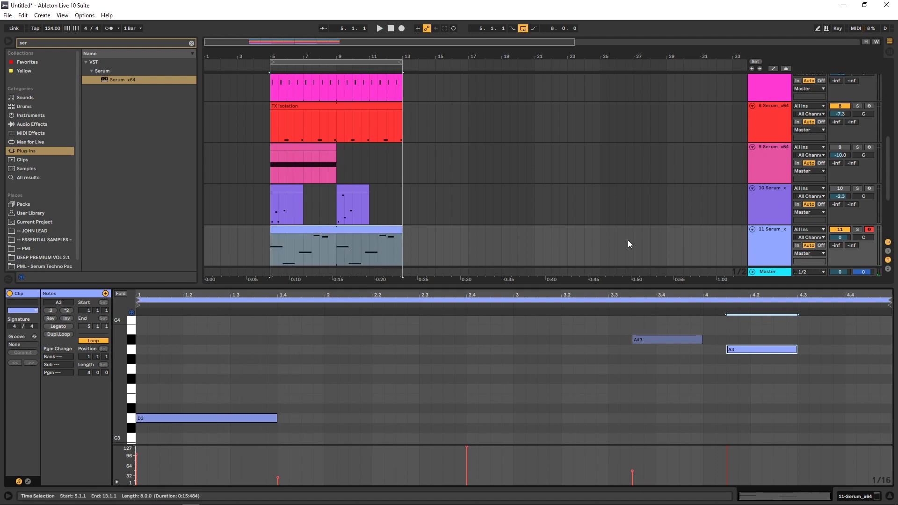
drag(88, 373, 88, 359)
click(388, 390)
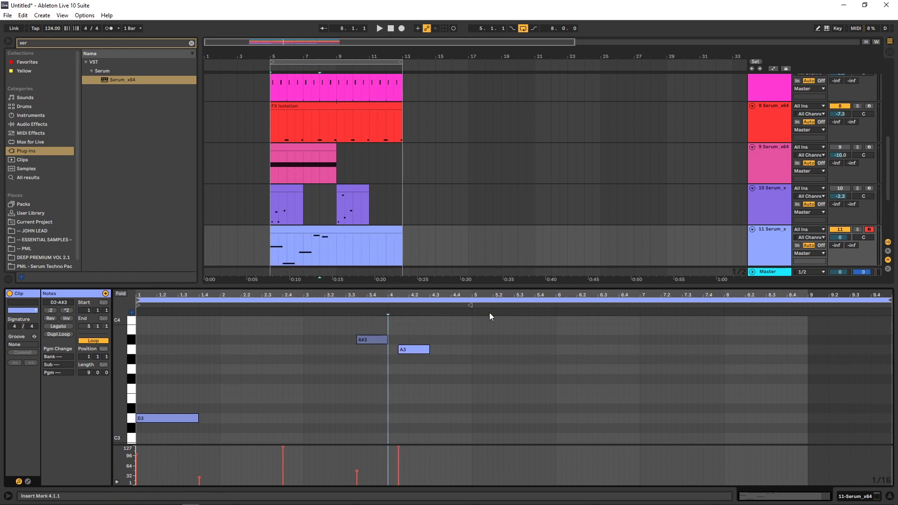
click(317, 231)
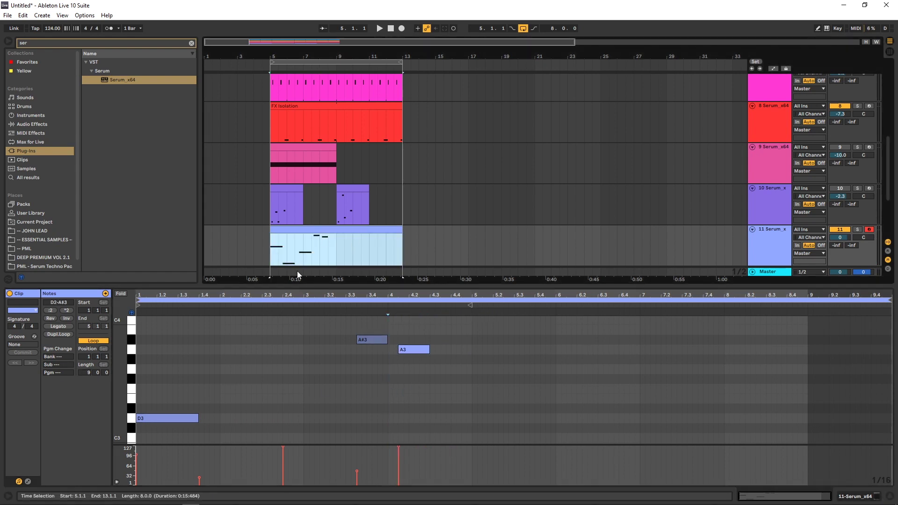
key(ctrl+z)
key(ctrl+z)
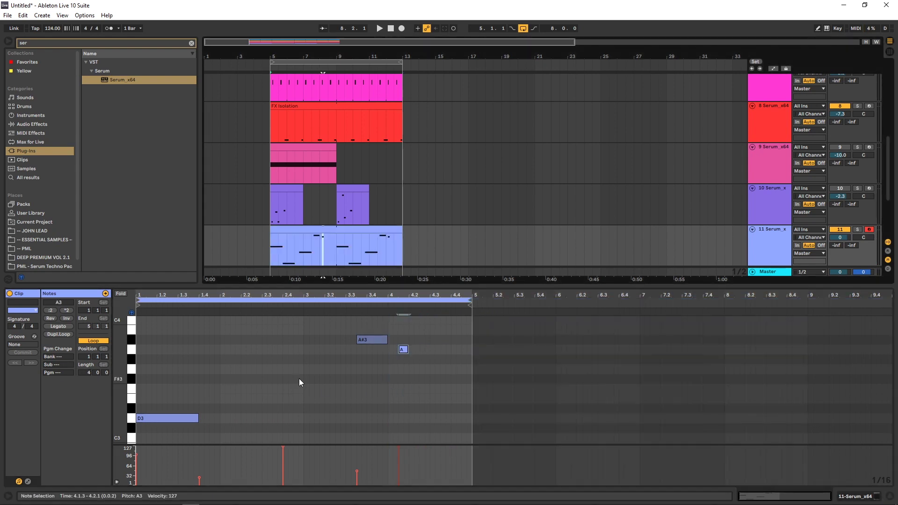
- Try stretching the clip's notes to double length and ending the D3 note at 2.1.1, and undo both changes
click(314, 233)
click(63, 313)
key(space)
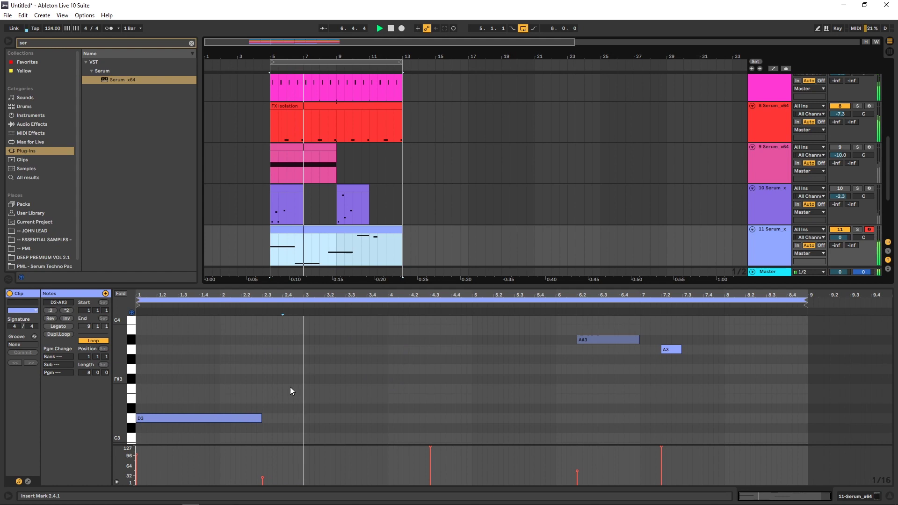
drag(260, 418, 219, 418)
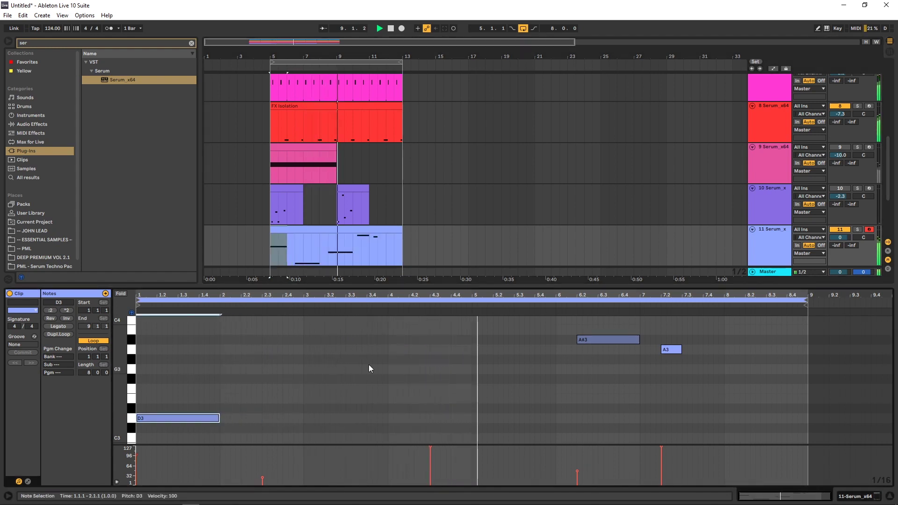
scroll(369, 364, down, 3)
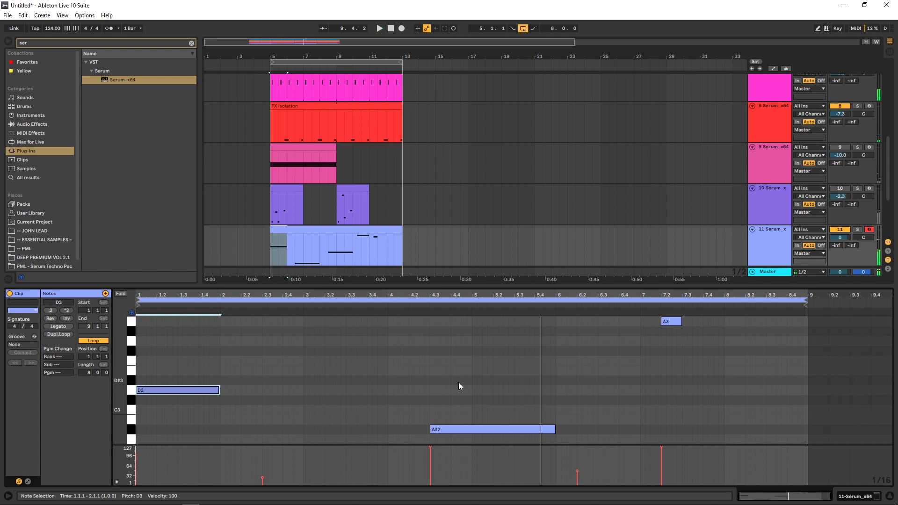
key(ctrl+z)
key(ctrl+z)
key(ctrl+z)
key(ctrl+y)
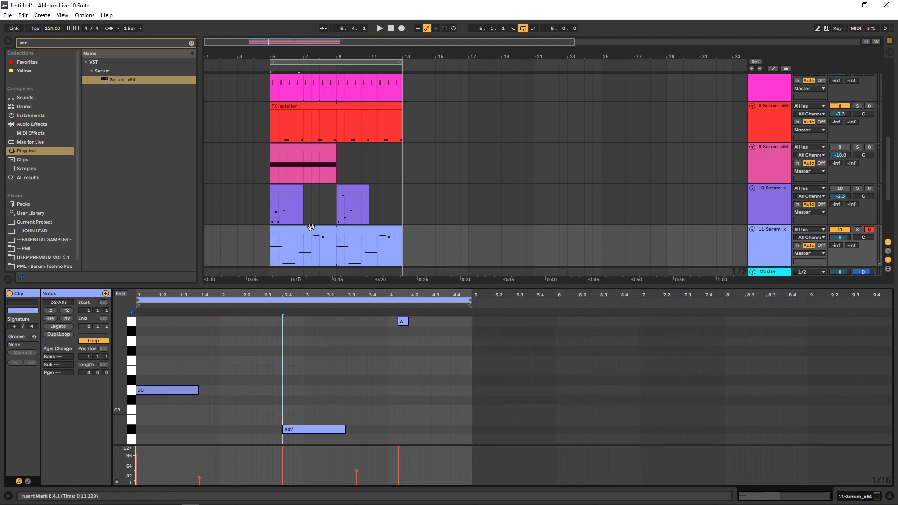
- Set the loop length of the track 11 clip to 8 bars and play back the pattern
click(297, 231)
drag(87, 373, 87, 362)
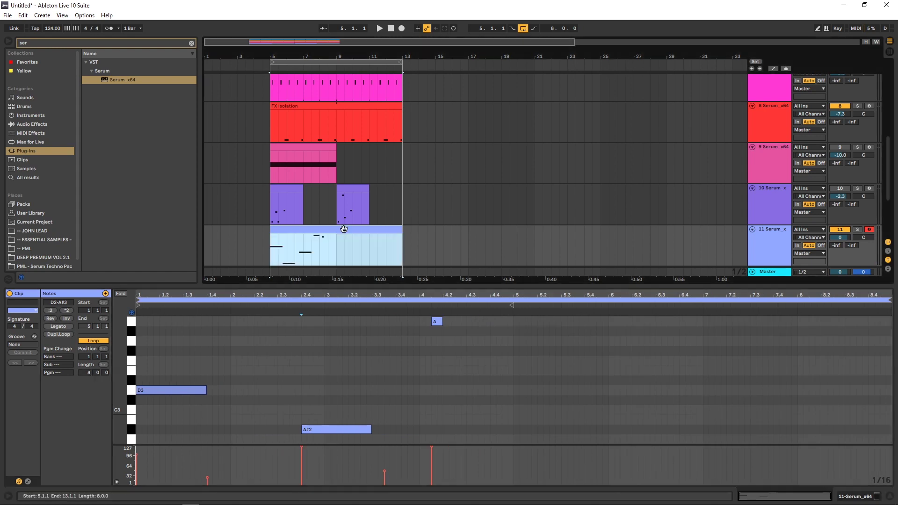
scroll(412, 382, down, 2)
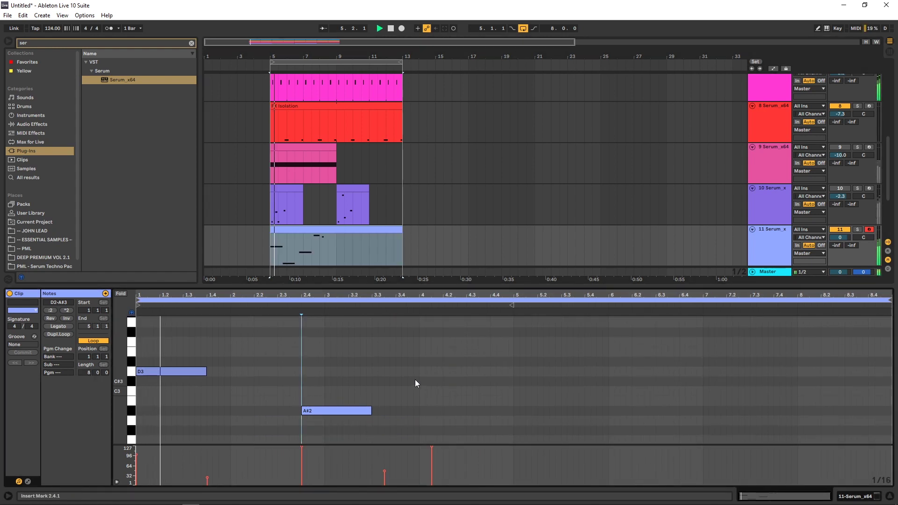
scroll(415, 380, up, 1)
scroll(424, 377, up, 1)
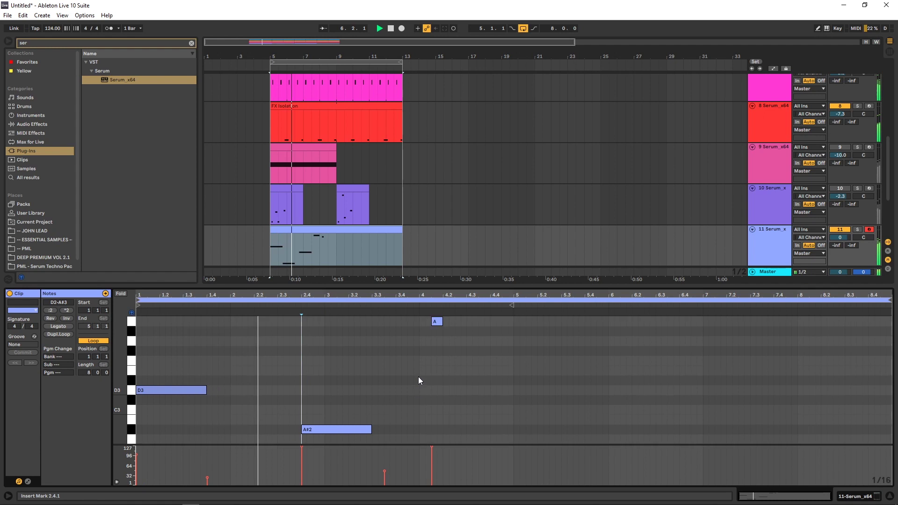
scroll(418, 377, down, 2)
scroll(442, 378, up, 3)
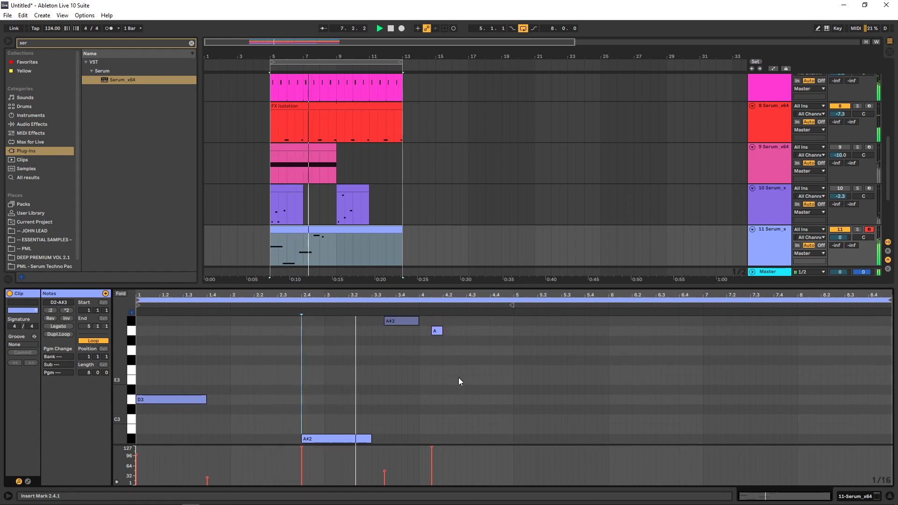
scroll(543, 392, up, 2)
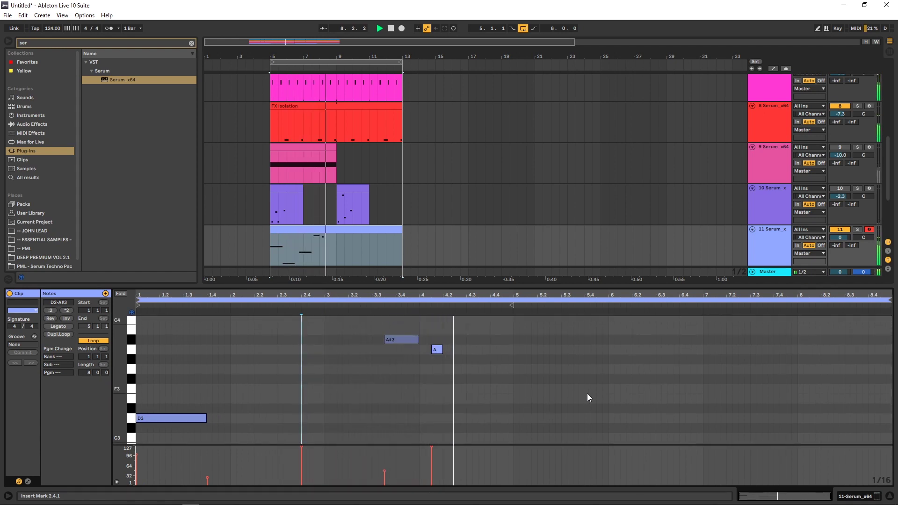
scroll(561, 393, up, 3)
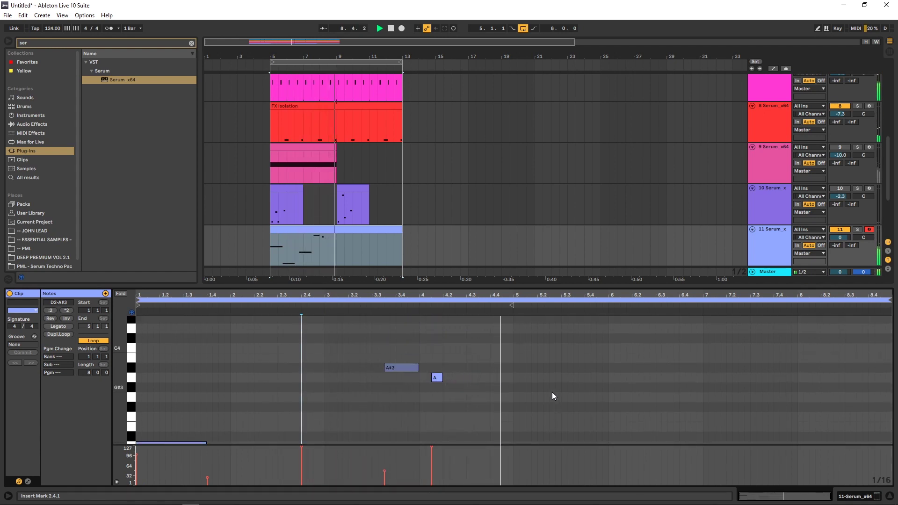
key(space)
- Add an A#4 note from 5.1.1 to 5.3.4 with a velocity of 64
double_click(516, 327)
key(Up)
key(Up)
key(Up)
key(Up)
key(Up)
key(Up)
key(Up)
key(Up)
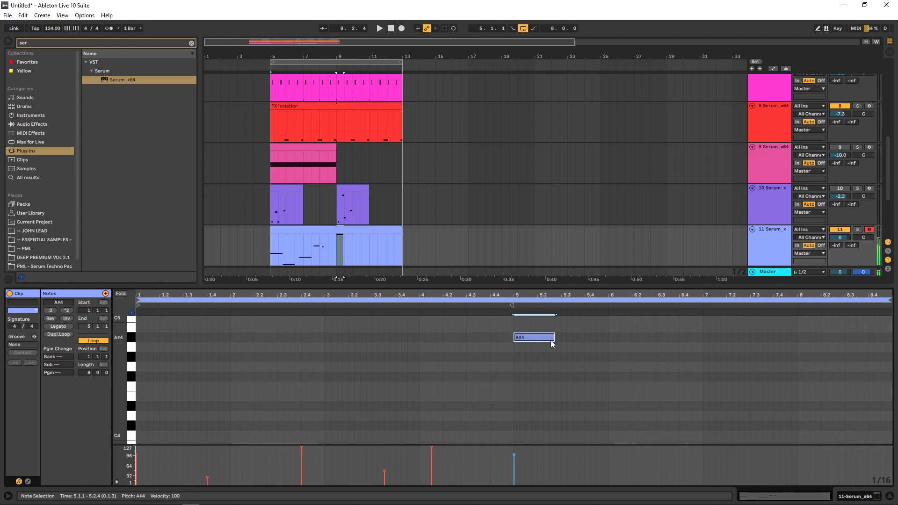
drag(510, 473, 510, 483)
- Add a note from 5.3.2 to 5.4.4 with a velocity of 118 and transpose it to D4
double_click(569, 348)
drag(573, 348, 600, 349)
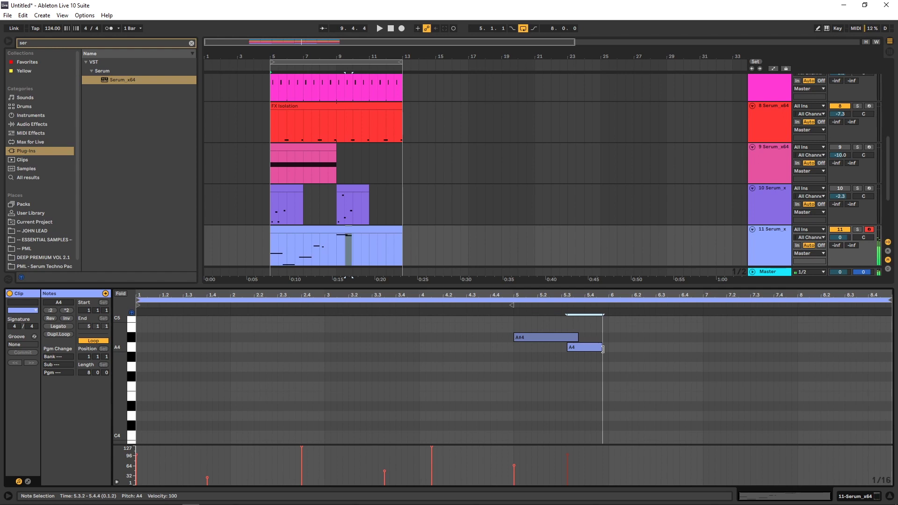
key(shift+Down)
key(shift+Up)
key(Down)
key(Down)
key(Down)
key(Down)
key(Down)
key(Down)
key(Down)
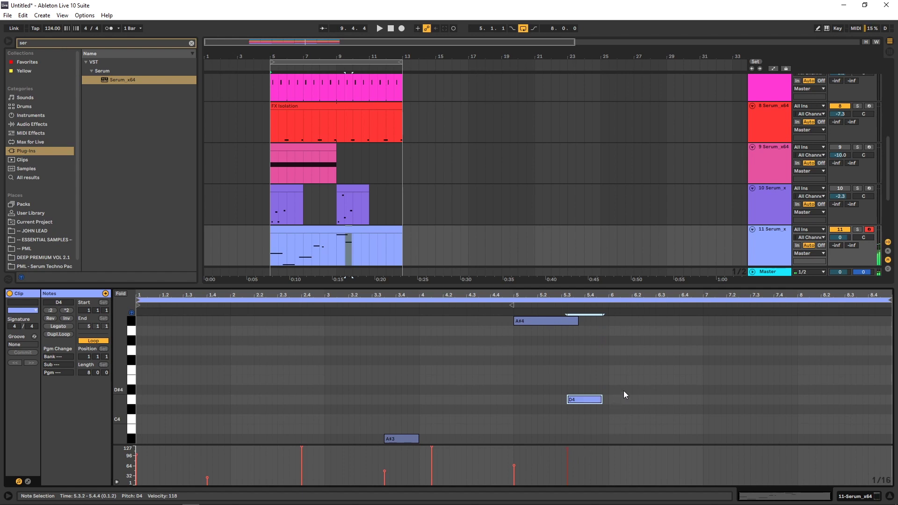
- Extend the clip's end to 9.1.1 during playback and set the D4 note's velocity to 23
key(space)
drag(511, 305, 891, 306)
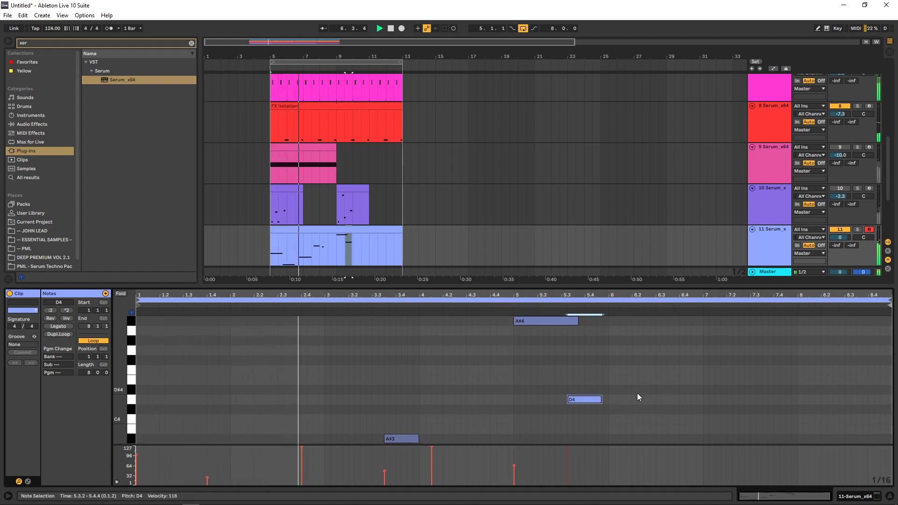
scroll(637, 393, down, 2)
scroll(637, 398, up, 1)
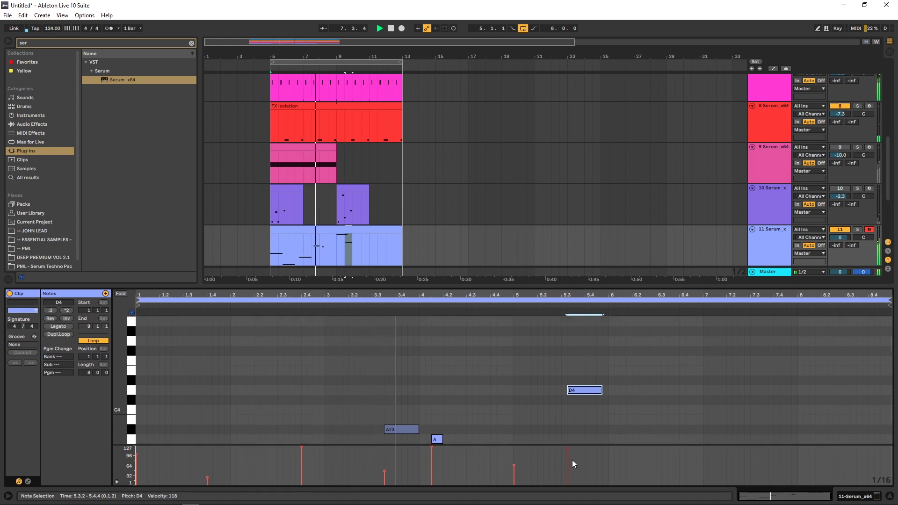
drag(563, 479, 565, 478)
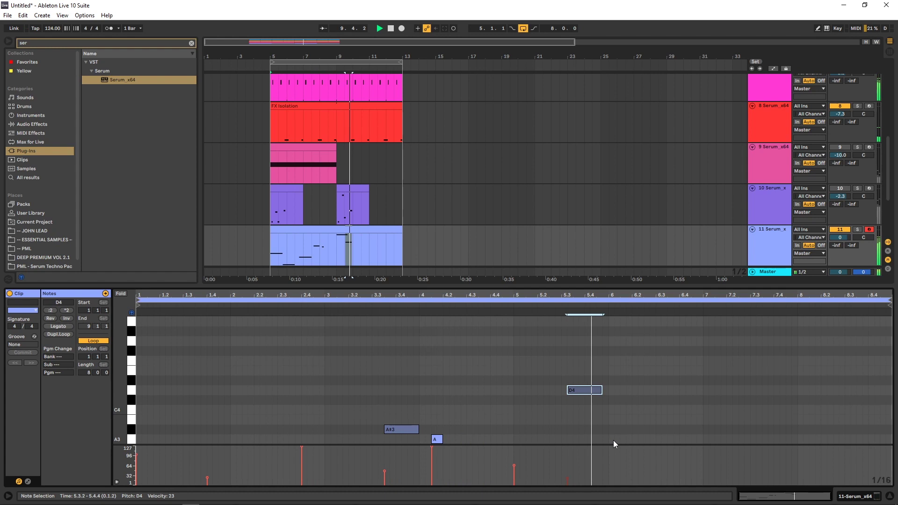
- Raise the velocity of the A#4 note at 5.1.1 to about 100
scroll(560, 424, up, 3)
scroll(548, 402, up, 1)
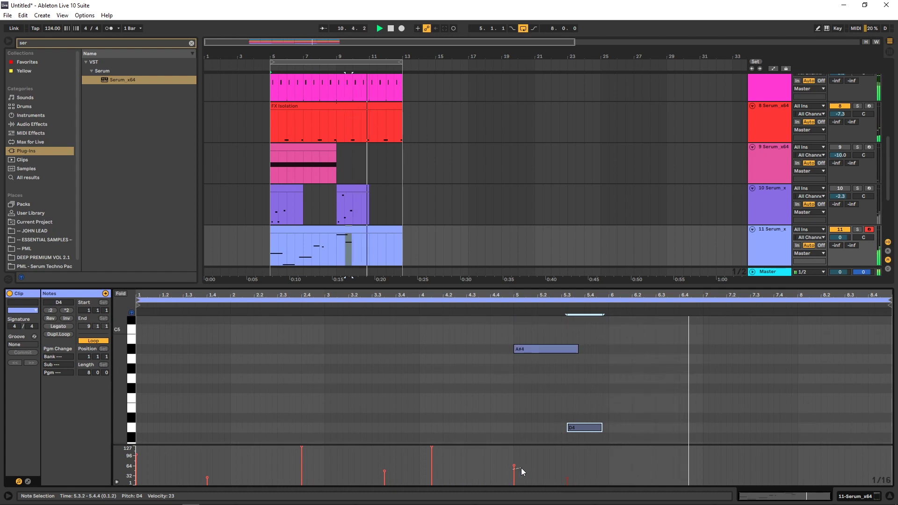
click(534, 350)
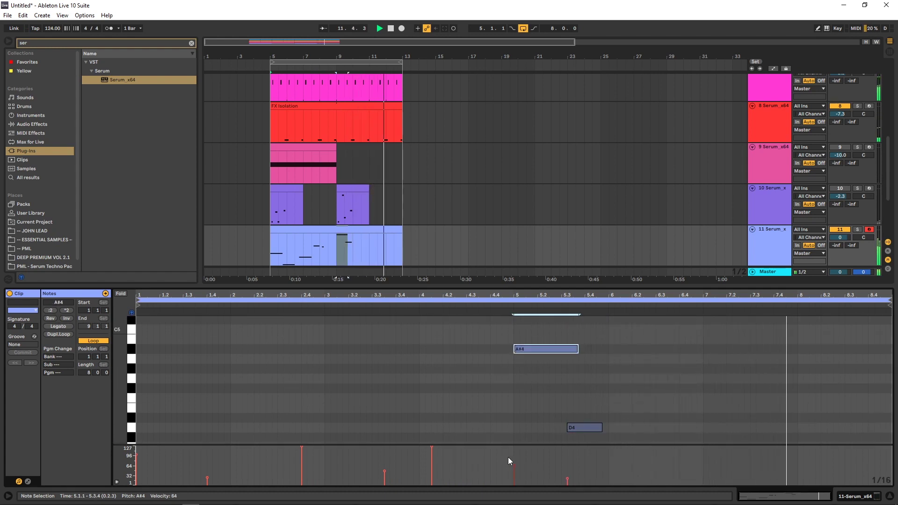
- Add an A4 note from 7.2.1 to 7.4.1 with a velocity of 33
double_click(734, 359)
drag(740, 358, 780, 361)
drag(733, 454, 753, 471)
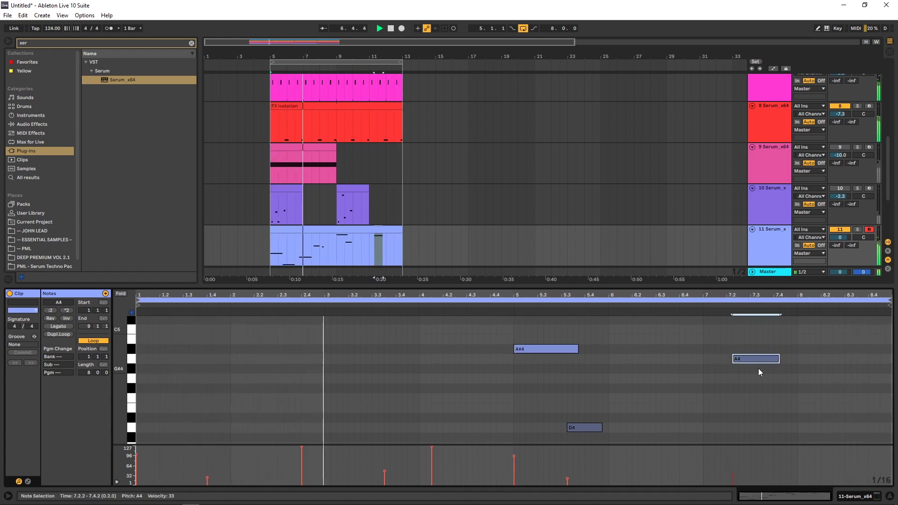
key(Left)
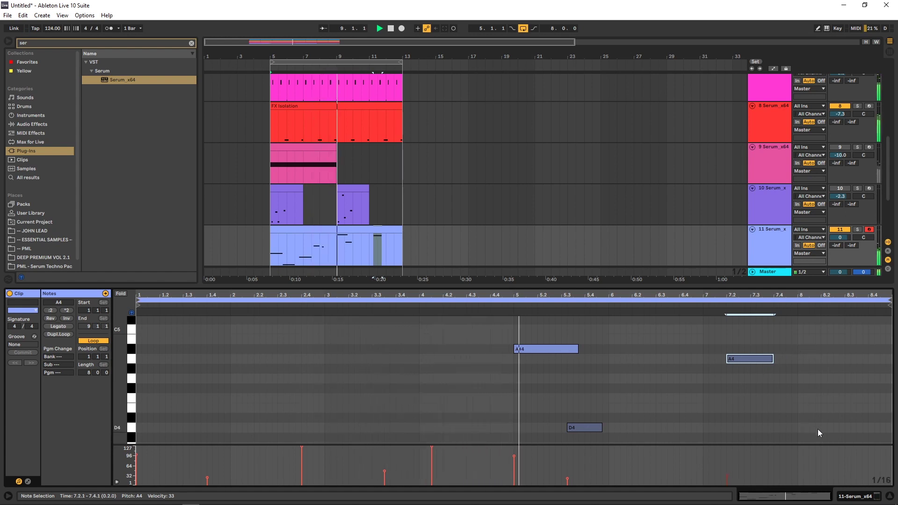
- Listen through the pattern and transpose the note at 7.2.1 down an octave to A3
scroll(817, 429, down, 2)
scroll(817, 428, down, 3)
scroll(658, 382, up, 1)
scroll(608, 375, up, 3)
scroll(669, 384, down, 3)
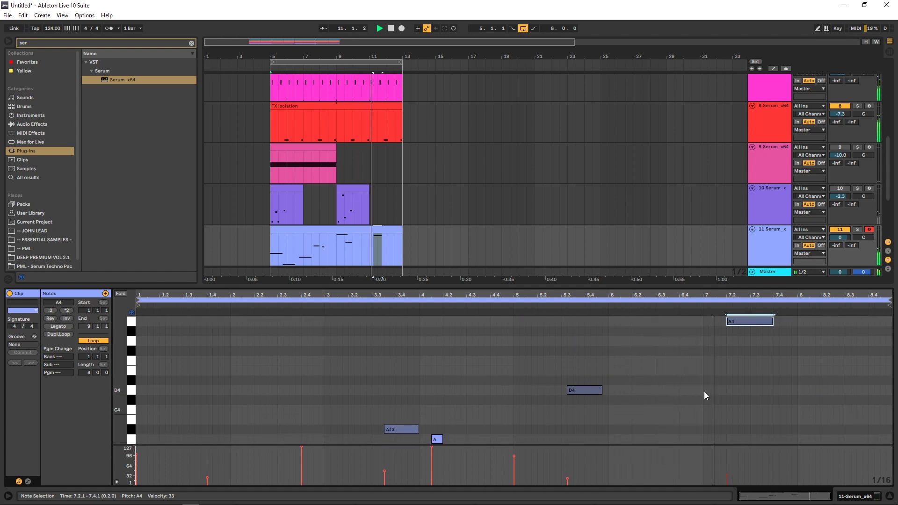
scroll(716, 389, up, 3)
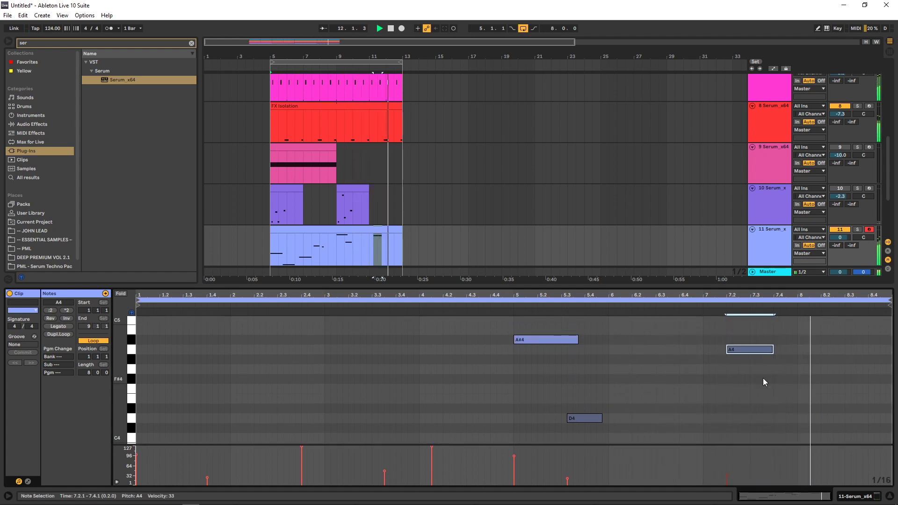
key(shift+Down)
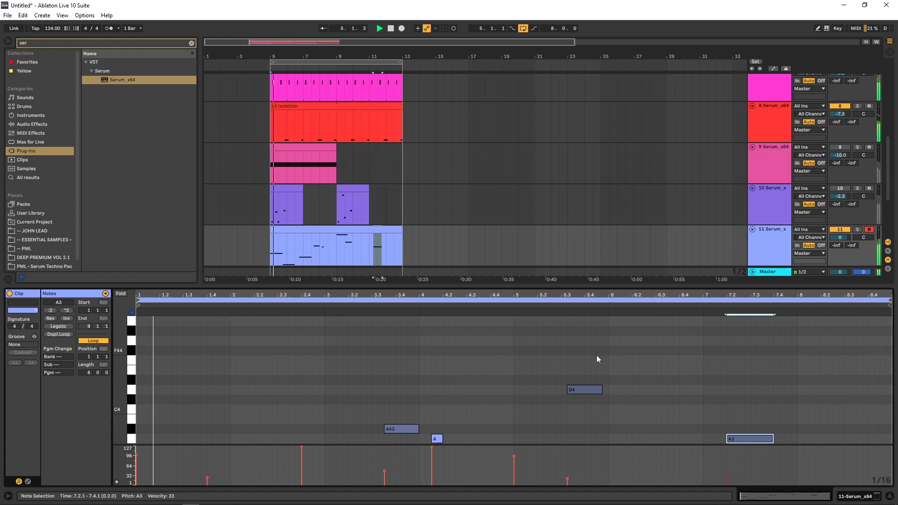
- Shorten the A#2 note at 2.4.1 to end at 3.2.1 and lower its velocity to about 110
scroll(476, 347, down, 2)
click(759, 237)
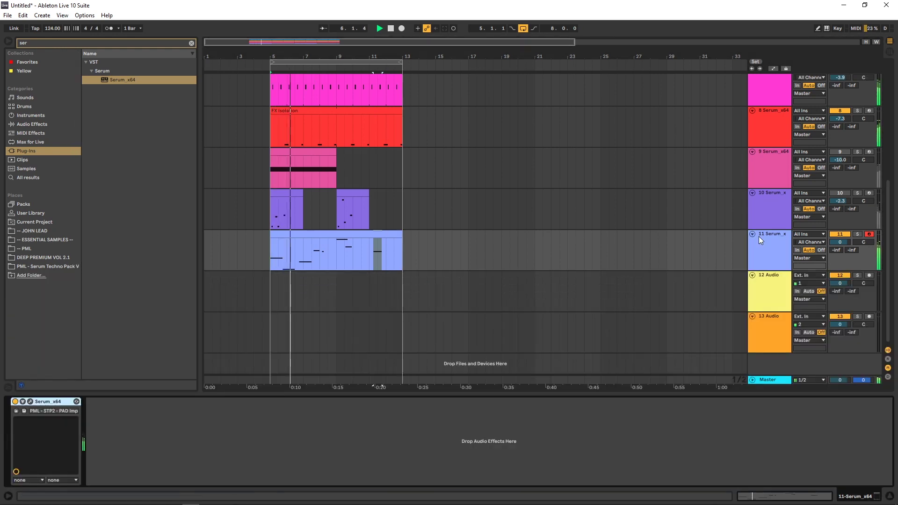
double_click(310, 252)
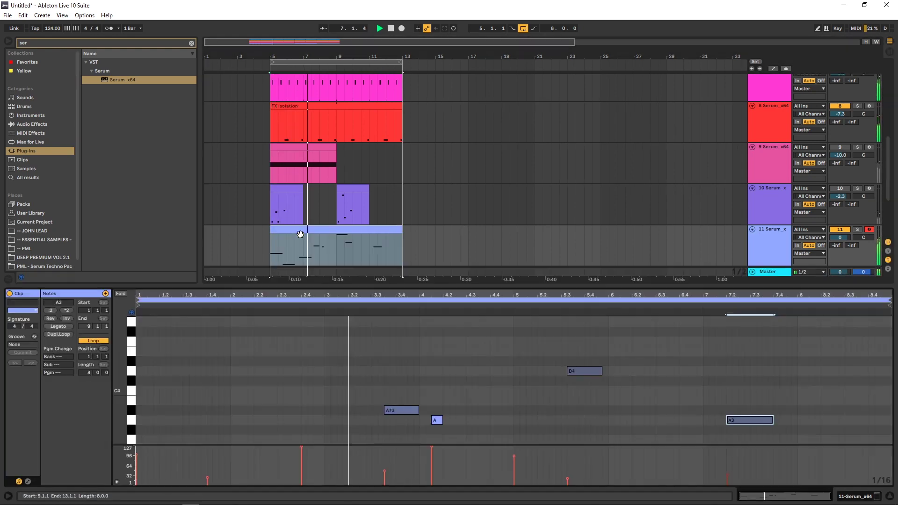
scroll(317, 376, down, 5)
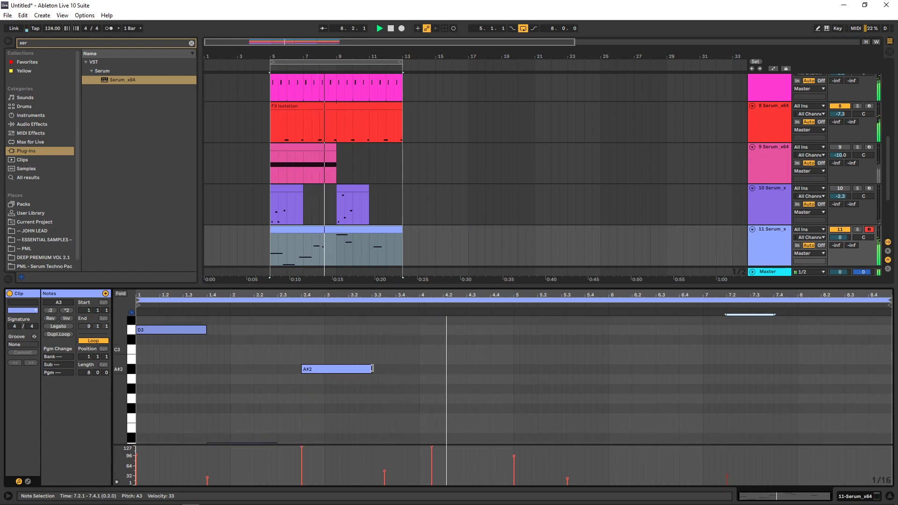
click(347, 370)
click(361, 401)
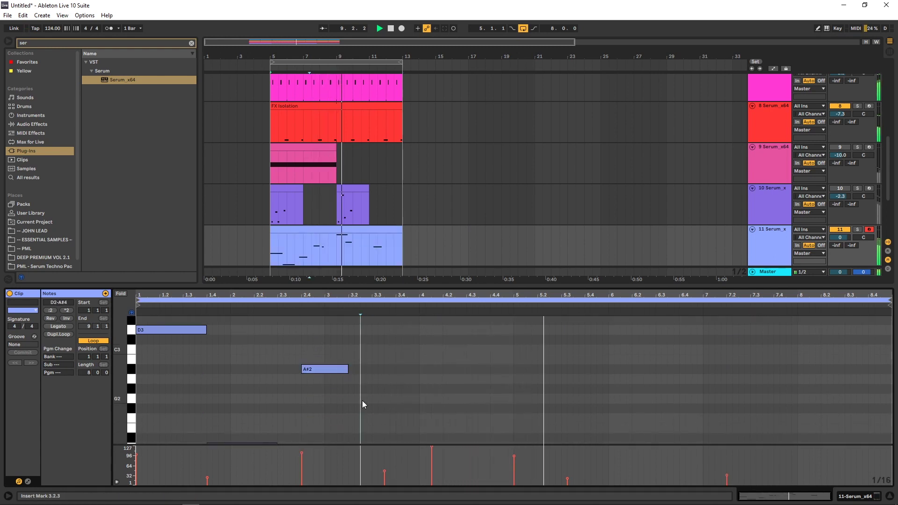
- Lower track 11's volume to -3.1 dB and display the track's device chain
scroll(511, 374, down, 2)
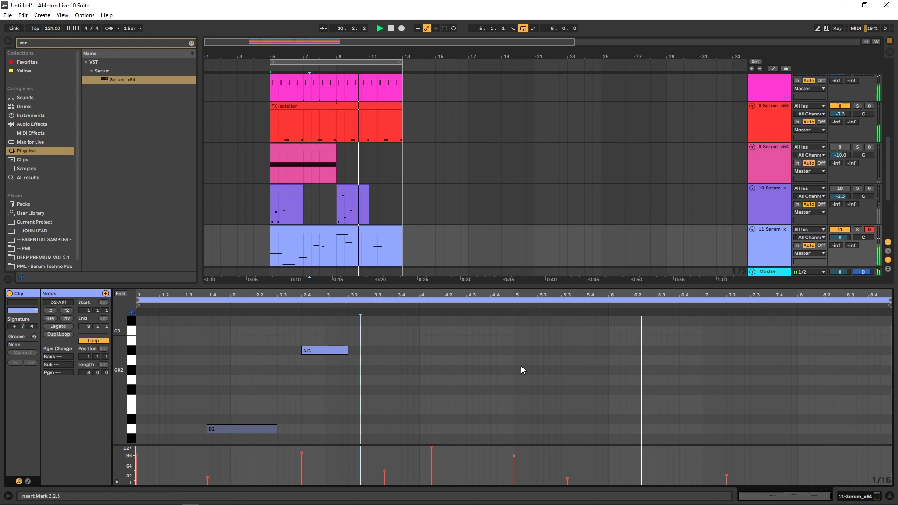
click(758, 243)
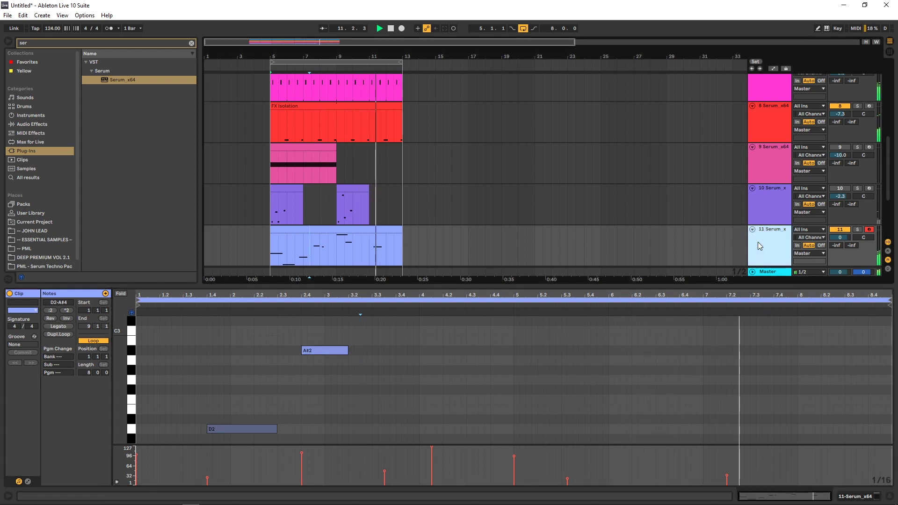
click(398, 255)
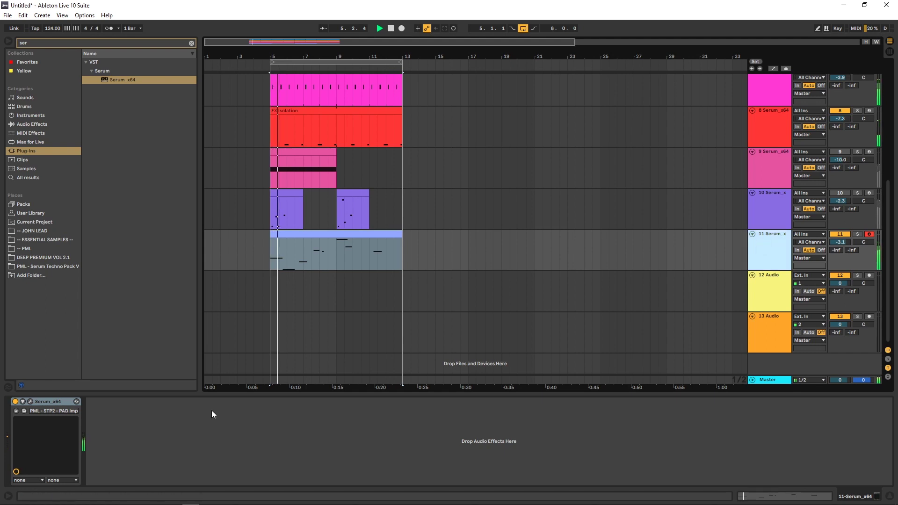
- Paste the copied Compressor after Serum on track 11 and set its threshold to -14.9 dB
click(156, 435)
key(ctrl+v)
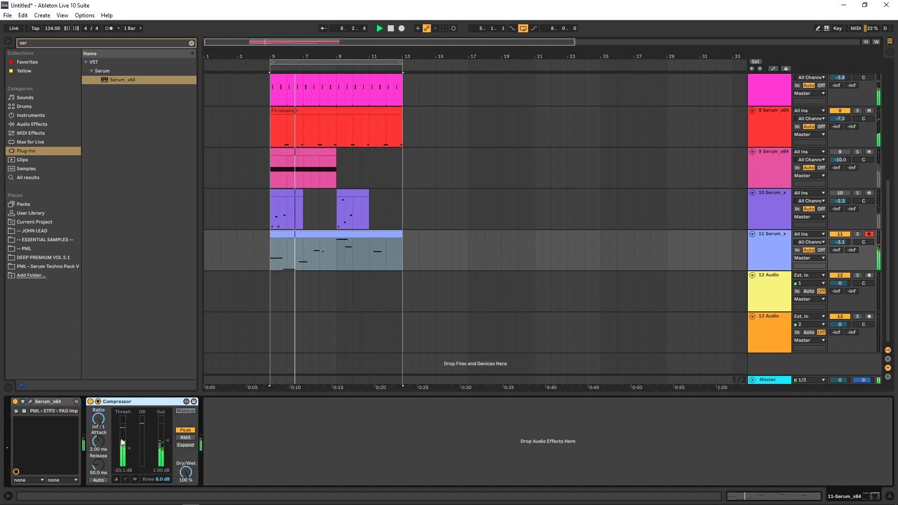
drag(130, 450, 129, 443)
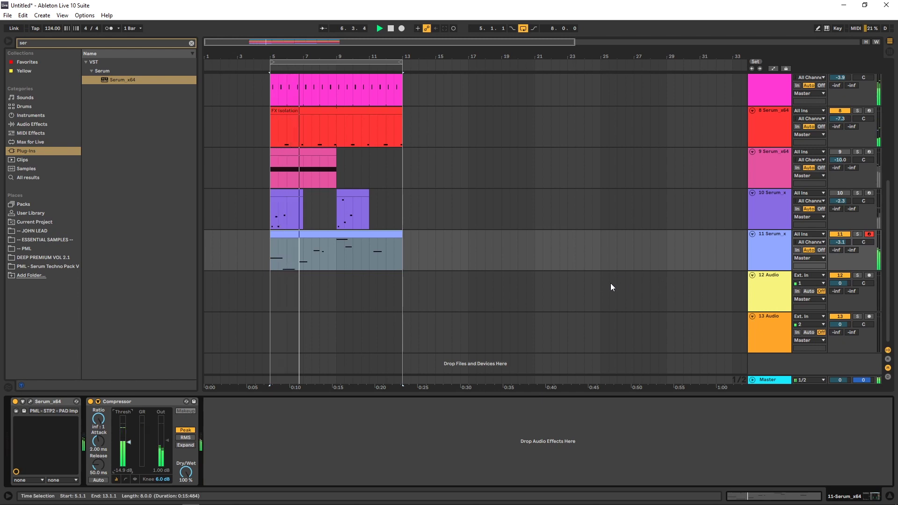
- Fit all tracks in the arrangement height and inspect the KICK SC and KICK tracks' devices and clips
key(h)
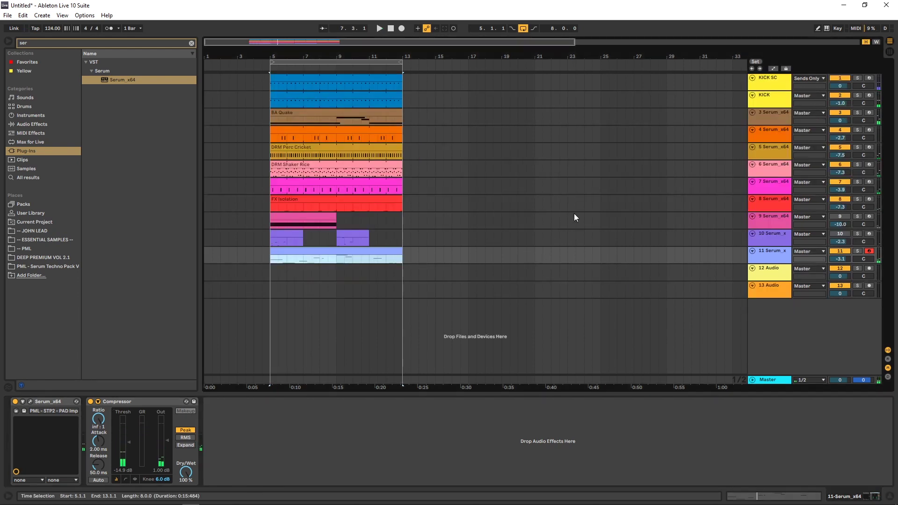
click(769, 87)
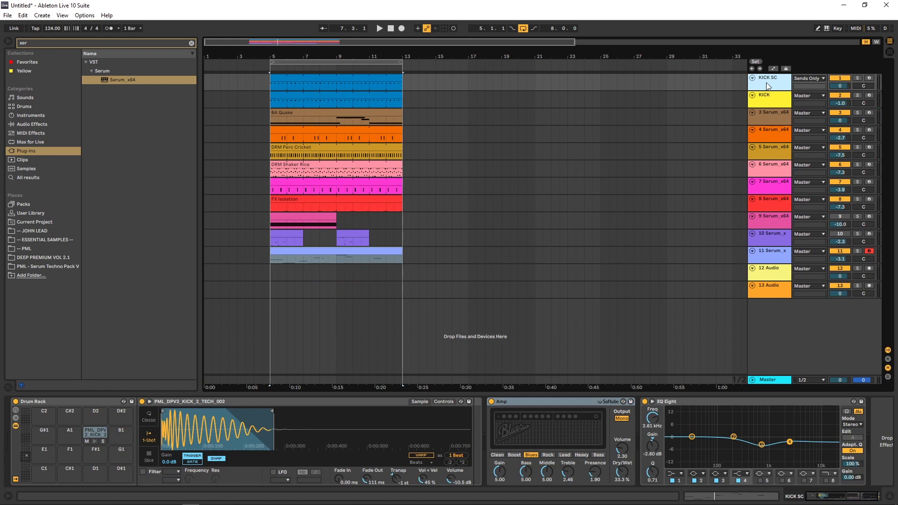
click(766, 97)
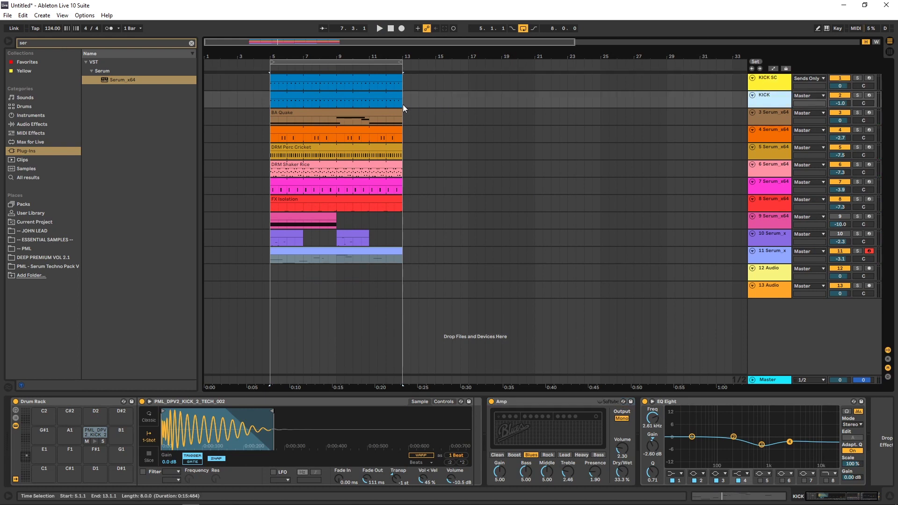
click(308, 95)
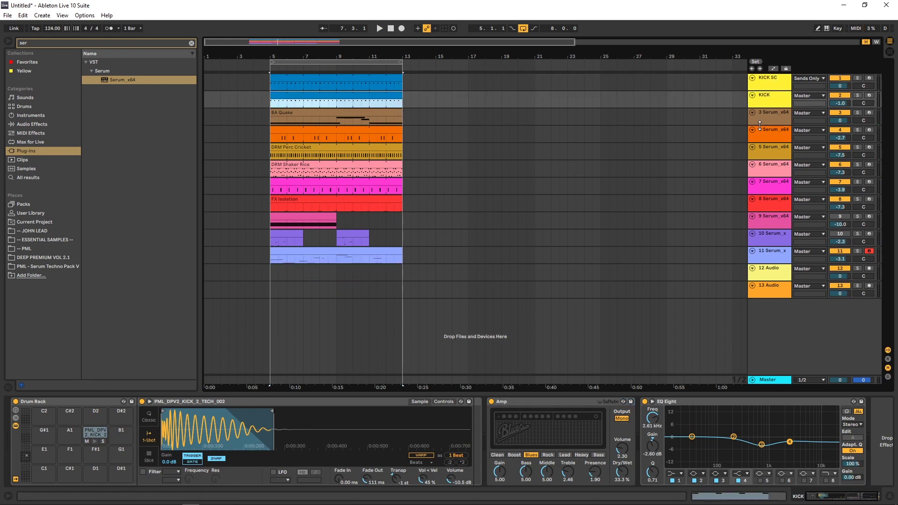
- Reactivate tracks 9 and 10 and review the device chains of the KICK, pad and FX noise tracks
click(840, 234)
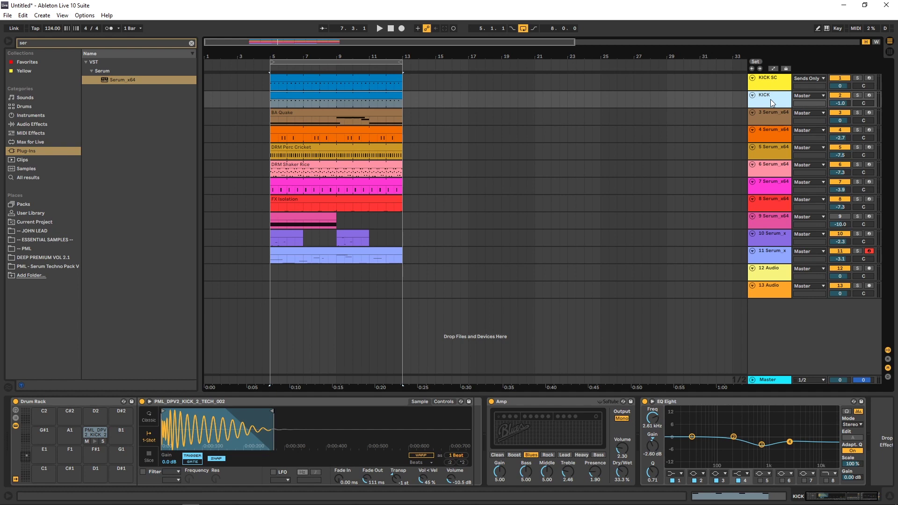
click(773, 255)
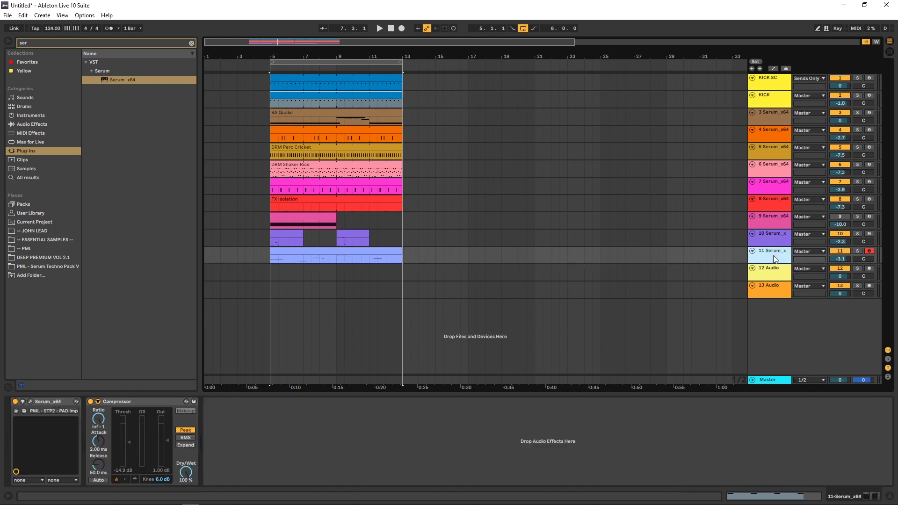
click(768, 100)
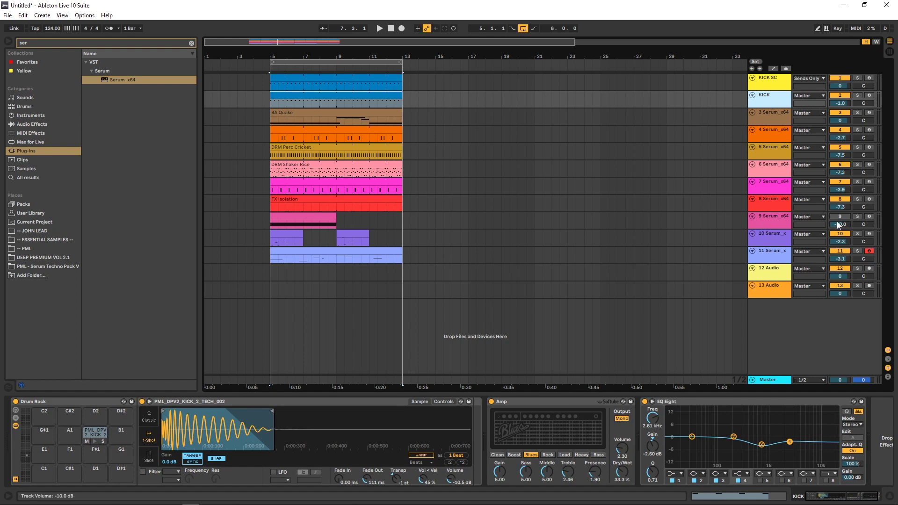
click(774, 216)
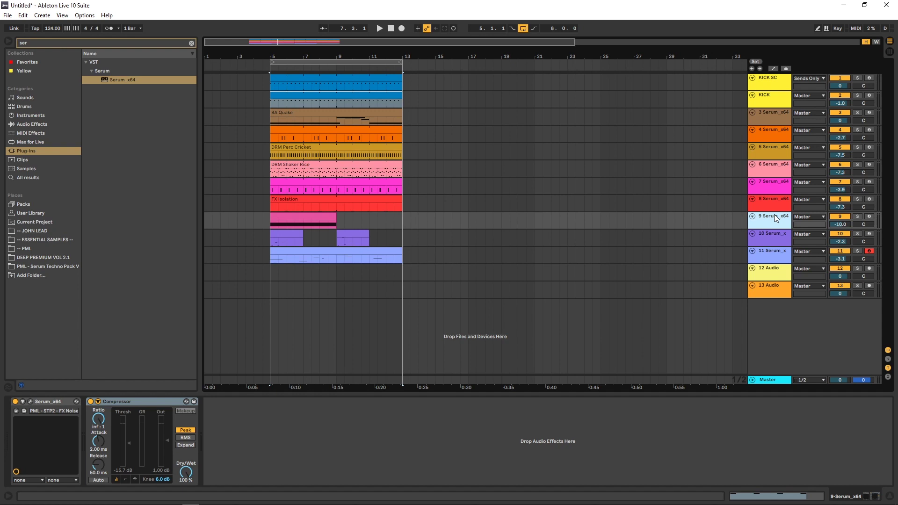
click(770, 203)
click(770, 220)
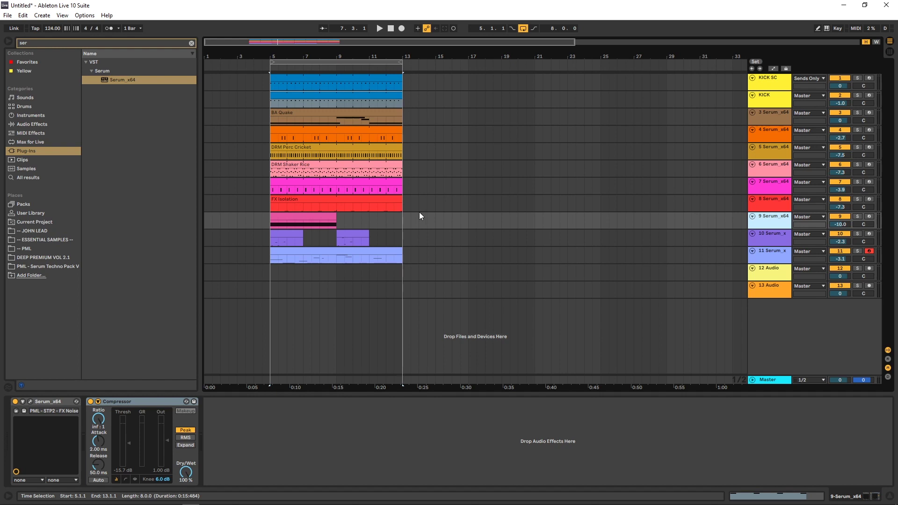
- Play the full loop with all tracks active and show track 11's devices
key(space)
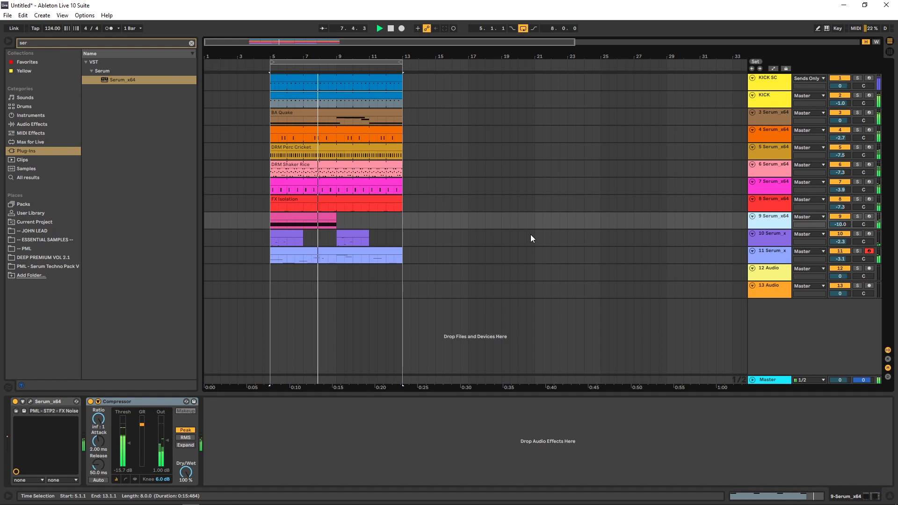
click(752, 252)
click(752, 252)
click(781, 254)
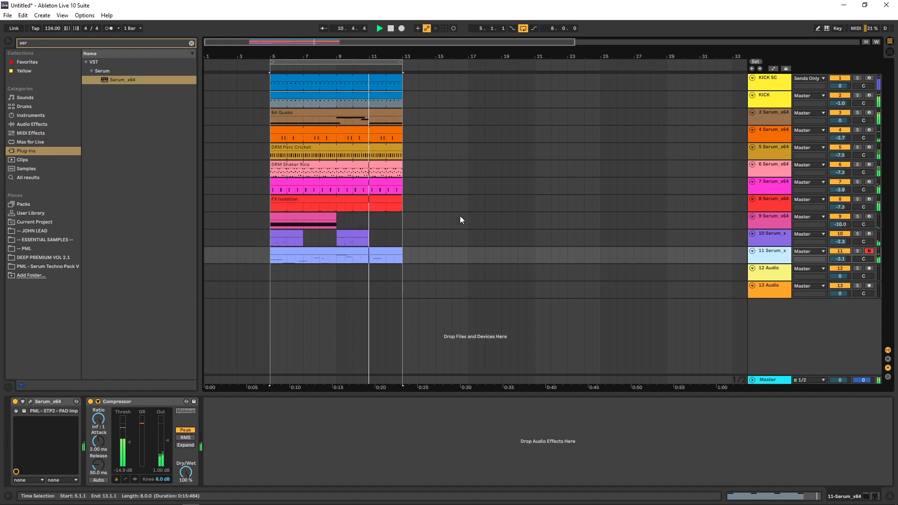
- Split the track 11 pad clip at 9.1.1 and move its second half to start at 10.1.1
click(339, 263)
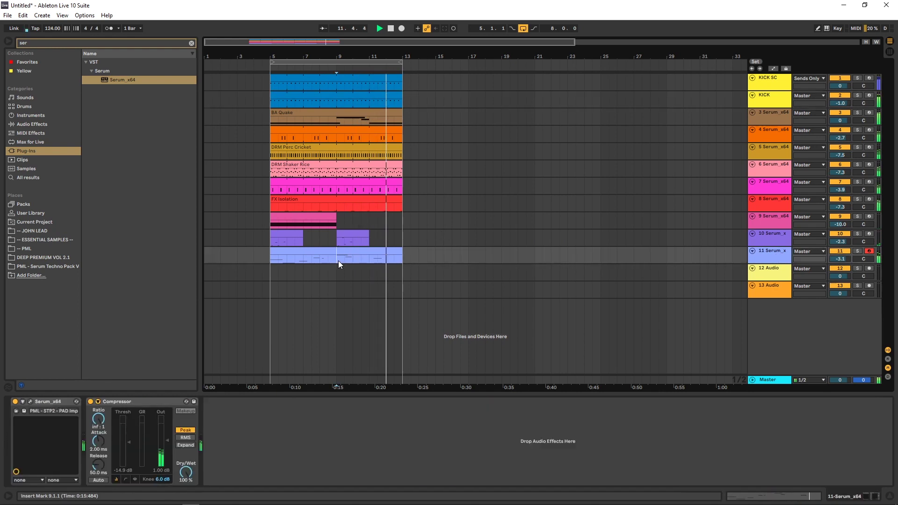
key(ctrl+e)
drag(353, 252, 373, 256)
- Move the first half of the pad clip to start at 6.1.1 and trim the second half to end at 13.1.1
click(291, 252)
drag(291, 252, 310, 252)
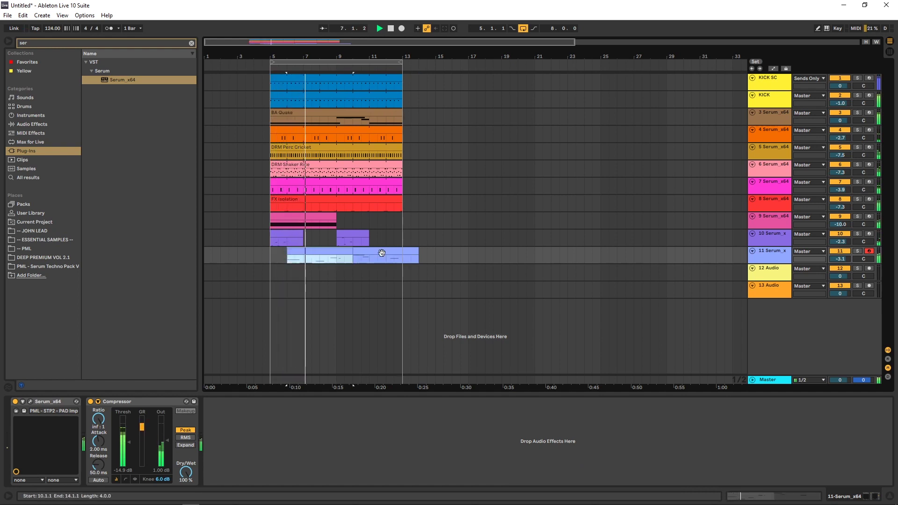
drag(412, 249, 403, 249)
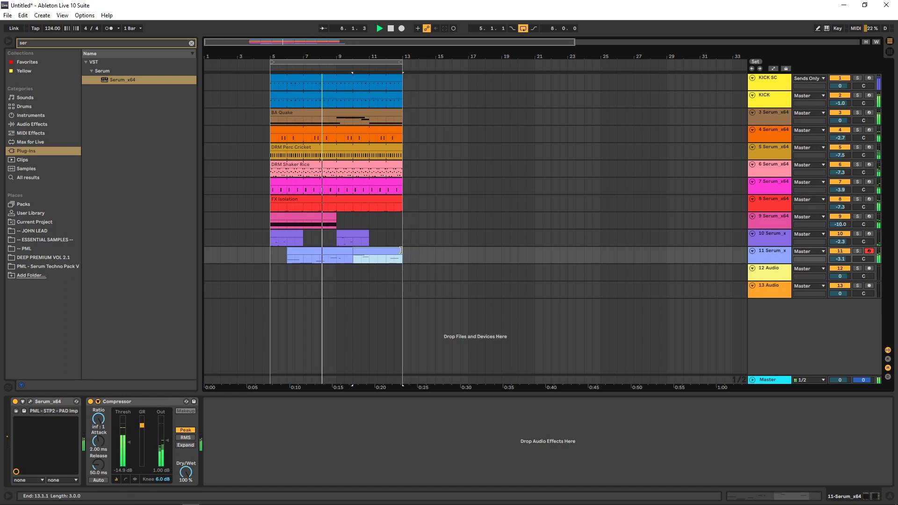
click(428, 248)
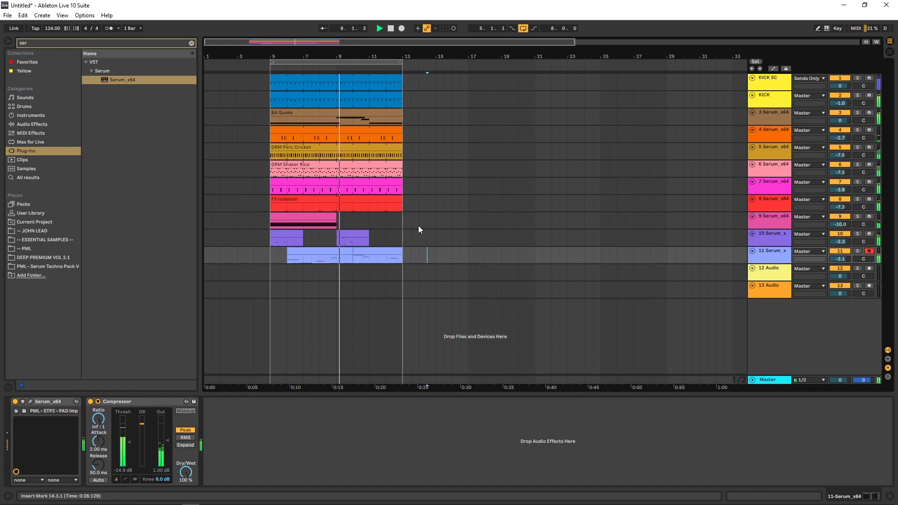